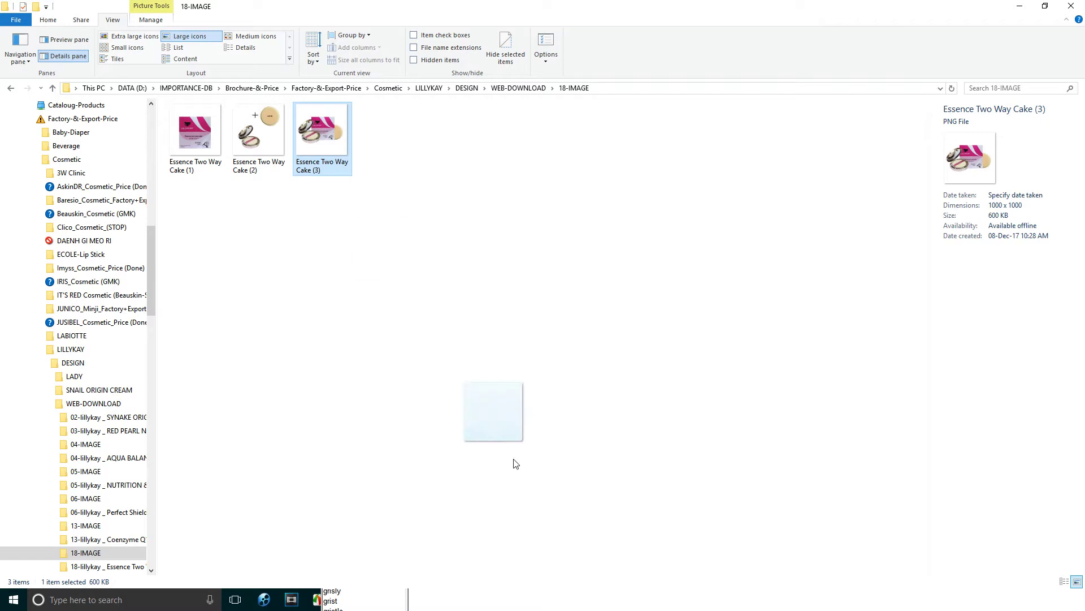
Leave File Explorer's 18-IMAGE folder and bring the Photoshop ad document back to the front.
key("super")
left_click(624, 600)
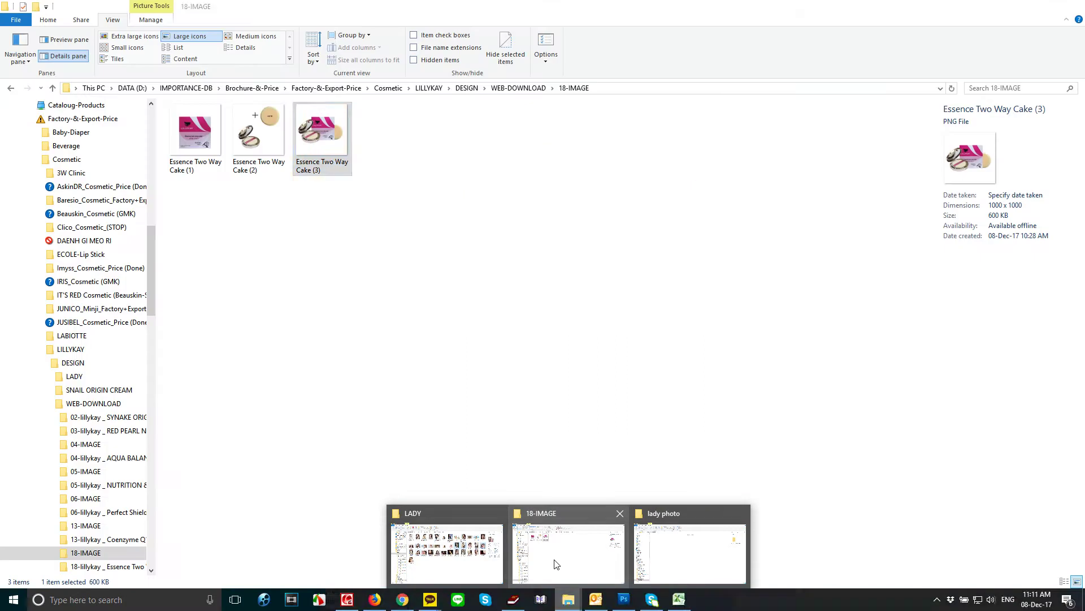
mouse_move(568, 599)
left_click(557, 563)
left_click_drag(319, 130, 734, 395)
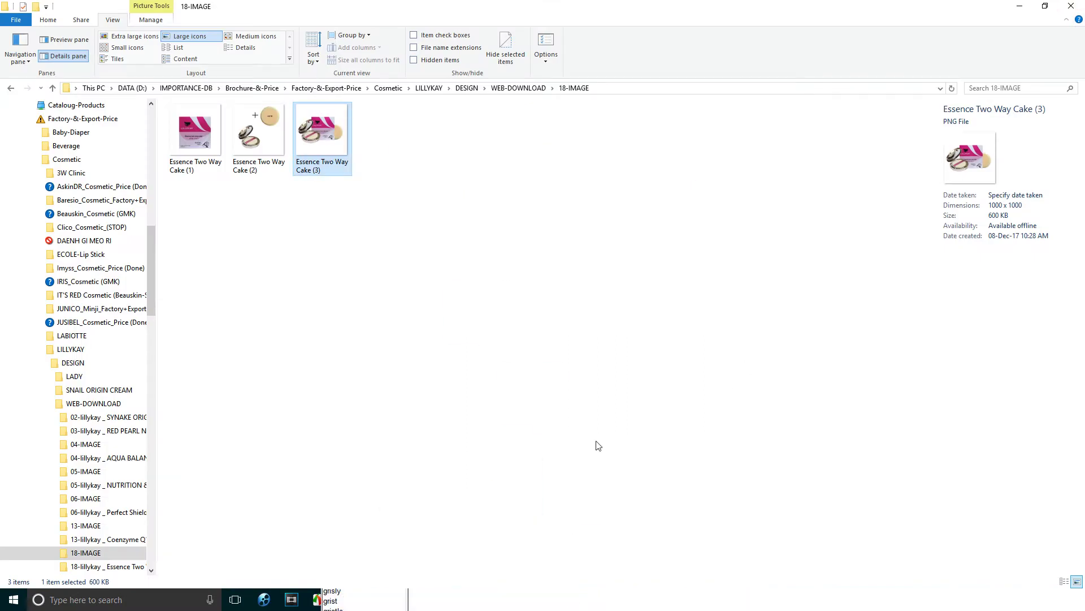
key("super")
left_click(624, 600)
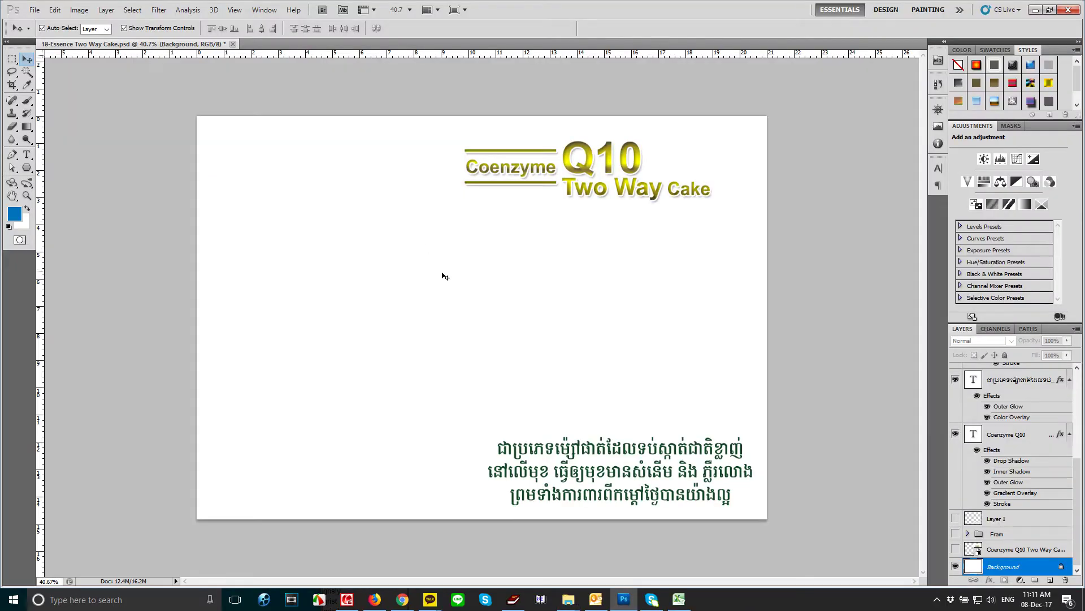
Place Essence Two Way Cake (3) from WEB-DOWNLOAD\18-IMAGE into the ad.
left_click(34, 9)
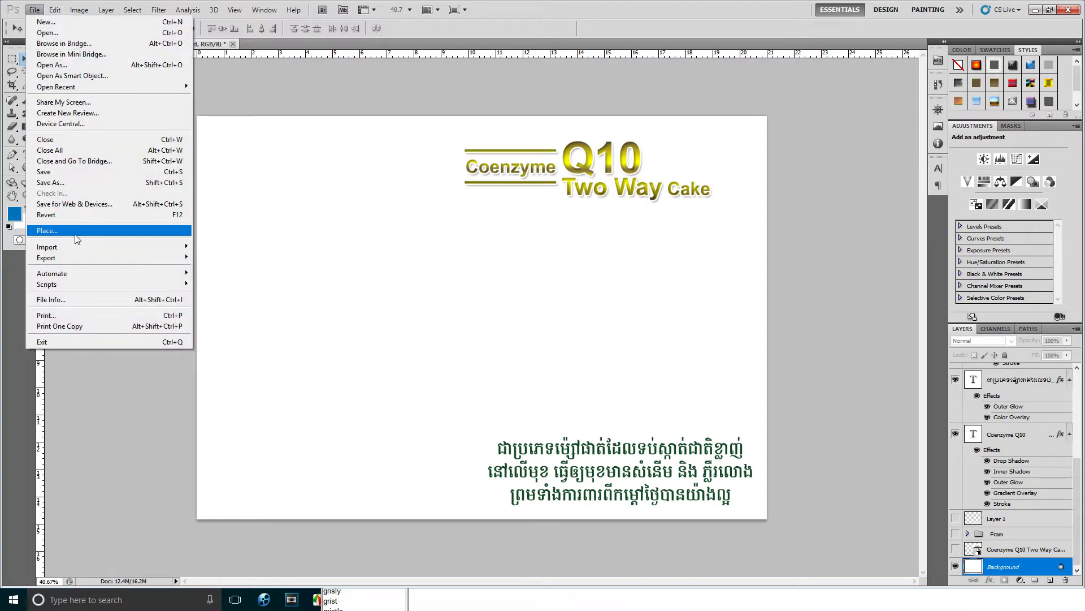
left_click(68, 231)
left_click(609, 103)
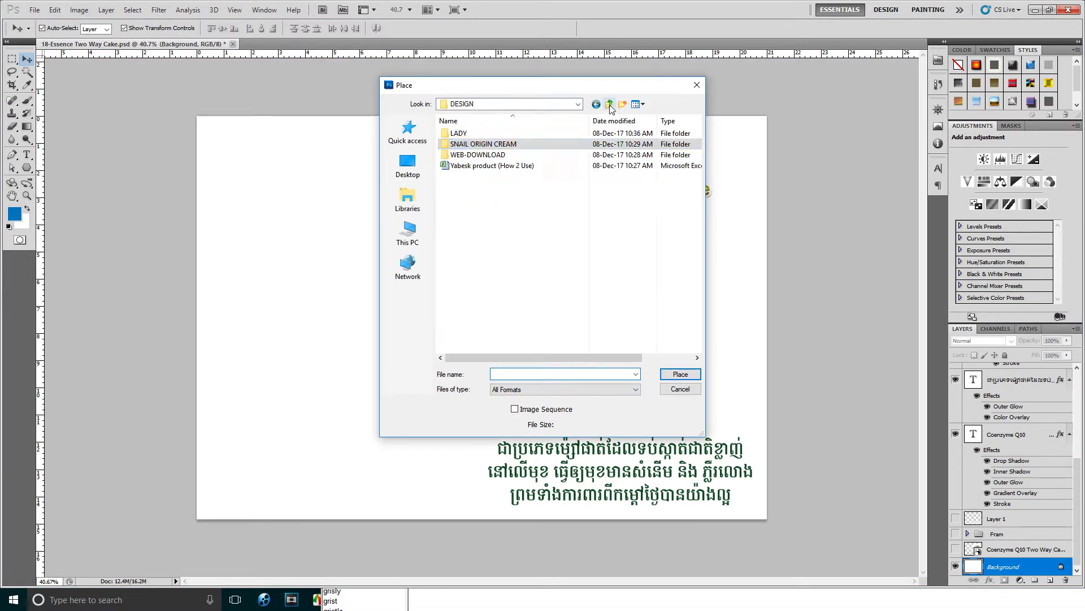
double_click(486, 152)
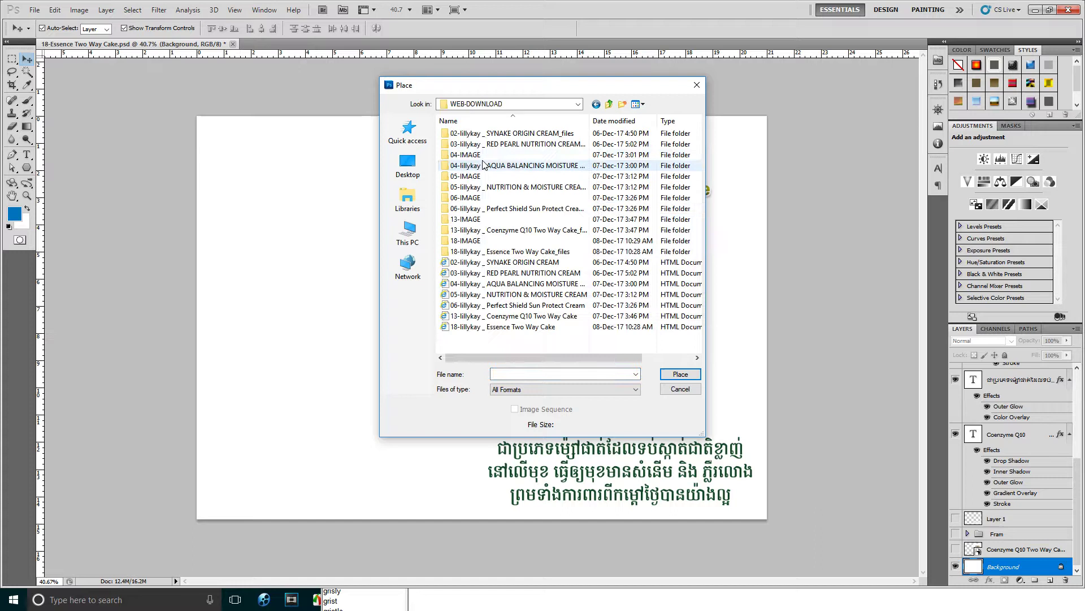
double_click(466, 241)
left_click(573, 155)
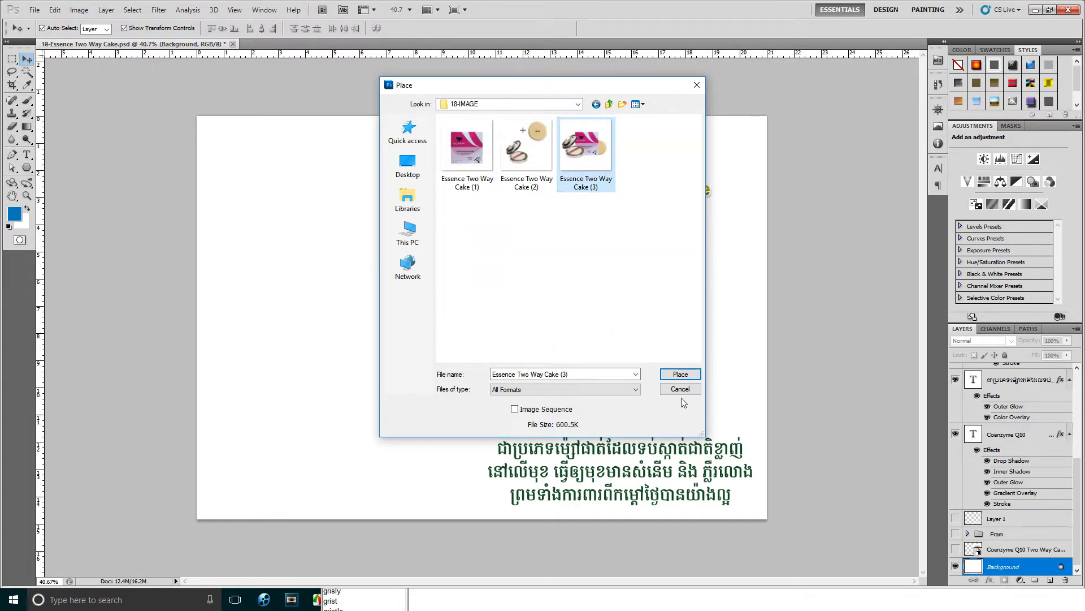
left_click(680, 374)
Move the product photo right and shrink it to fit between the title and Khmer text.
left_click_drag(485, 331, 653, 331)
left_click_drag(756, 145, 761, 209)
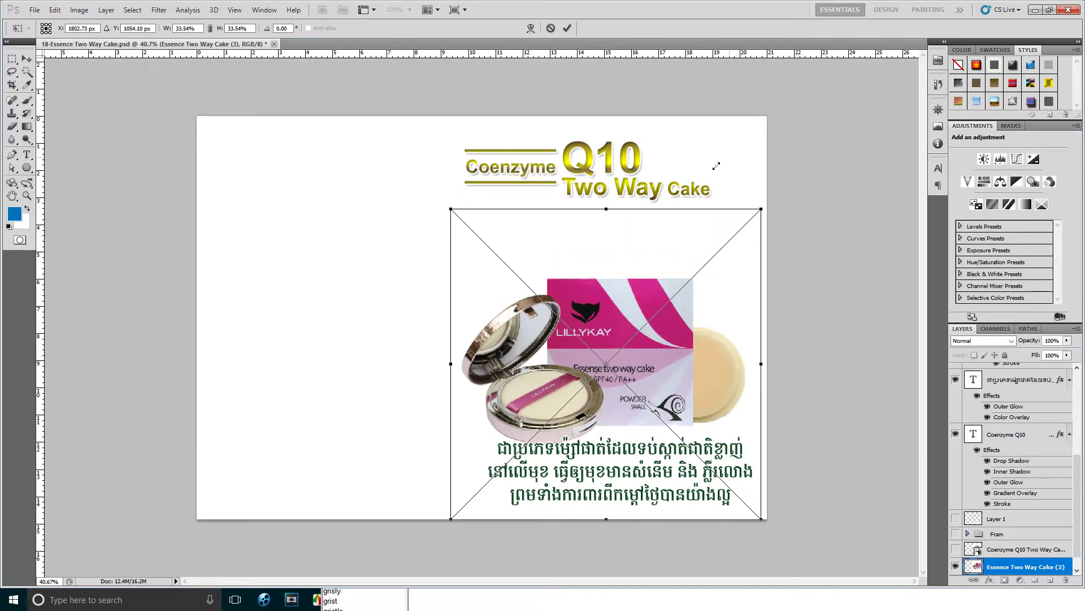
left_click_drag(688, 311, 693, 263)
key("Return")
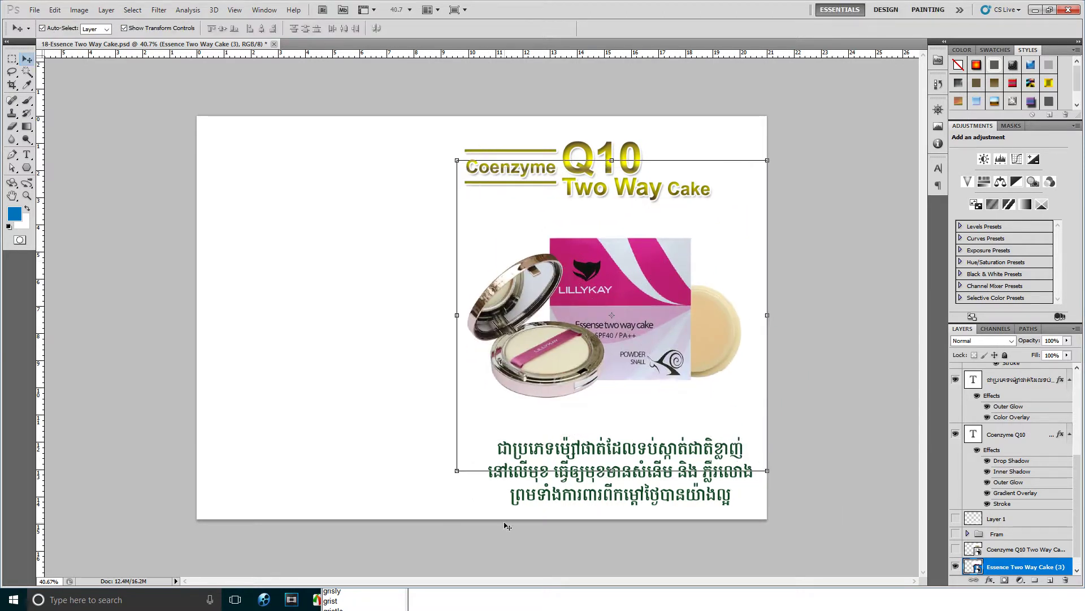
key("super")
Copy the Essence Two Way Cake Khmer description text from cell E22.
left_click(679, 599)
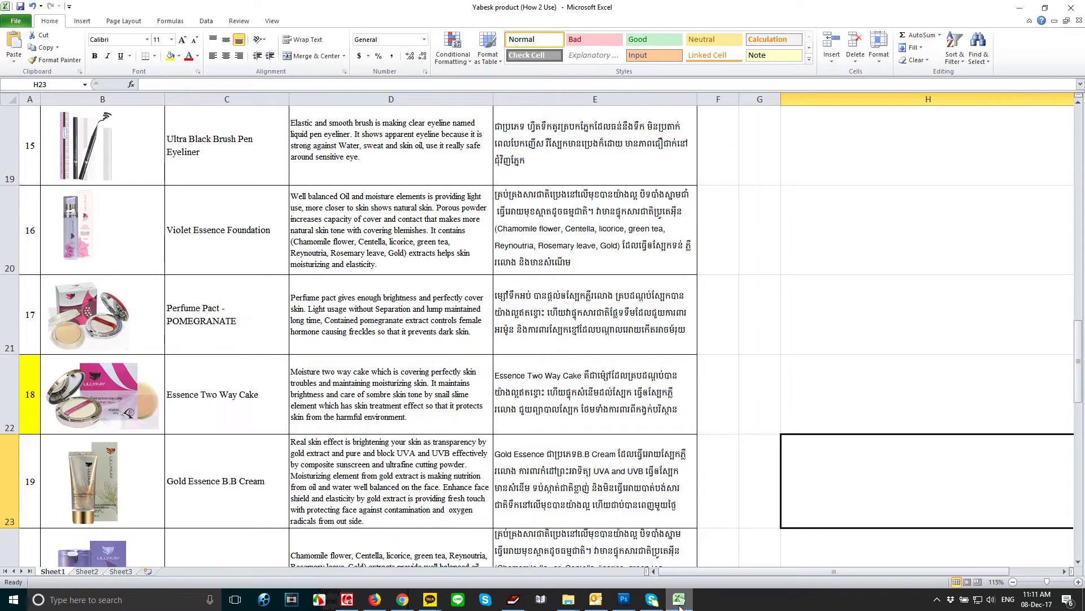
double_click(587, 373)
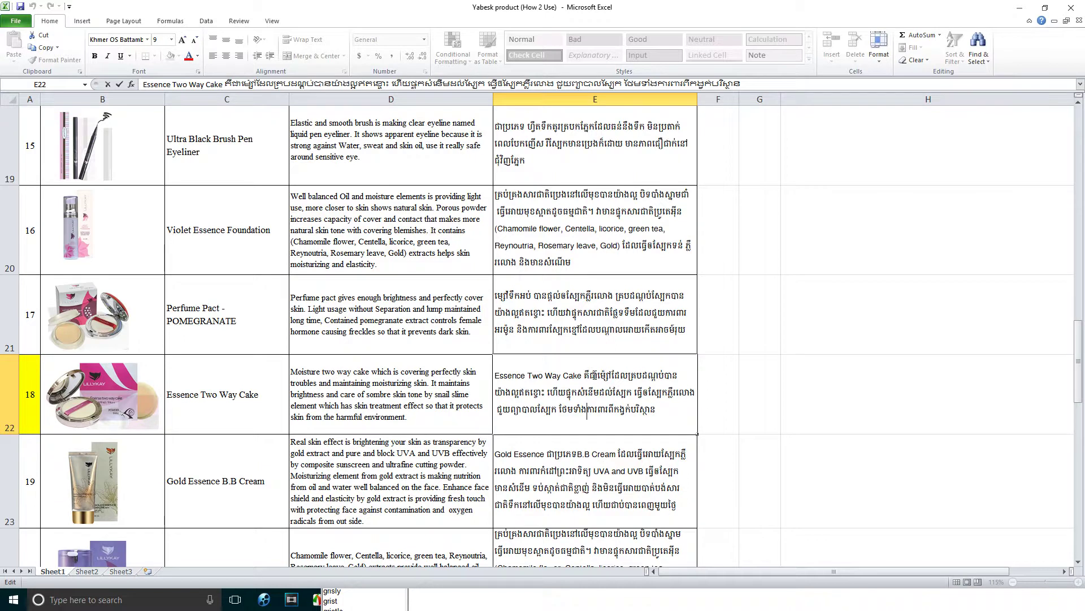
left_click(810, 418)
scroll(818, 418, "down", 3)
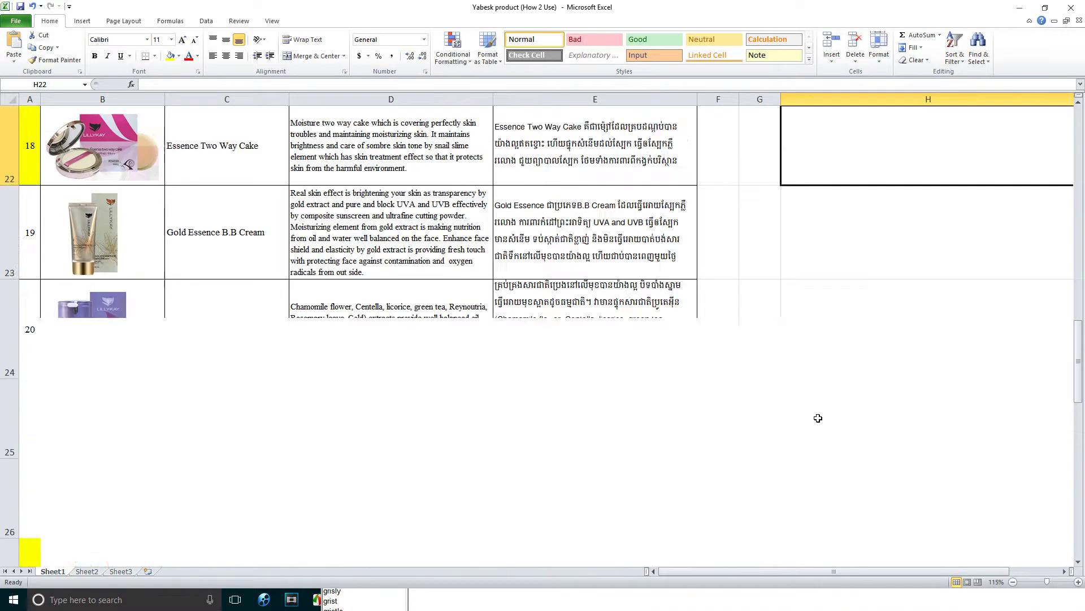
scroll(818, 417, "up", 3)
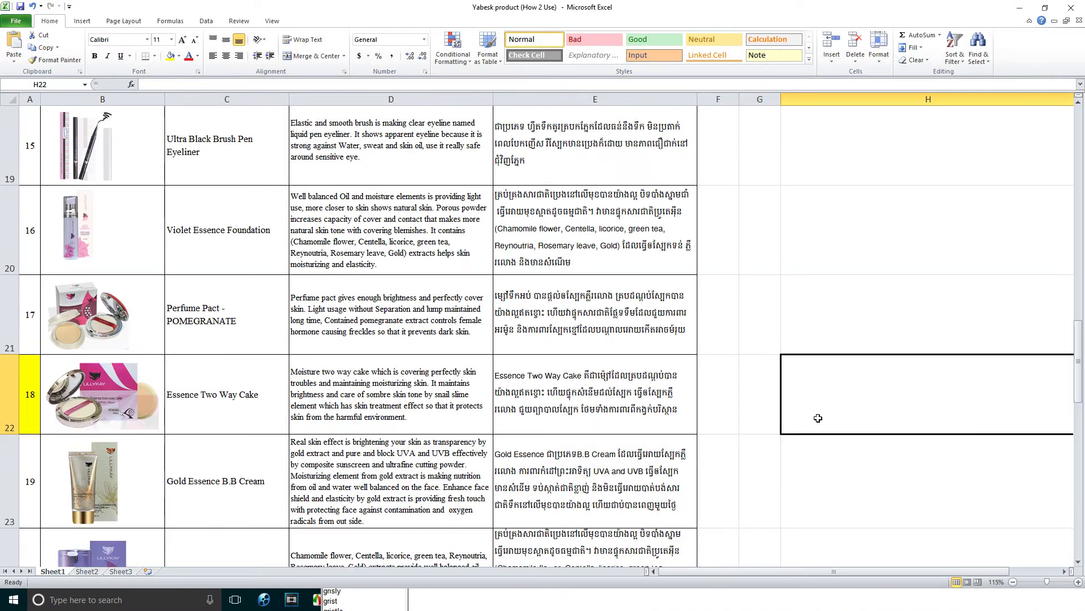
left_click(622, 401)
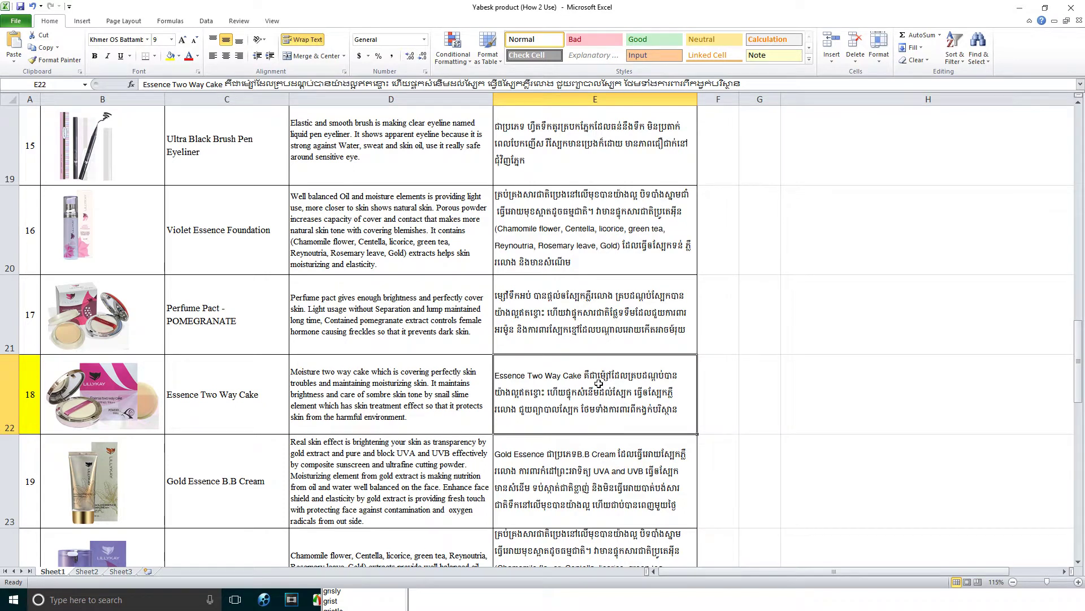
double_click(610, 392)
key("ctrl+a")
key("ctrl+c")
Paste the description into H22 with Middle Align and Wrap Text applied.
double_click(808, 396)
key("ctrl+v")
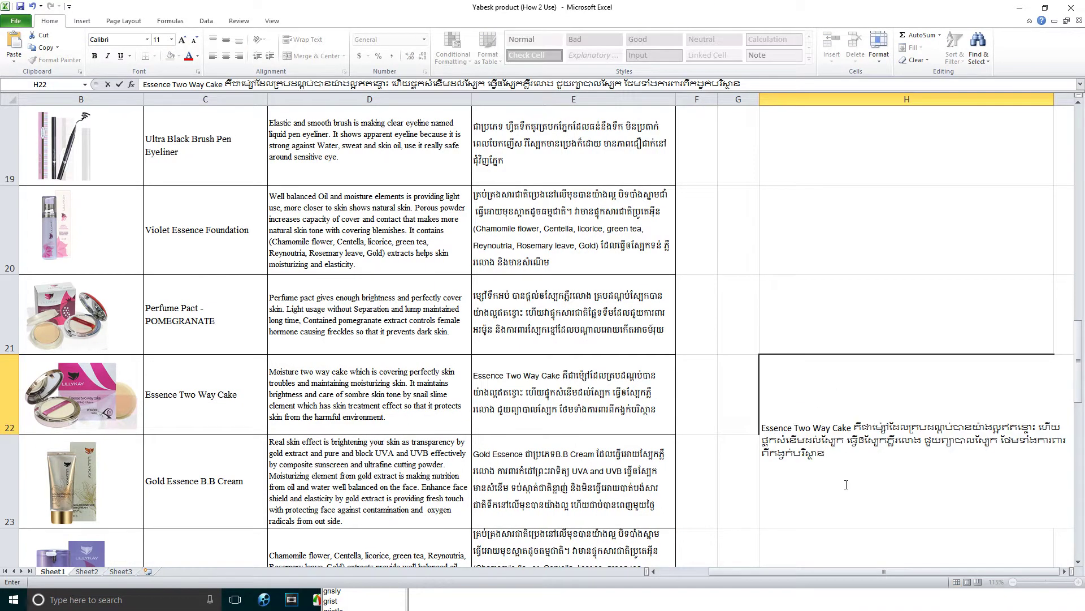
left_click(761, 391)
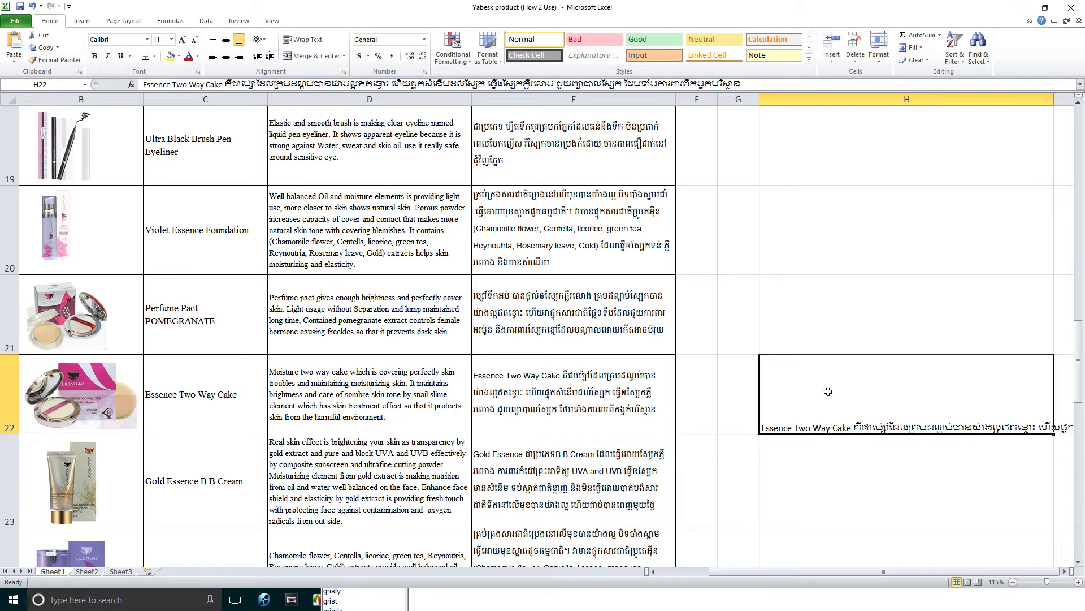
left_click(225, 40)
left_click(303, 39)
Delete the English product name from H22 and insert 'ប្រភេទ' near the start.
double_click(855, 381)
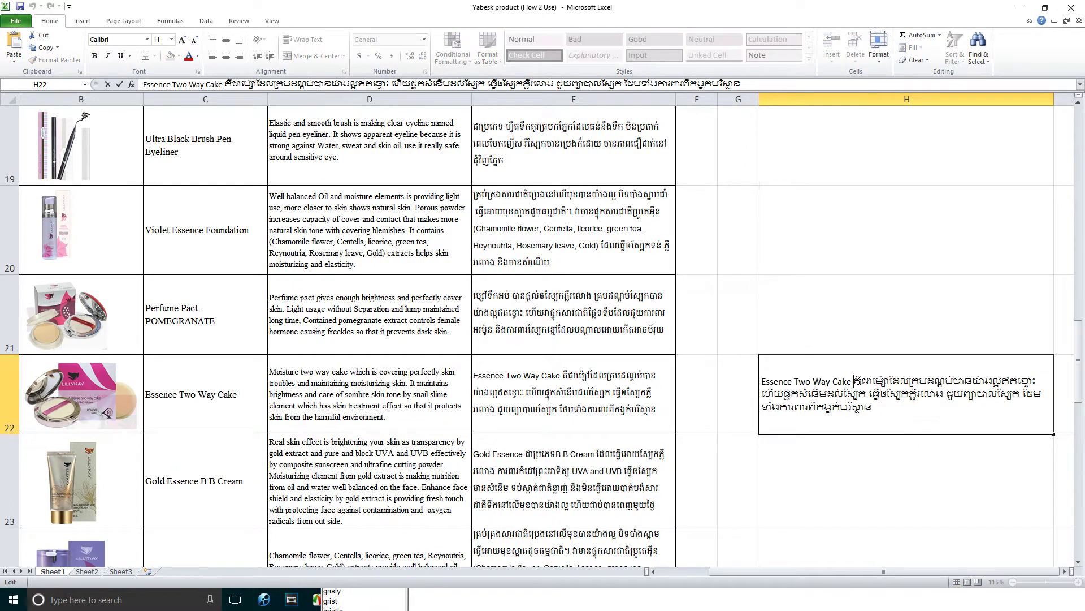
left_click_drag(855, 381, 762, 381)
key("BackSpace")
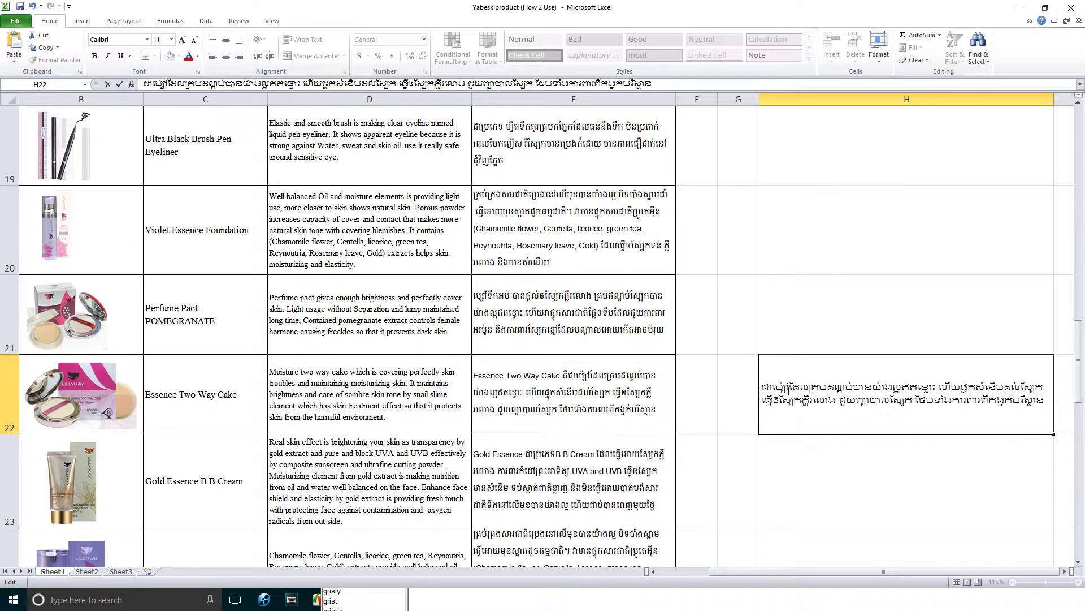
left_click(775, 387)
type("ប្រ")
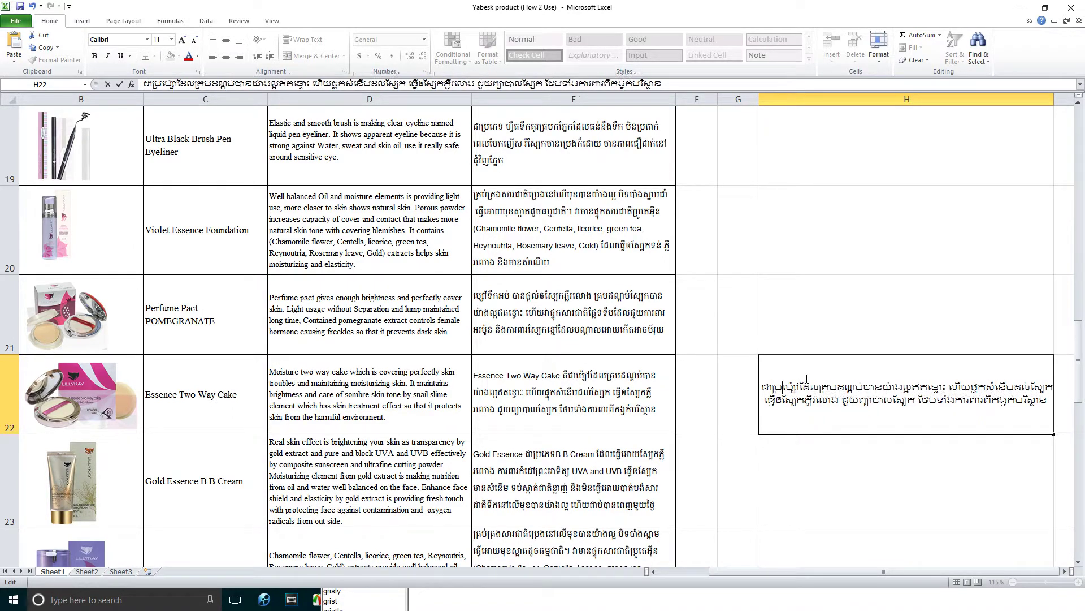
type("ភេ")
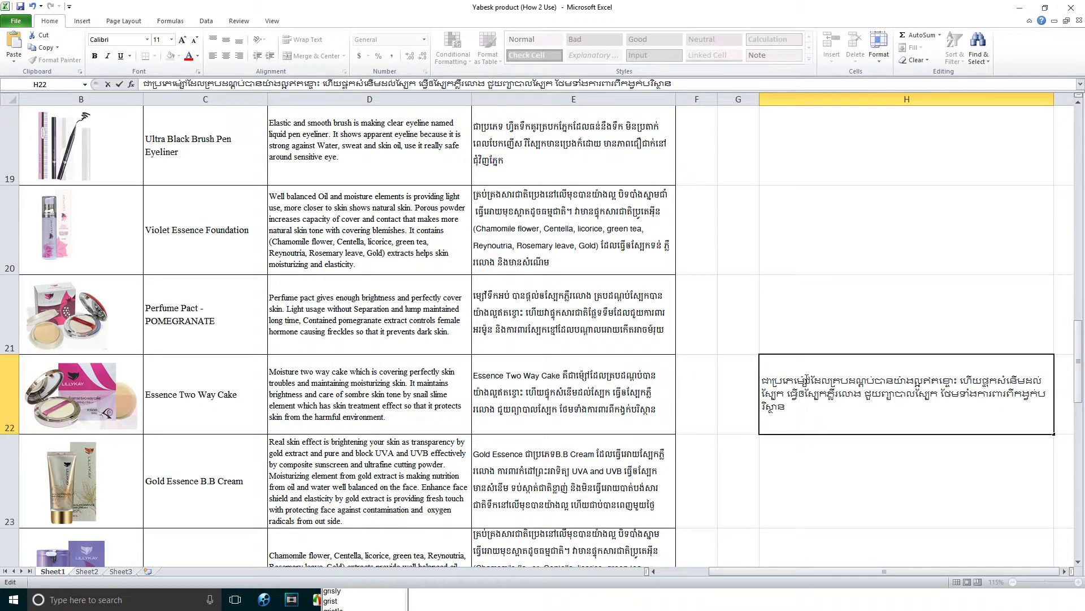
type("ទ")
Reword H22's middle with 'ផ្ក' and 'ផ្តល', and rewrite its last line ending 'ជលីដី។'.
key("Right")
key("Right")
key("Right")
key("Right")
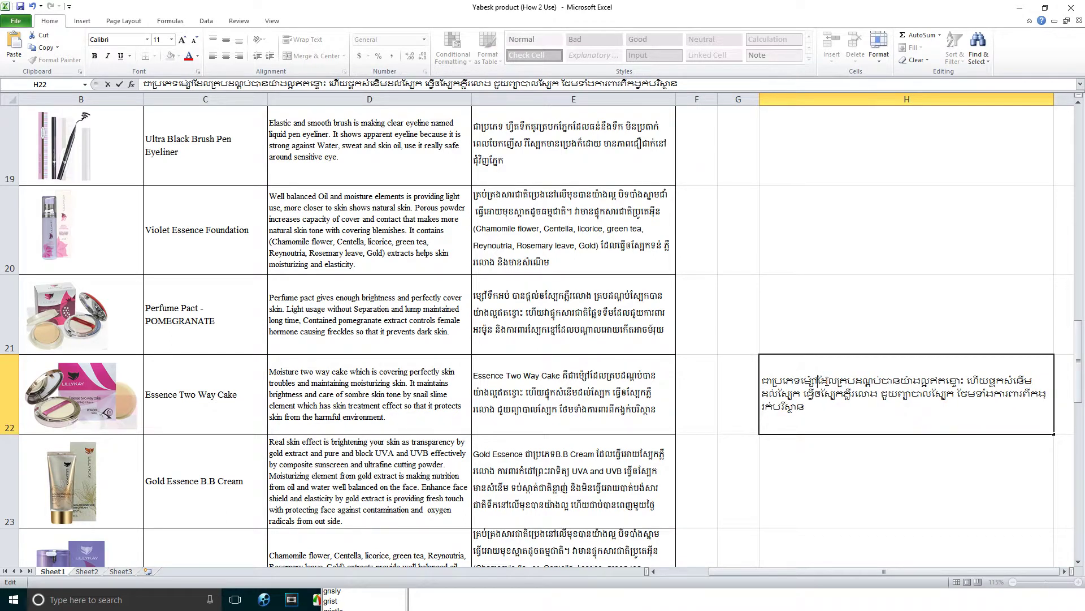
type("ផ្ក")
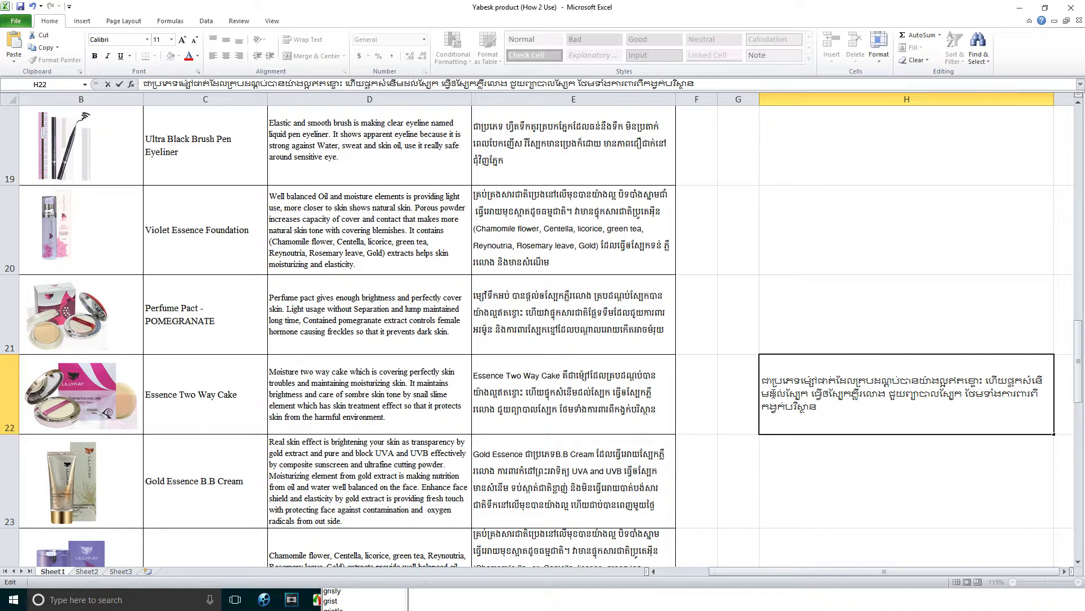
left_click_drag(1023, 381, 1007, 381)
type("ផ្តល់")
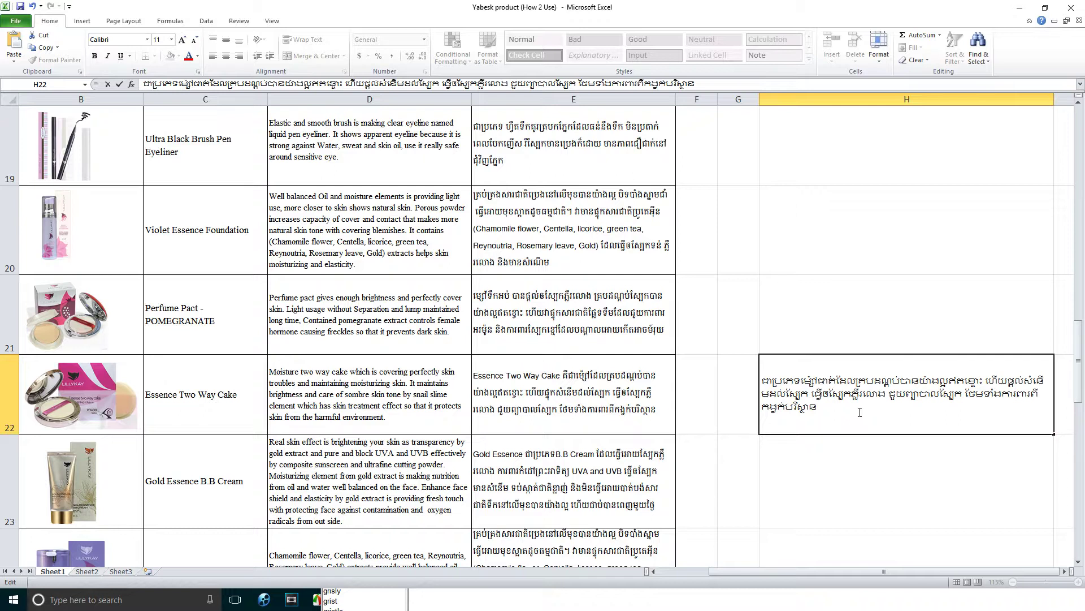
left_click_drag(859, 413, 761, 409)
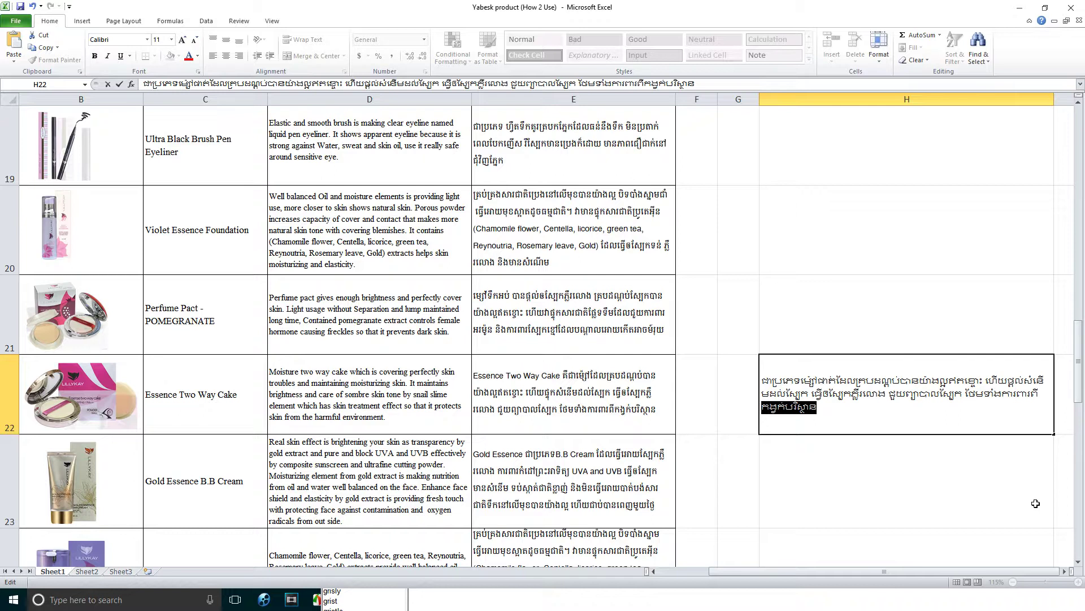
type("ជ")
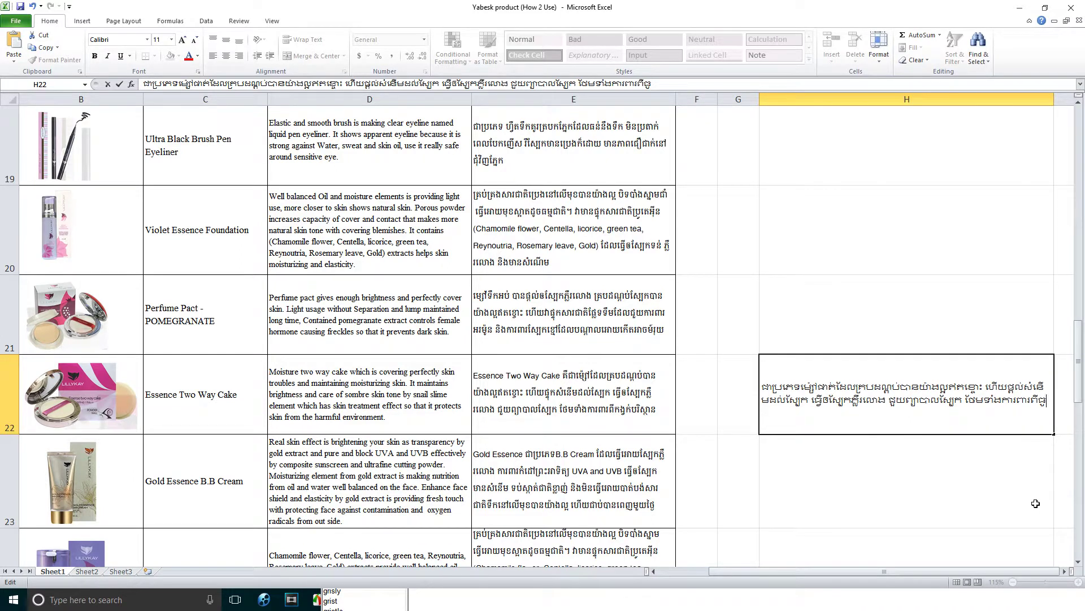
type("លីដី។")
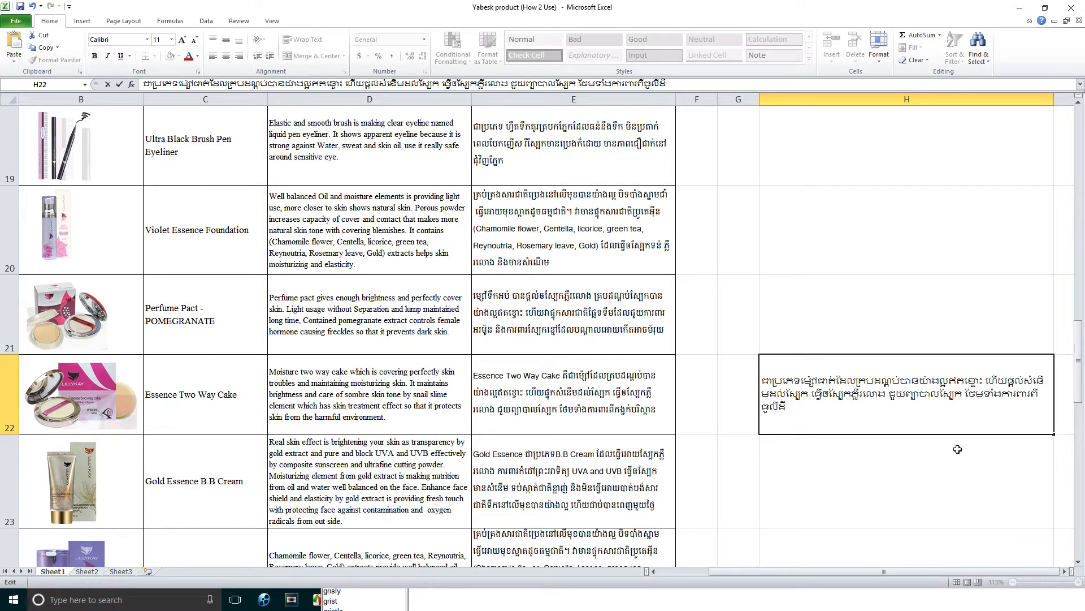
Select and copy H22's full revised Khmer description.
left_click_drag(814, 415, 638, 367)
left_click(765, 515)
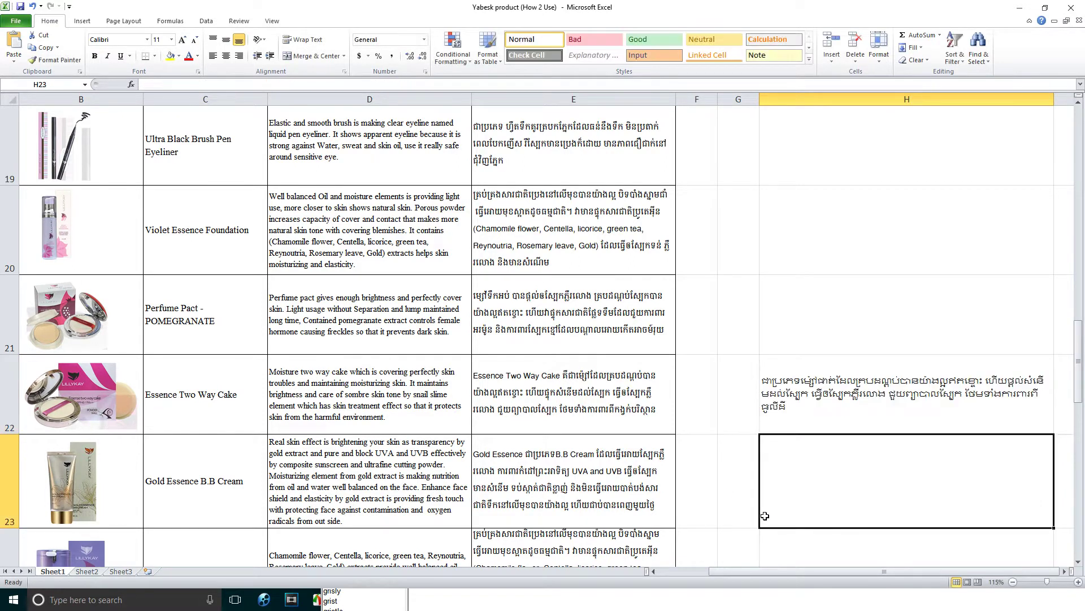
left_click(783, 430)
key("F2")
key("shift+Up")
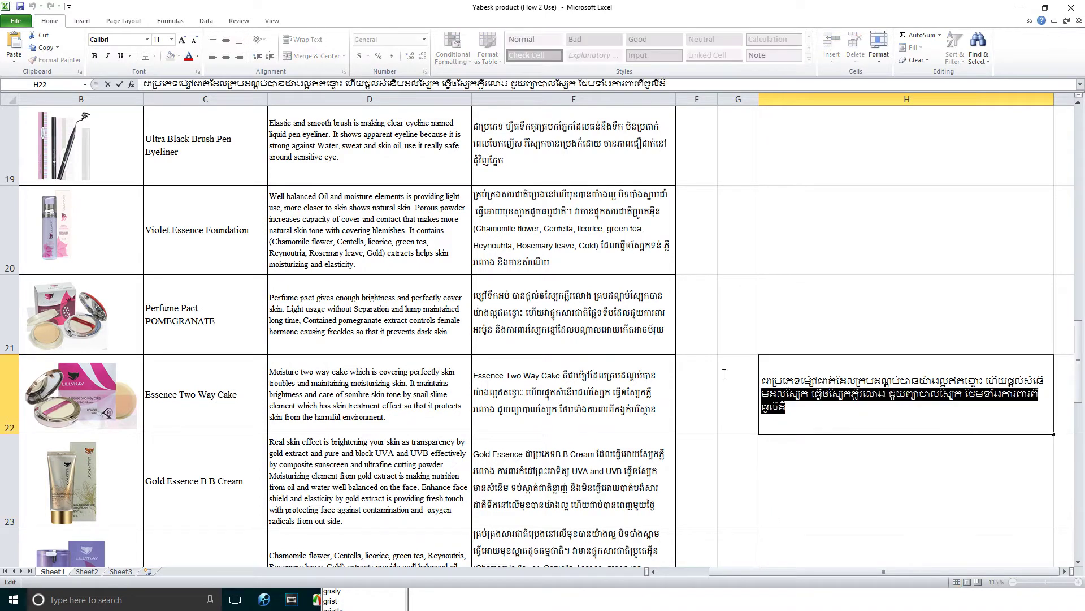
key("shift+Up")
key("shift+Home")
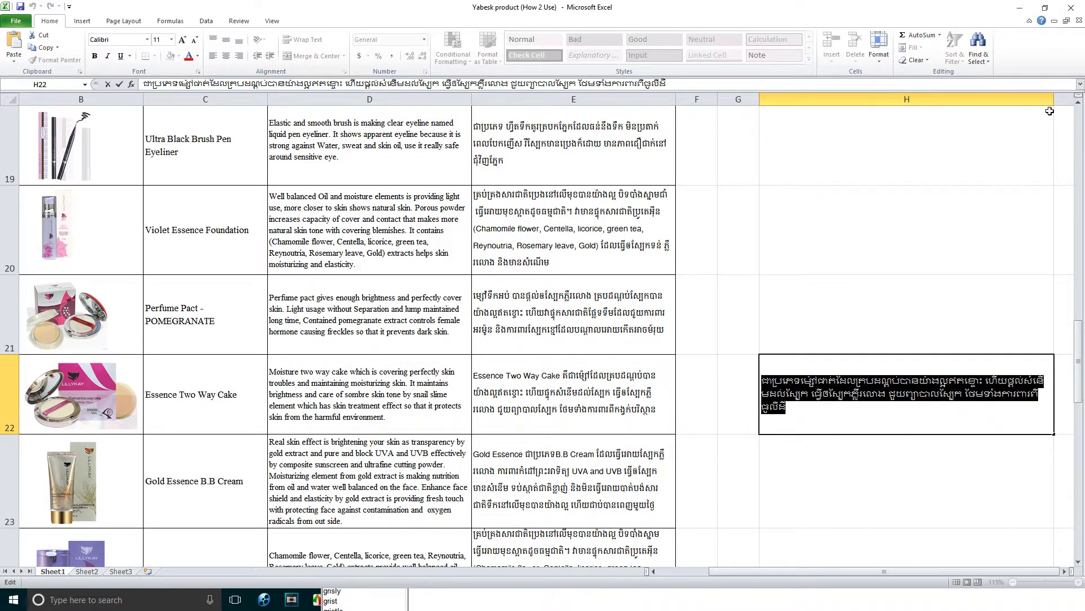
left_click(747, 398)
Close the Orkida Khmer dictionary and return to the Photoshop ad.
left_click(362, 605)
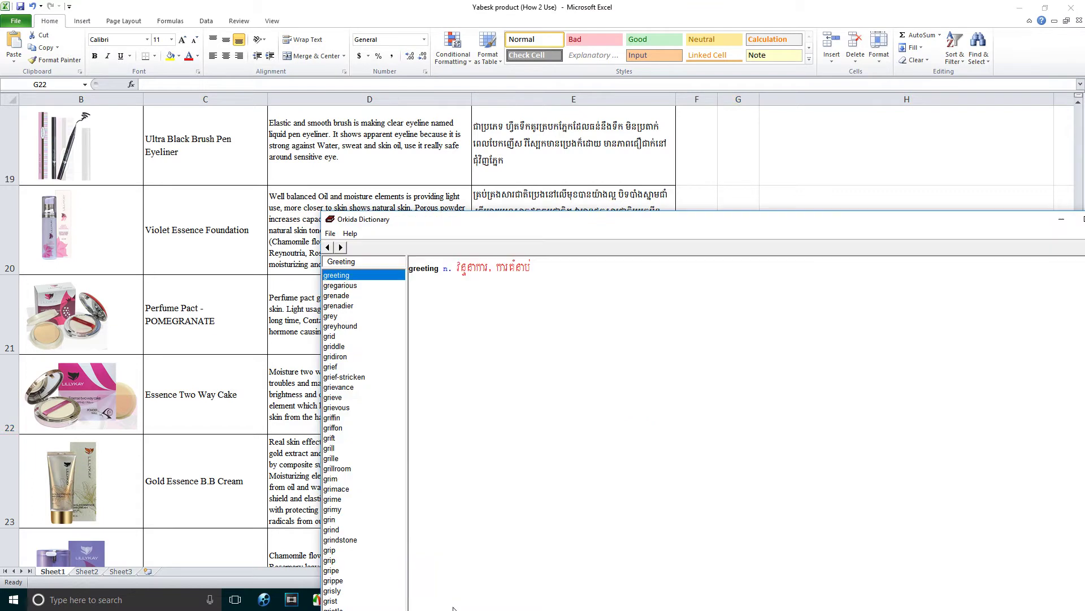
left_click_drag(1046, 220, 871, 215)
left_click(934, 210)
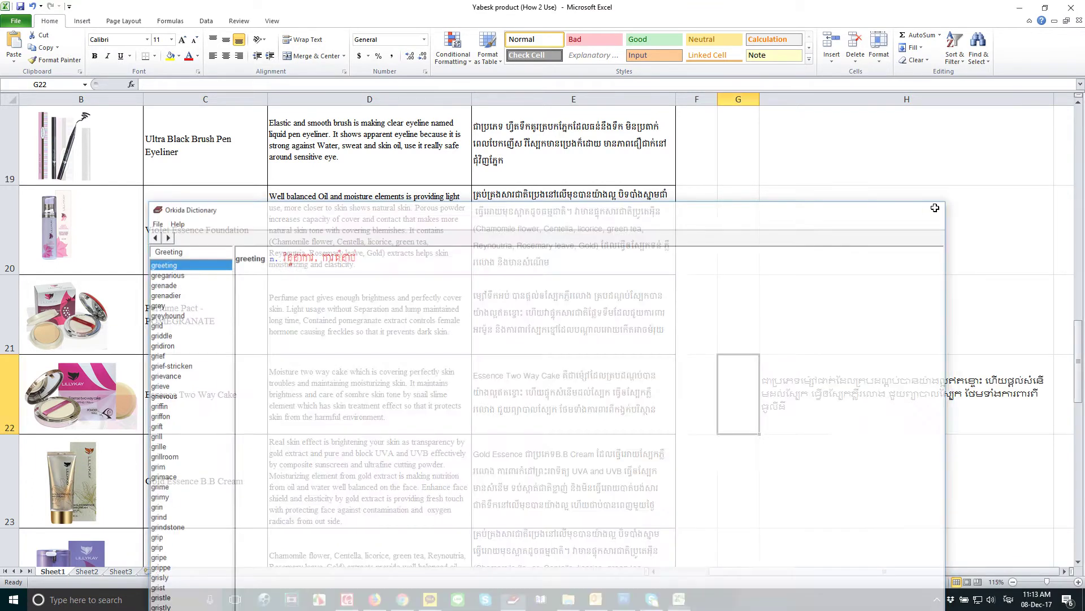
left_click(624, 599)
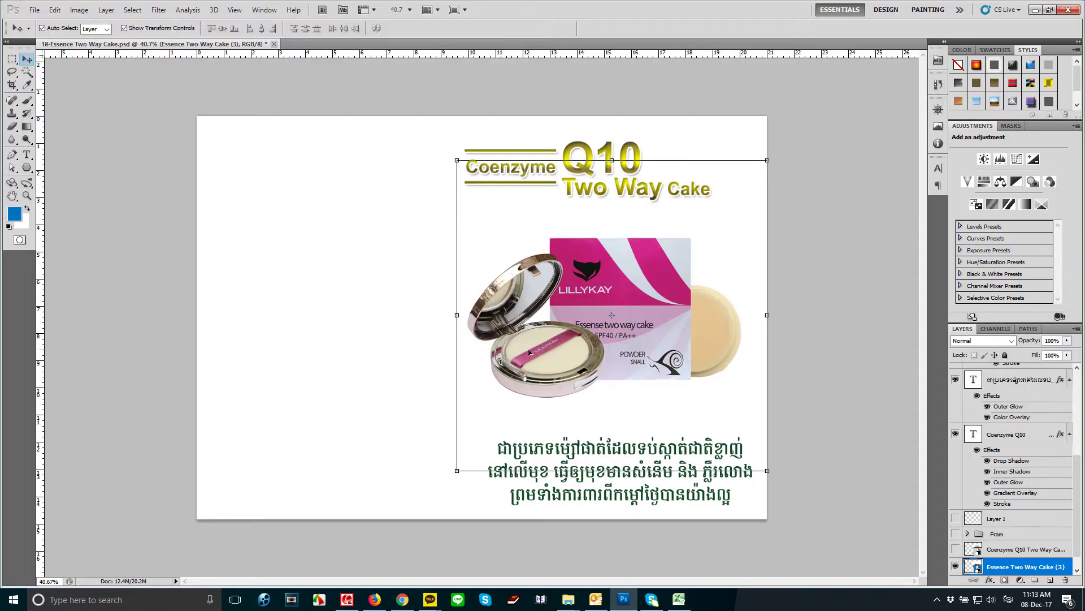
Replace the Khmer paragraph with the copied description and nudge it up slightly.
left_click(557, 445)
key("t")
left_click(563, 451)
key("ctrl+a")
key("ctrl+v")
key("ctrl+Return")
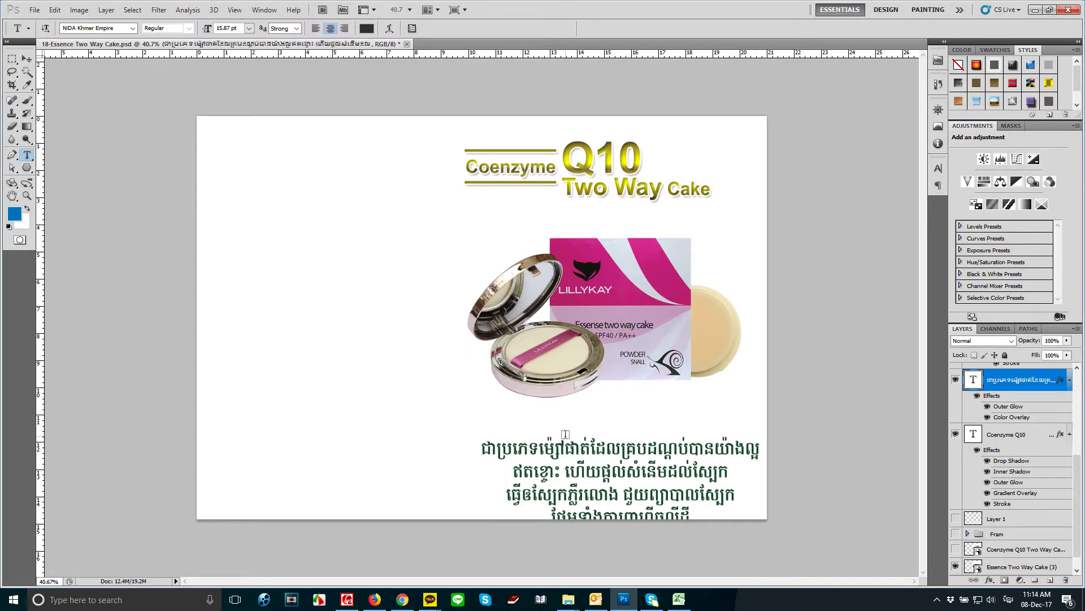
key("v")
left_click_drag(610, 448, 610, 429)
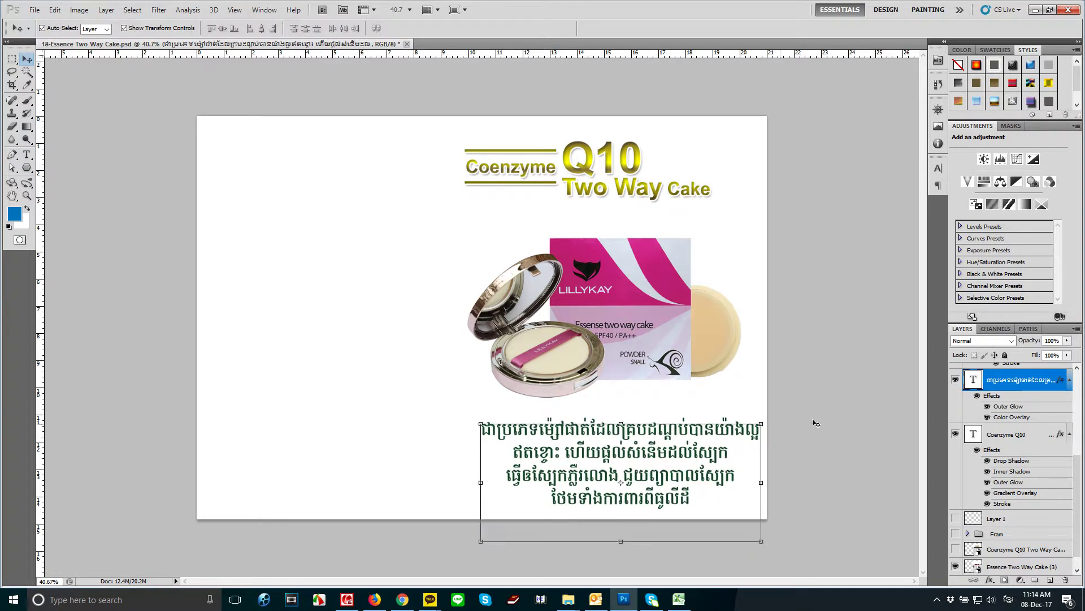
Give the Khmer paragraph a bright pink Color Overlay effect.
left_click(988, 584)
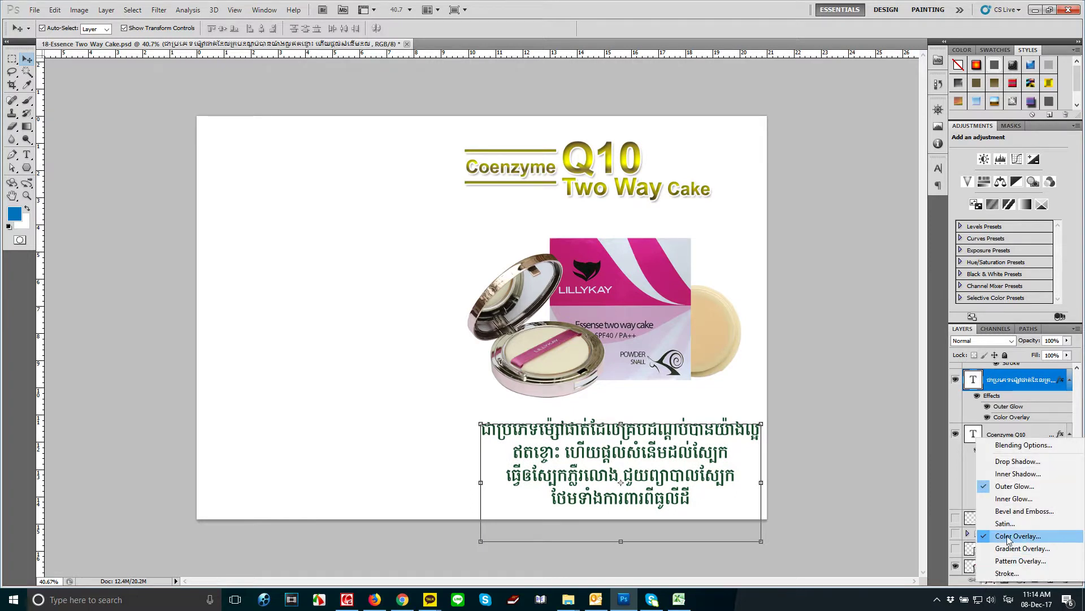
left_click(1009, 537)
left_click(895, 375)
left_click(977, 336)
left_click(939, 363)
left_click(961, 326)
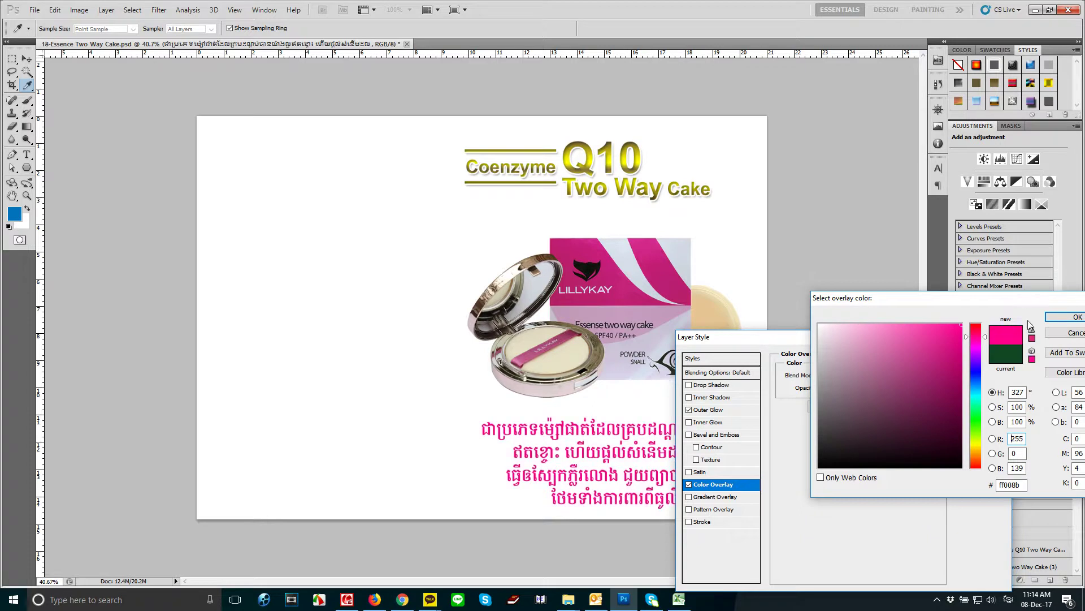
left_click(1065, 316)
left_click(980, 358)
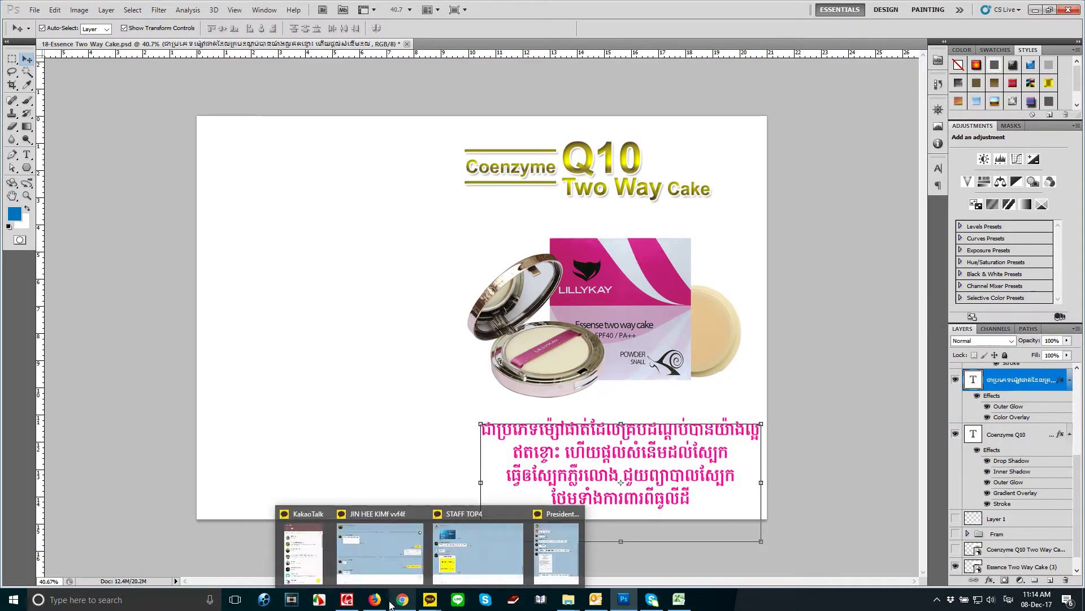
mouse_move(374, 599)
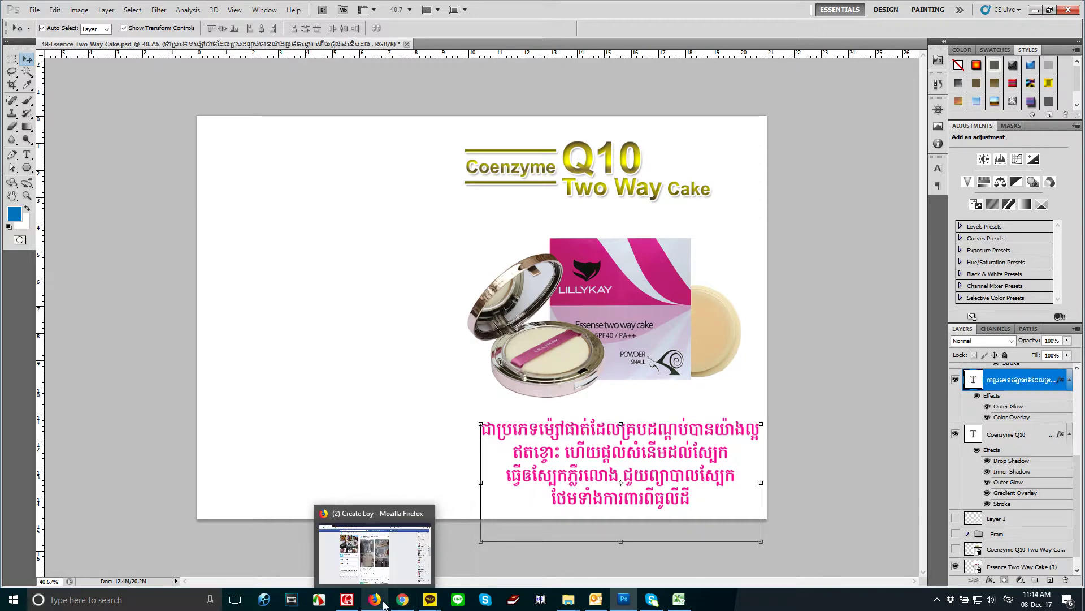
Check the LILLYKAY product page, then paste the product name over the Coenzyme Q10 title.
left_click(403, 600)
left_click(299, 8)
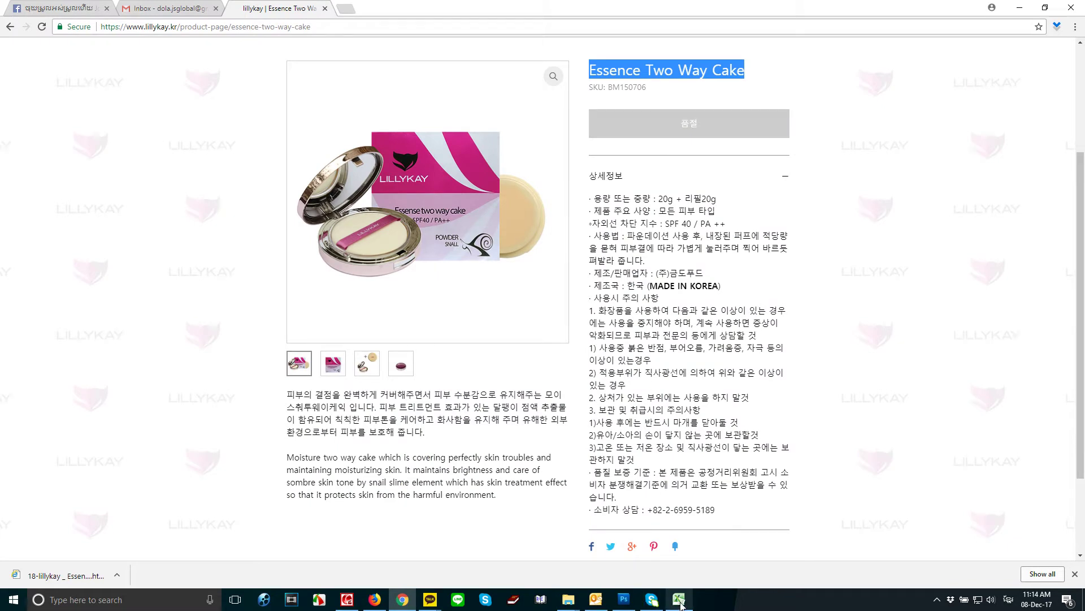
left_click(624, 599)
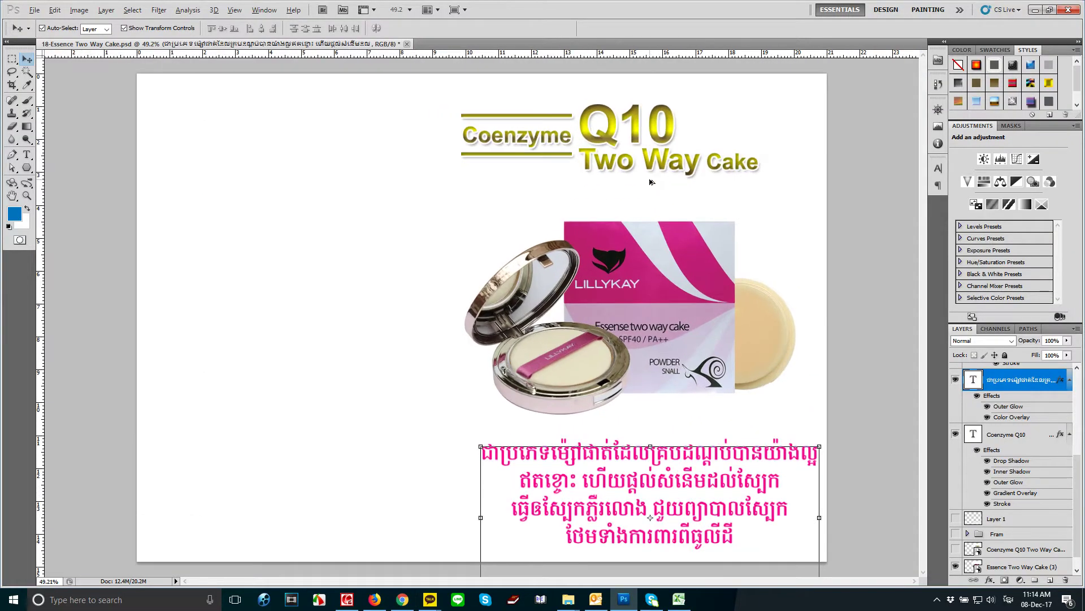
left_click(660, 158)
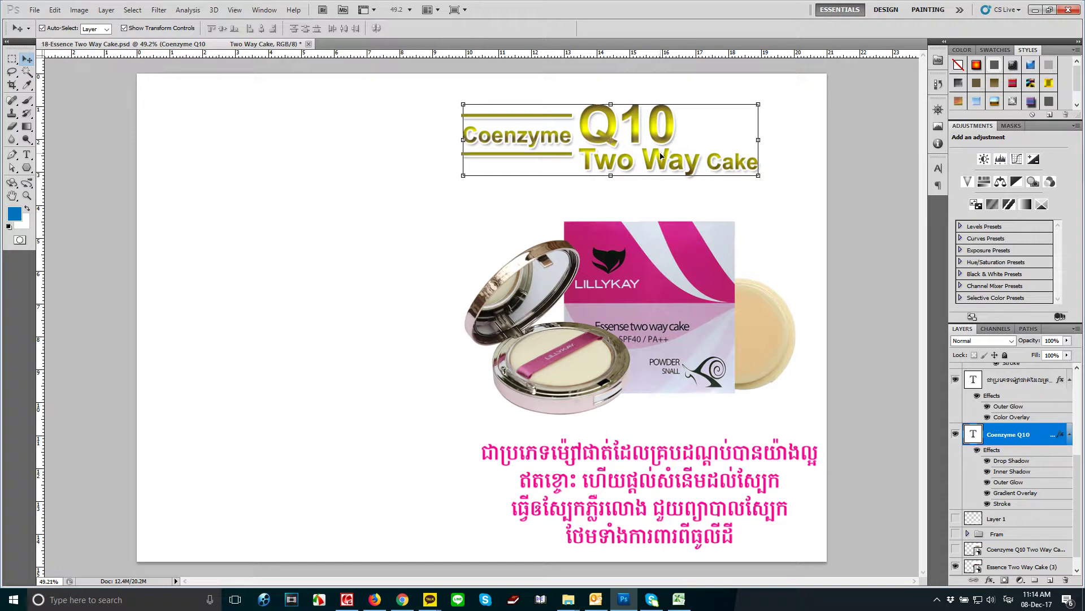
key("t")
left_click(656, 150)
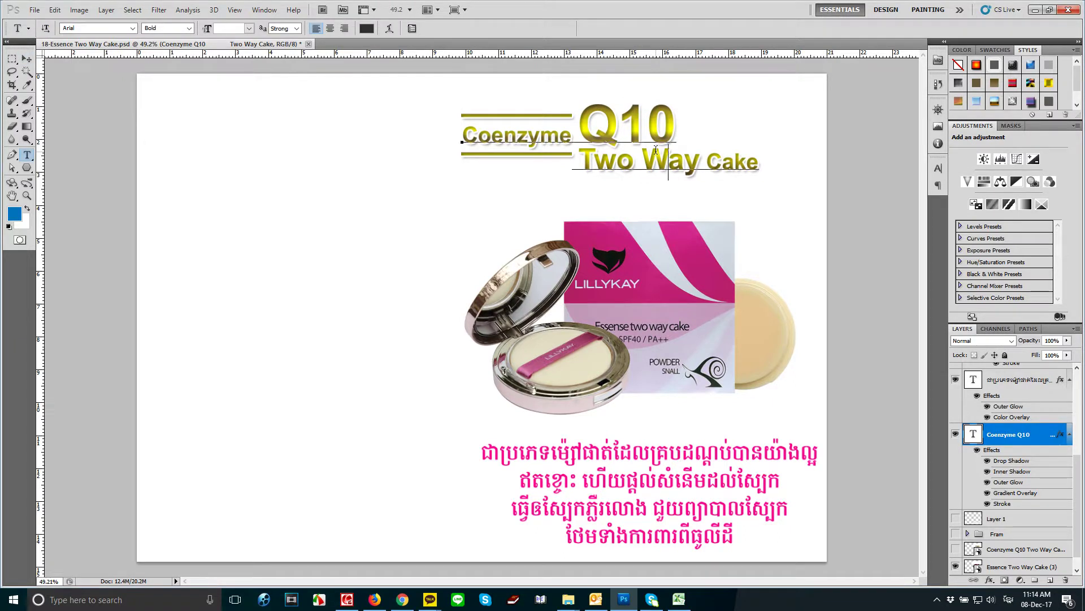
key("ctrl+a")
type("Essence Two Way Cake")
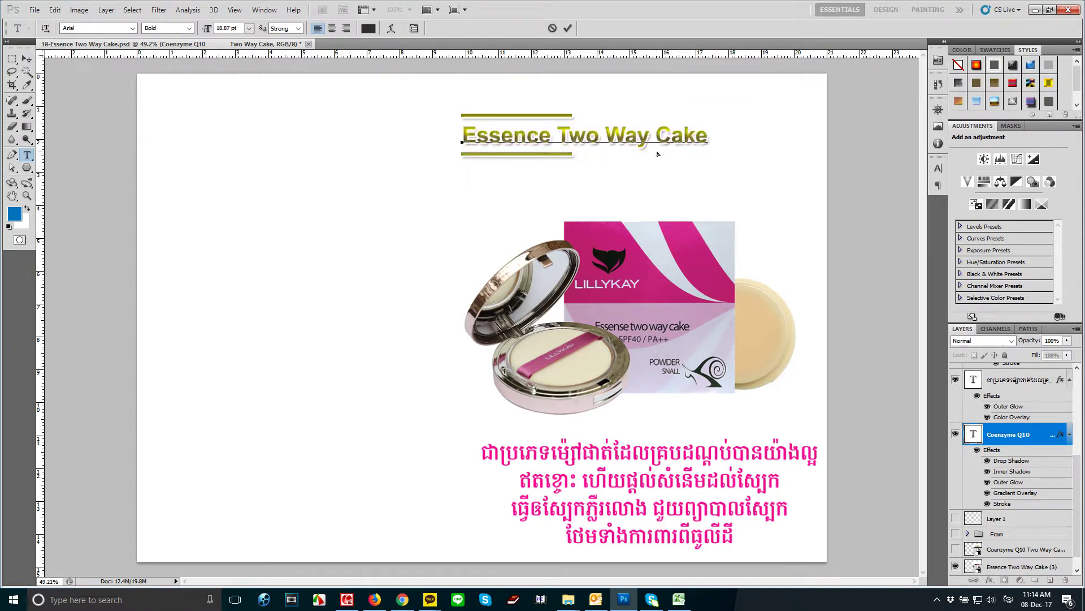
Commit the new title and delete the yellow underline bars above and below it.
key("ctrl+Return")
key("v")
left_click(531, 180)
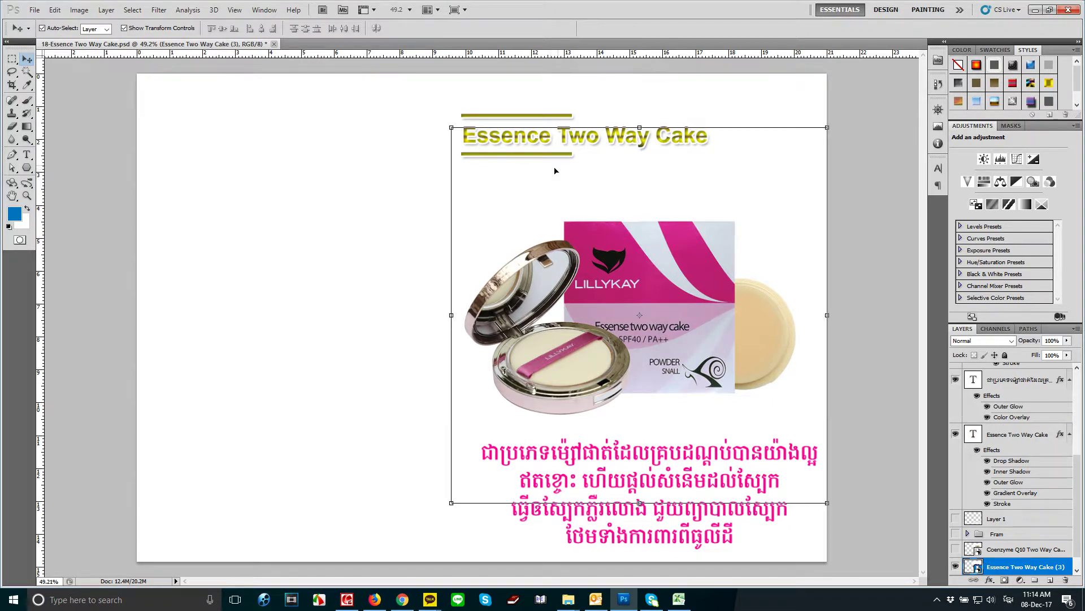
left_click(514, 177)
left_click(538, 156)
key("Delete")
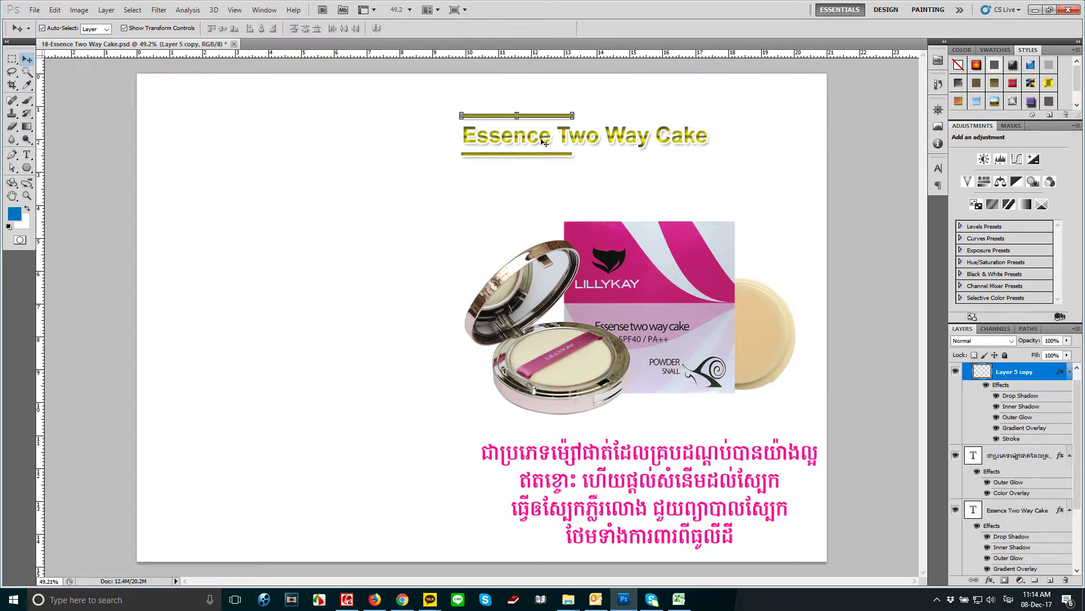
key("Delete")
left_click(608, 146)
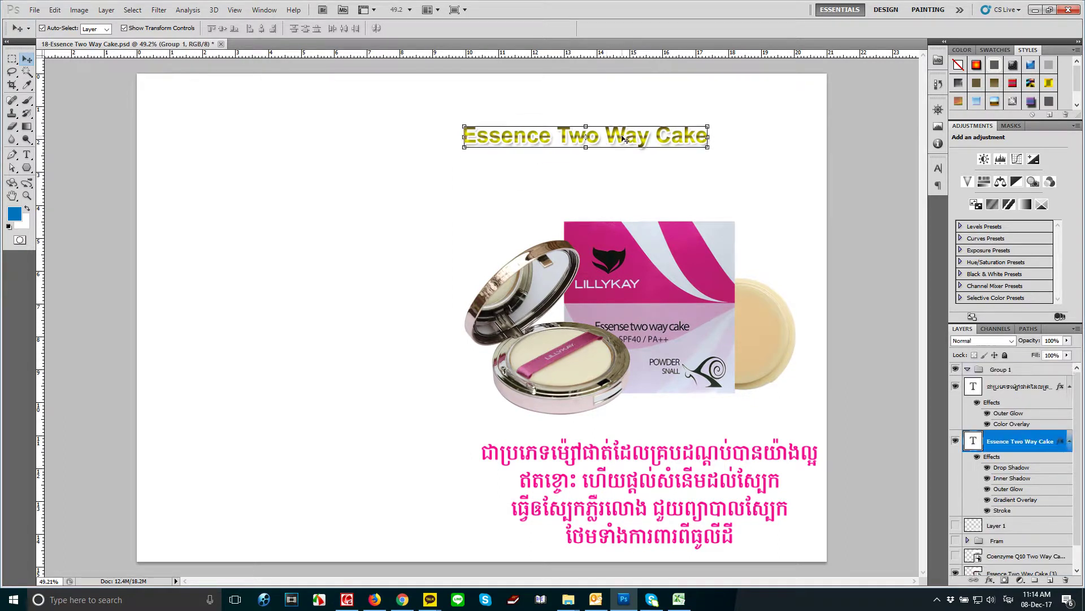
left_click(738, 478)
Copy the Khmer text's pink layer style and paste it onto the title layer.
right_click(1048, 388)
left_click(1025, 364)
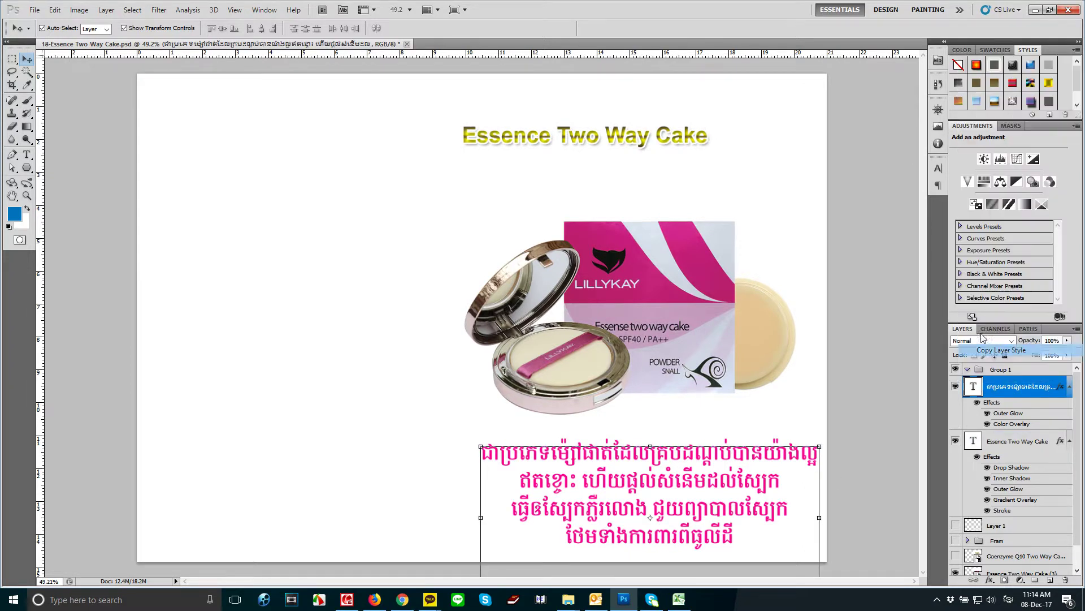
left_click(685, 151)
right_click(1025, 438)
left_click(1012, 421)
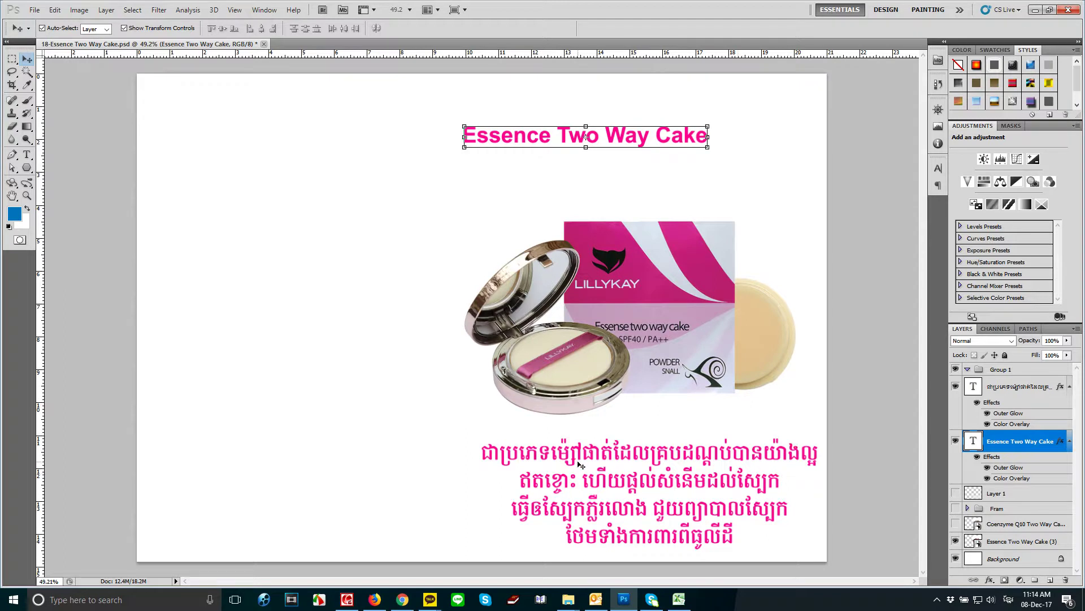
Append 'កម្ដៅថ្ងៃនិង' to the Khmer description's last line and commit.
left_click(678, 544)
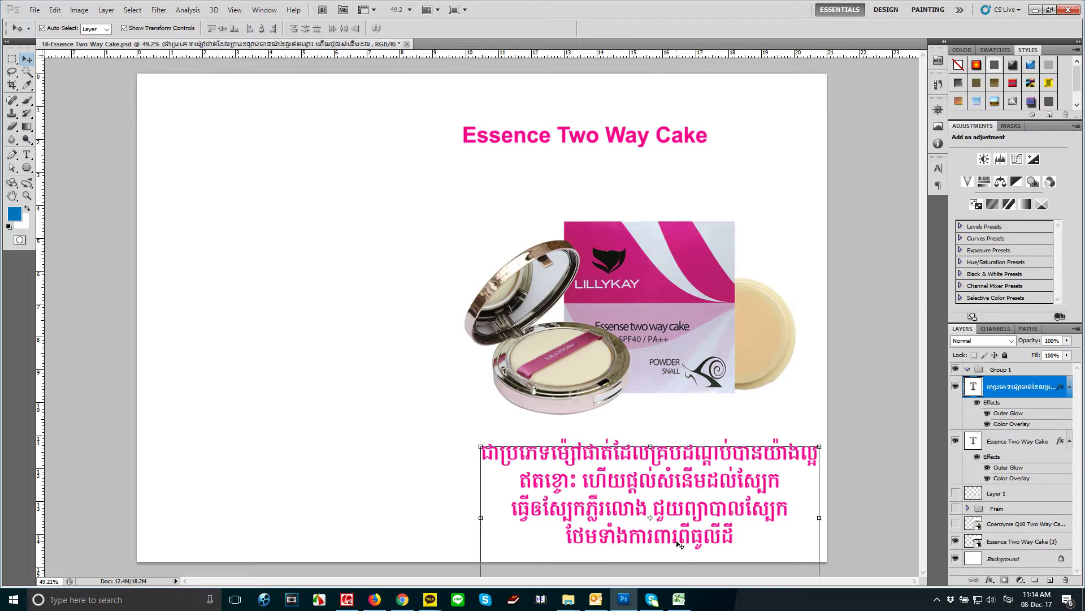
double_click(681, 544)
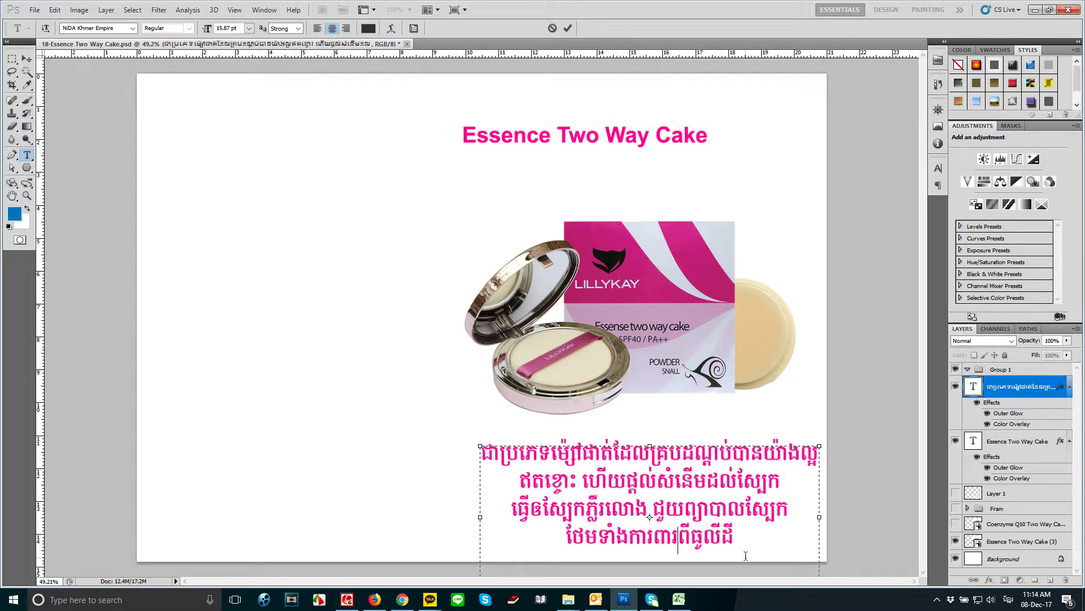
type("ក")
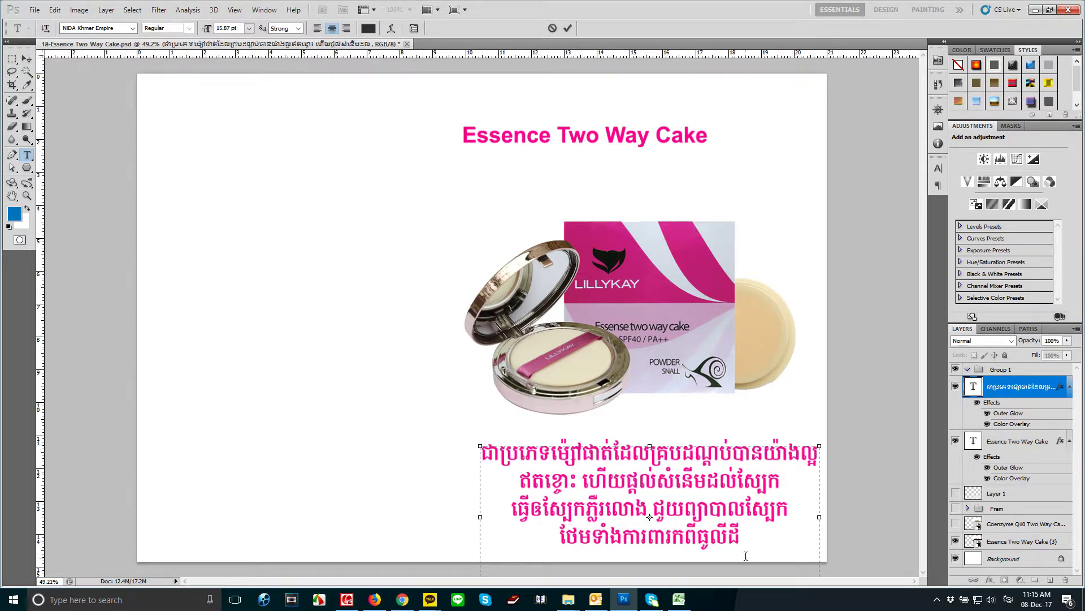
type("ម្ដៅថ្ងៃនិ")
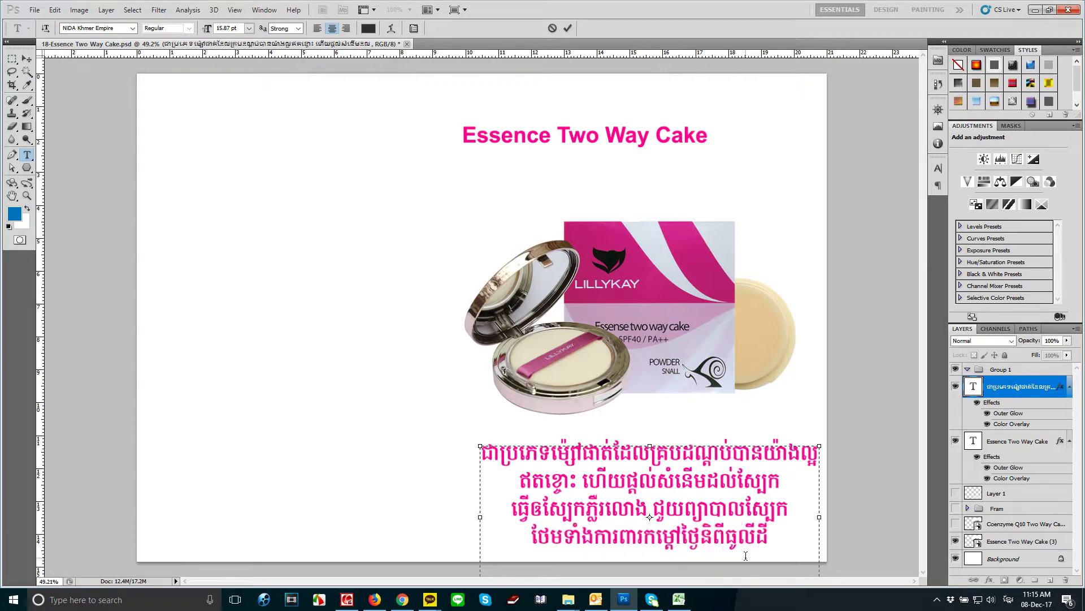
type("ង")
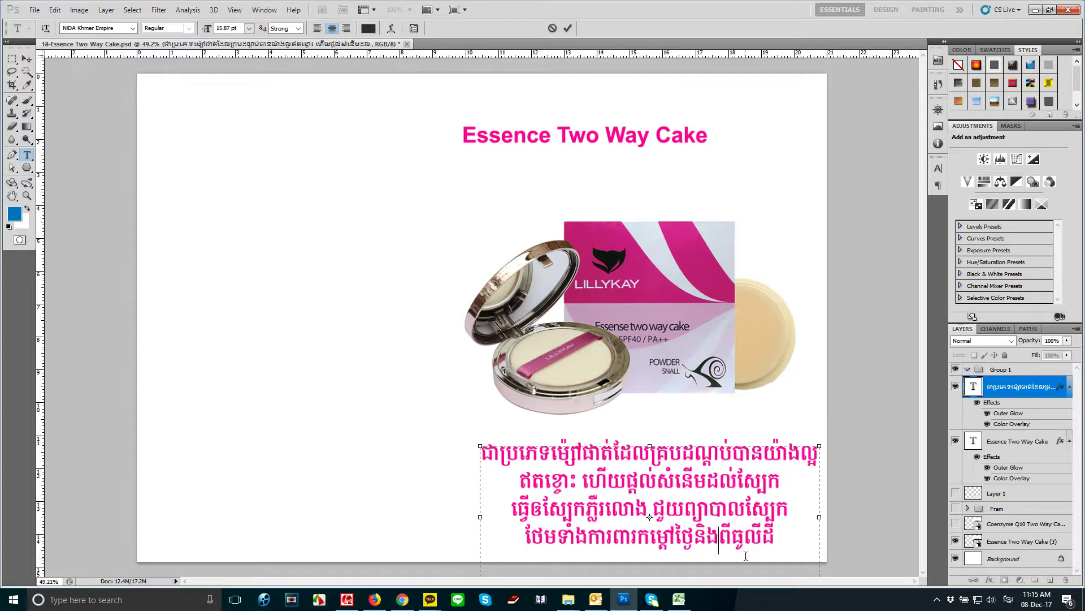
key("ctrl+Return")
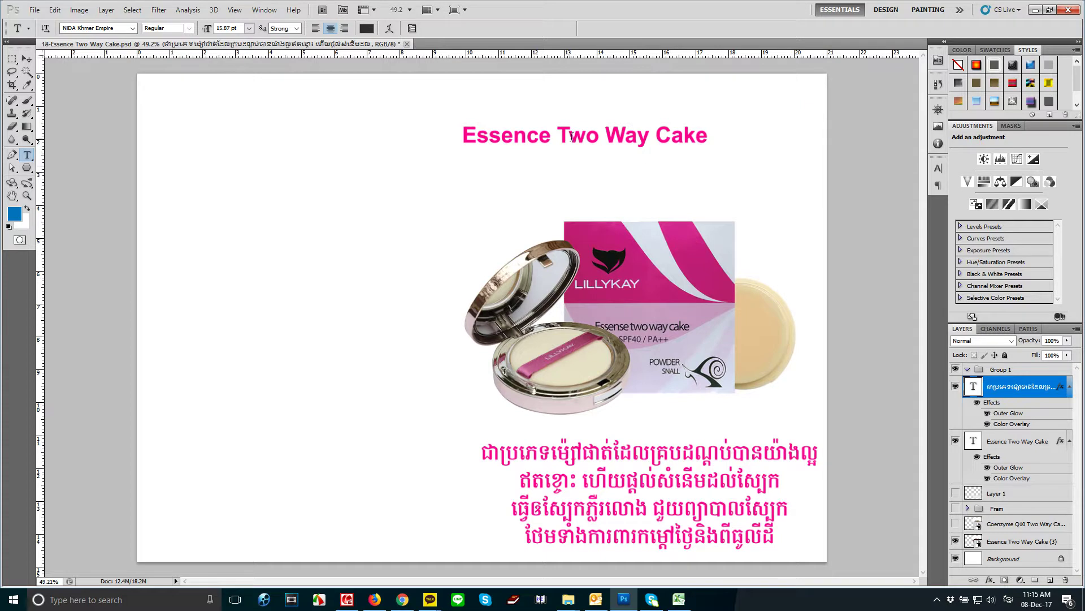
Enlarge 'Two' to 38.87 pt and break 'Way Cake' onto a second line.
left_click_drag(558, 134, 649, 131)
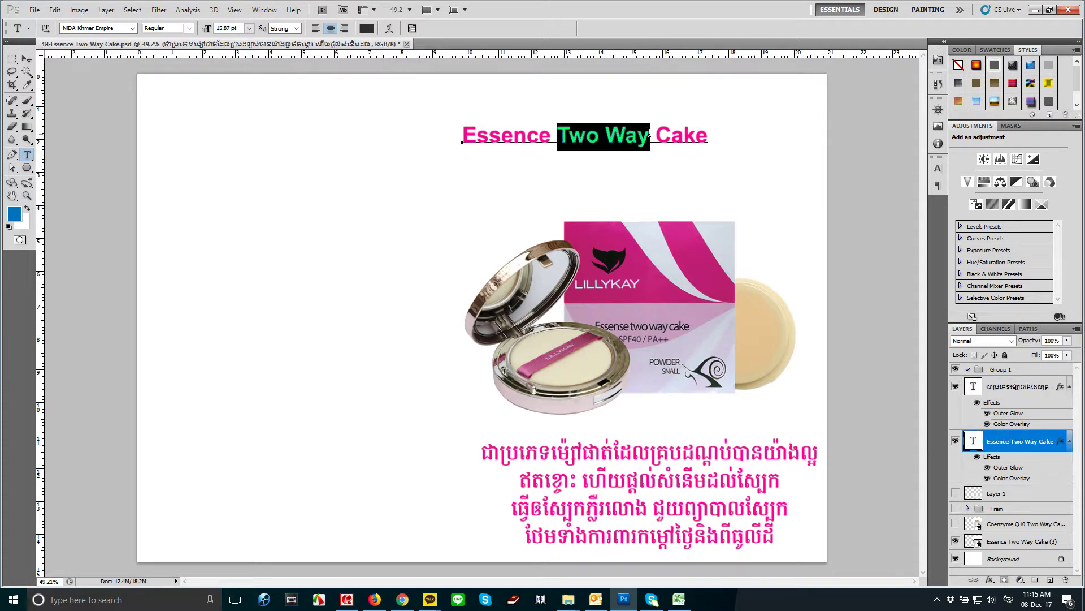
left_click_drag(602, 135, 558, 132)
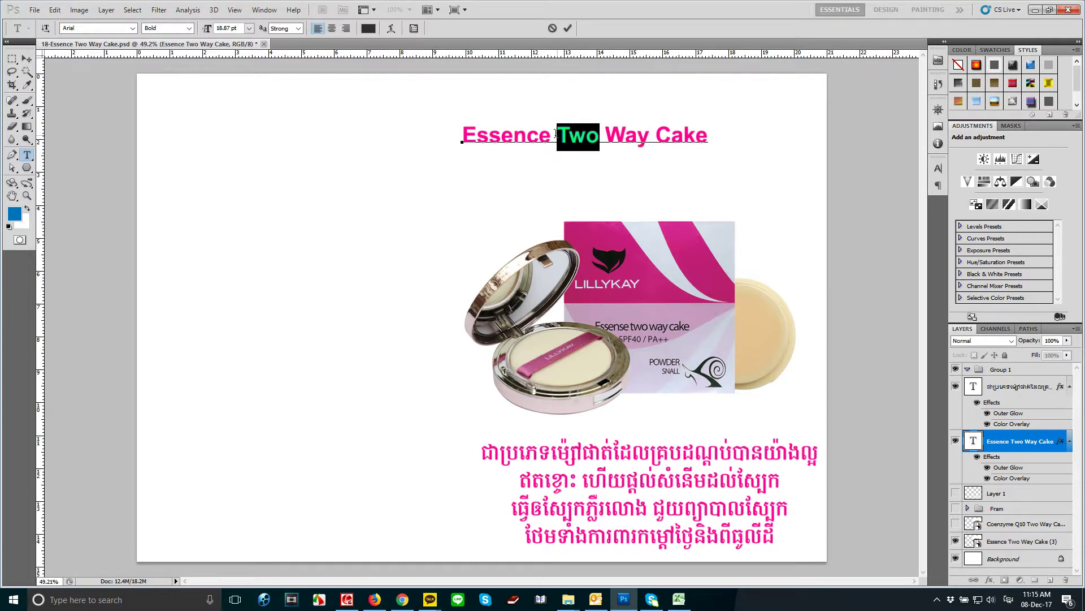
key("ctrl+shift+period")
key("ctrl+shift+period")
key("ctrl+shift+period")
key("ctrl+shift+period")
key("ctrl+shift+period")
key("ctrl+shift+period")
key("ctrl+shift+period")
key("ctrl+shift+period")
key("ctrl+shift+period")
left_click(642, 143)
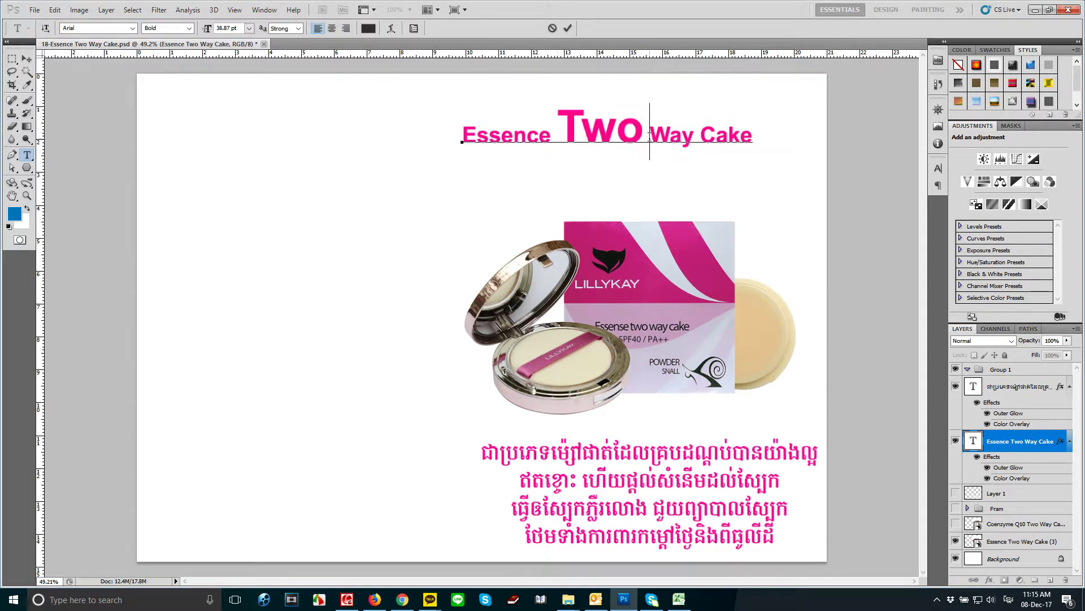
key("Return")
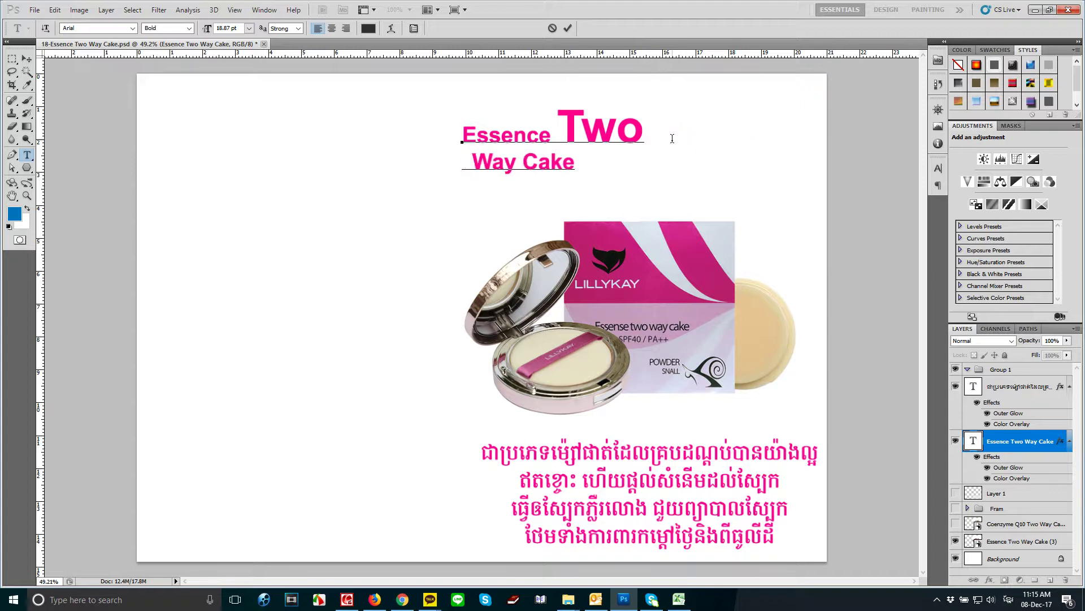
Enlarge 'Way Cake' and resize the leading spaces to indent it under 'Two'.
key("ctrl+shift+Left")
key("ctrl+shift+Left")
key("ctrl+shift+period")
key("ctrl+shift+period")
key("ctrl+shift+period")
key("ctrl+shift+period")
key("ctrl+shift+period")
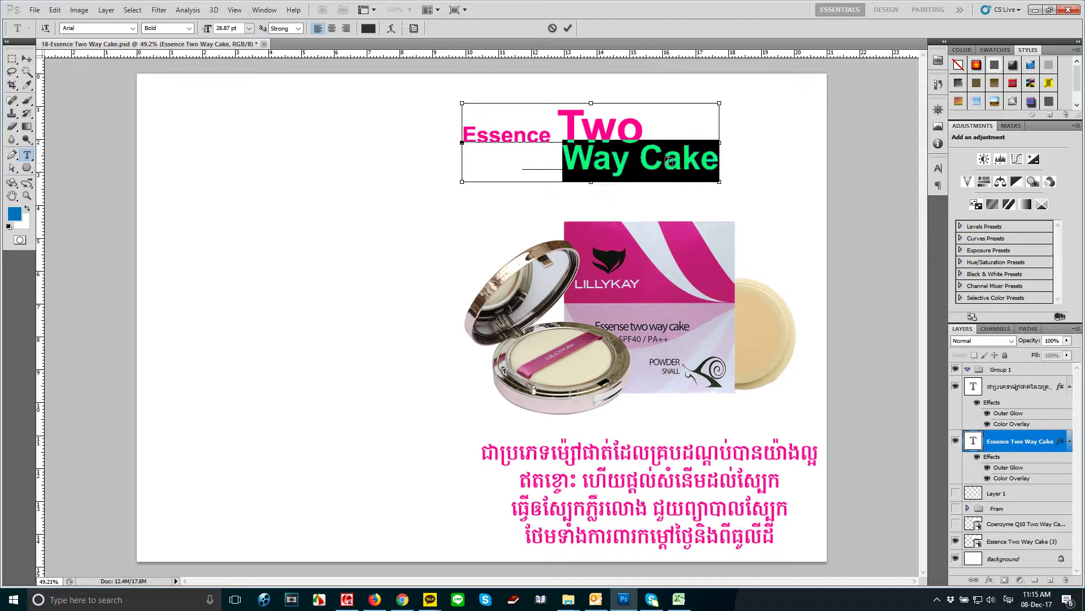
key("Left")
key("Right")
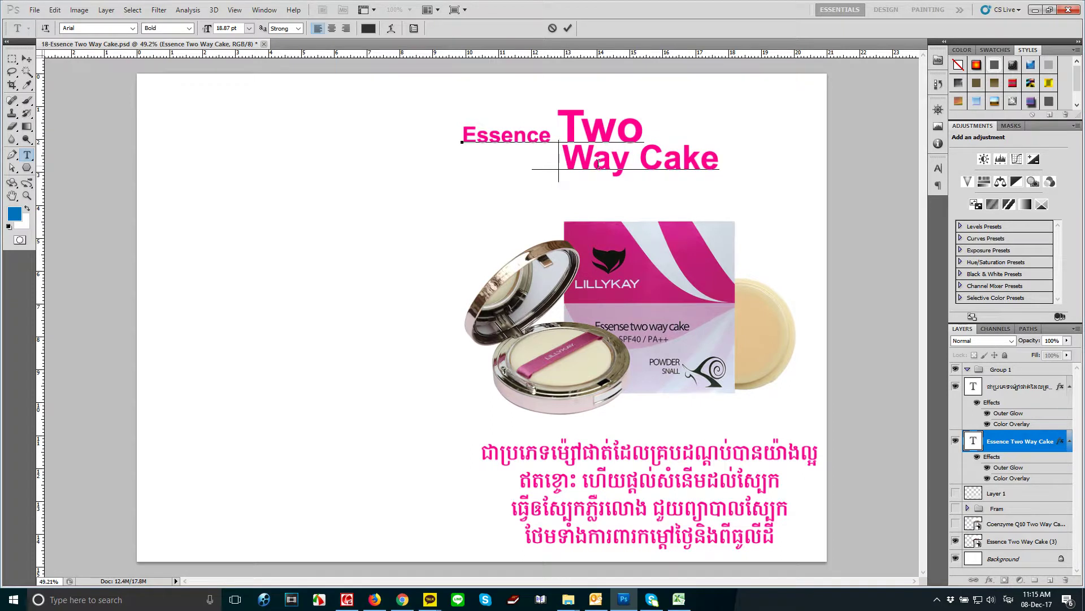
key("shift+Left")
key("shift+Left")
key("ctrl+shift+comma")
key("ctrl+shift+comma")
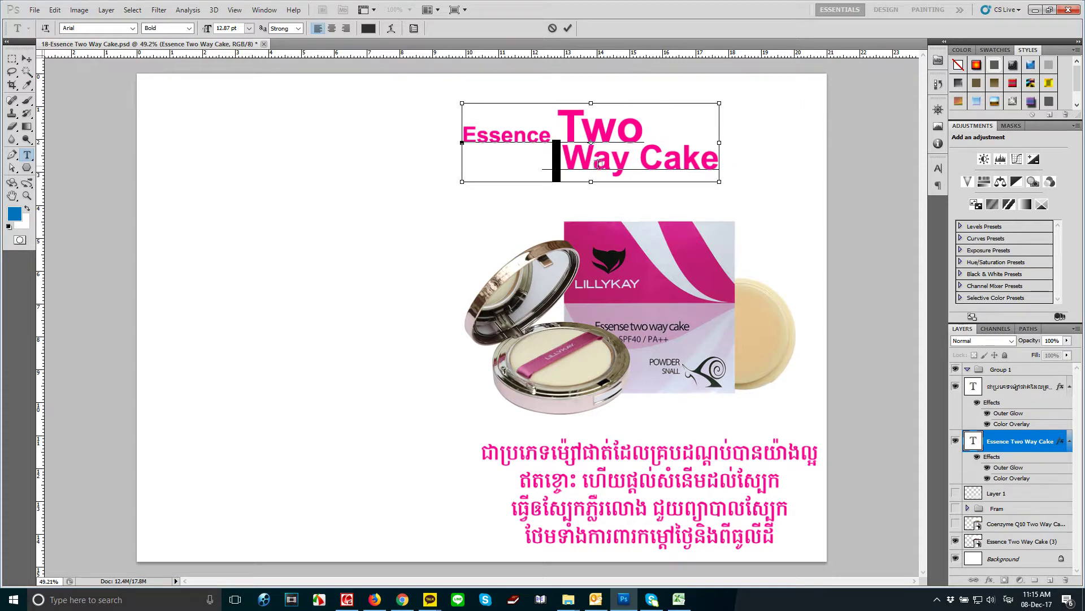
key("ctrl+shift+period")
key("ctrl+shift+period")
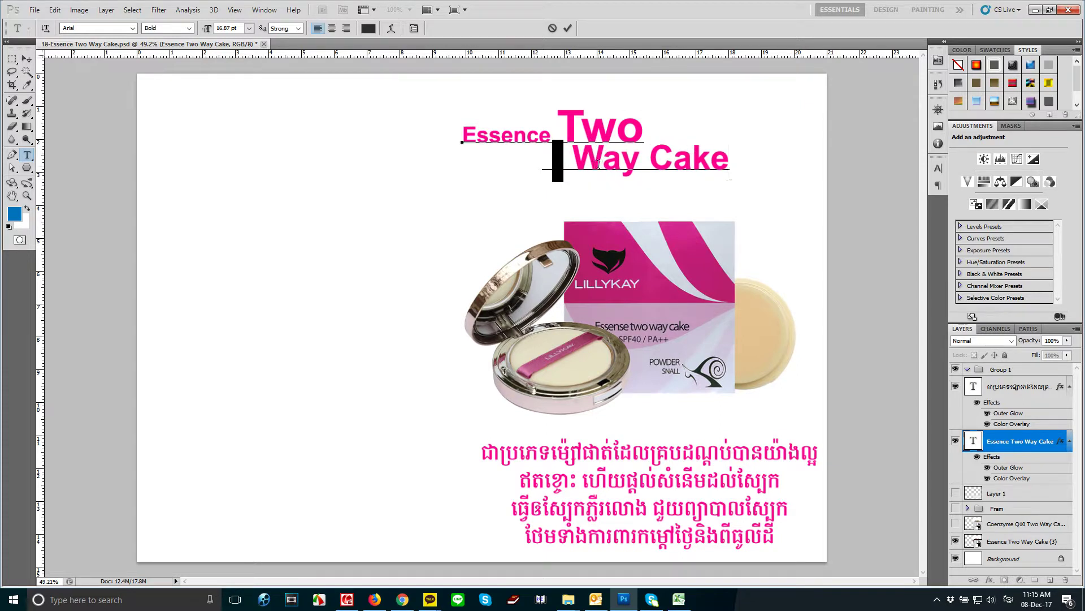
left_click(26, 59)
Type 'SPF40 / PA++' on a new line just below the Way Cake title.
left_click(370, 194)
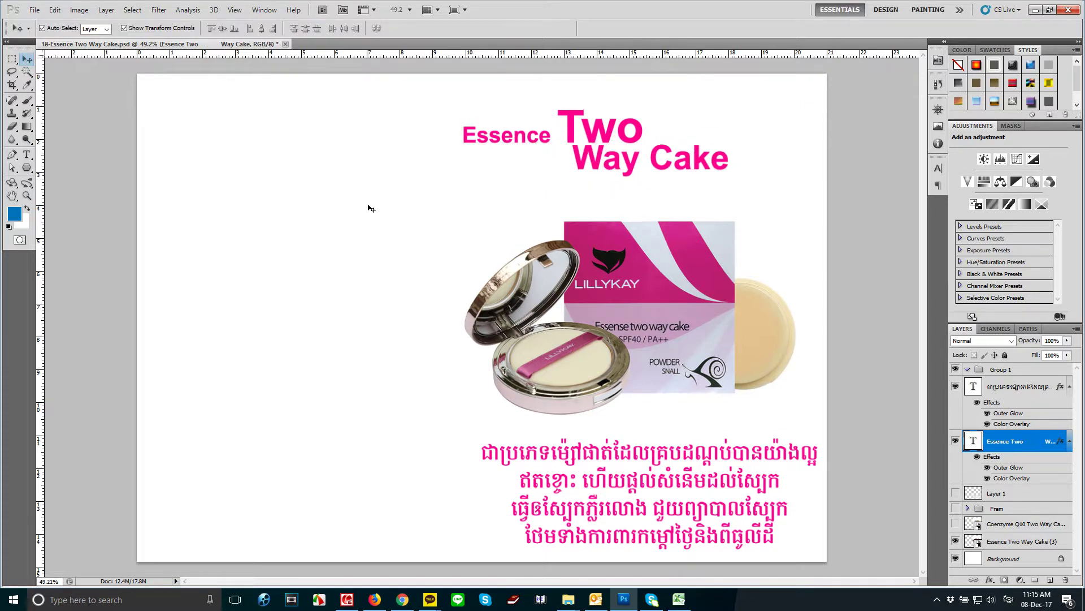
key("t")
left_click(610, 195)
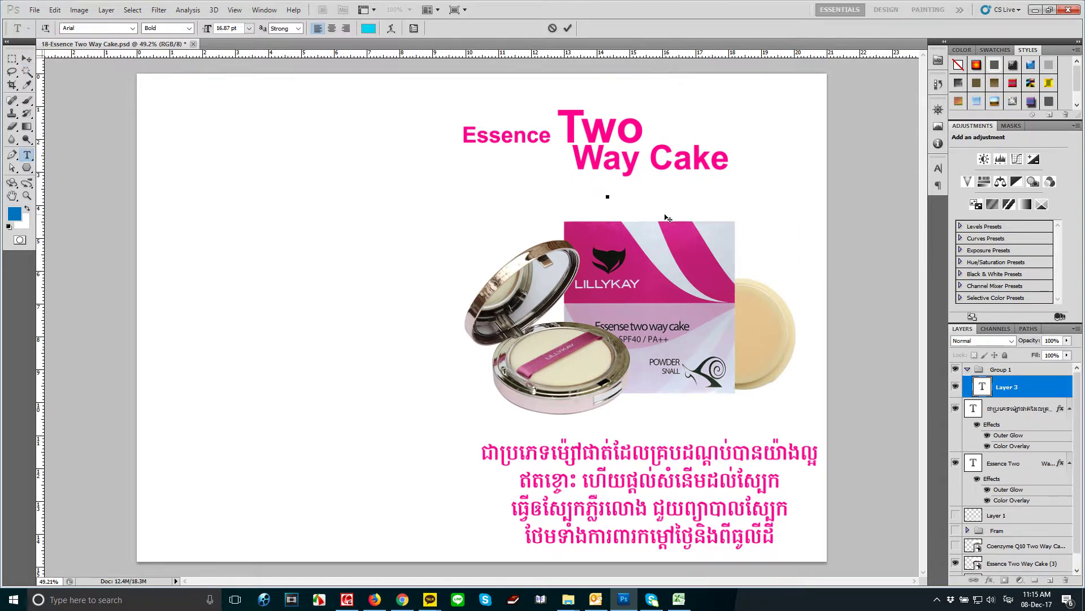
type("ម៉ត40")
key("alt+shift")
key("BackSpace")
key("BackSpace")
key("BackSpace")
key("BackSpace")
key("BackSpace")
type("S")
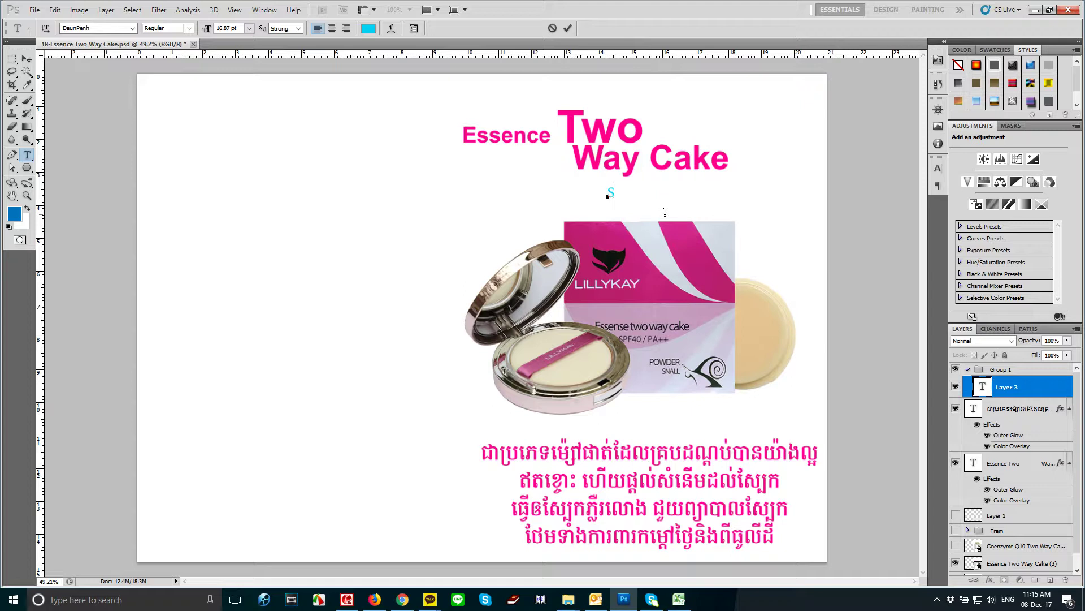
type("PF40 / ")
type("PA++")
Resize the SPF40 / PA++ text to 26.87 pt and commit it.
key("ctrl+a")
key("ctrl+shift+period")
key("ctrl+shift+period")
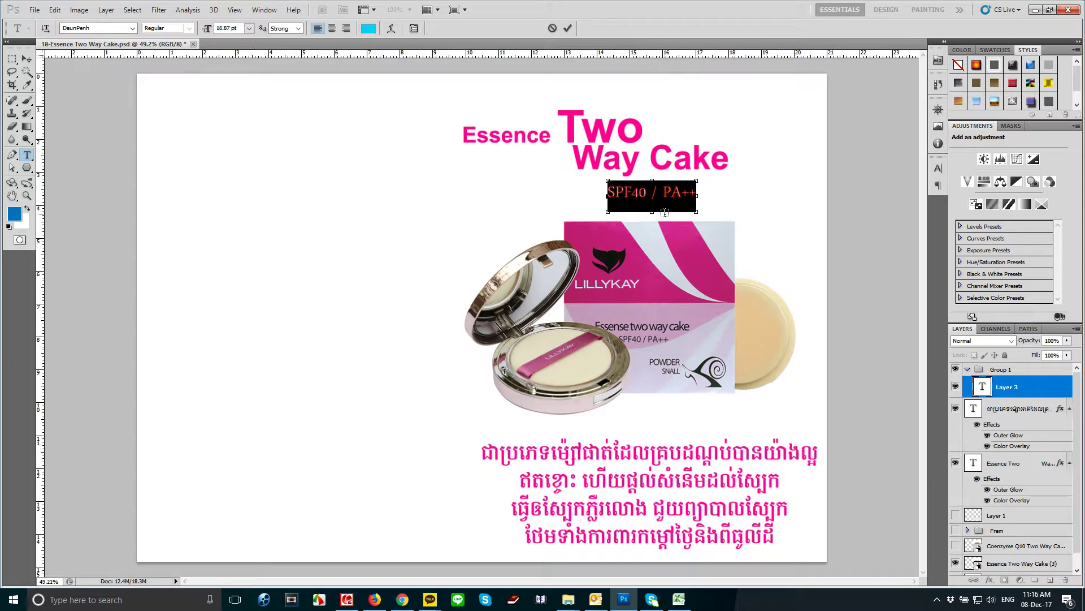
key("ctrl+shift+period")
key("ctrl+shift+period")
key("ctrl+shift+period")
key("ctrl+shift+comma")
key("ctrl+shift+comma")
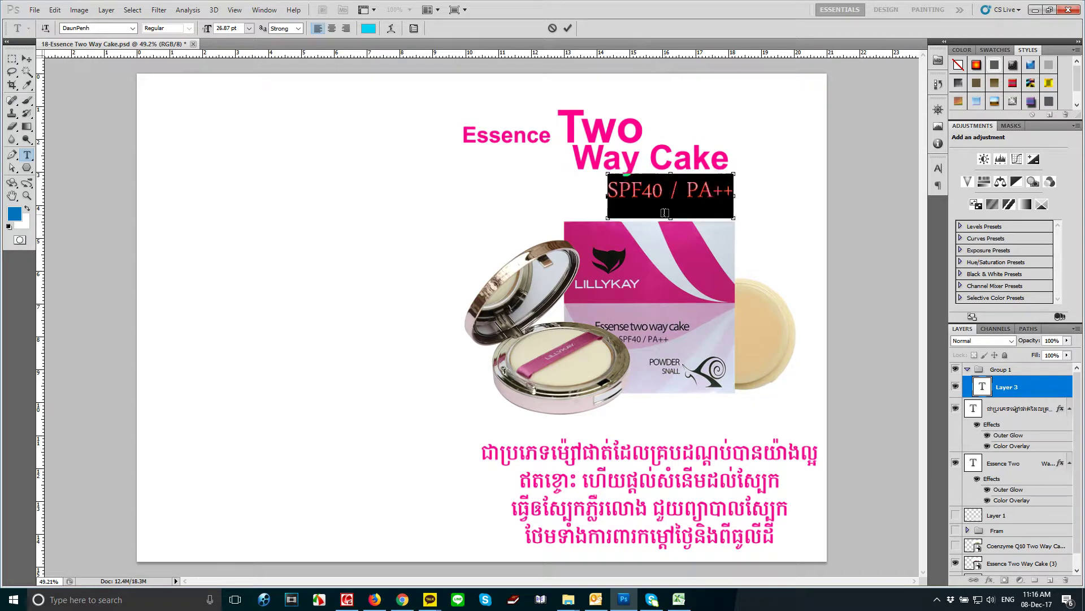
key("ctrl+Return")
key("v")
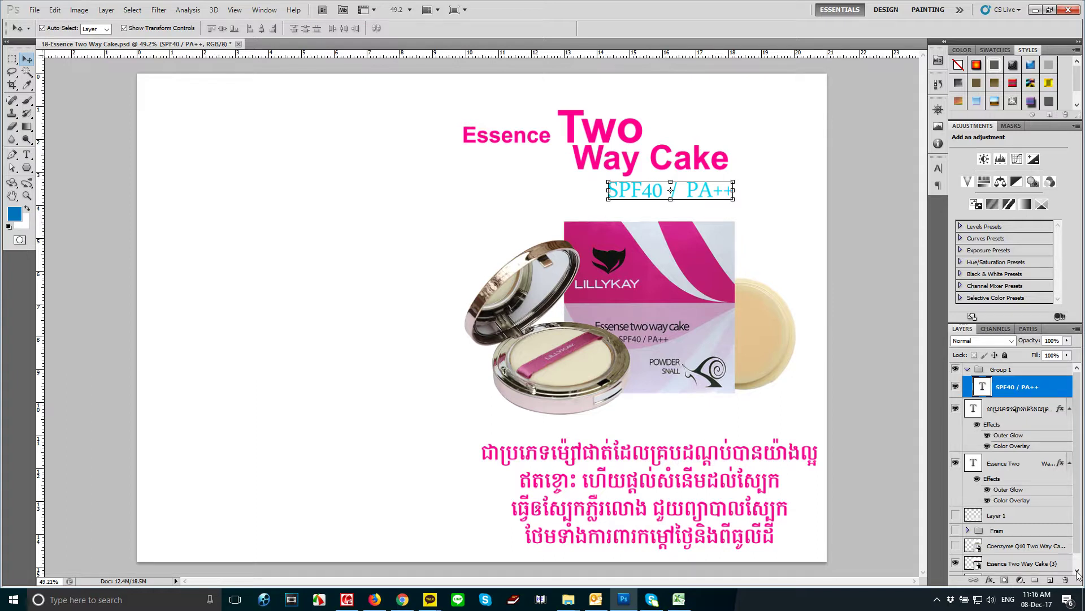
Replace the SPF line's Satin effect with a #923b5b Color Overlay sampled from the product box.
left_click(990, 580)
left_click(1005, 520)
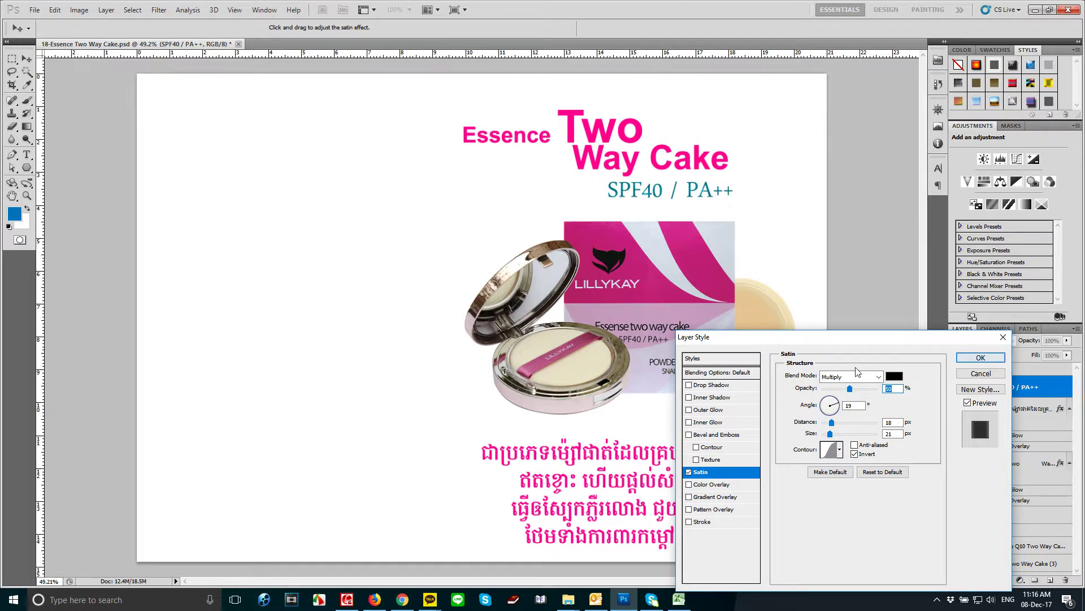
left_click(689, 472)
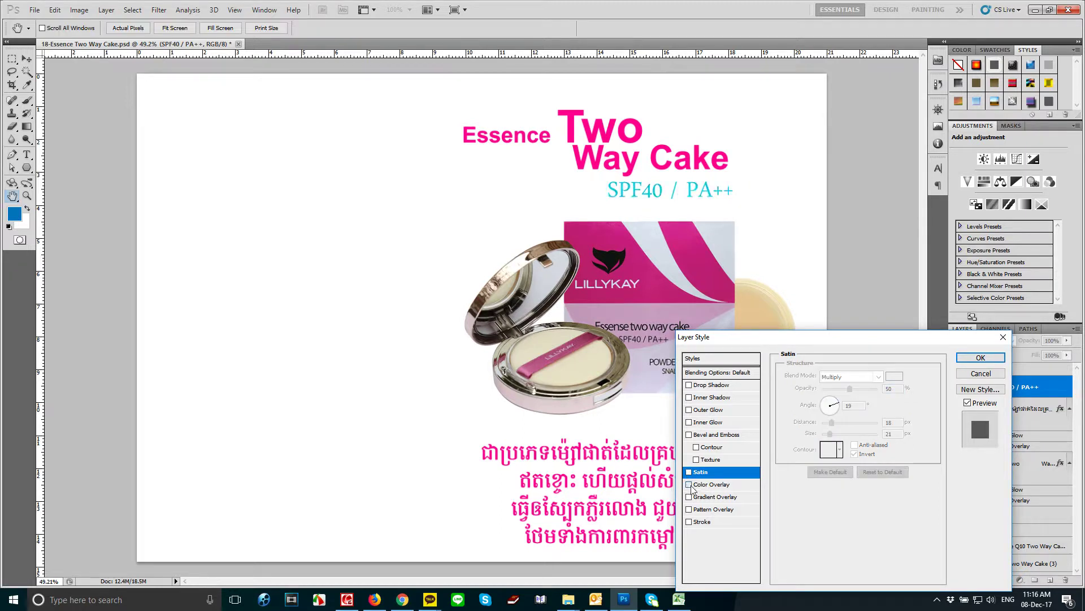
left_click(688, 484)
left_click(897, 377)
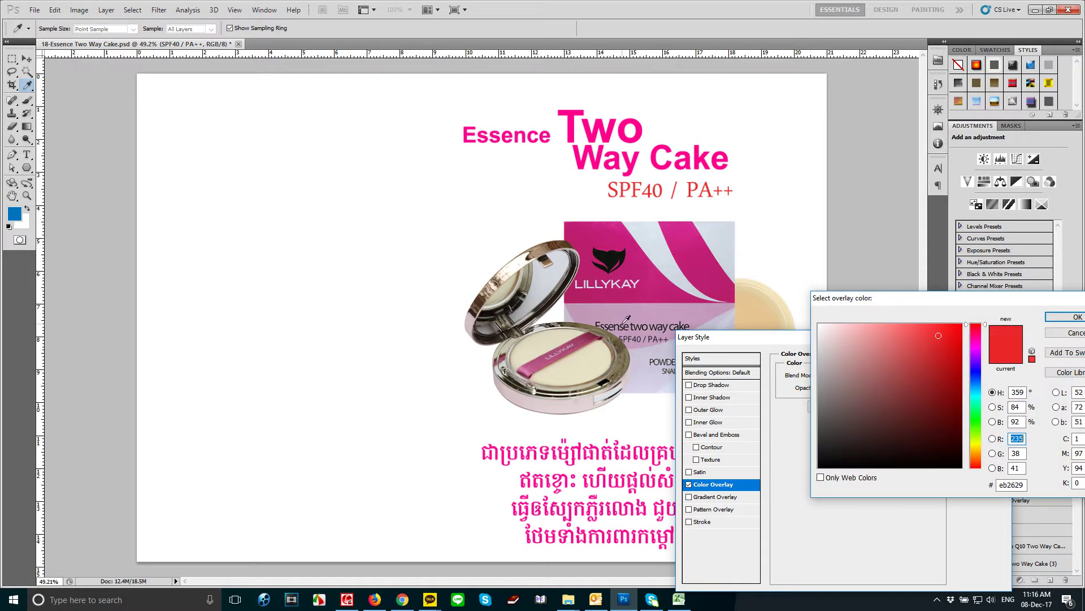
left_click(593, 334)
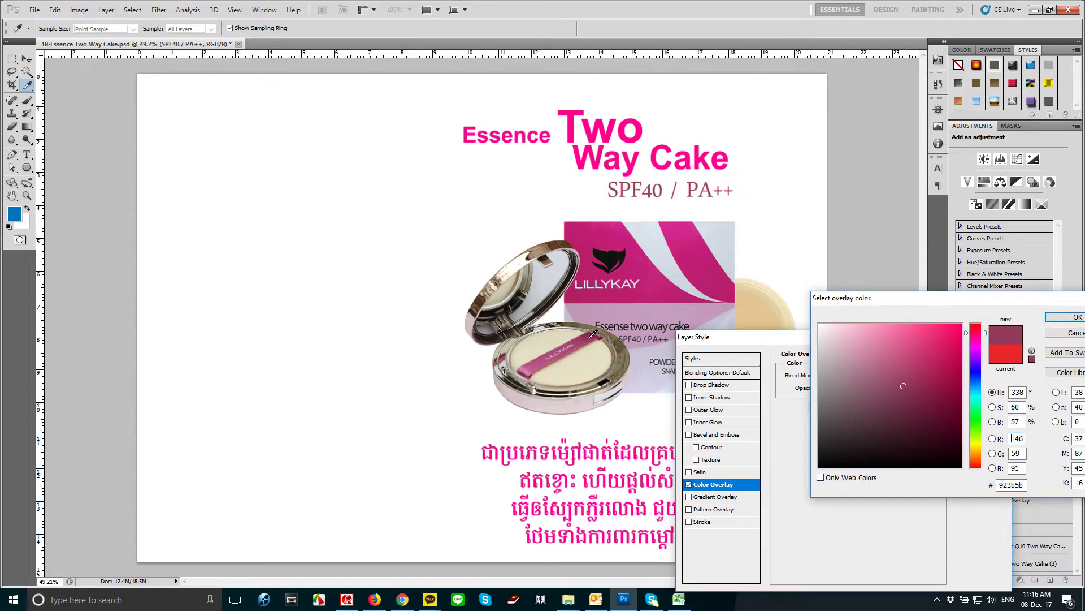
left_click(1065, 316)
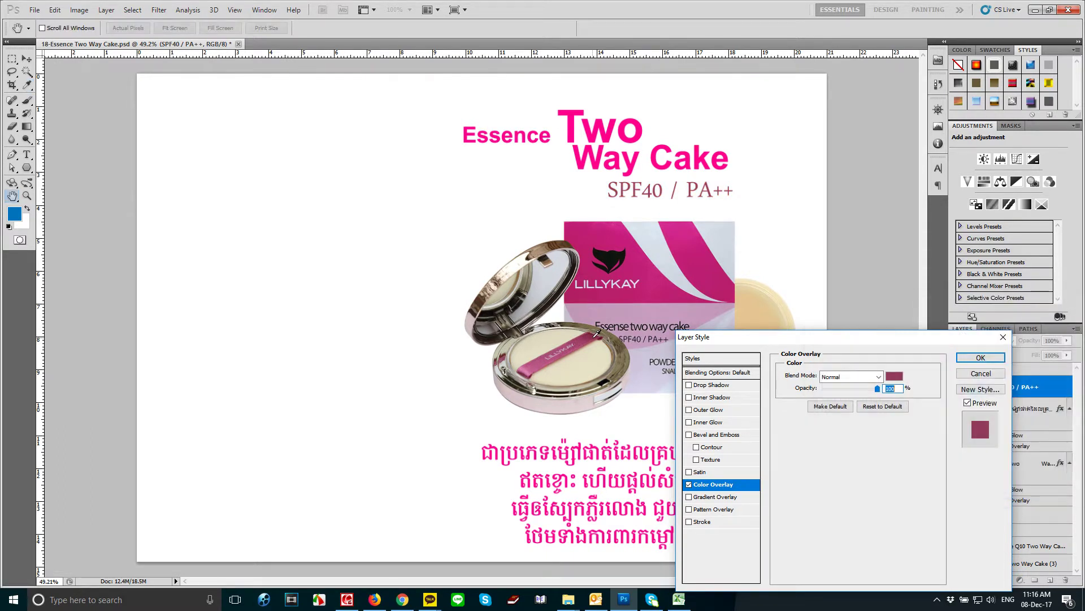
left_click(980, 354)
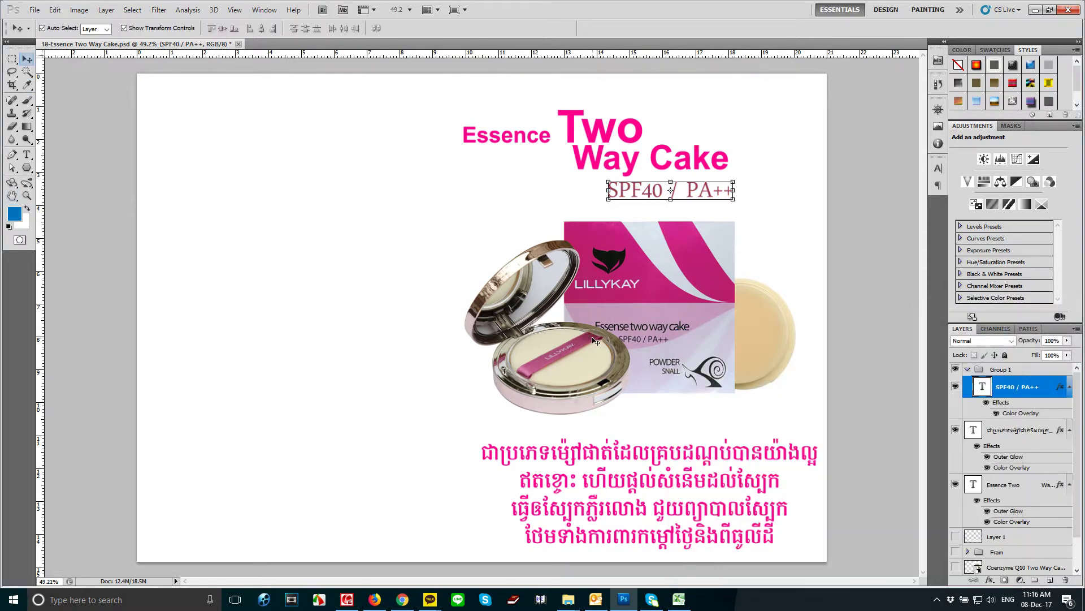
left_click(867, 384)
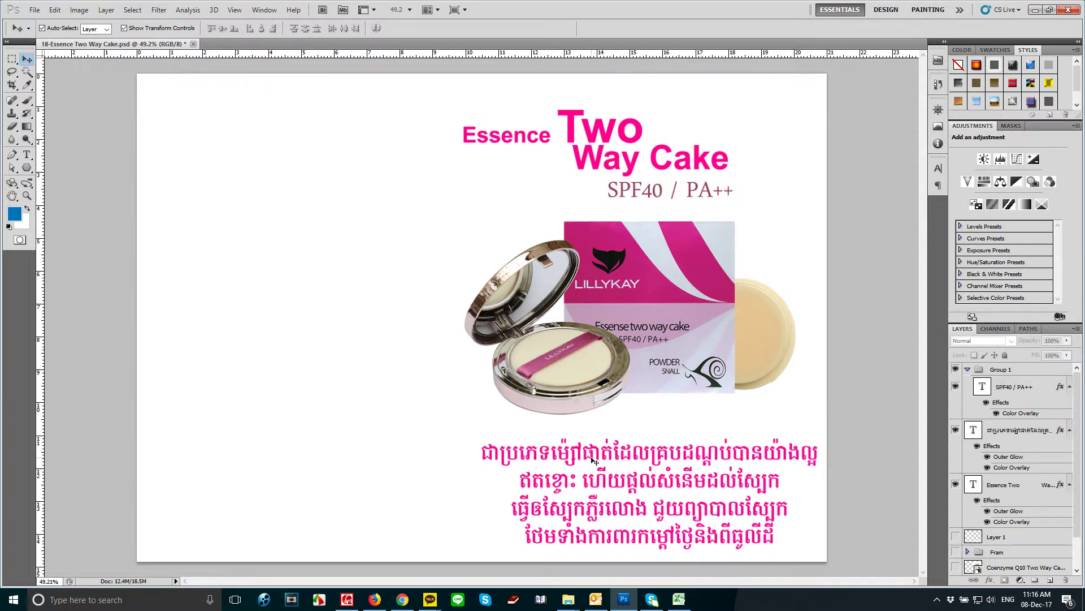
left_click(558, 454)
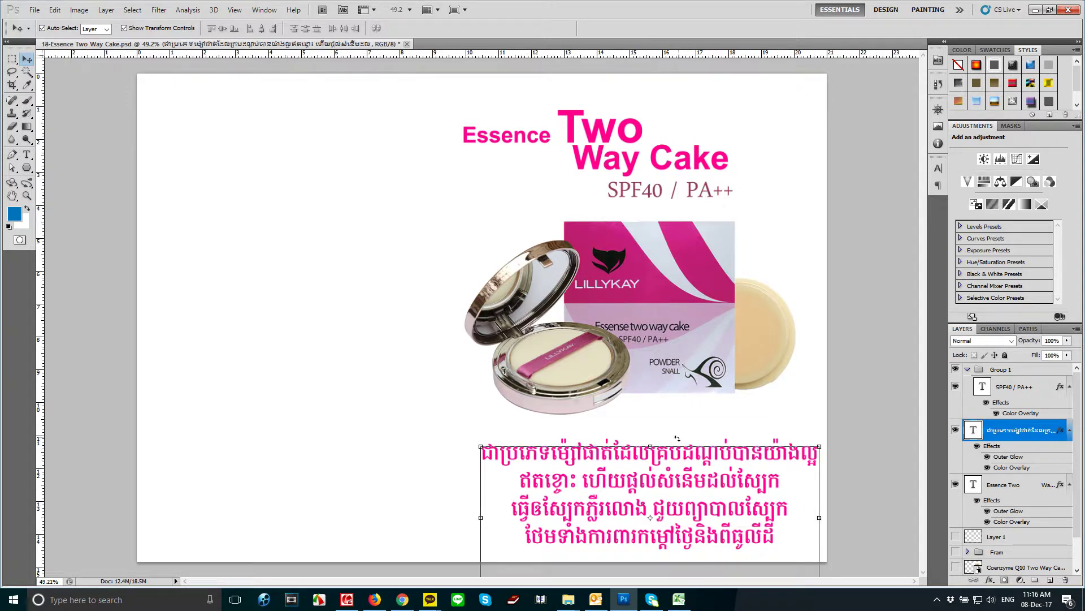
left_click(681, 457)
left_click(863, 368)
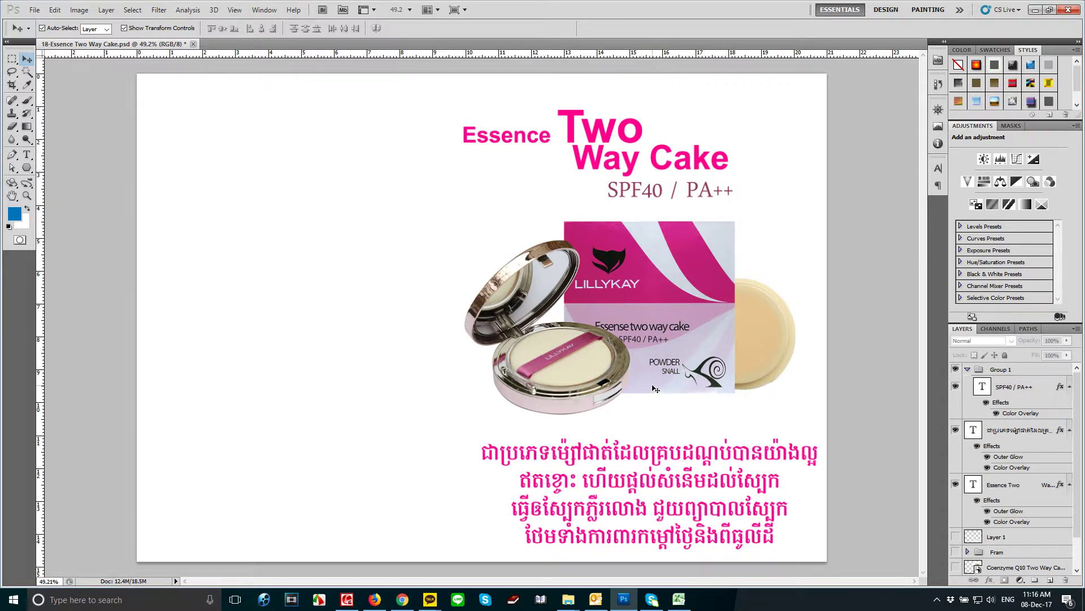
left_click(623, 153)
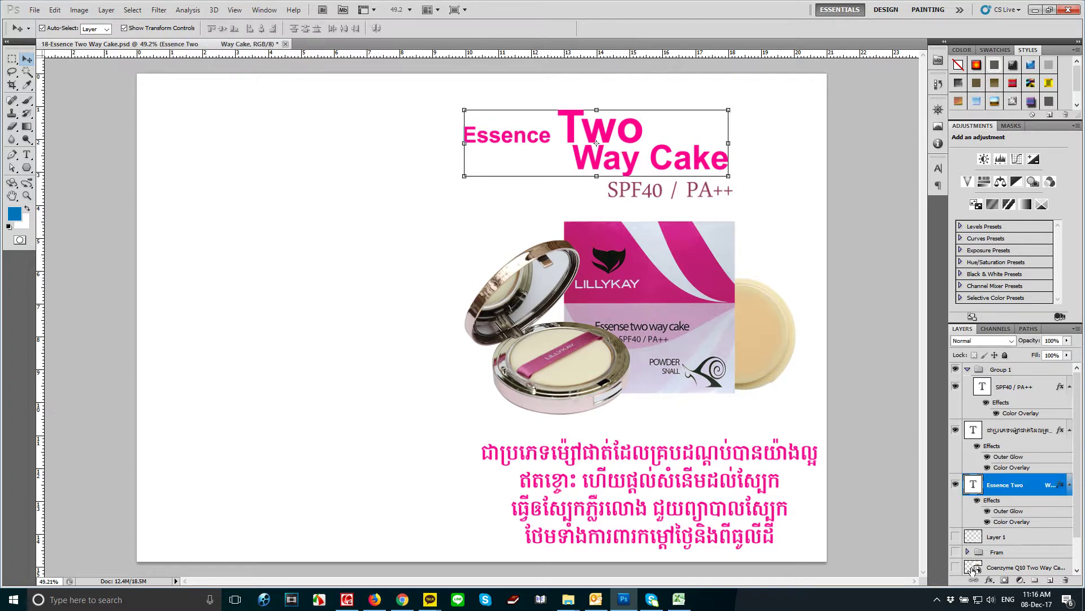
left_click(874, 466)
left_click(705, 462)
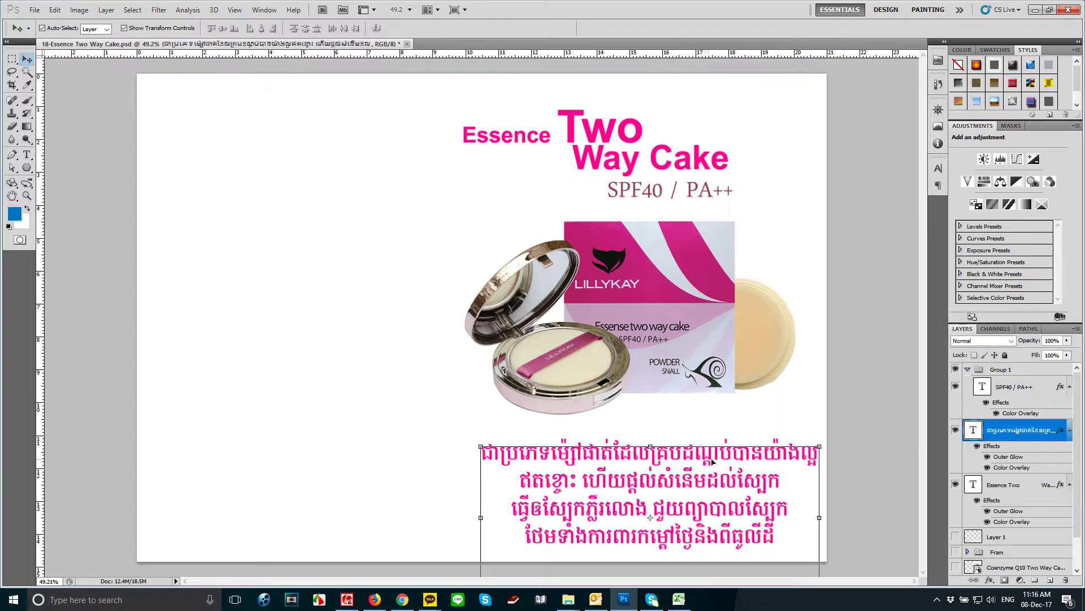
left_click(860, 462)
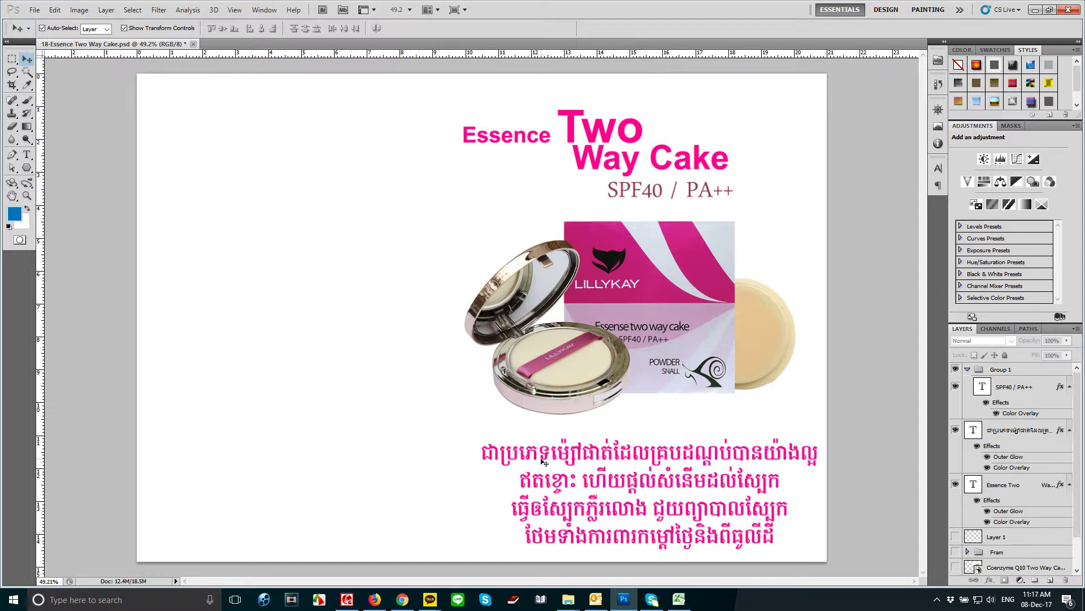
left_click(618, 457)
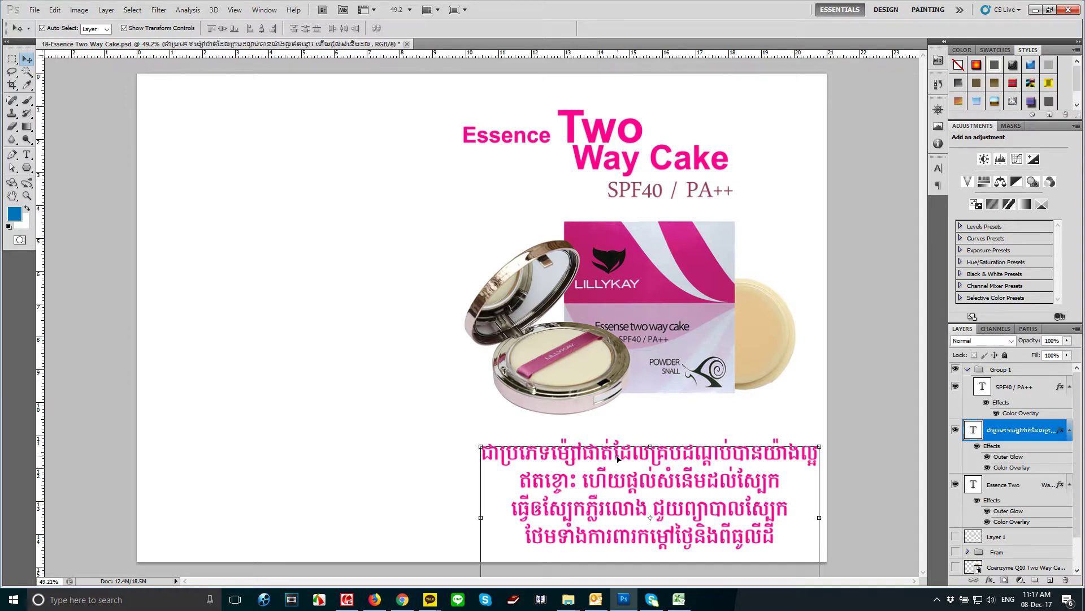
Start a new Khmer text line above the paragraph, then cancel it.
left_click(642, 418)
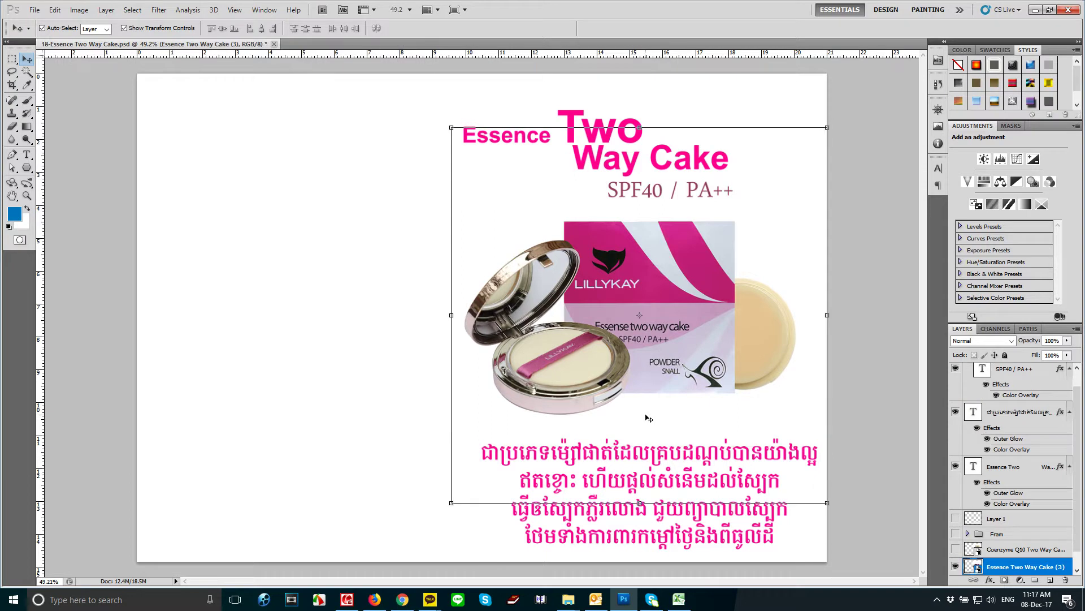
key("t")
left_click(640, 421)
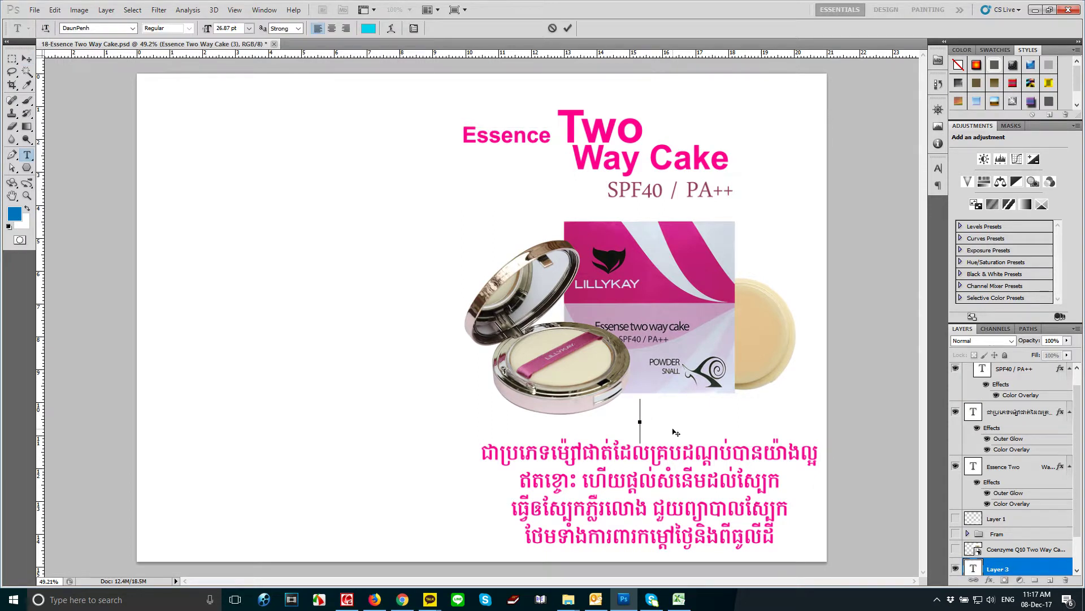
type("P")
key("BackSpace")
type("ផុ")
type("ស")
key("Escape")
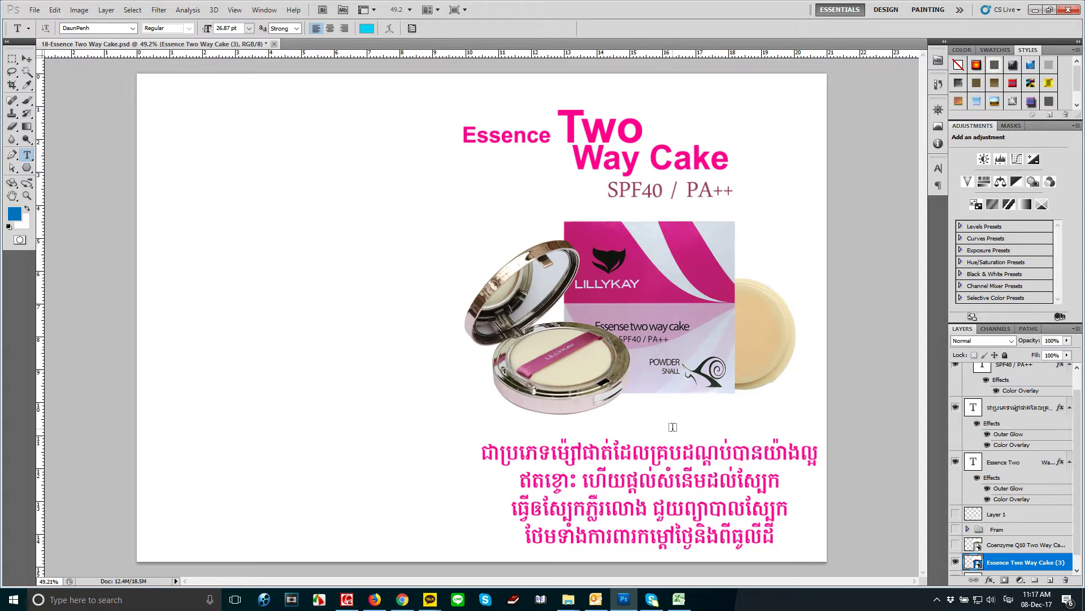
Copy the Khmer paragraph above the original and retype it as the heading 'ជយុំពិីខយង'.
key("v")
left_click_drag(681, 487, 717, 448)
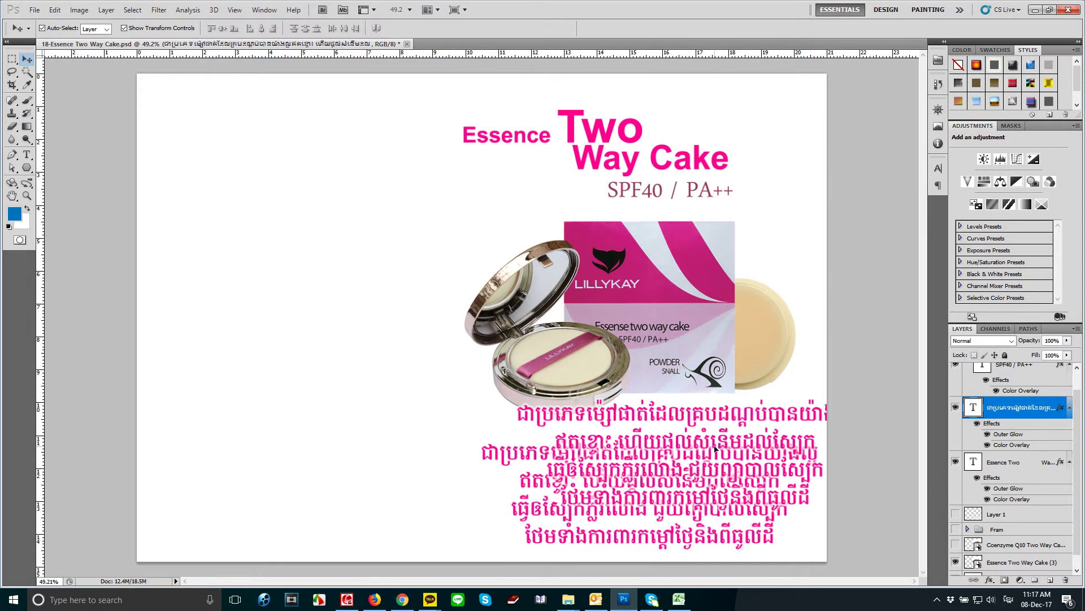
key("t")
left_click(724, 423)
key("ctrl+a")
type("ជ")
type("យ")
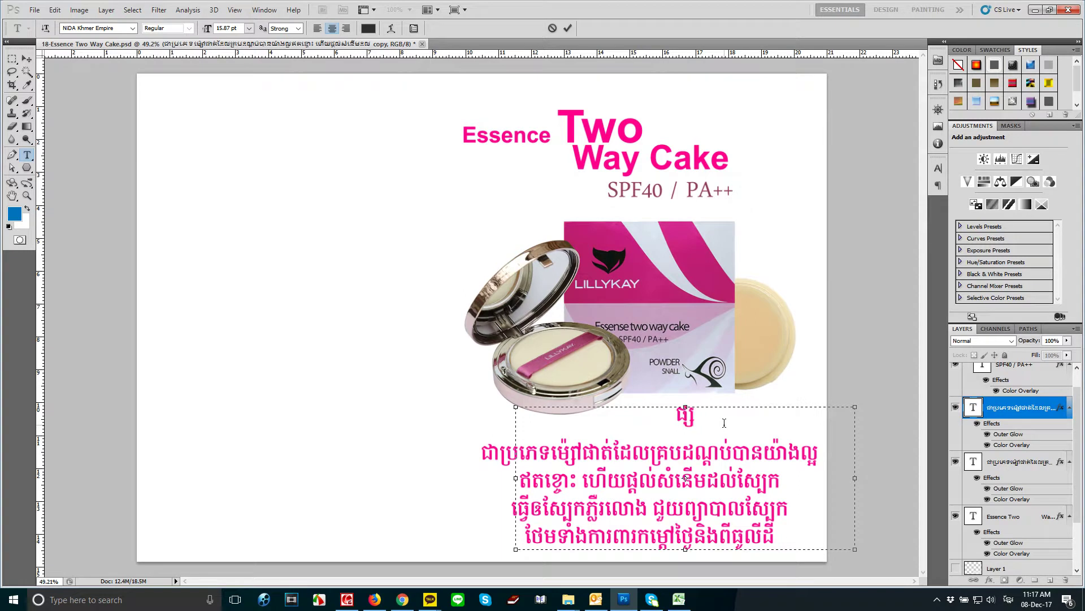
type("ុំពិ")
type("ីខ")
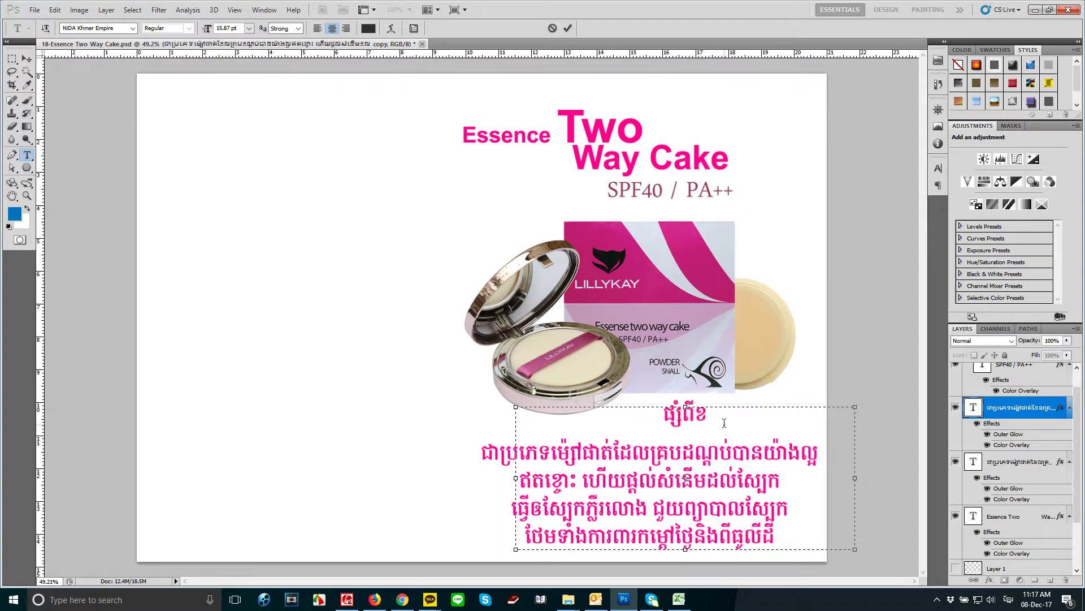
type("យង")
key("ctrl+Return")
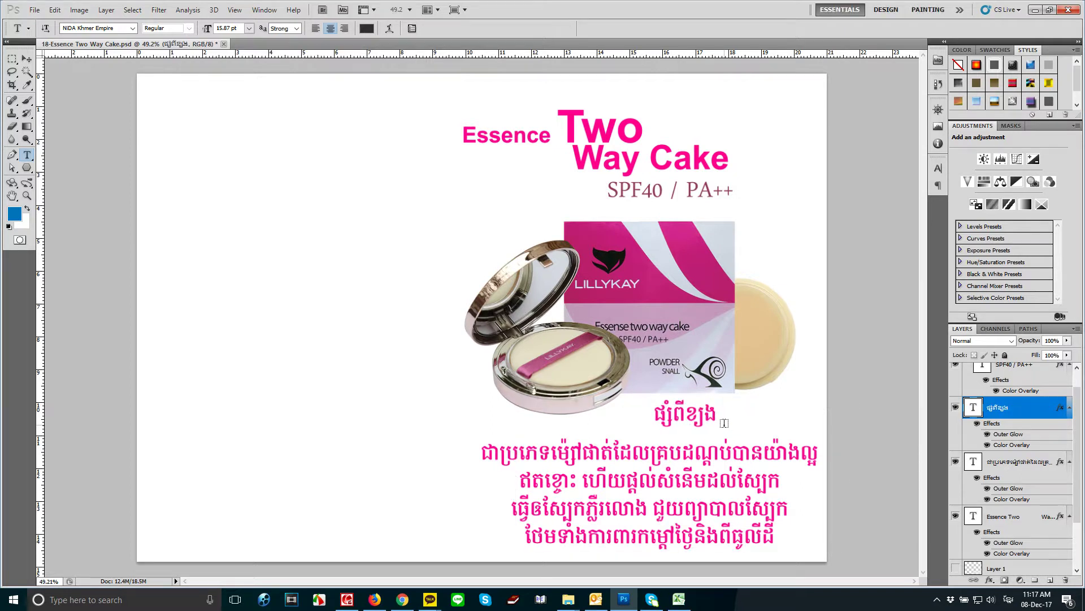
Shrink the Khmer heading's text box to one line and move it left above the paragraph.
key("v")
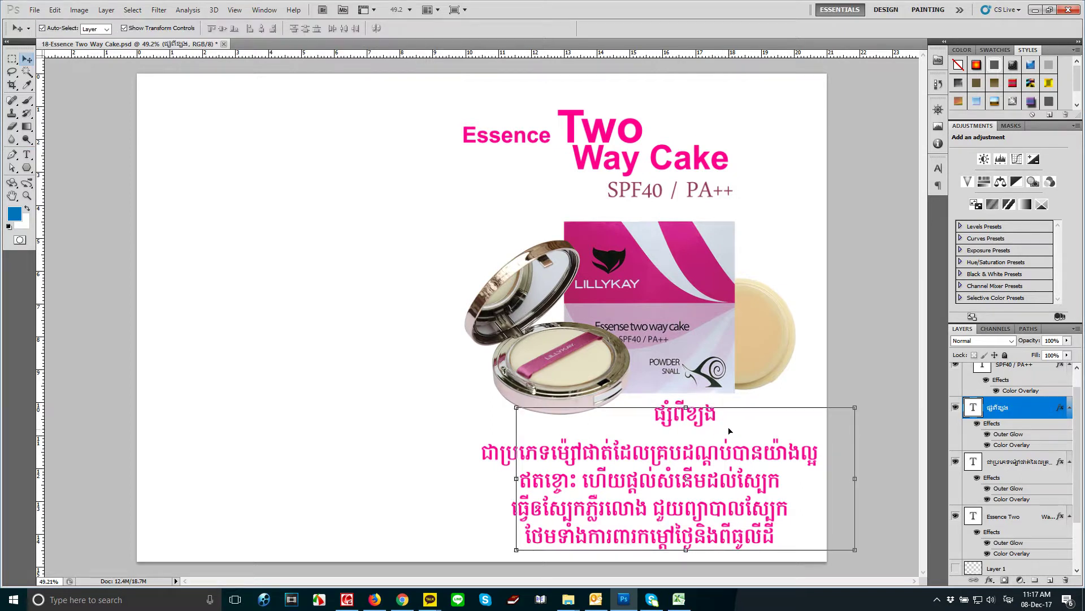
double_click(729, 434)
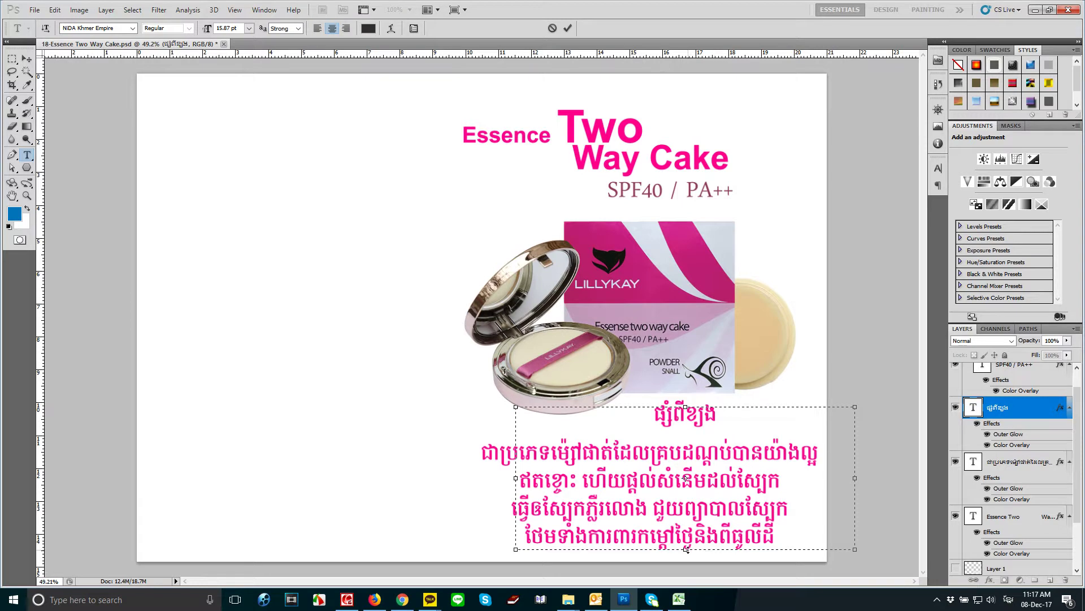
left_click_drag(687, 546, 698, 435)
key("ctrl+Return")
scroll(671, 383, "up", 2, "alt")
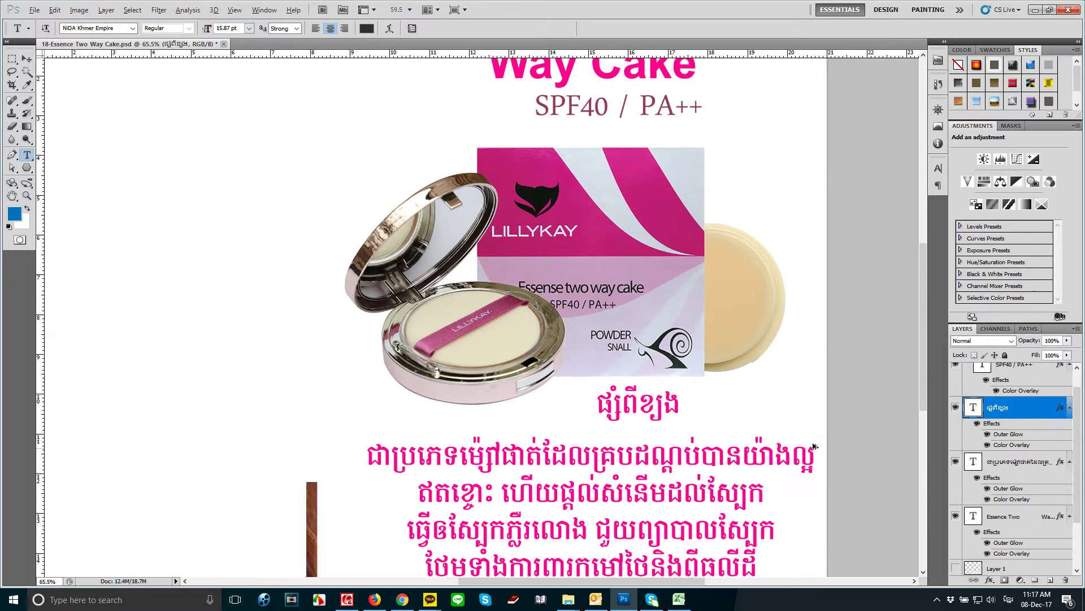
key("v")
left_click_drag(672, 405, 440, 423)
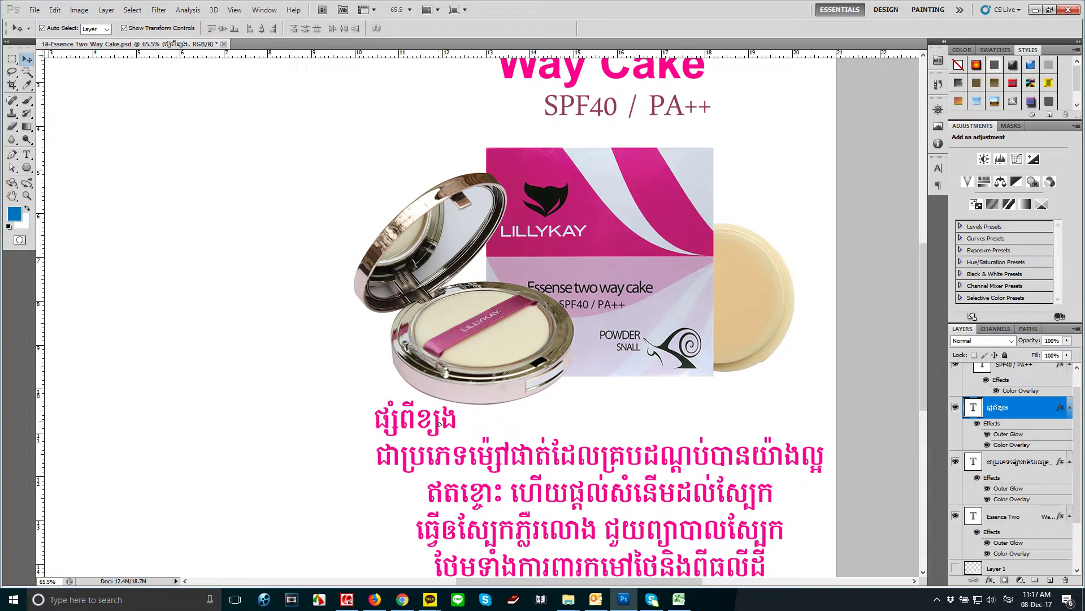
Select the heading's text and delete the Khmer heading layer.
double_click(440, 423)
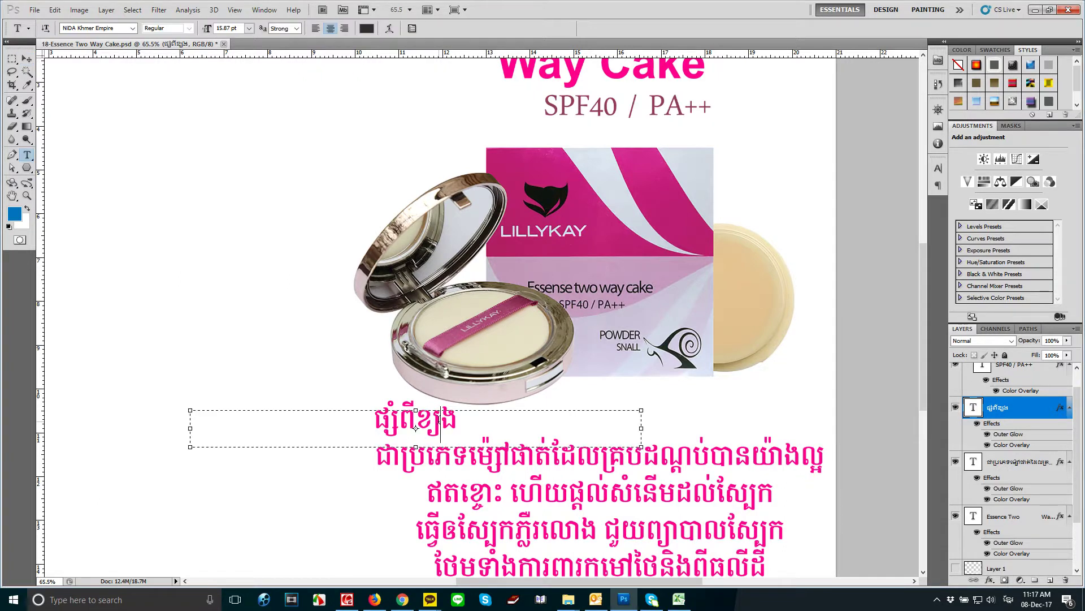
key("ctrl+a")
key("Escape")
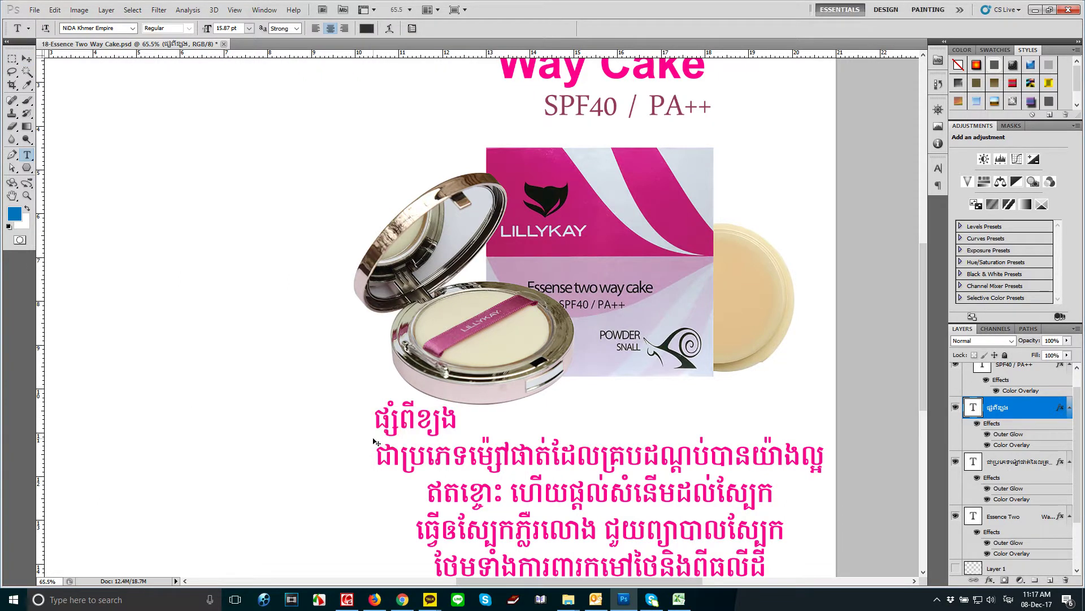
key("Delete")
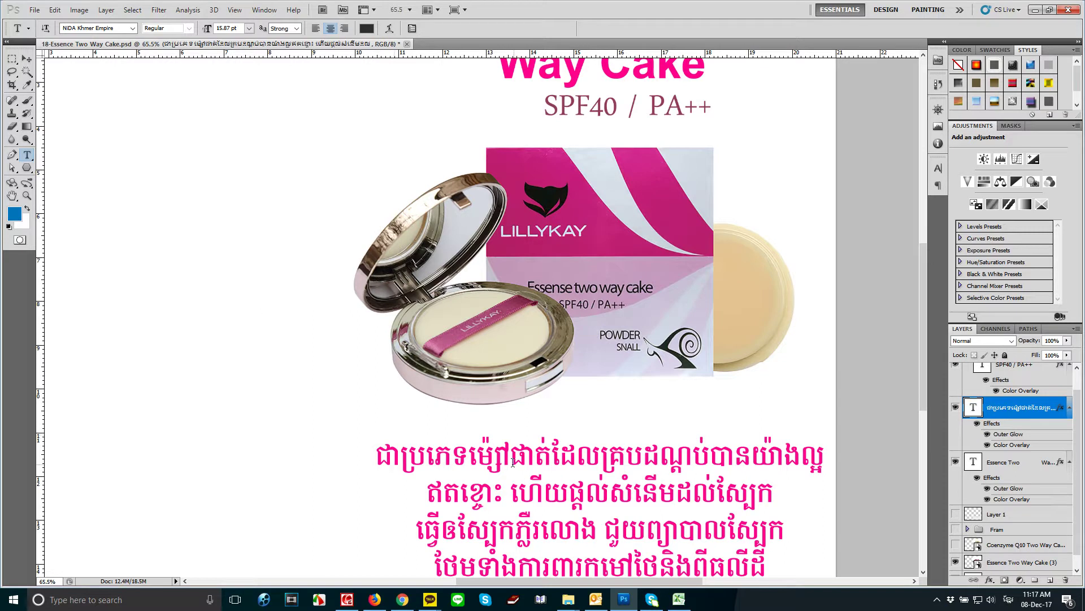
Insert the heading words into the paragraph's first line, add ងឡើង, and break the line before ដែល.
left_click(548, 450)
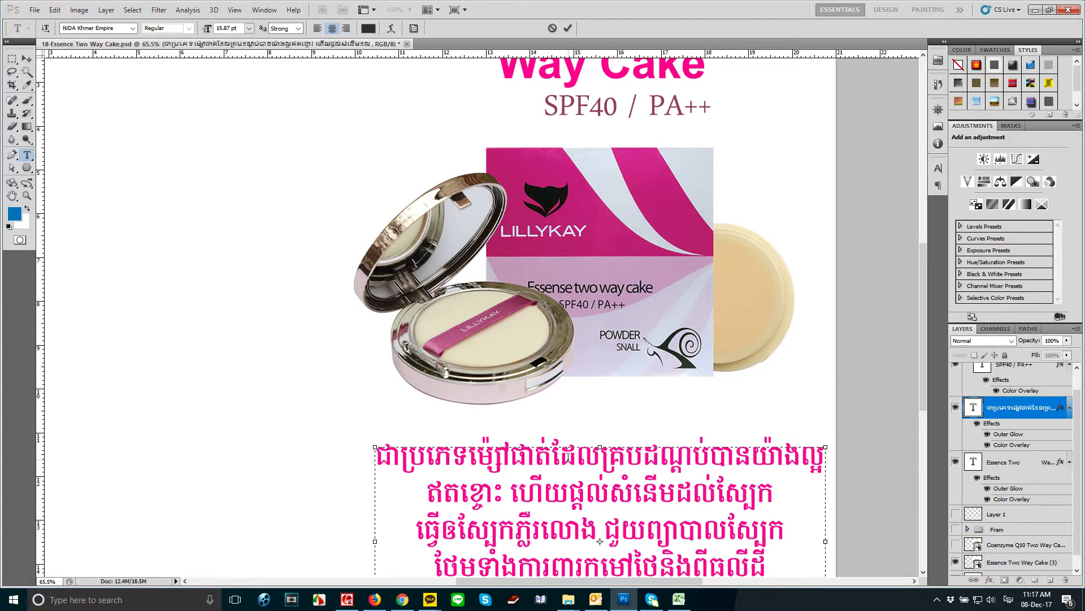
key("Down")
key("Home")
key("BackSpace")
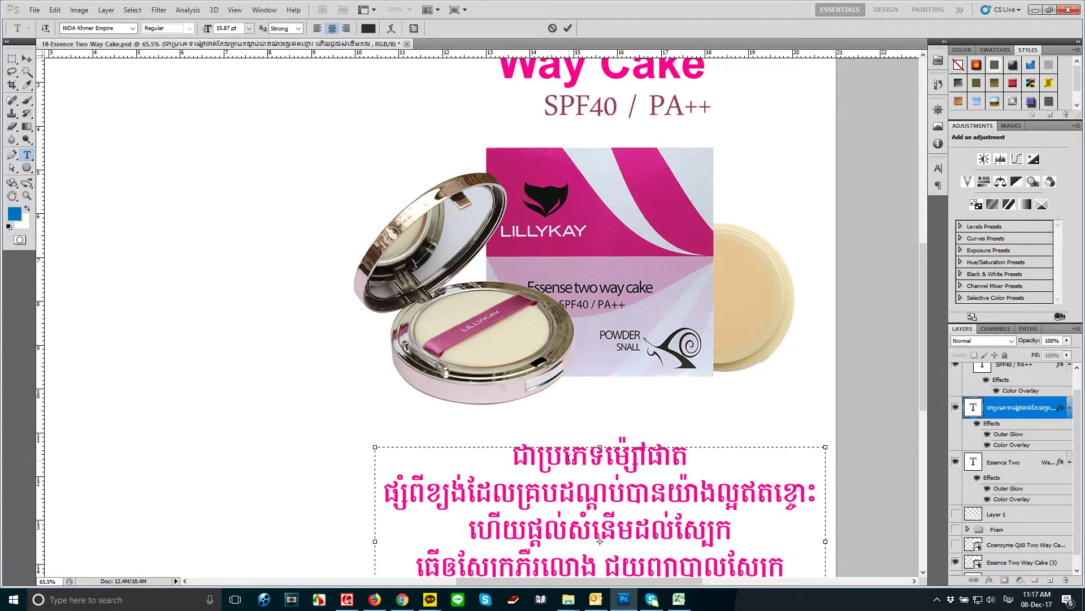
key("BackSpace")
key("BackSpace")
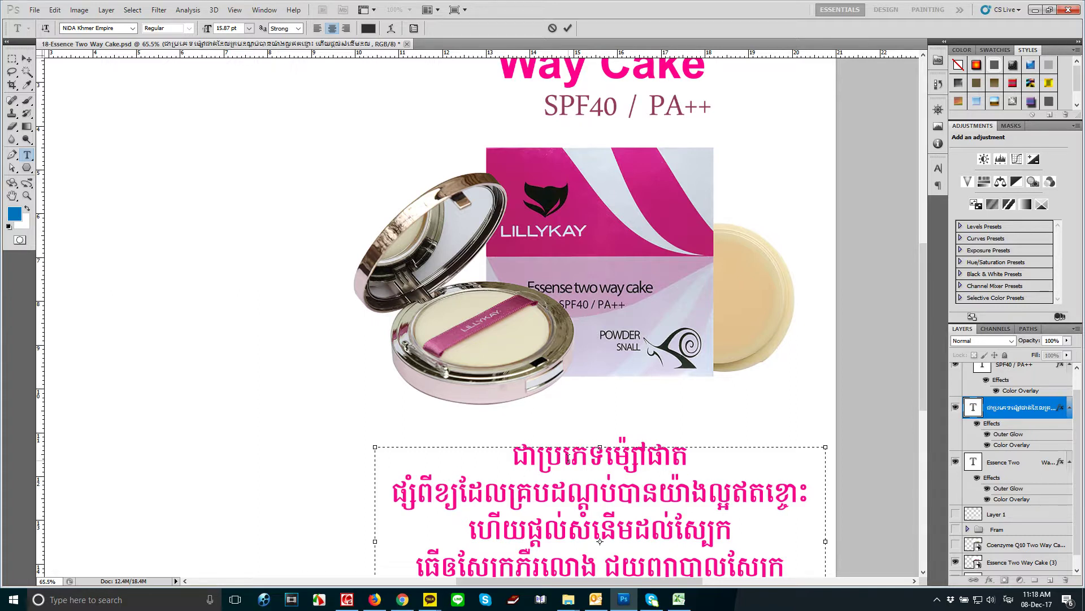
type("ង")
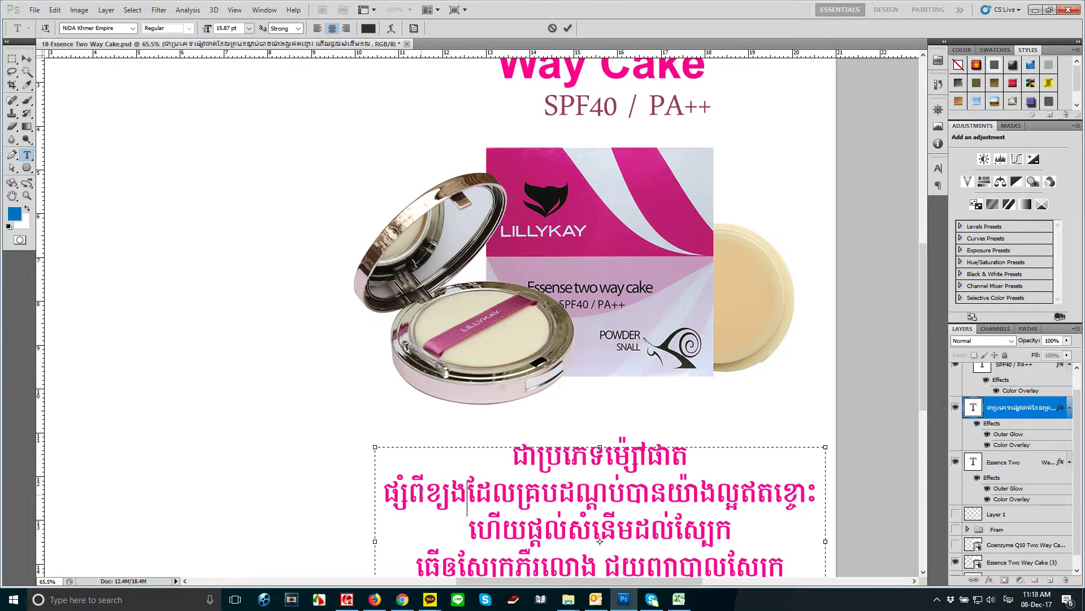
type("ឡើង")
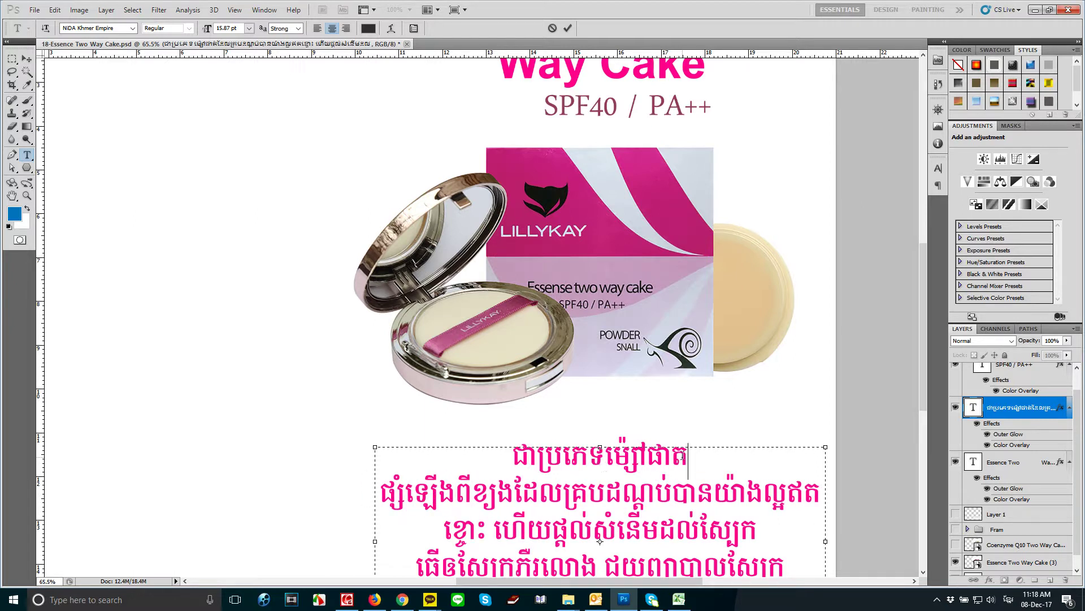
left_click(521, 493)
key("Return")
key("ctrl+Return")
Raise the Khmer paragraph closer to the product and add ដែល before ផ្សំ in line one.
scroll(684, 433, "down", 2)
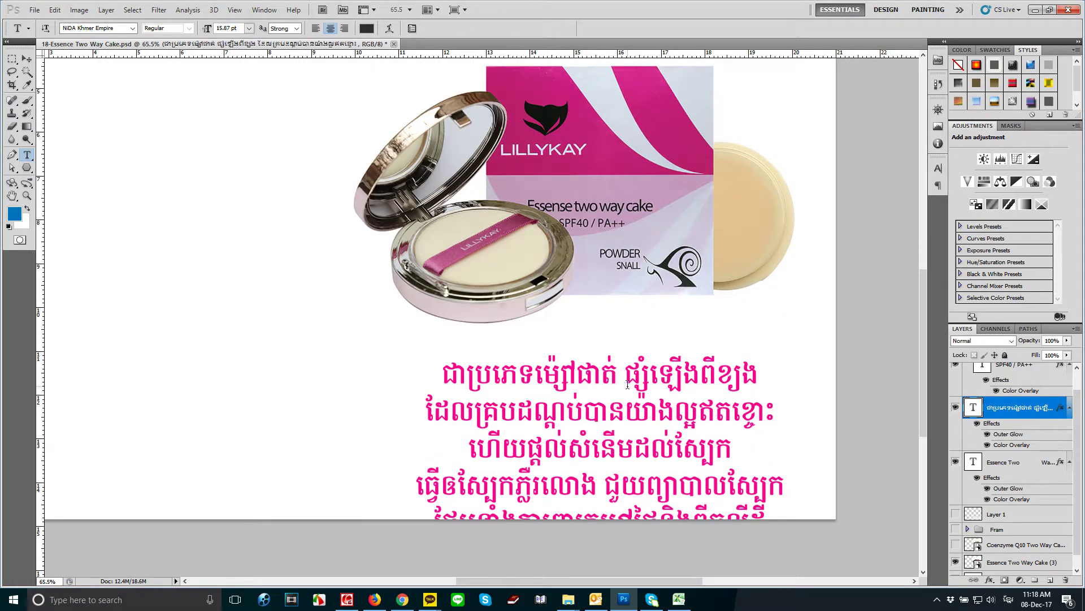
key("v")
left_click_drag(632, 381, 632, 353)
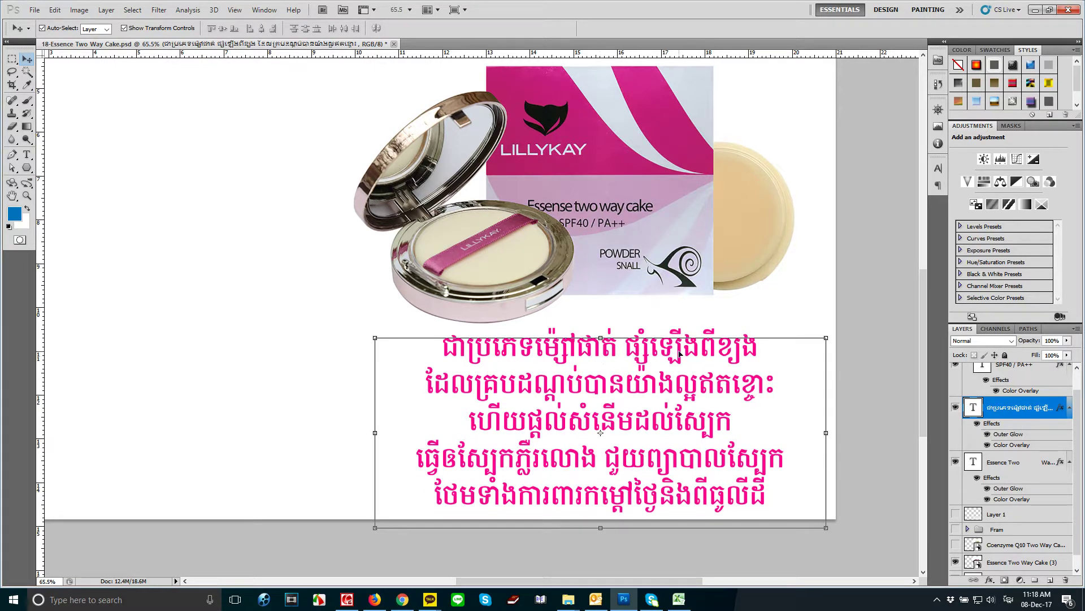
key("t")
left_click(631, 348)
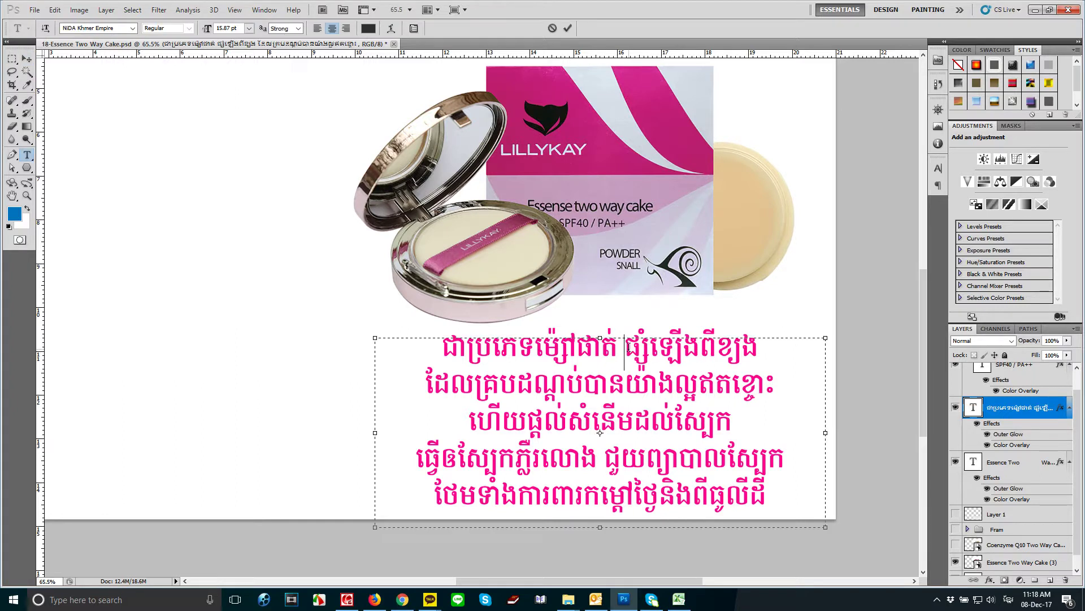
type("ដែល")
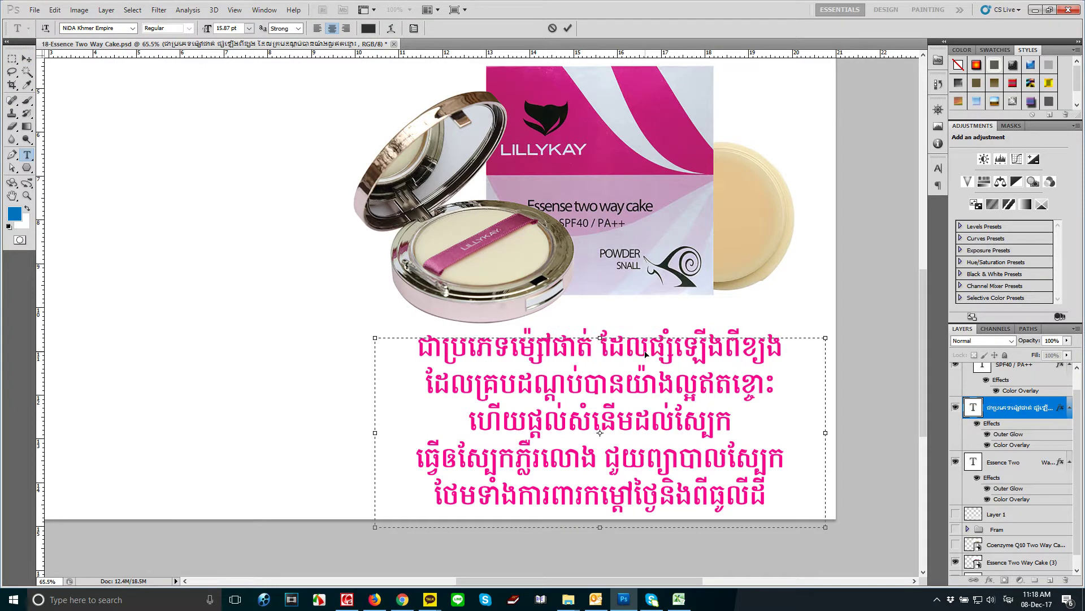
key("ctrl+Return")
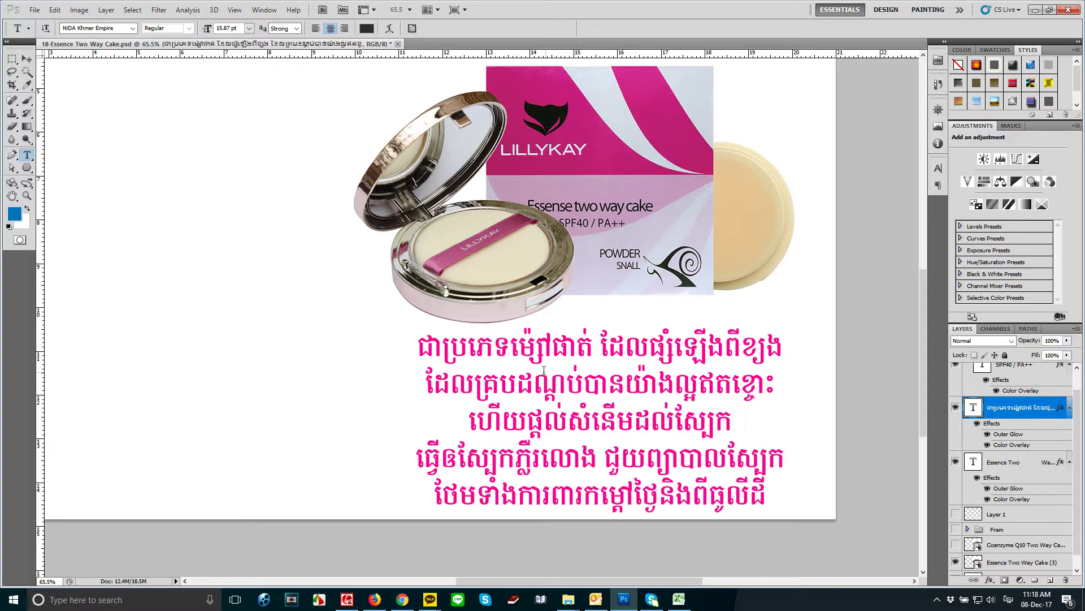
left_click_drag(473, 383, 422, 387)
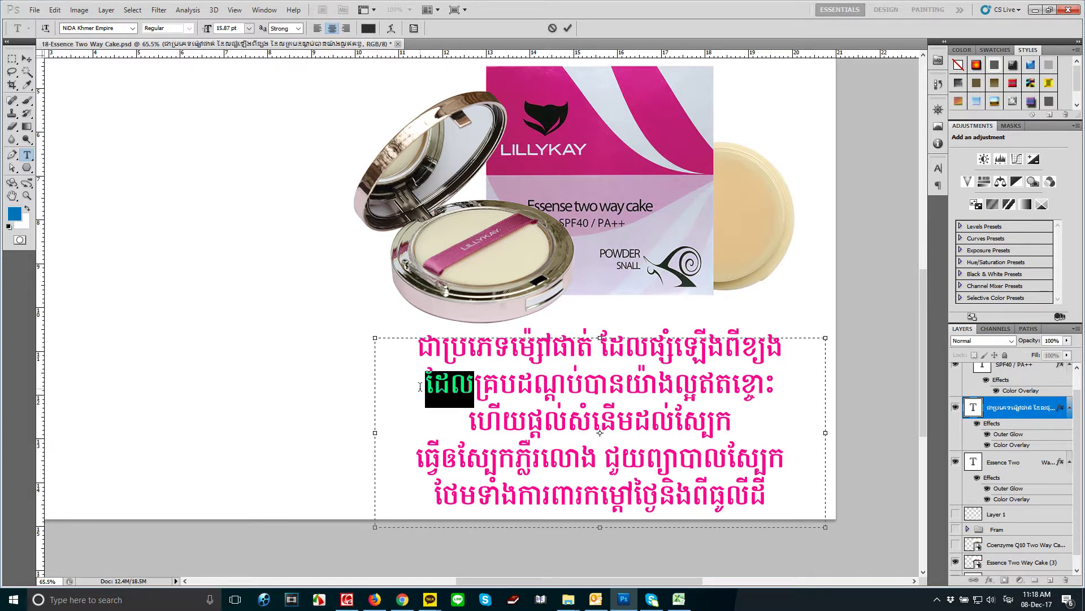
Reword line two of the Khmer paragraph to start with ពិសេស.
type("និង")
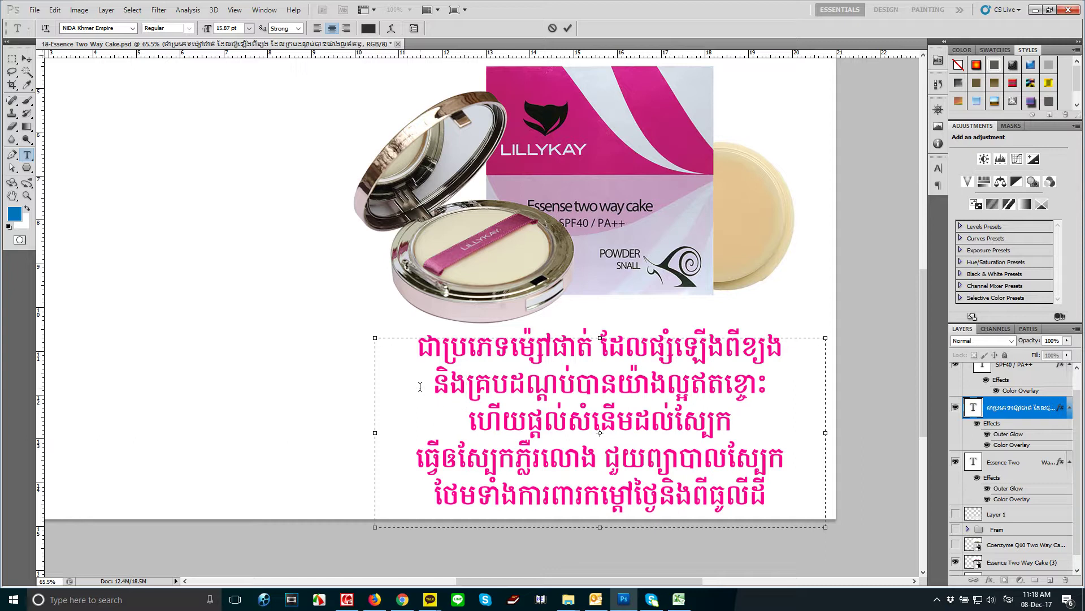
double_click(435, 387)
type("ពិសេស")
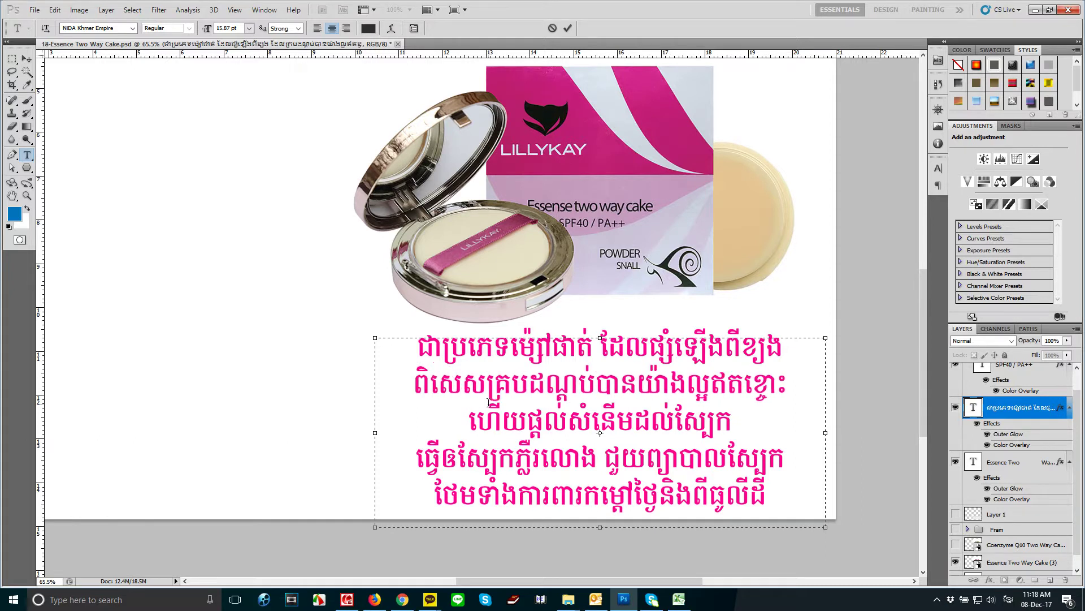
key("ctrl+Return")
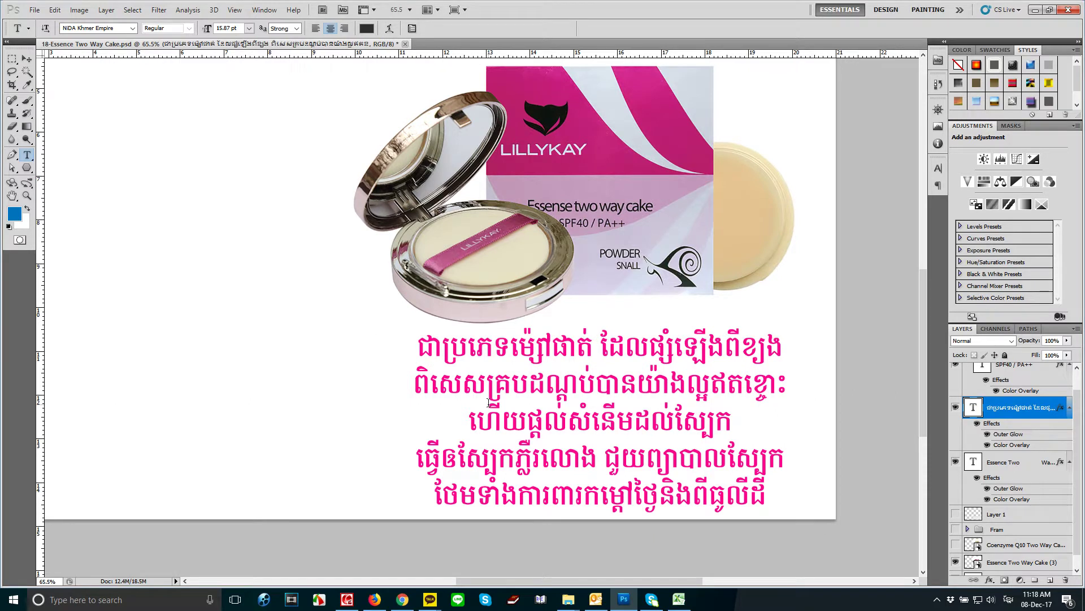
Add លើ and ហៃមុខ to the start of line three.
left_click(469, 416)
type("លើ")
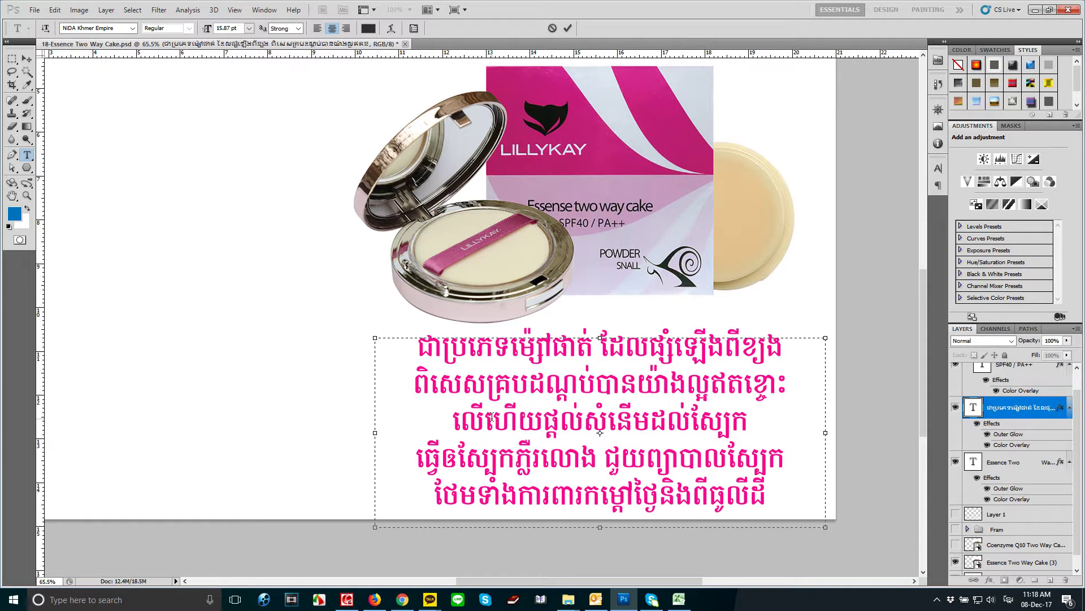
left_click(491, 417)
key("BackSpace")
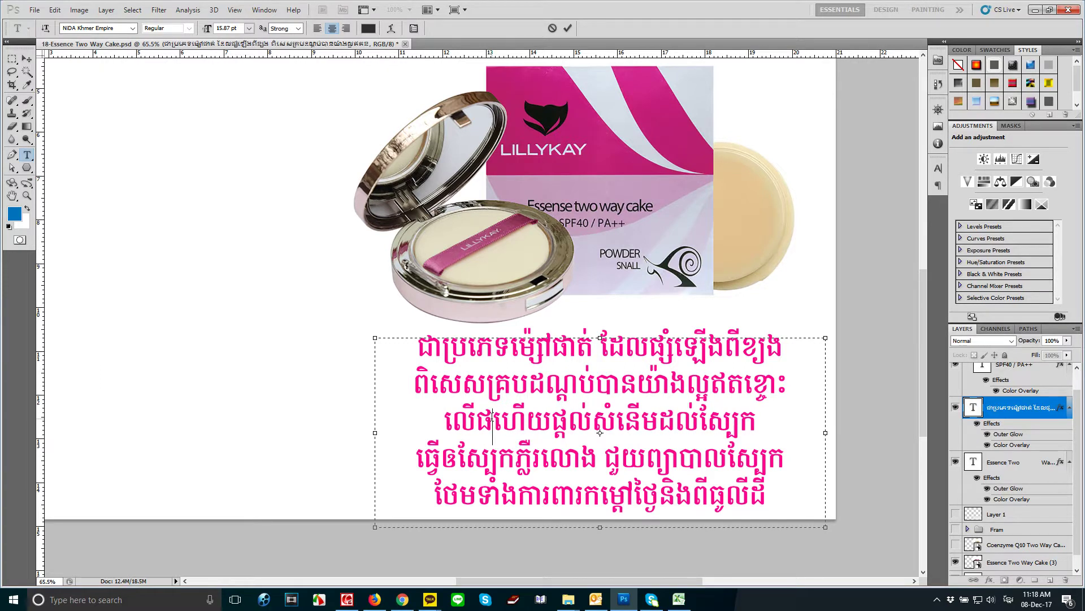
type("ហ")
type("ៃ")
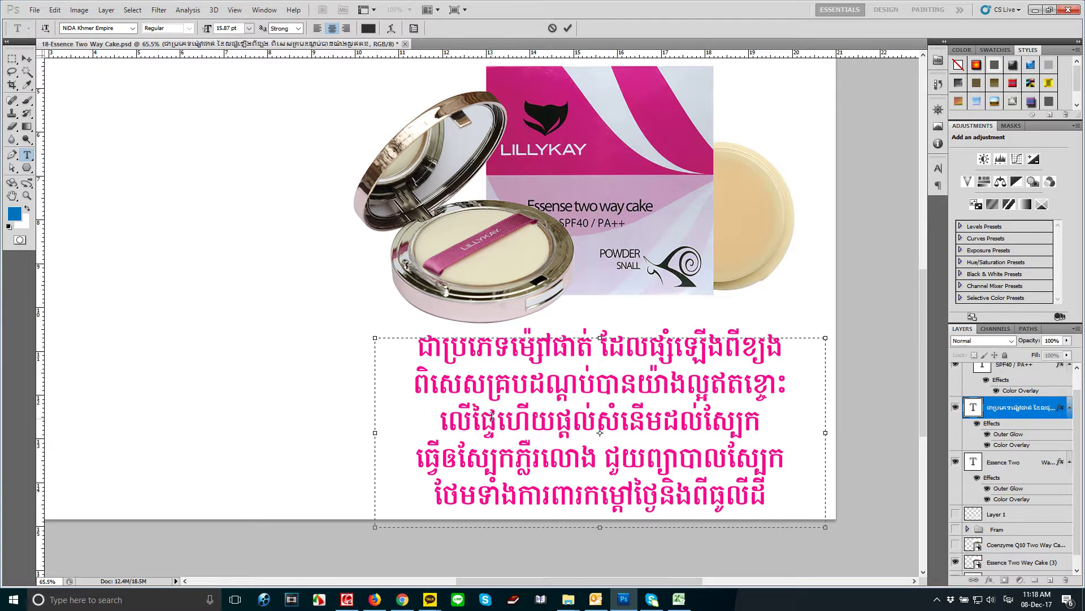
type("មុខ")
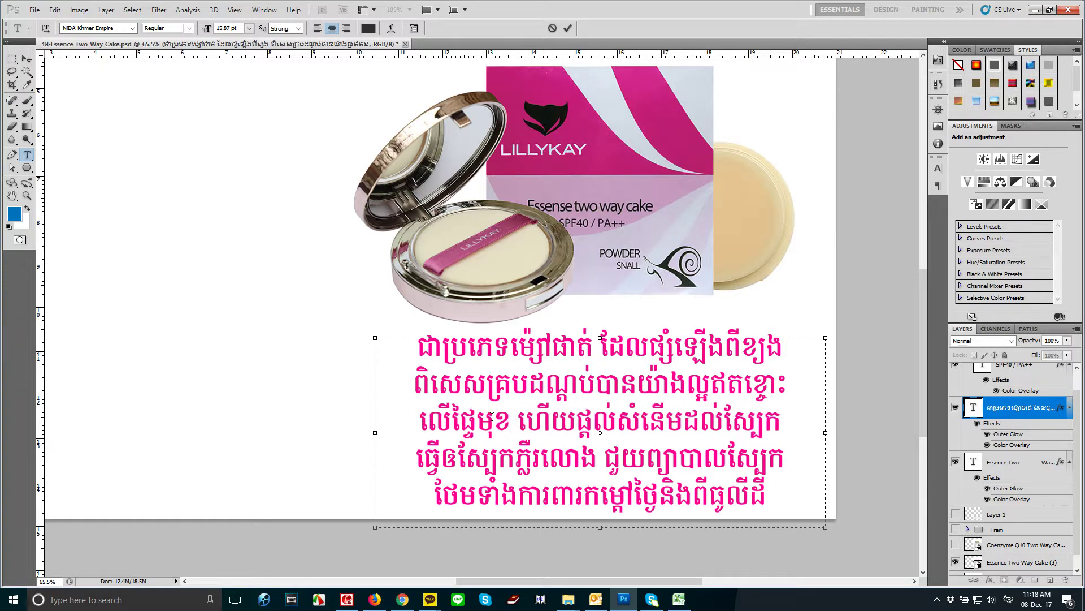
key("ctrl+Return")
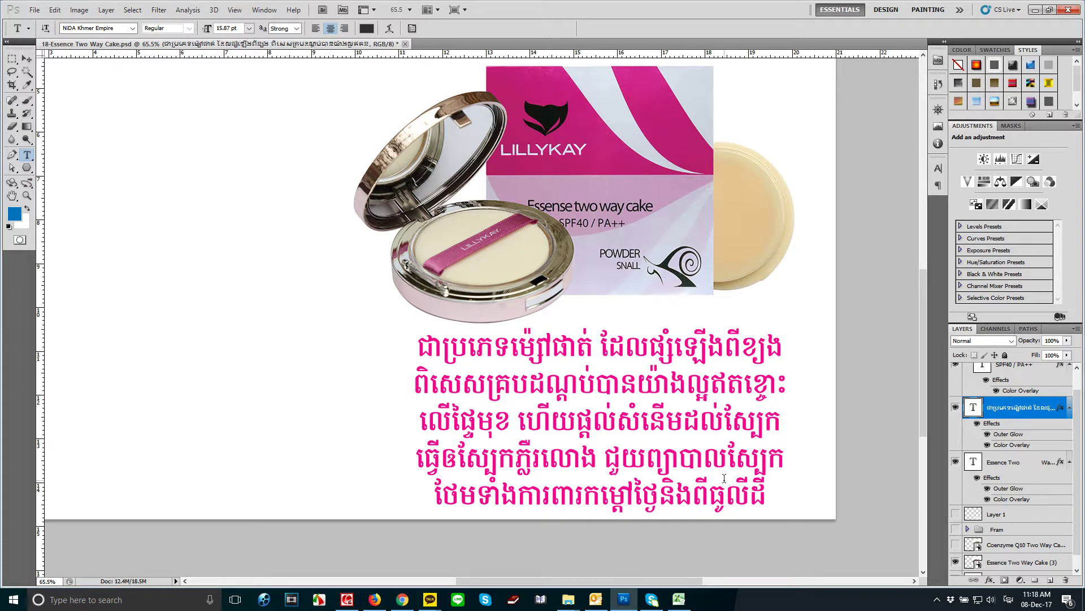
Correct ឲ្យ in line four and end the last line with ដីបានយ៉ាងល្អ.
left_click(437, 495)
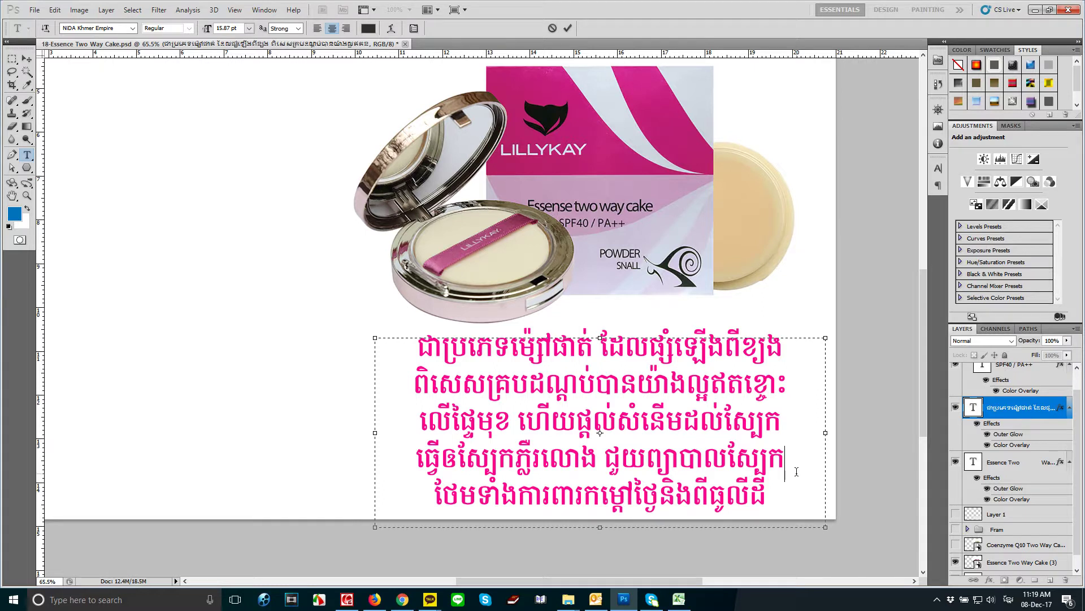
left_click(458, 452)
type("្យ")
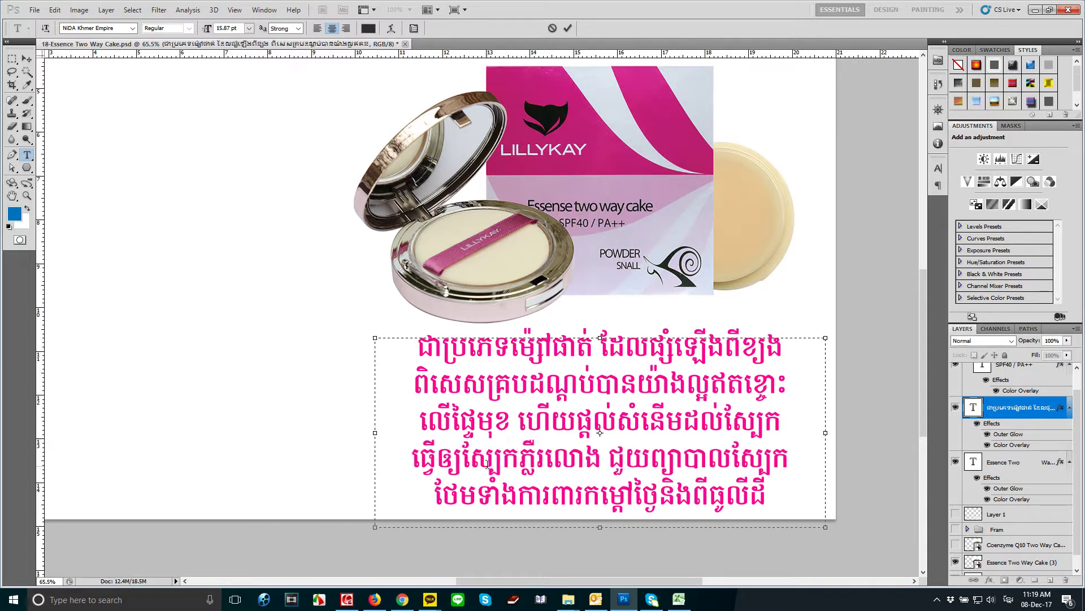
key("ctrl")
left_click(763, 493)
type("បាន")
key("BackSpace")
key("BackSpace")
key("BackSpace")
key("BackSpace")
key("BackSpace")
type("ដី")
type("បាន")
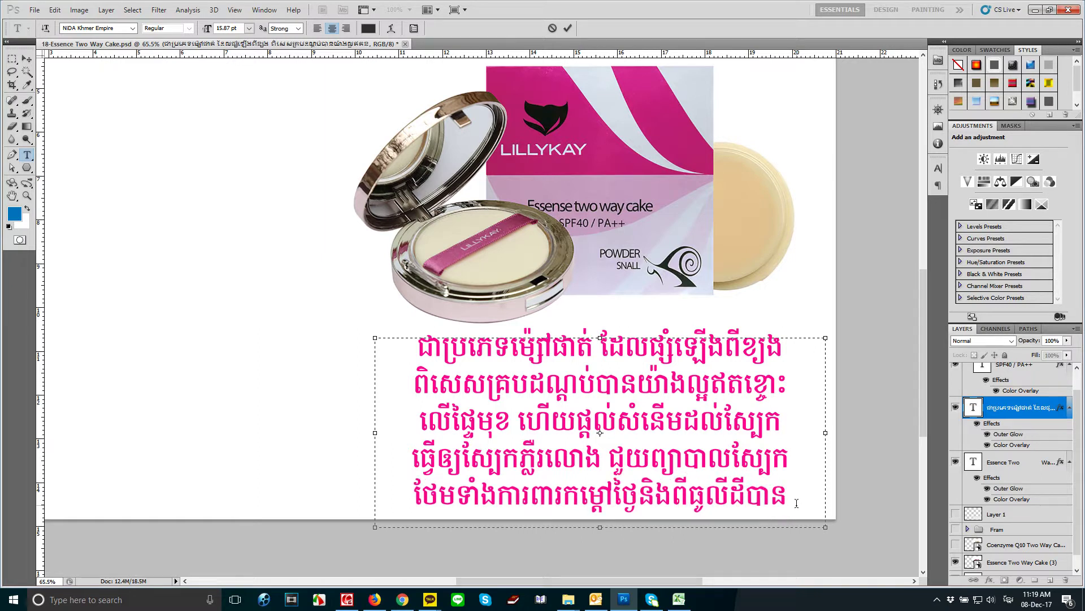
type("យ៉ាង")
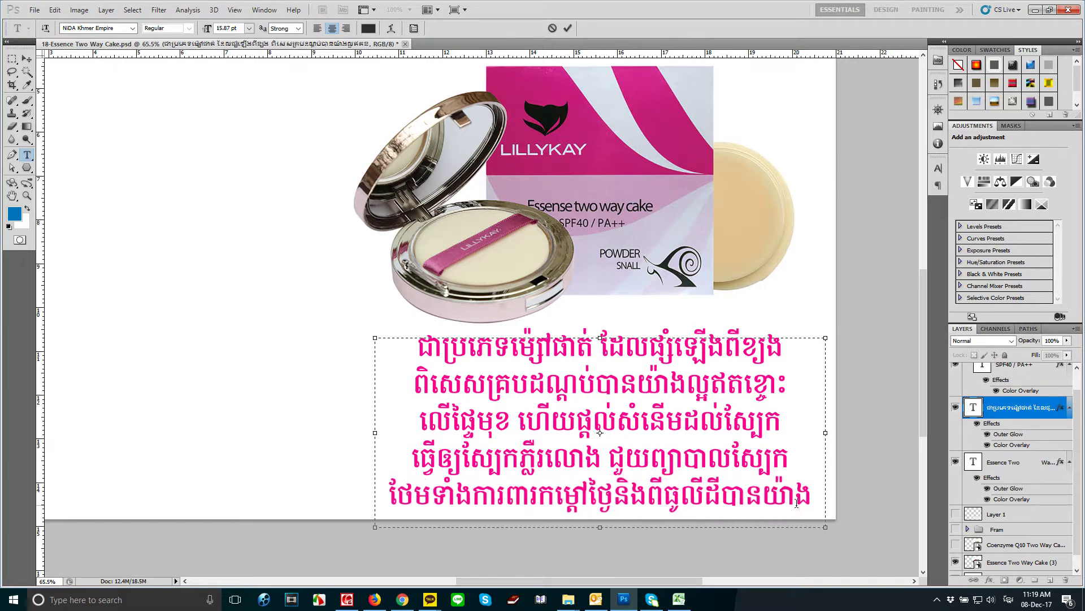
type("ល្អ")
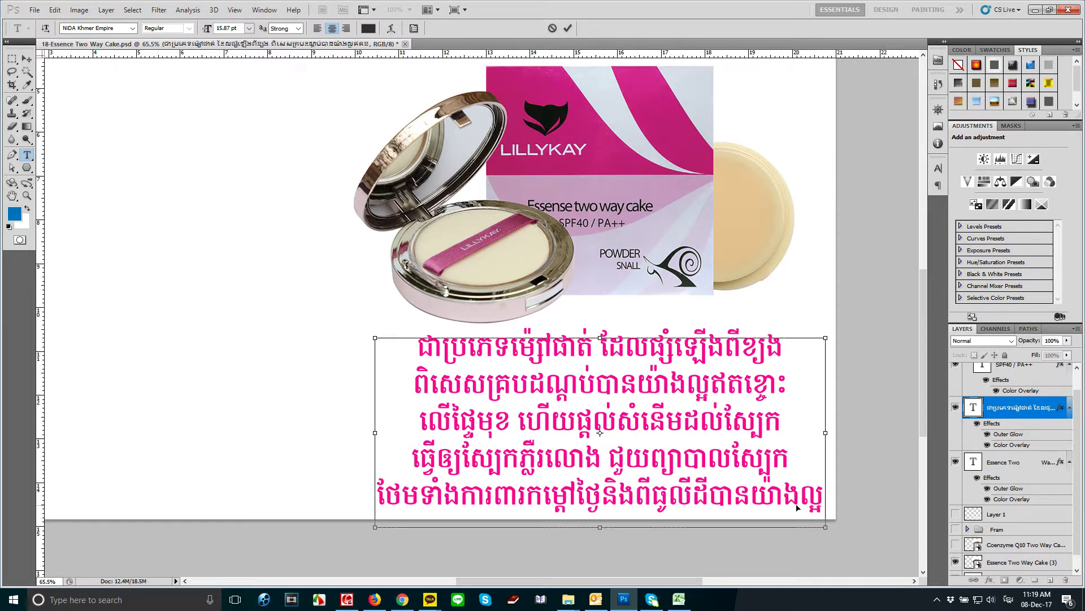
key("ctrl+Return")
key("v")
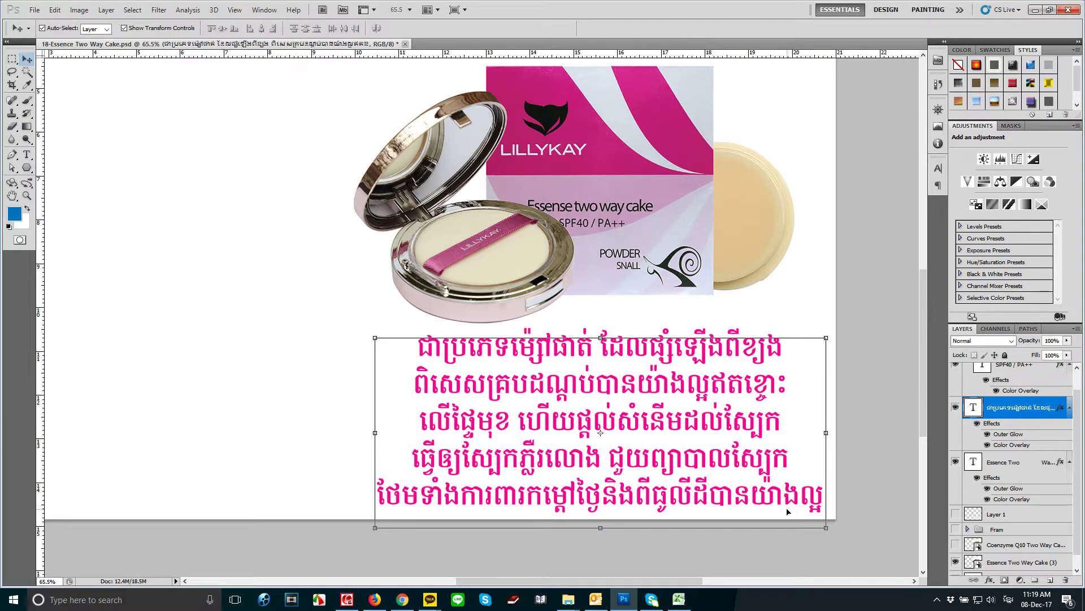
key("ctrl+0")
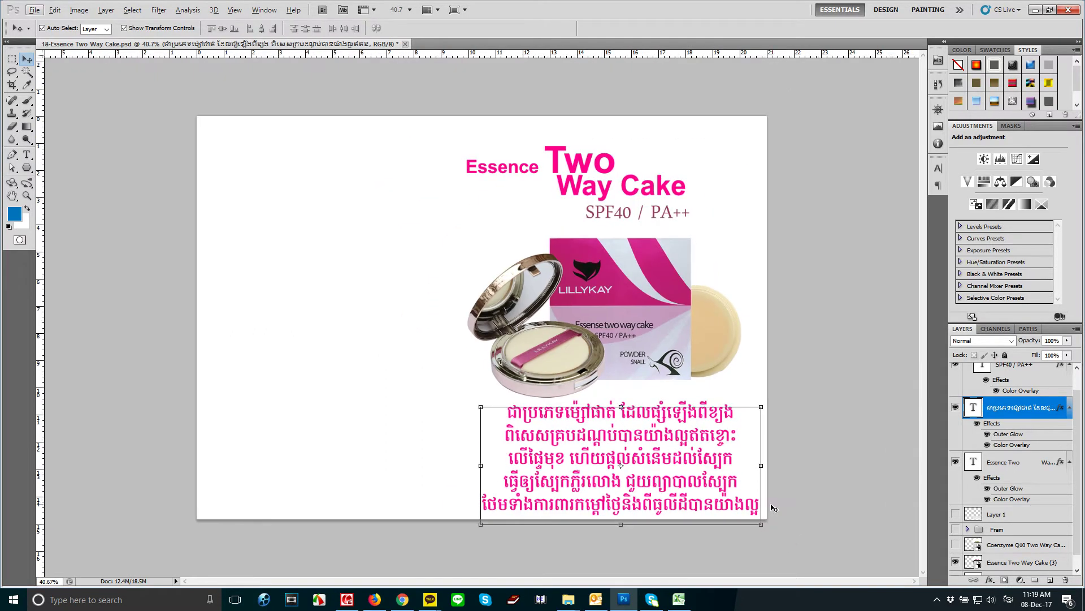
Delete the old pink Khmer description text layer.
left_click(834, 503)
scroll(735, 480, "up", 2)
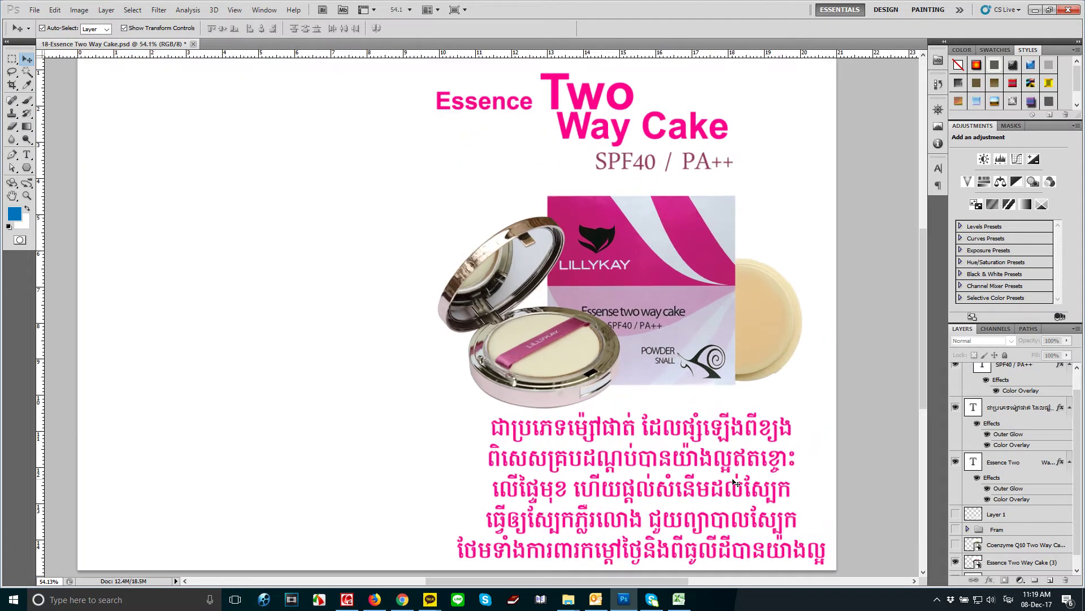
left_click(666, 475)
double_click(664, 471)
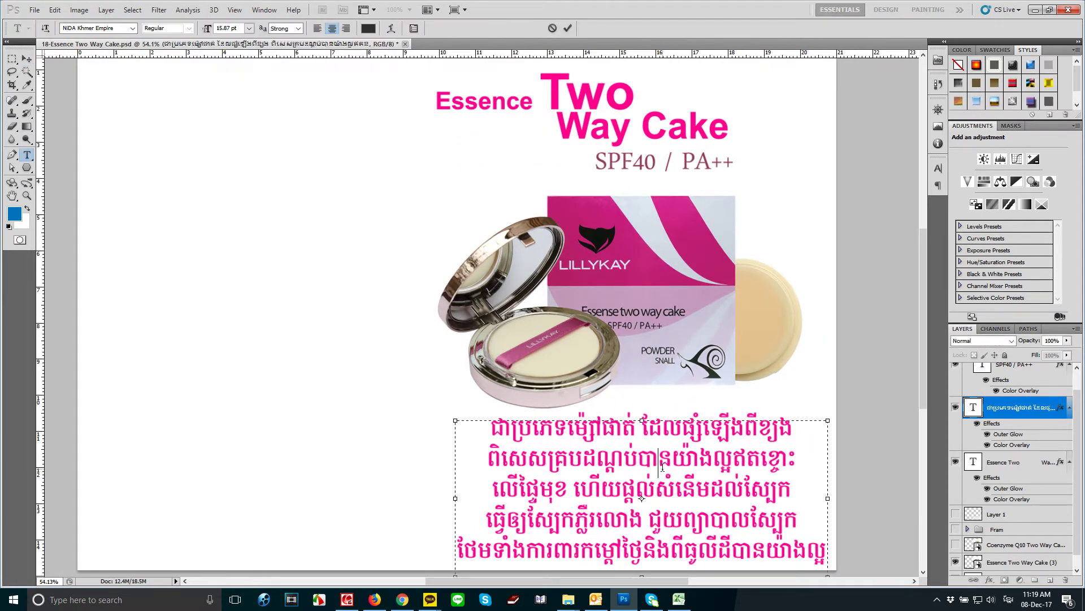
key("Escape")
key("Delete")
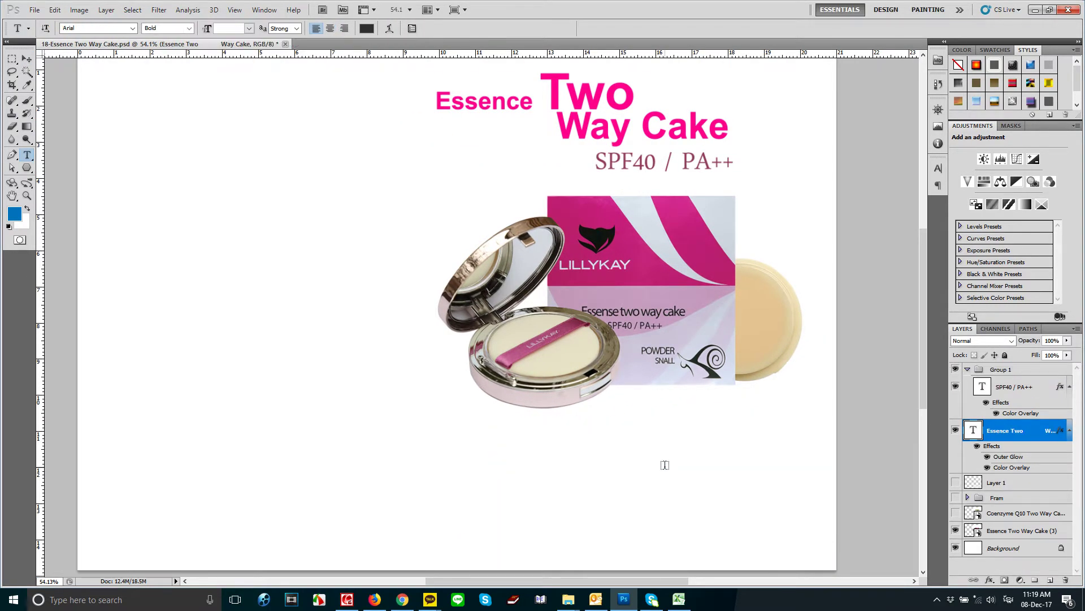
Paste the Khmer description into a new paragraph box below the product, justified last line left.
left_click_drag(446, 413, 804, 560)
key("ctrl+v")
left_click(939, 186)
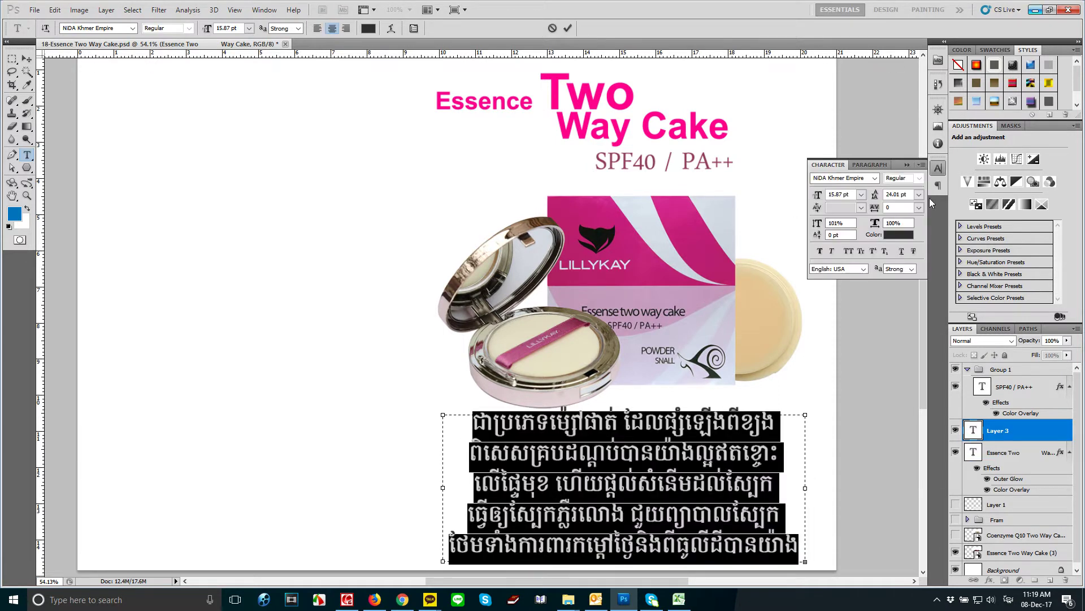
left_click(866, 178)
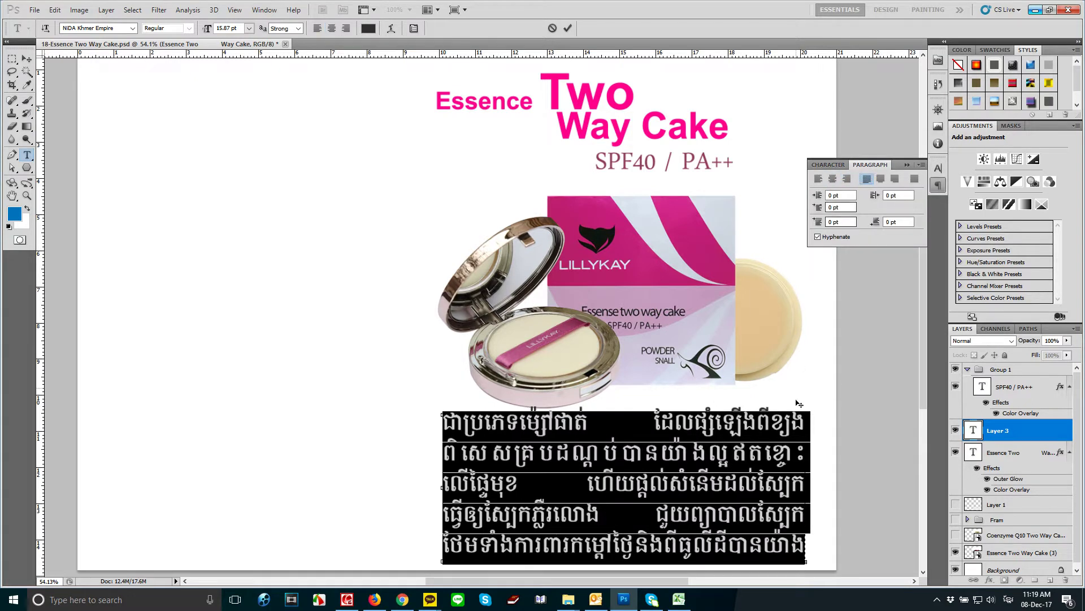
left_click(623, 487)
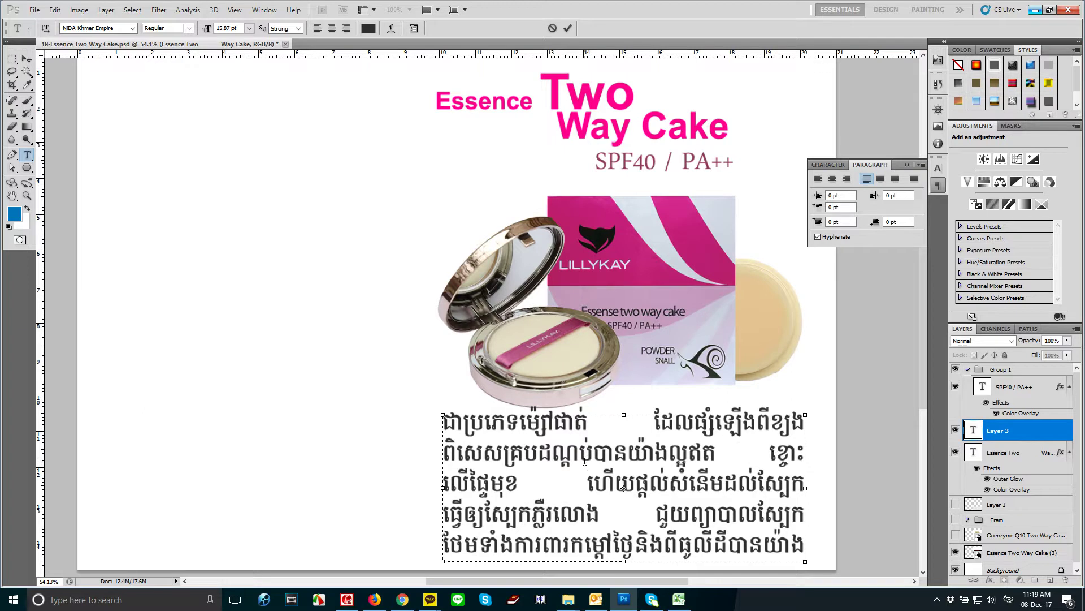
Remove the wide gaps before គ្រប on line two and widen the text box rightward.
key("BackSpace")
left_click(511, 450)
key("BackSpace")
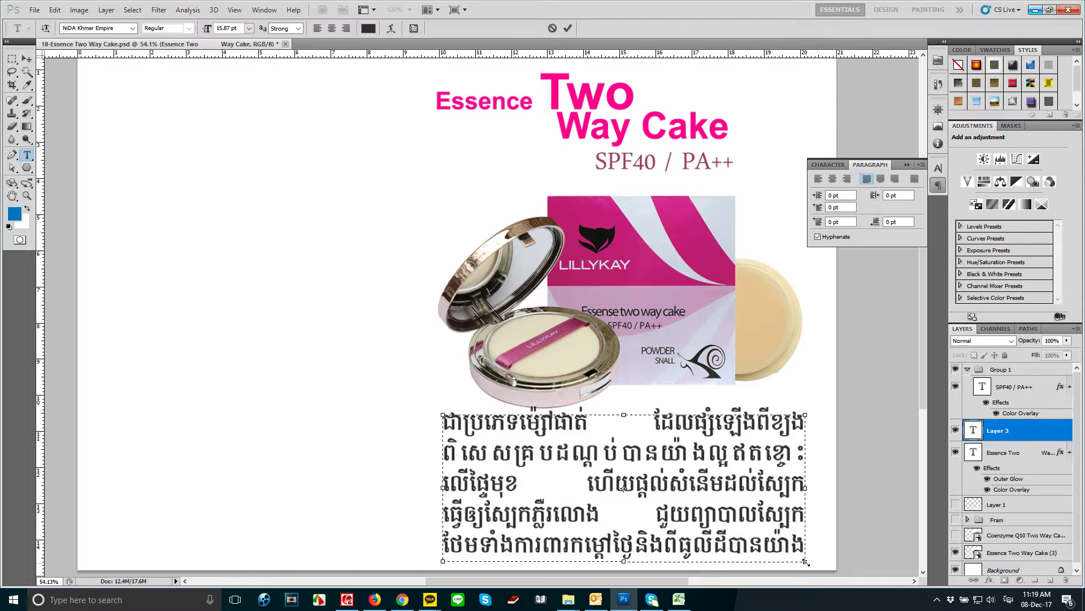
left_click_drag(806, 563, 819, 558)
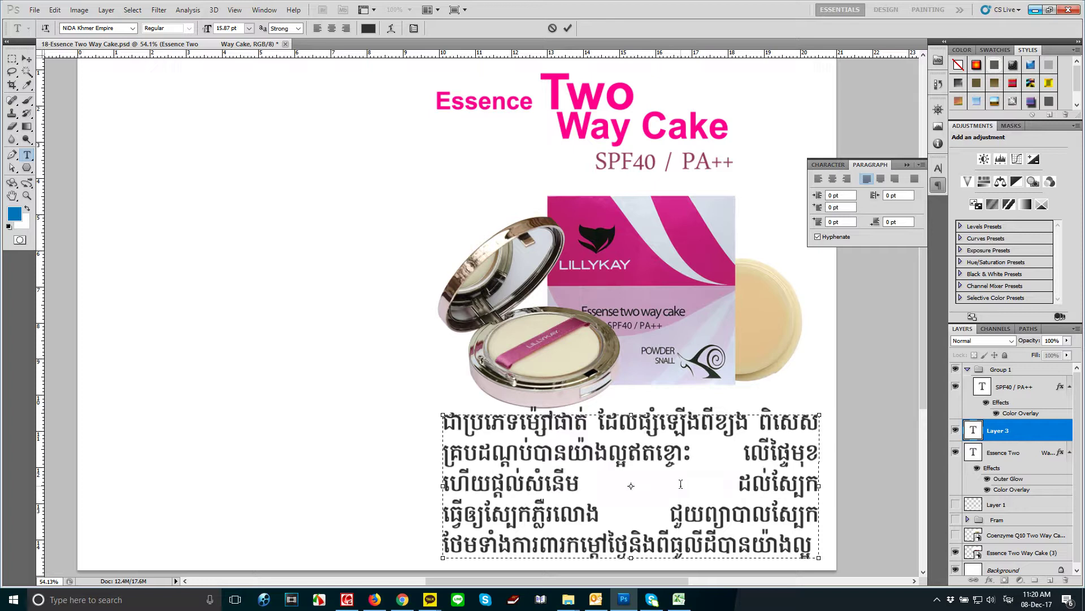
Delete the gap before លើផ្ទៃមុខ and pull ហើយ up onto line two.
left_click(489, 481)
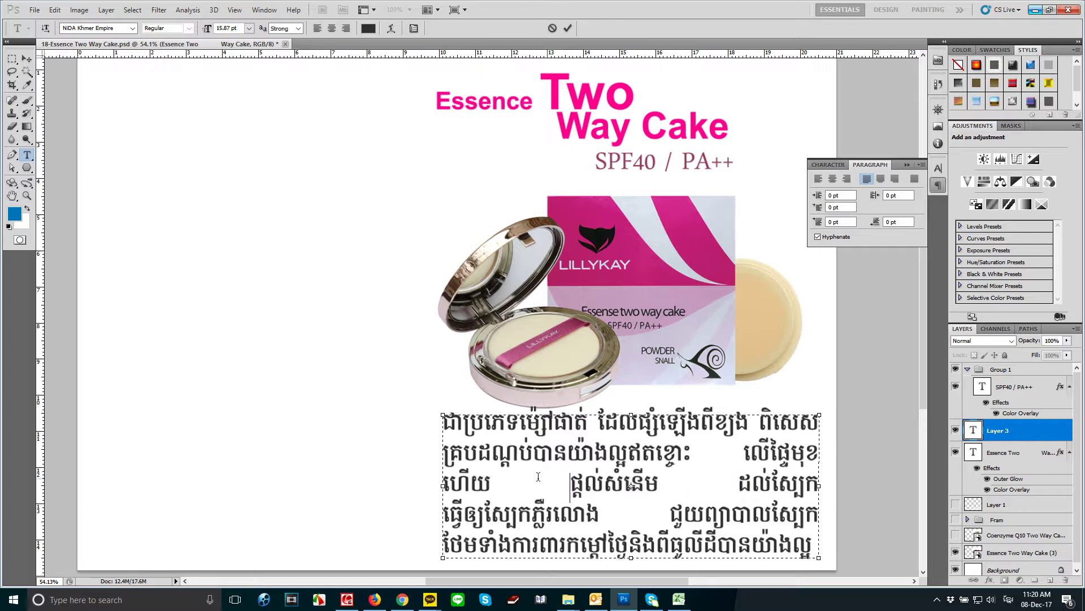
double_click(702, 455)
key("BackSpace")
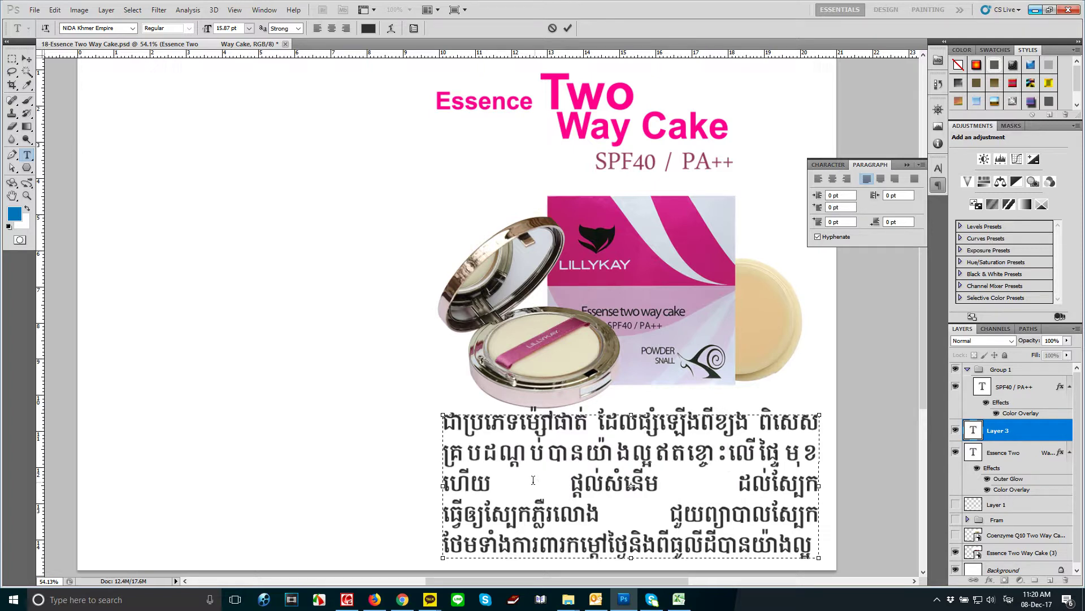
left_click(489, 485)
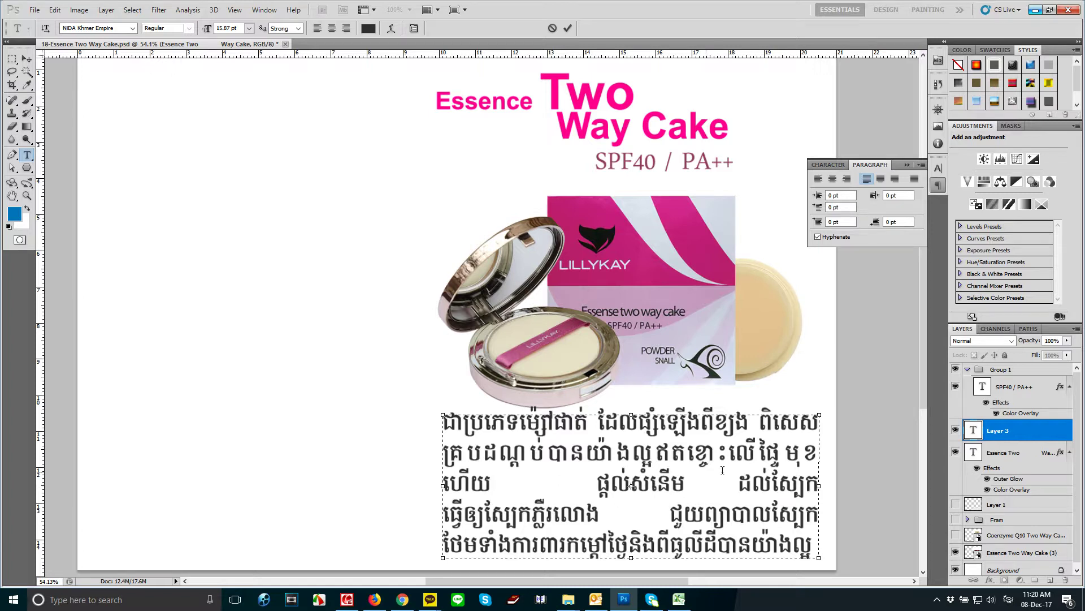
left_click(815, 459)
key("Delete")
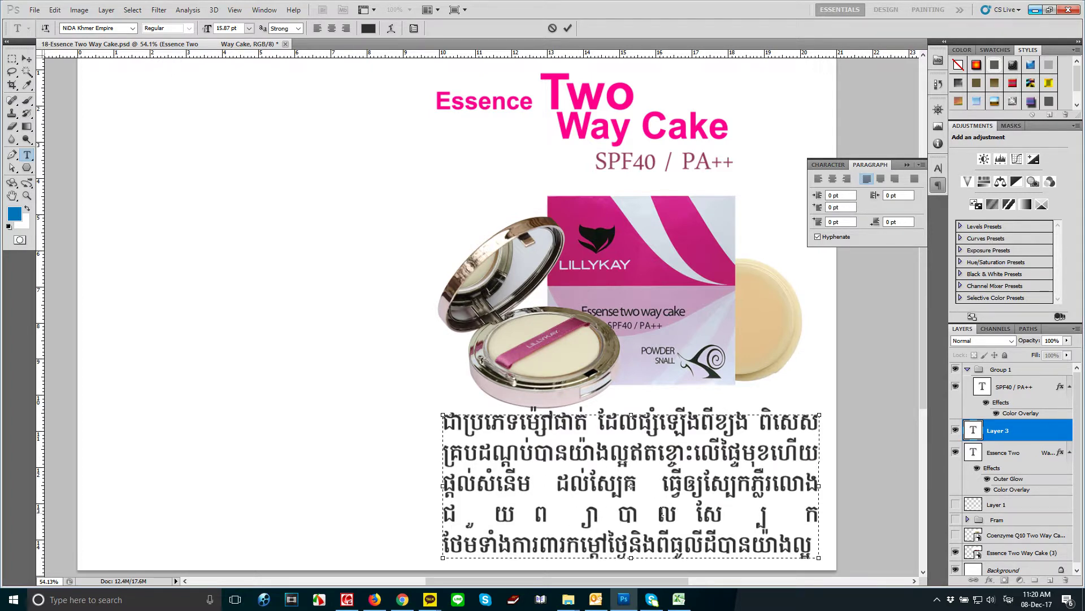
double_click(515, 513)
left_click(524, 515)
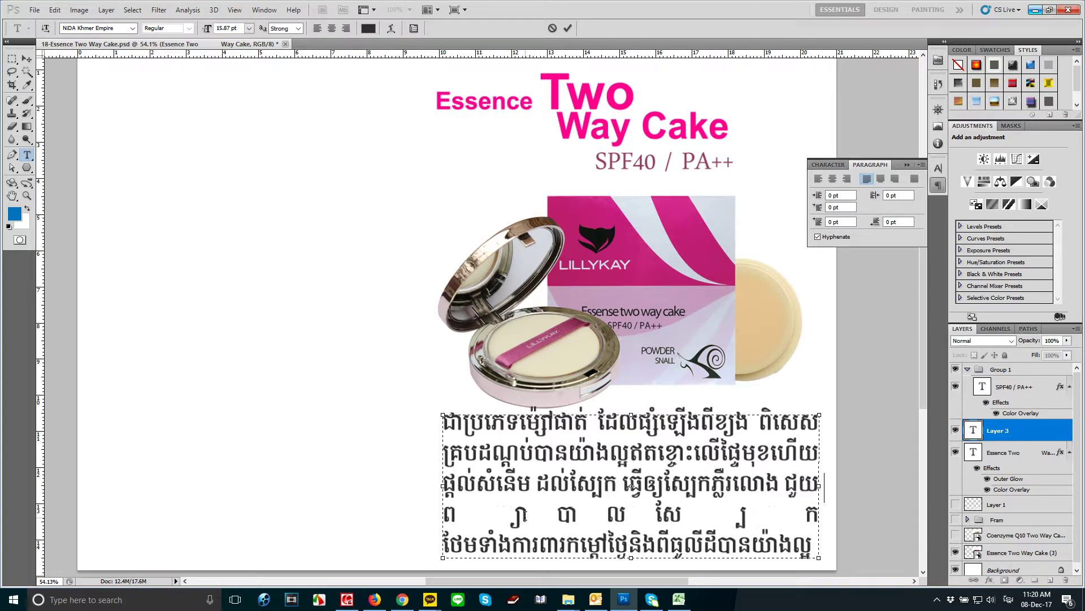
Add ពី after ថែមទាំង and a space before និង on line four.
left_click(657, 546)
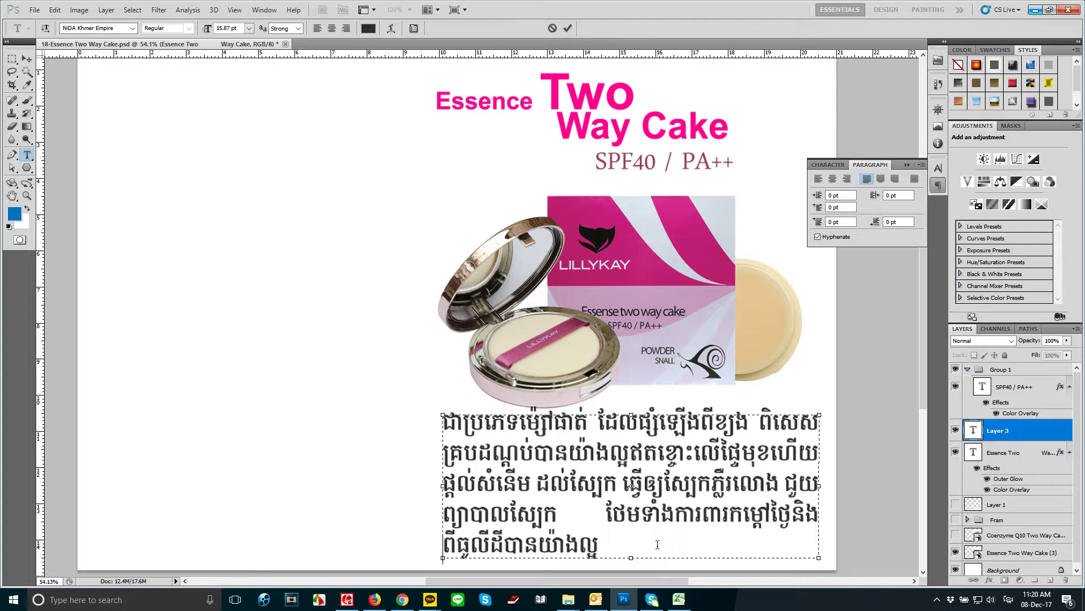
left_click(792, 511)
left_click(673, 513)
key("Right")
key("Right")
key("Right")
type("ពី")
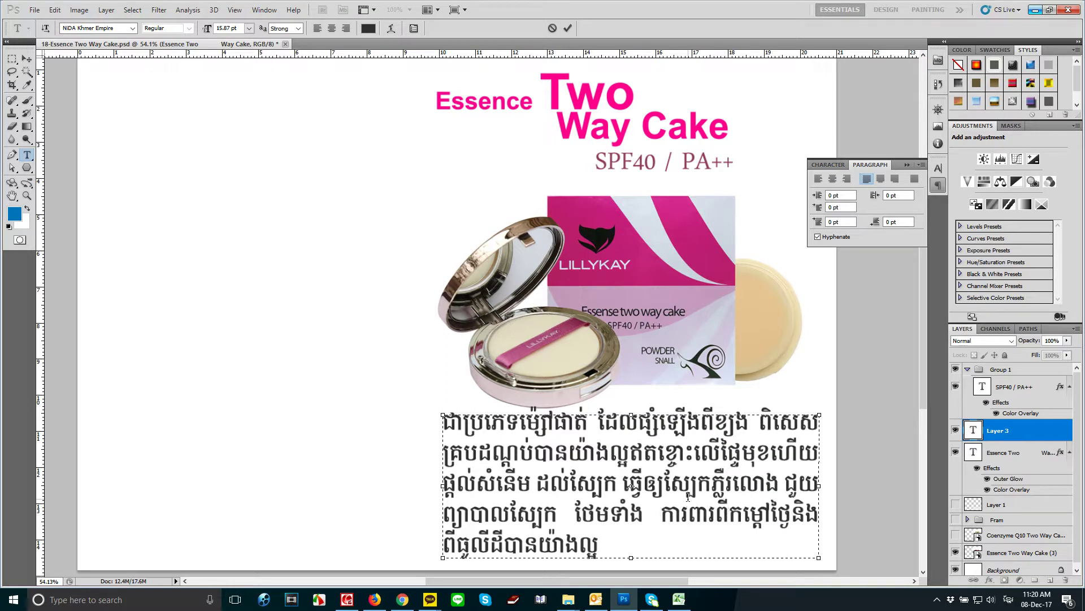
left_click(793, 513)
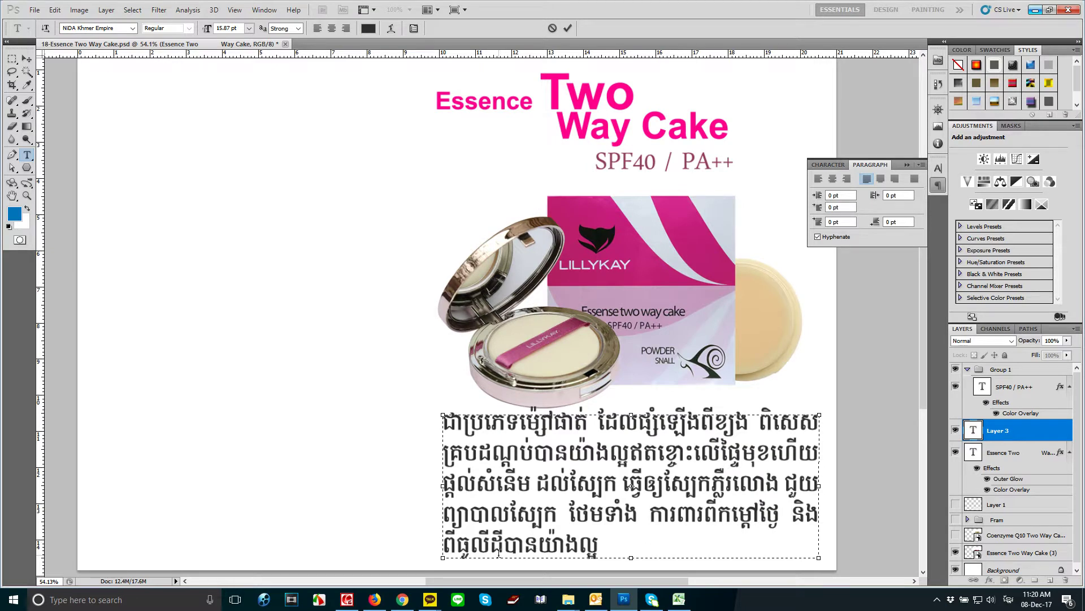
End the Khmer paragraph with a full stop and commit the edit.
left_click(608, 549)
type("ប")
key("BackSpace")
type(".")
key("ctrl+Return")
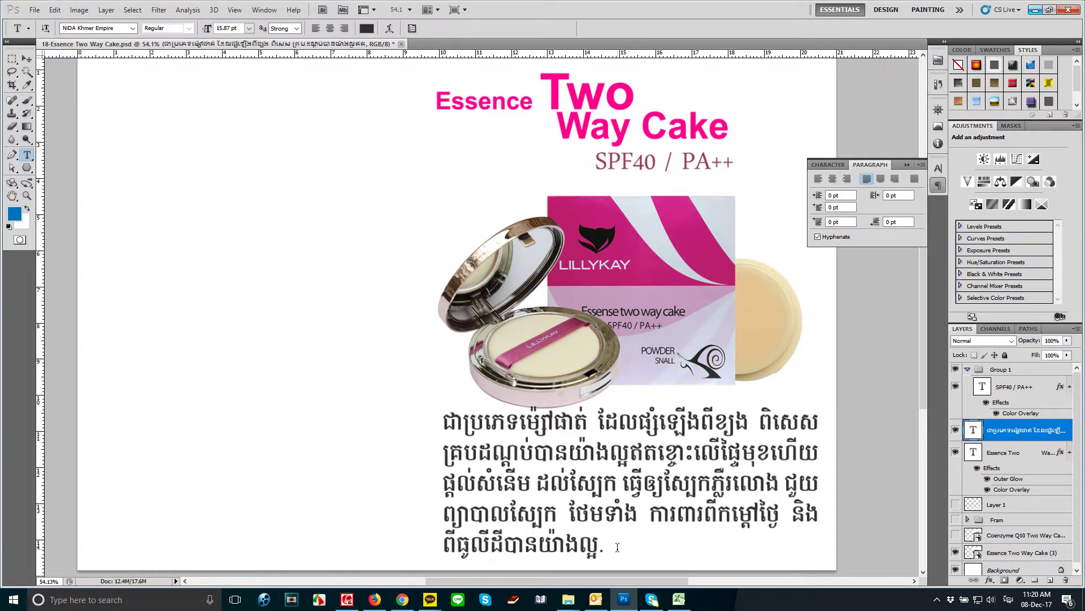
Give the Khmer paragraph a #bc1f74 Color Overlay sampled from the pink title.
key("v")
left_click(992, 582)
left_click(1011, 534)
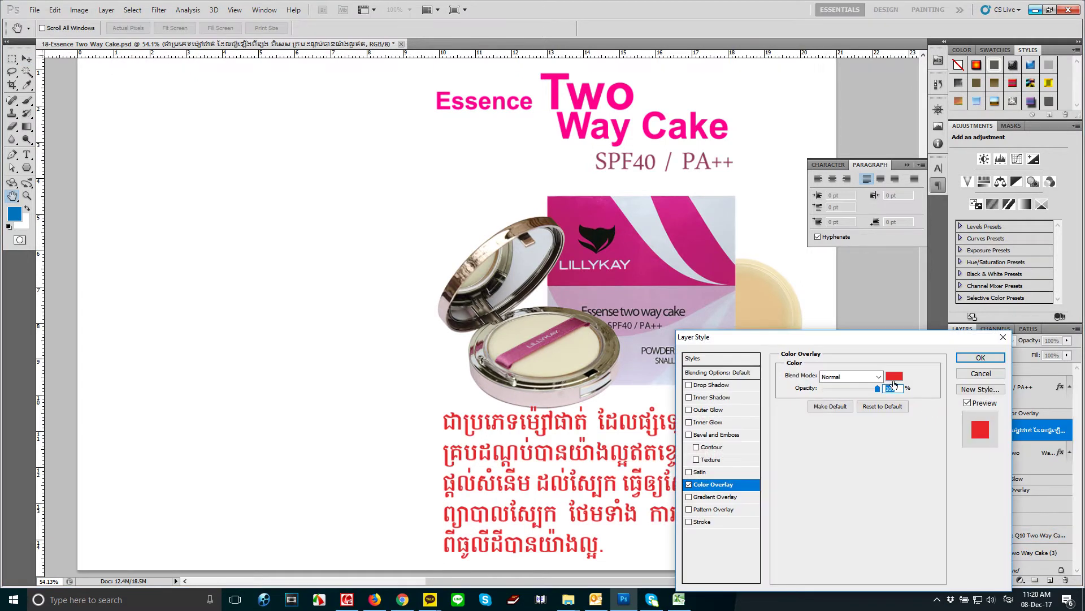
left_click(894, 376)
left_click(734, 253)
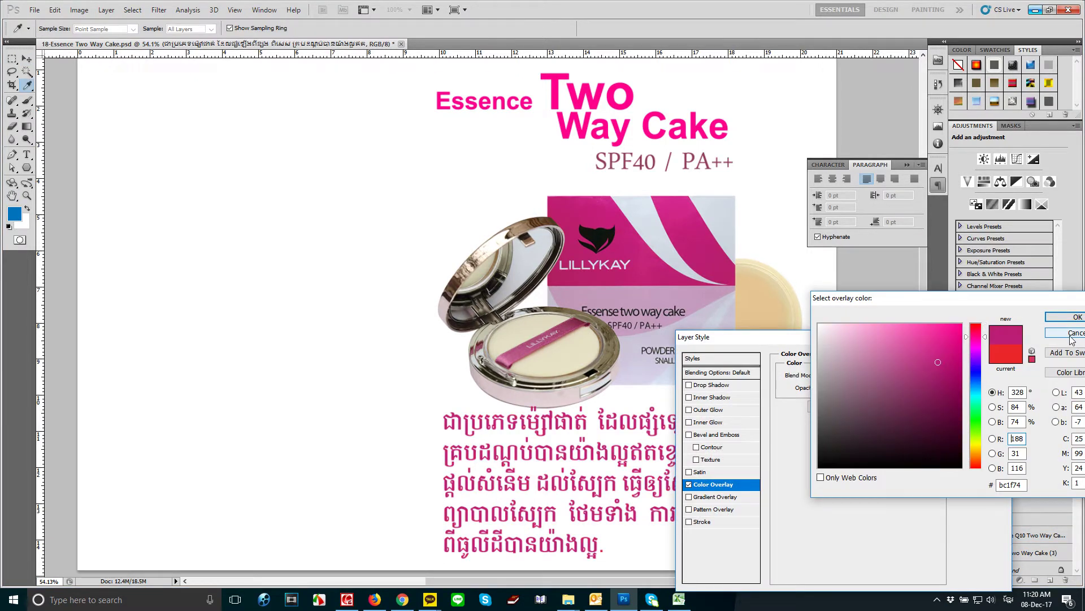
left_click(1065, 316)
left_click(997, 362)
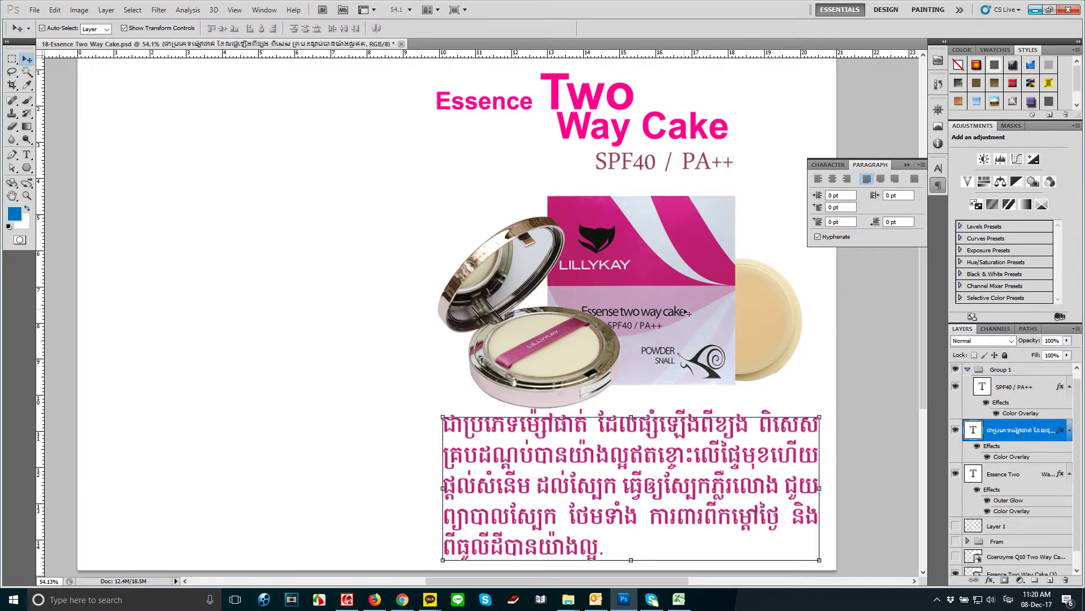
Nudge the product photo up slightly and bring up the LADY image folder.
left_click_drag(684, 315, 684, 303)
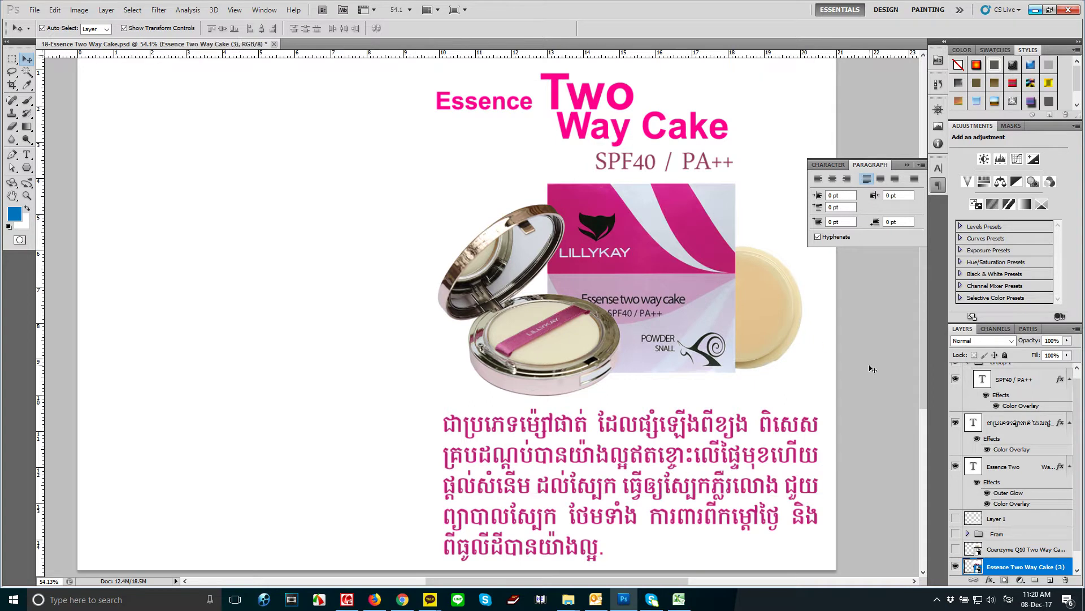
scroll(685, 303, "down", 2)
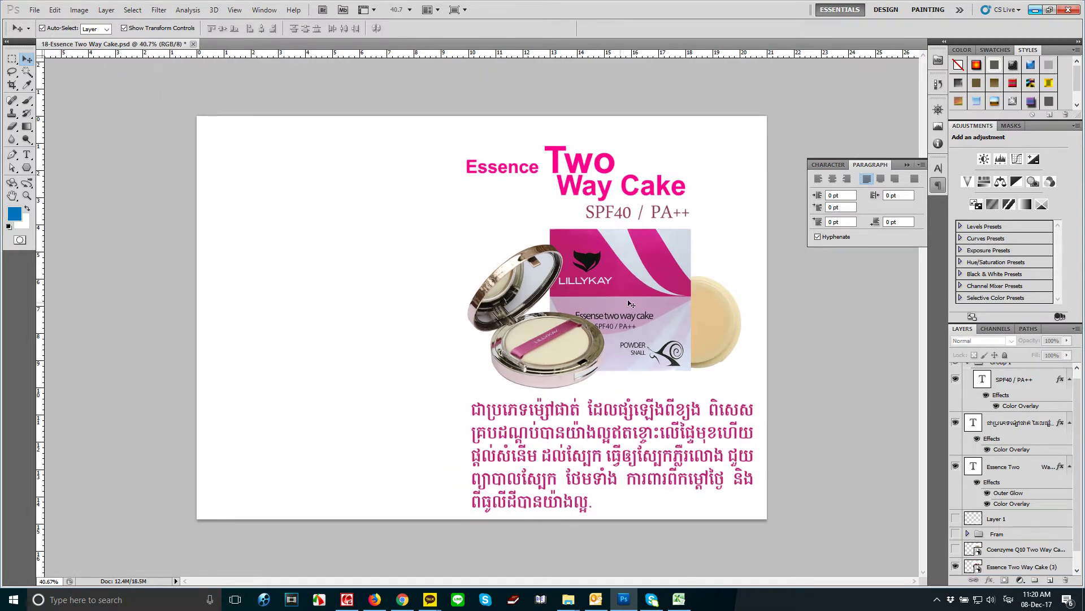
left_click(570, 599)
mouse_move(568, 599)
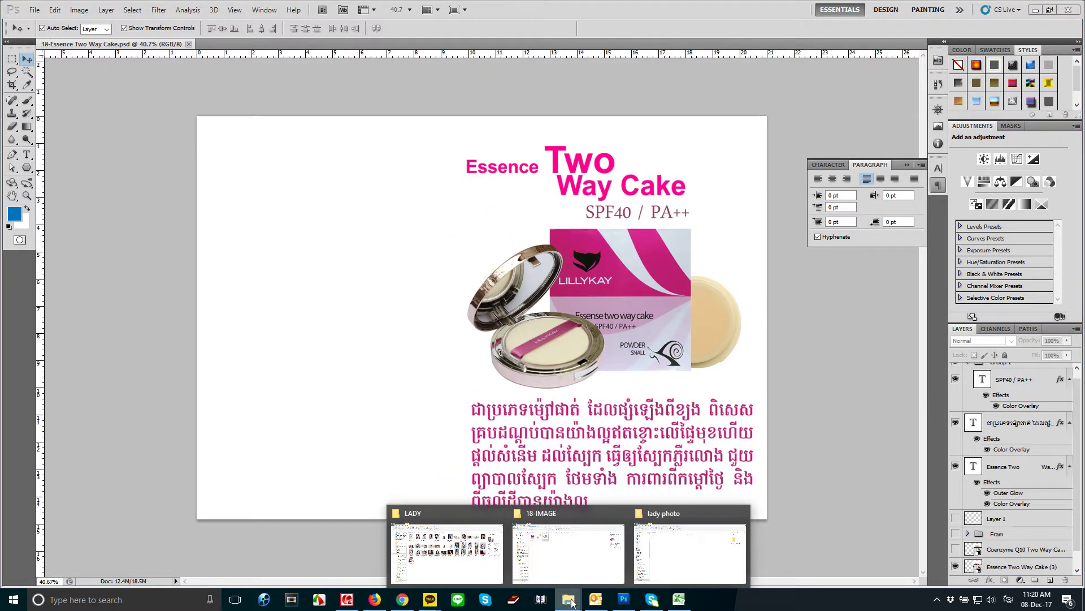
left_click(452, 549)
Place model image 14 into the ad, then remove it again.
left_click_drag(582, 226, 387, 341)
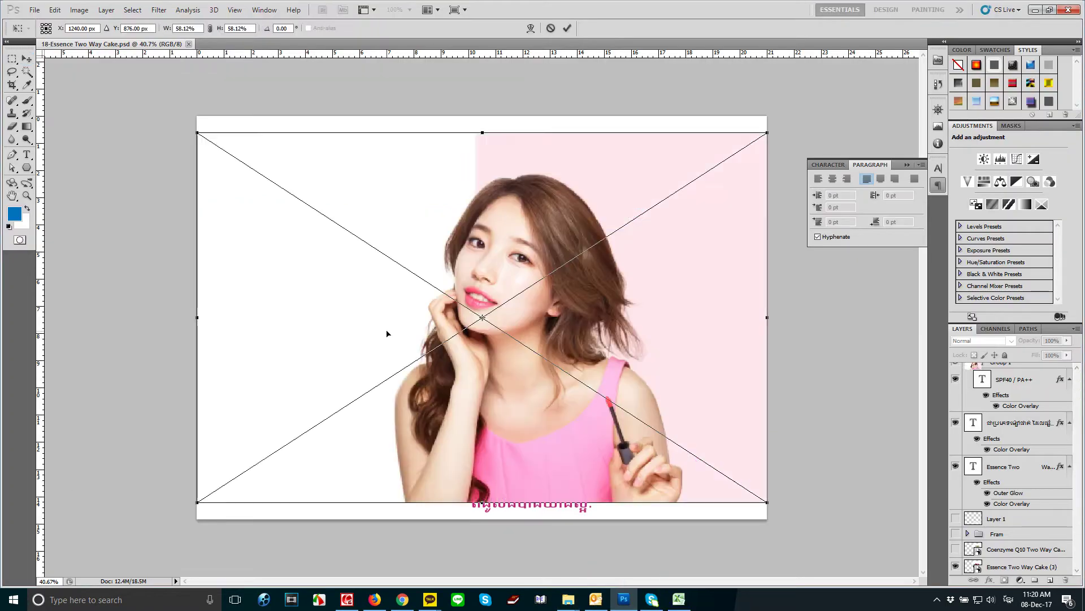
left_click_drag(563, 368, 567, 385)
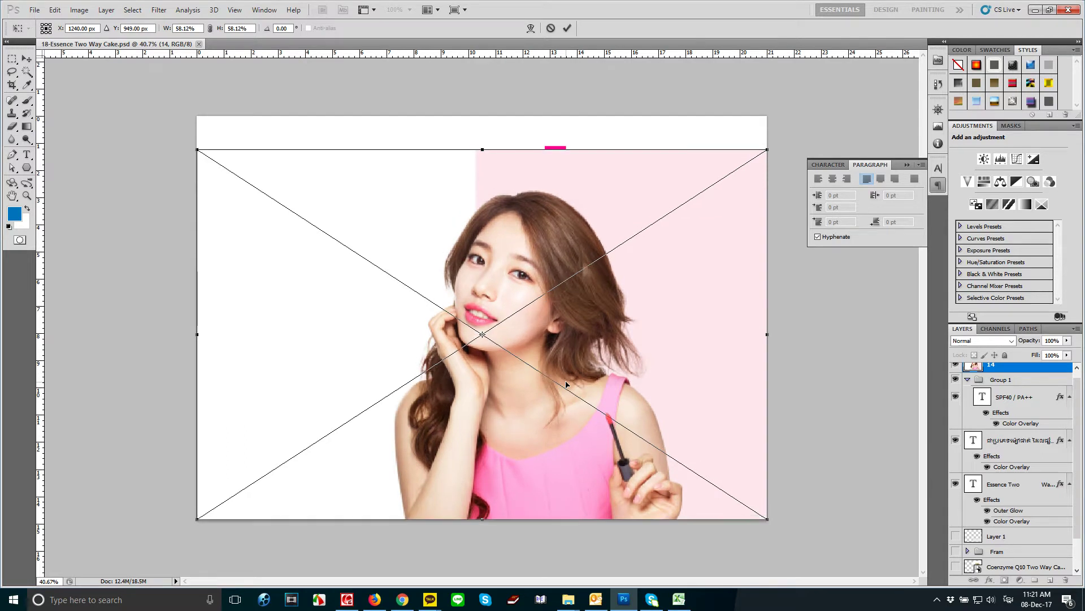
key("Return")
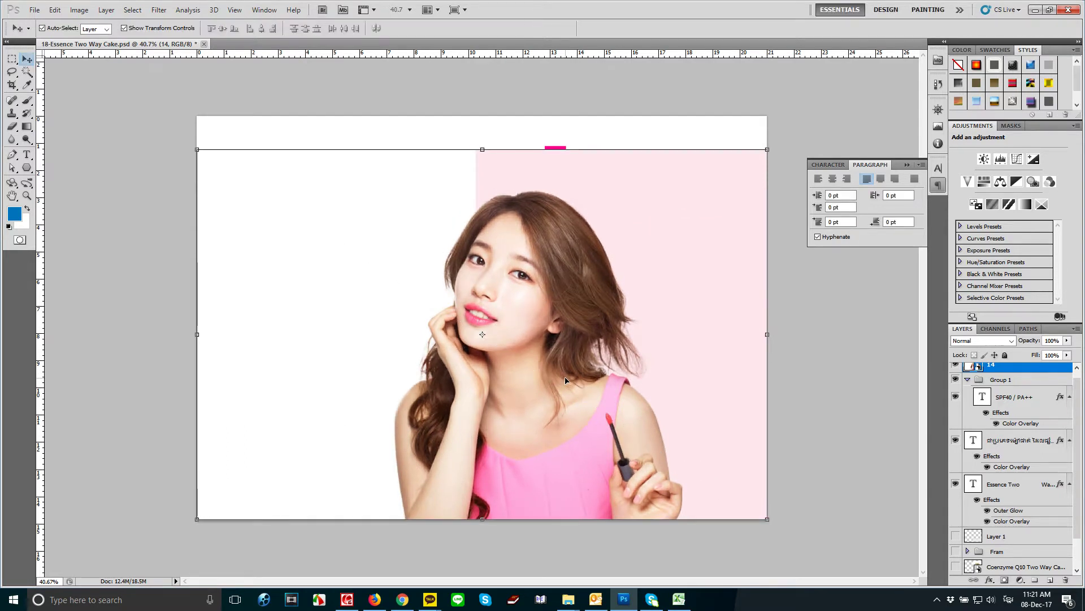
key("Delete")
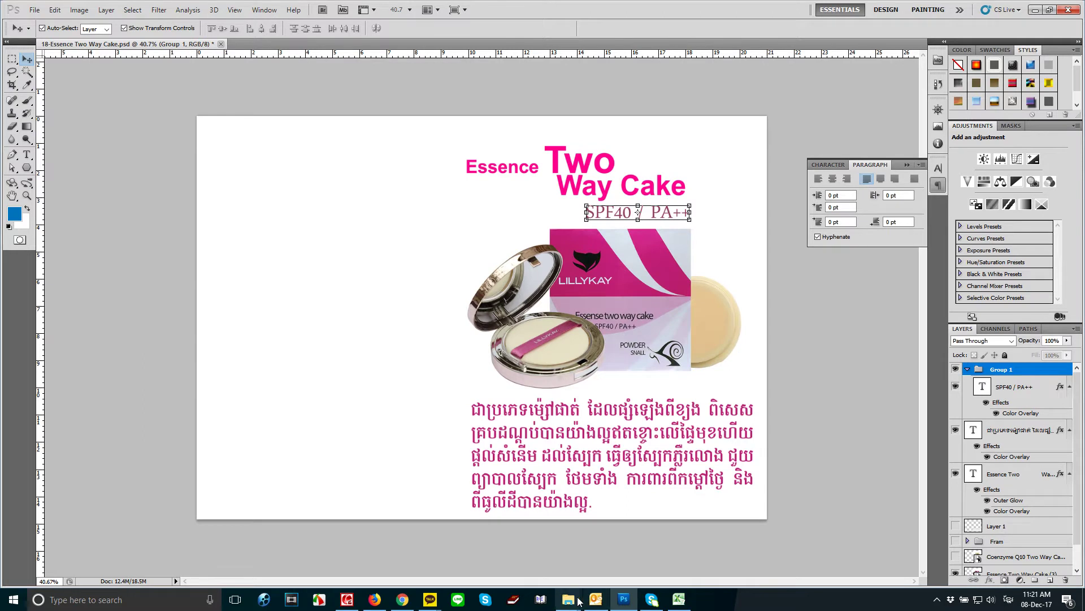
Try dragging the Eyeliner model photo into the ad, then dismiss the could-not-place error.
left_click(489, 565)
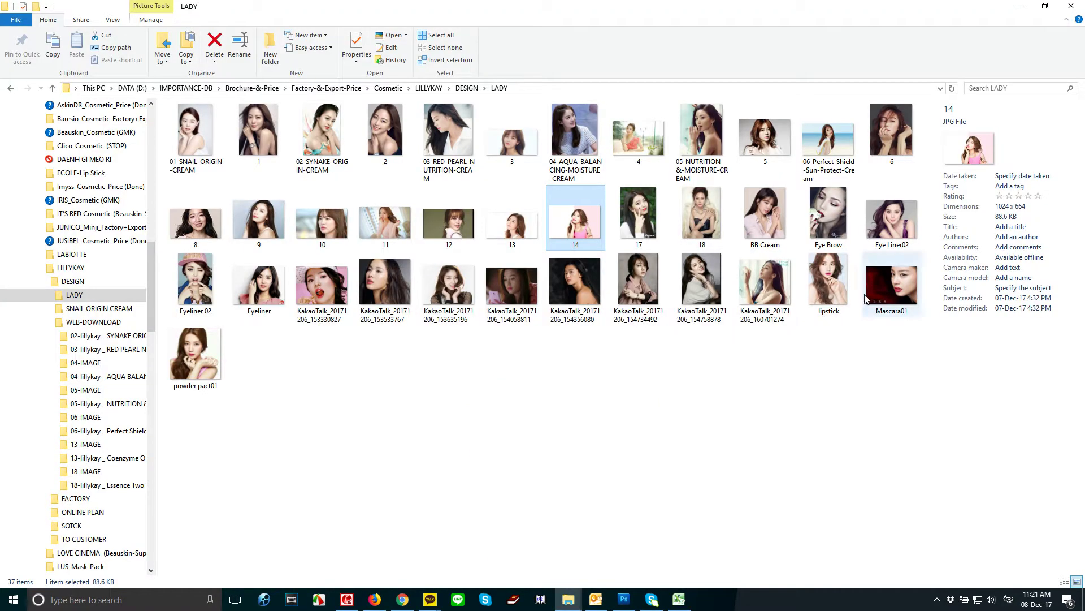
left_click(264, 303)
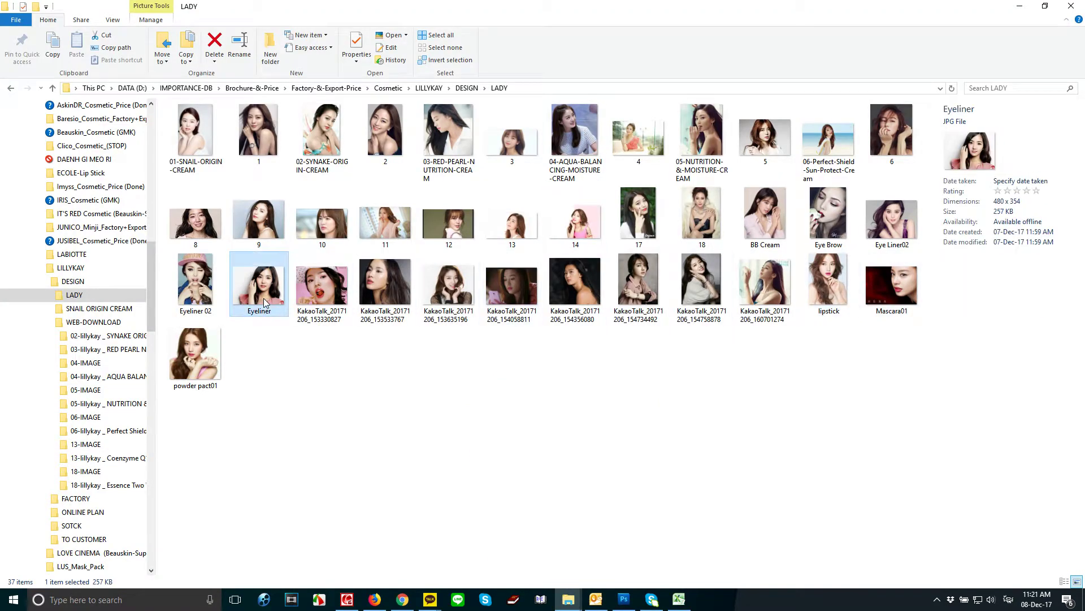
mouse_move(263, 299)
left_mouse_down()
mouse_move(361, 392)
mouse_move(443, 397)
left_mouse_up()
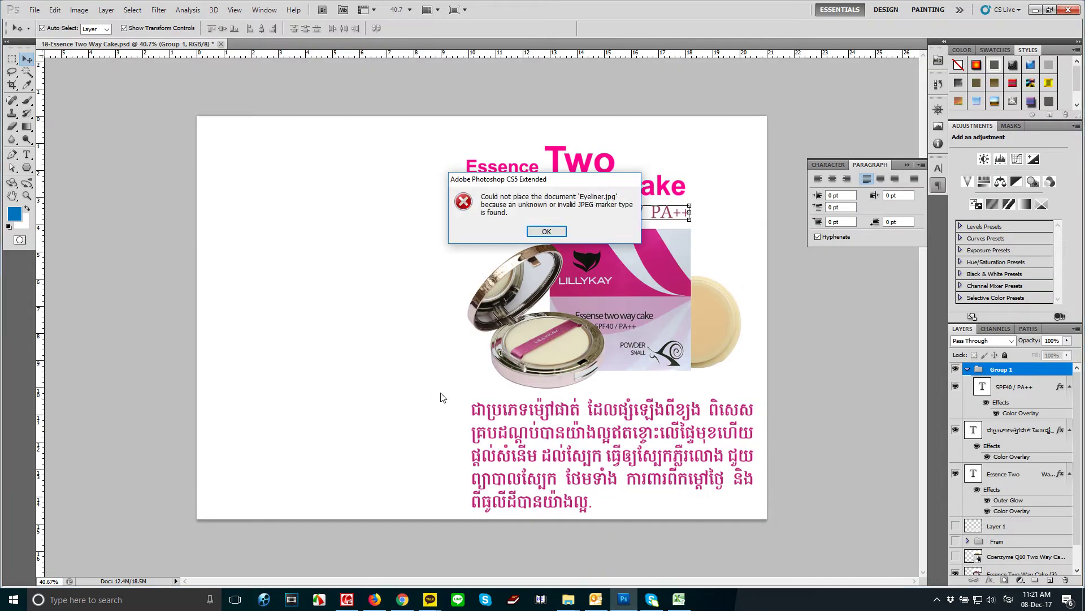
left_click(546, 231)
mouse_move(568, 600)
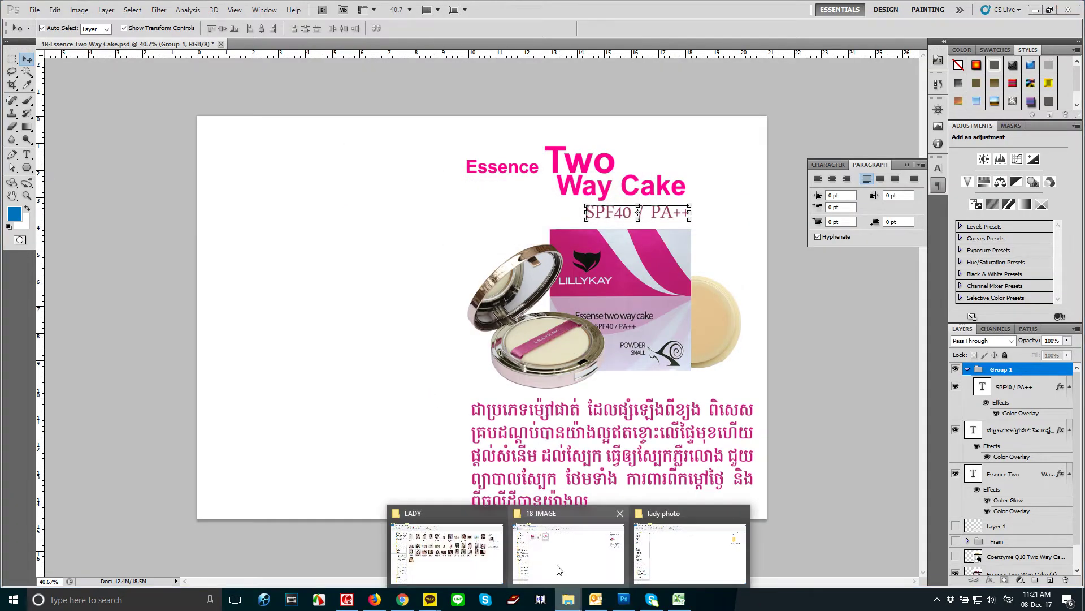
Preview LADY folder photos 11 and 10 enlarged.
left_click(446, 553)
left_click_drag(269, 296, 604, 475)
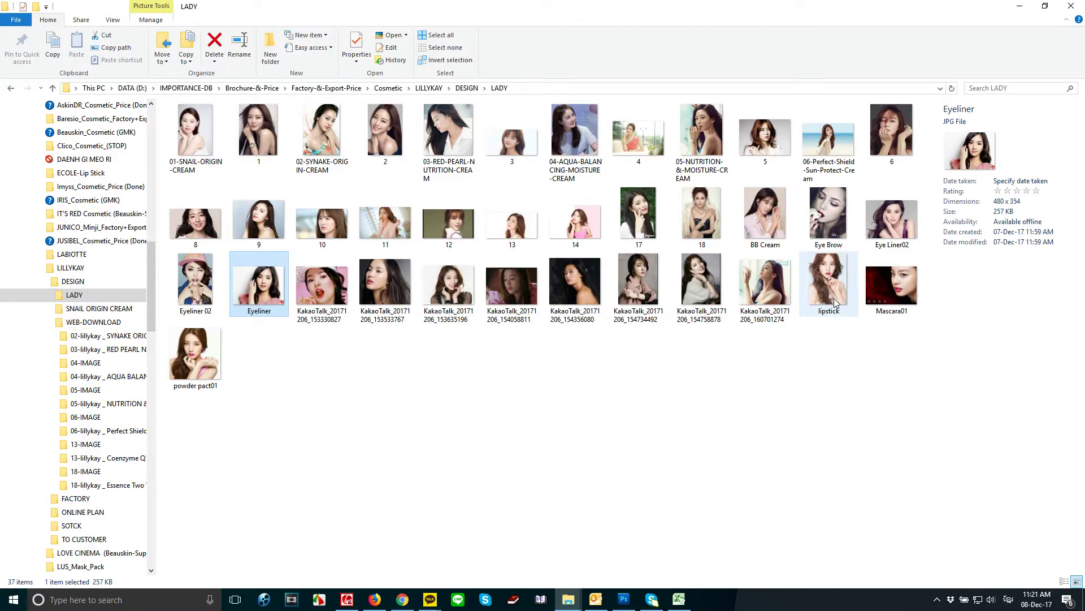
left_click(397, 226)
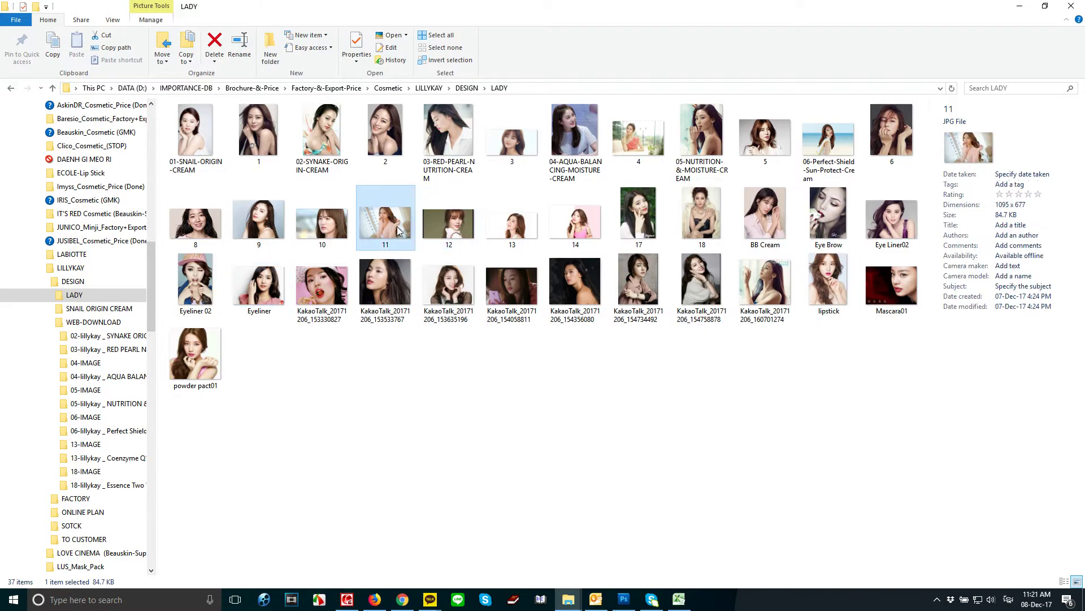
double_click(397, 227)
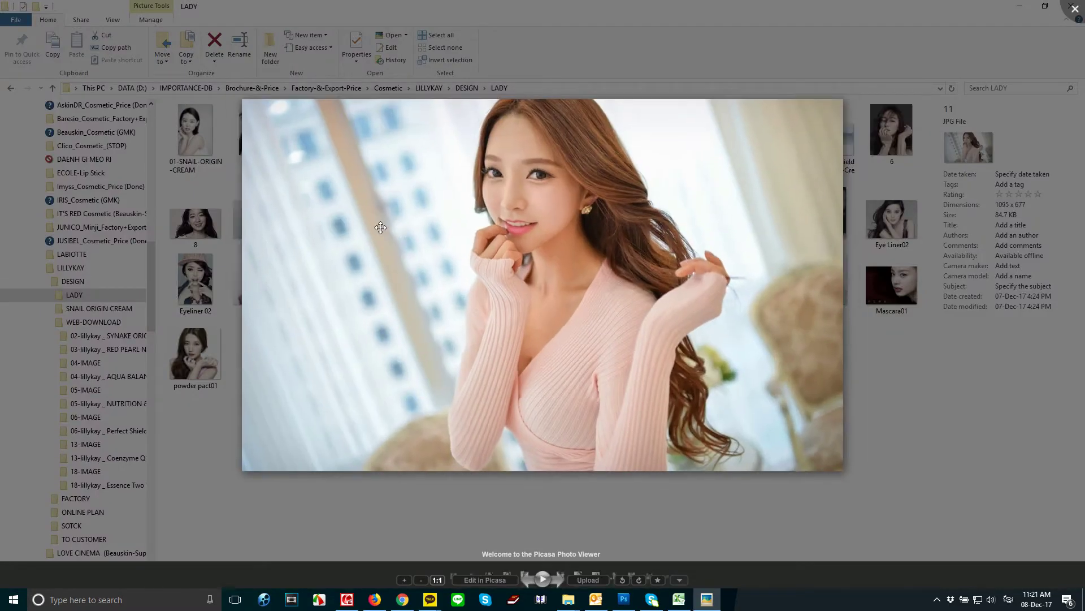
key("Escape")
left_click(324, 226)
double_click(324, 226)
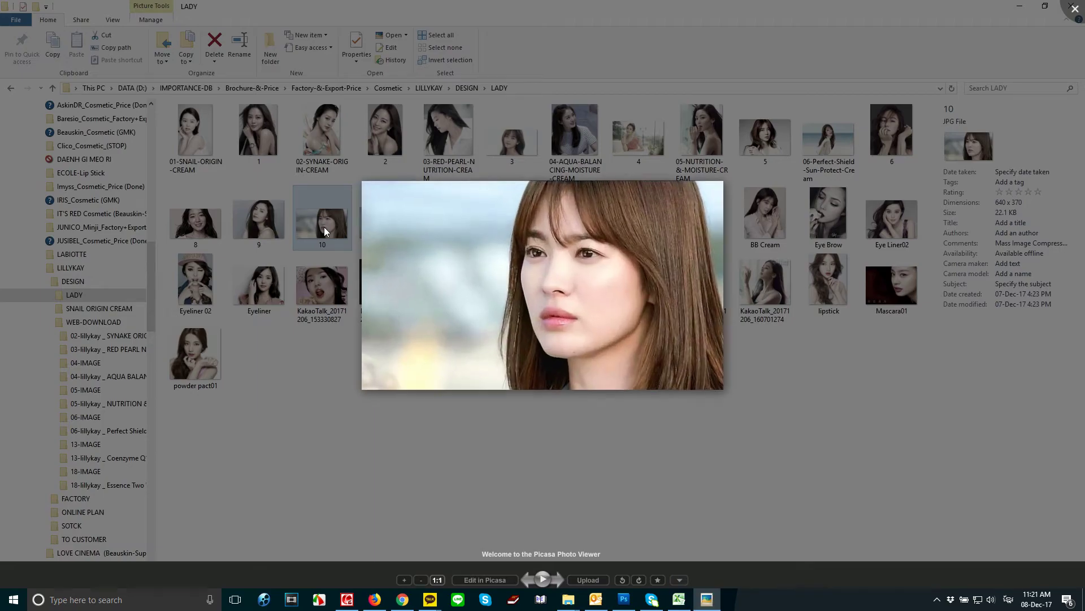
key("Escape")
left_click_drag(325, 229, 577, 396)
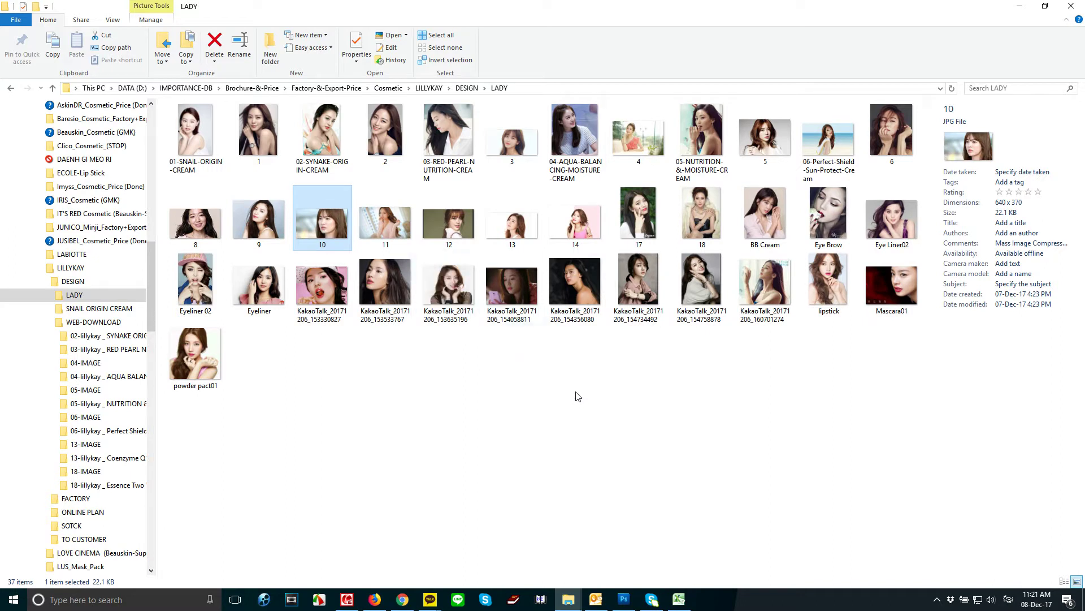
Preview the BB Cream photo enlarged after passing over Eye Liner02.
left_click(920, 228)
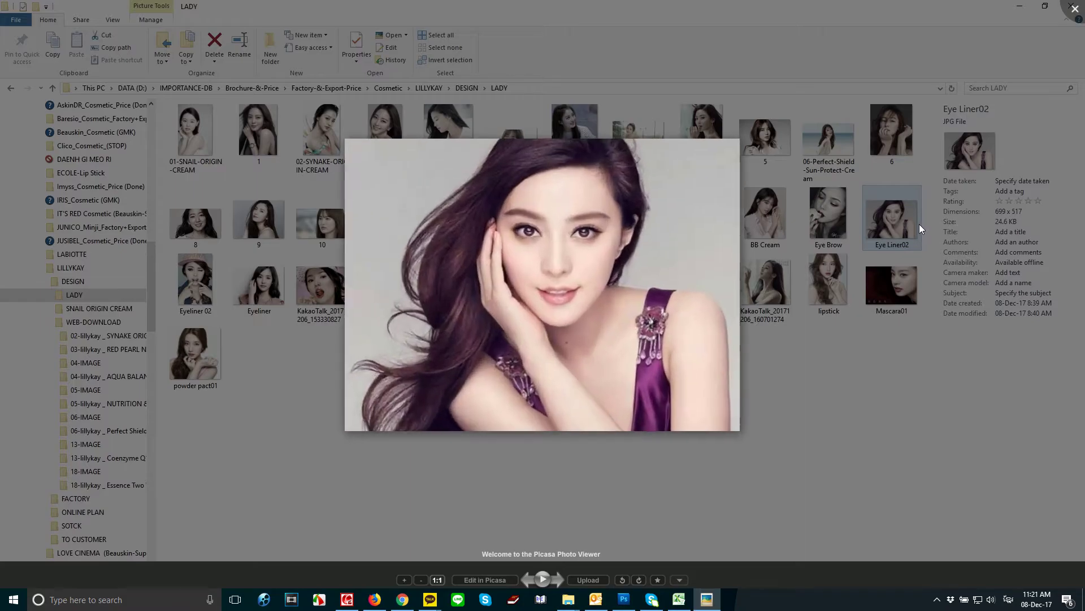
left_click(919, 224)
double_click(762, 219)
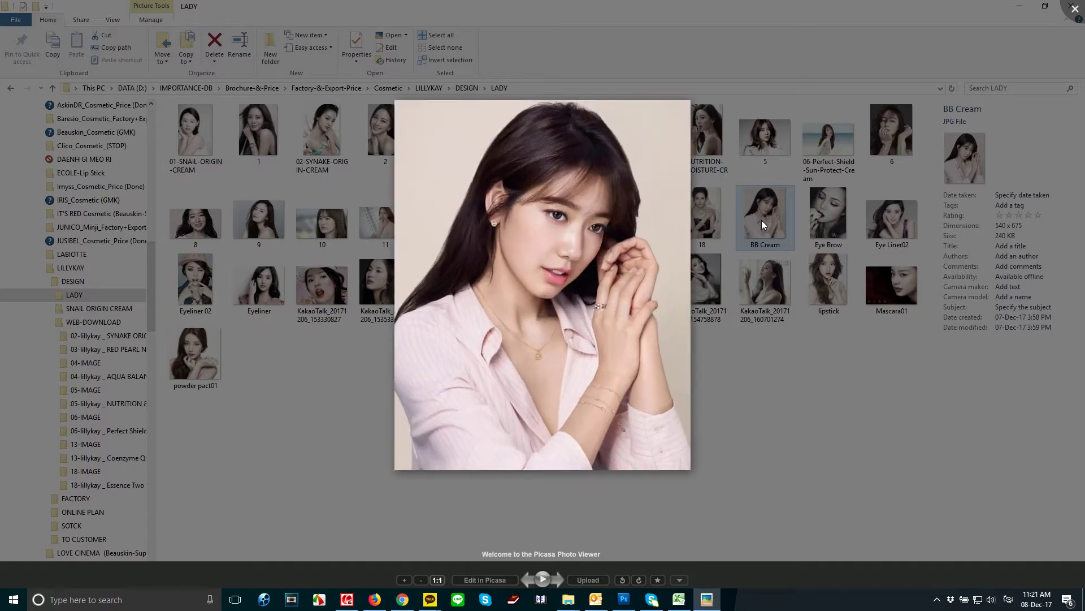
left_click(761, 219)
mouse_move(762, 219)
left_mouse_down()
mouse_move(670, 515)
mouse_move(624, 601)
left_mouse_up()
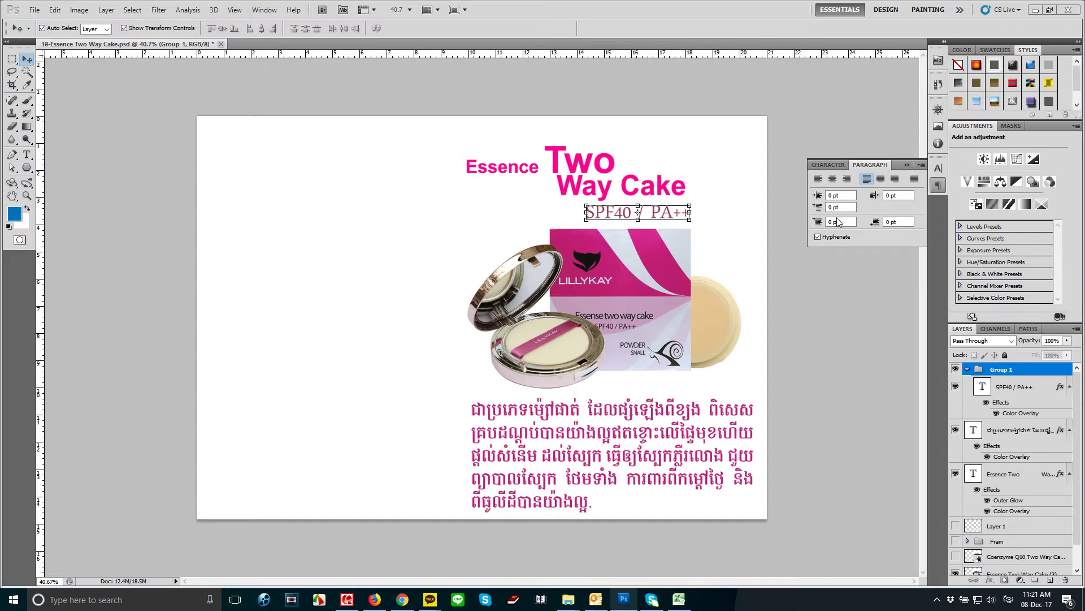
Compare Eye Liner02 and photos 5 and 6, then pick powder pact01.
left_click(1035, 9)
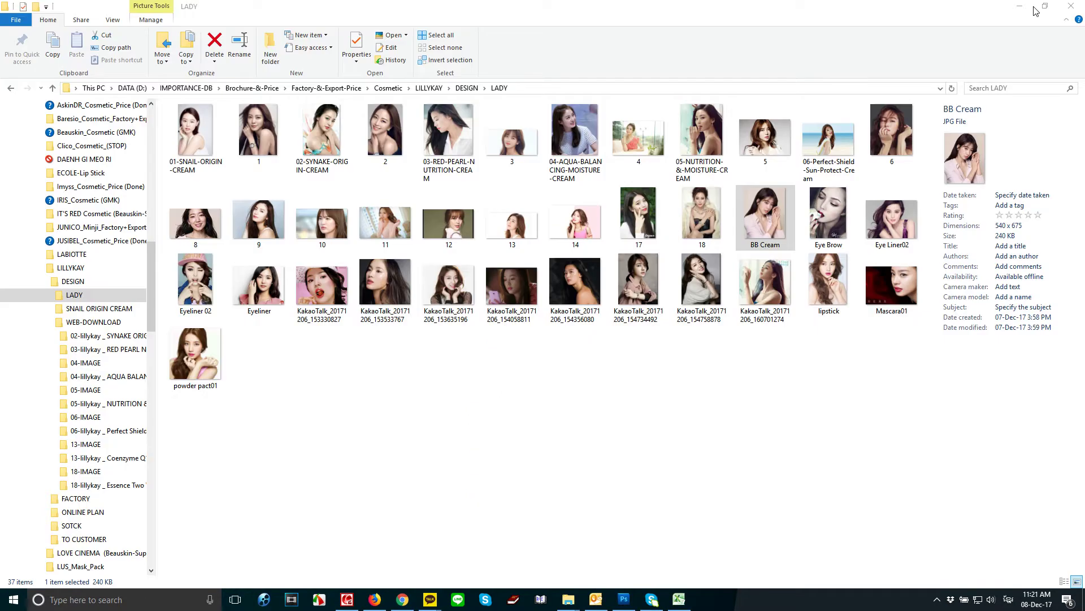
left_click(890, 220)
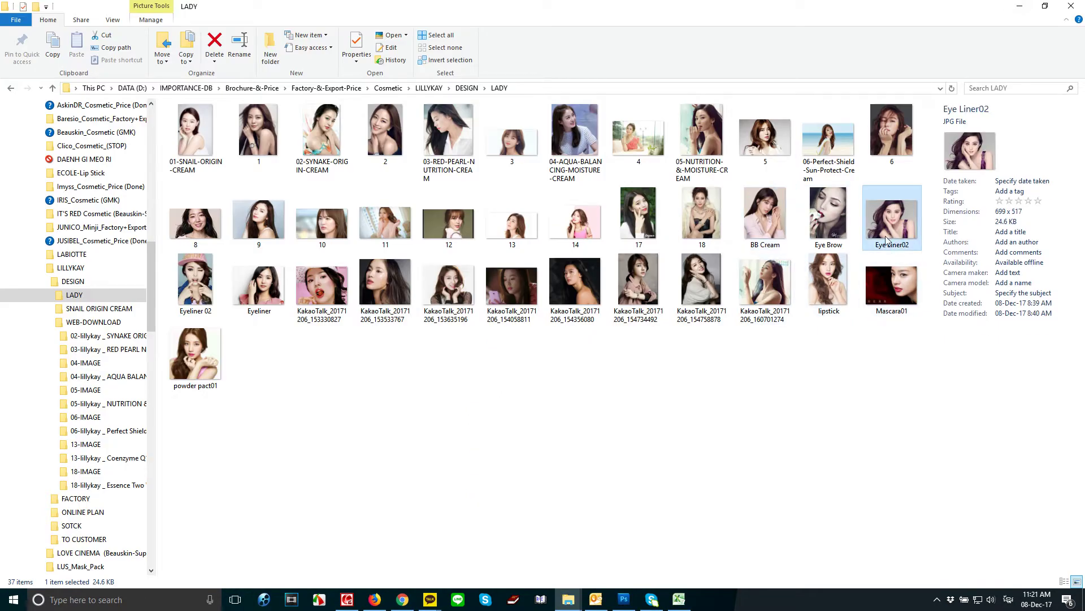
left_click(767, 147)
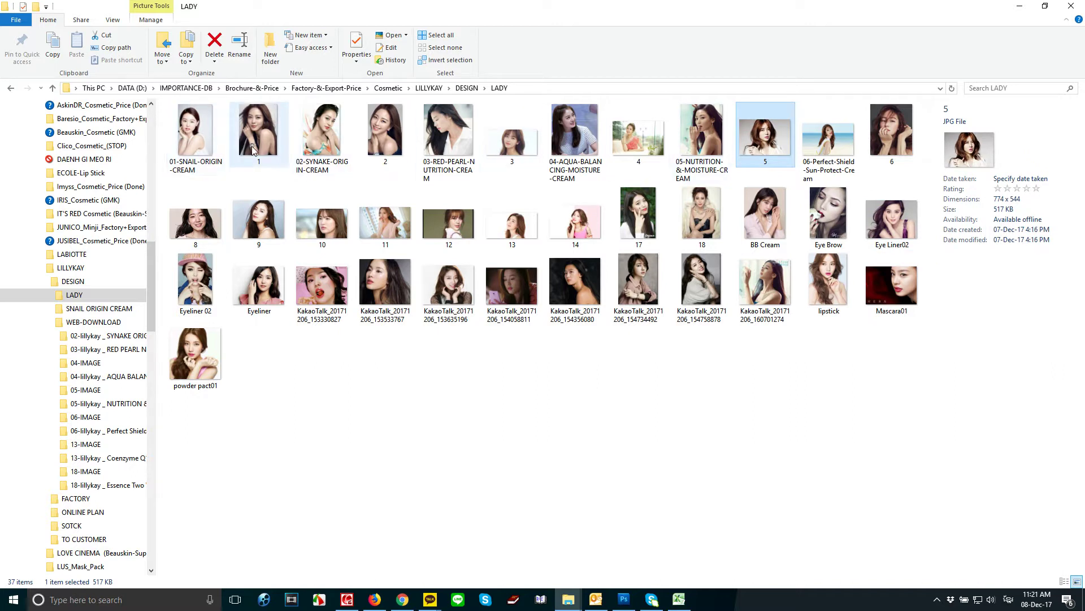
left_click(892, 133)
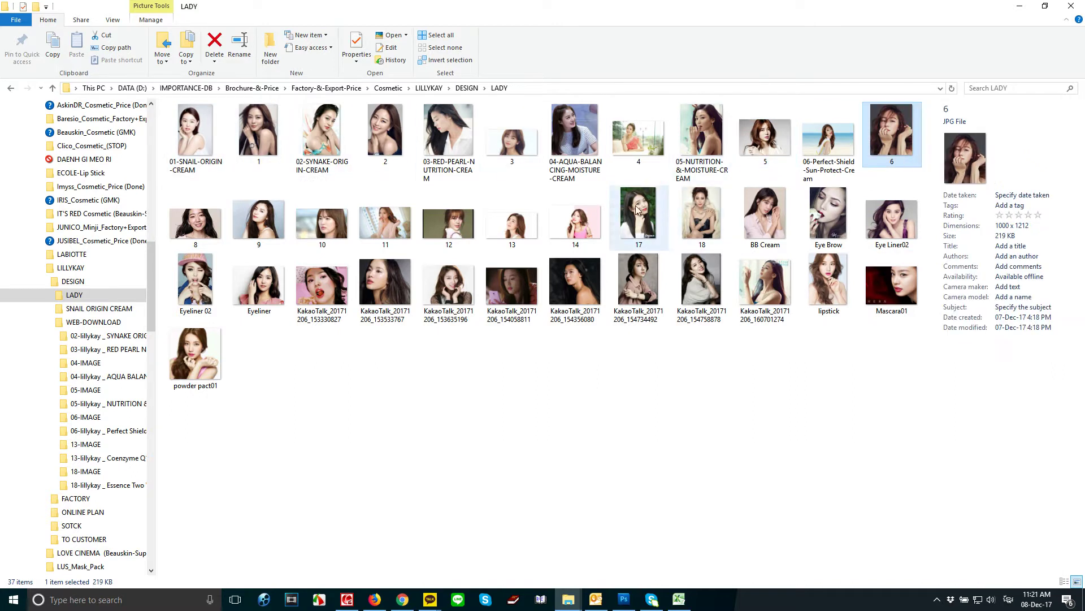
left_click(204, 372)
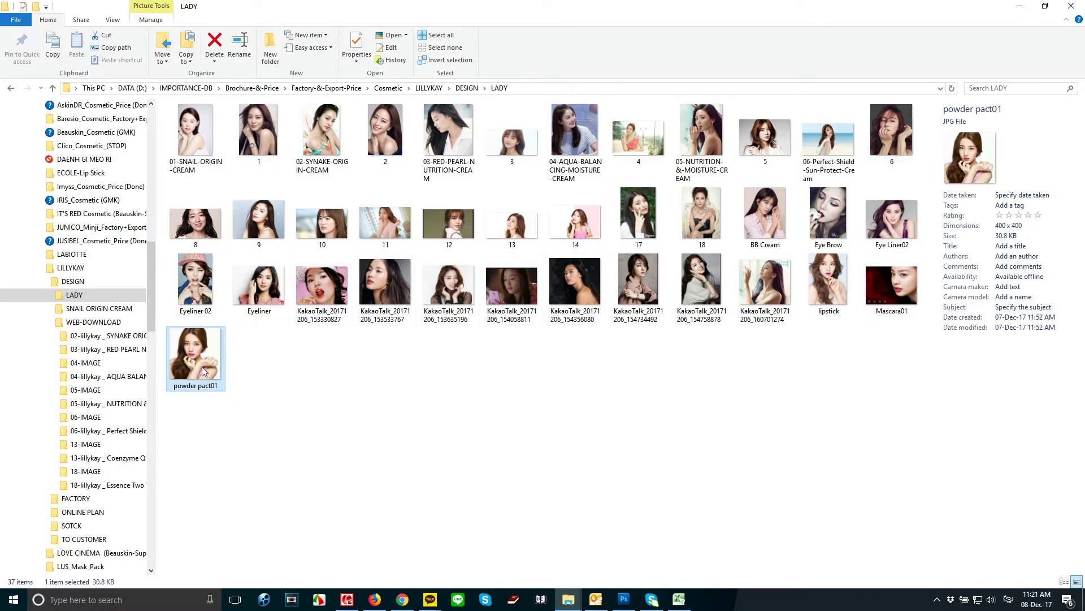
Place powder pact01 in the ad at about 105.6% and send it to the back.
mouse_move(200, 365)
left_mouse_down()
mouse_move(468, 476)
mouse_move(445, 409)
mouse_move(382, 329)
left_mouse_up()
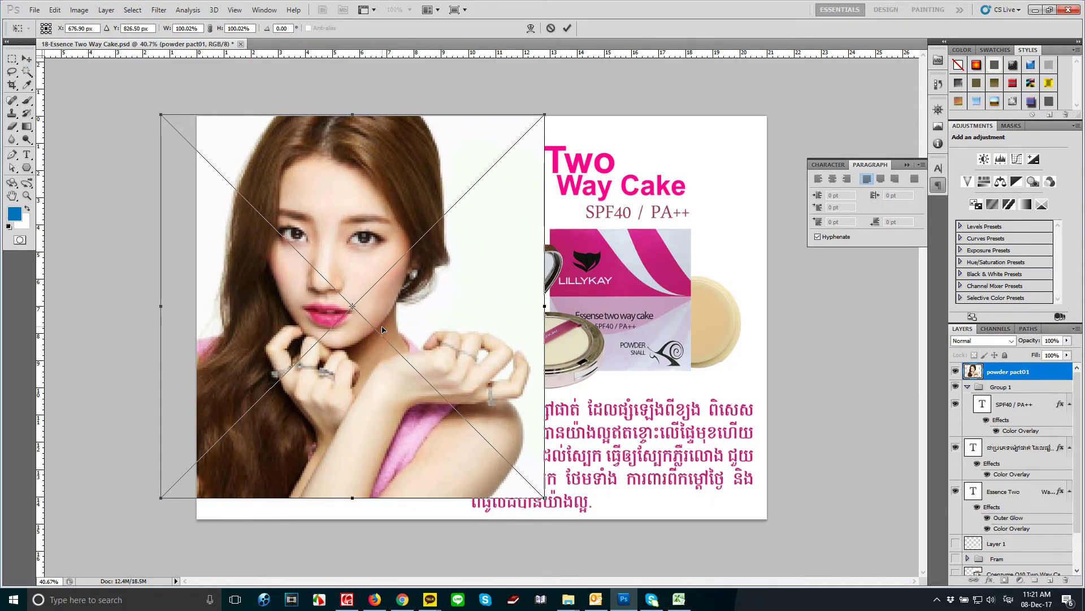
left_click_drag(545, 497, 566, 518)
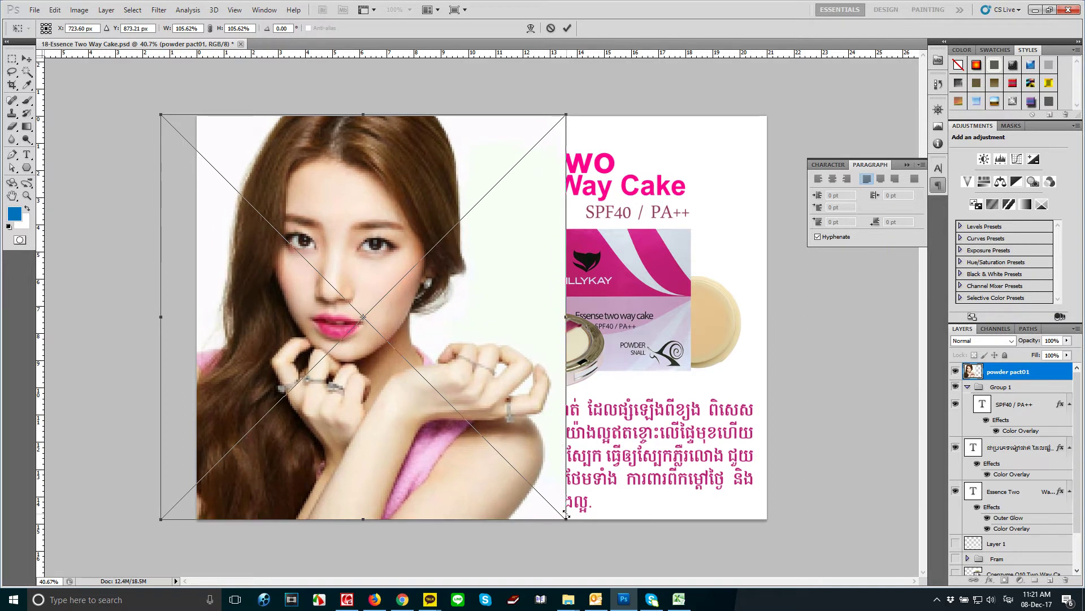
key("Return")
key("ctrl+shift+bracketleft")
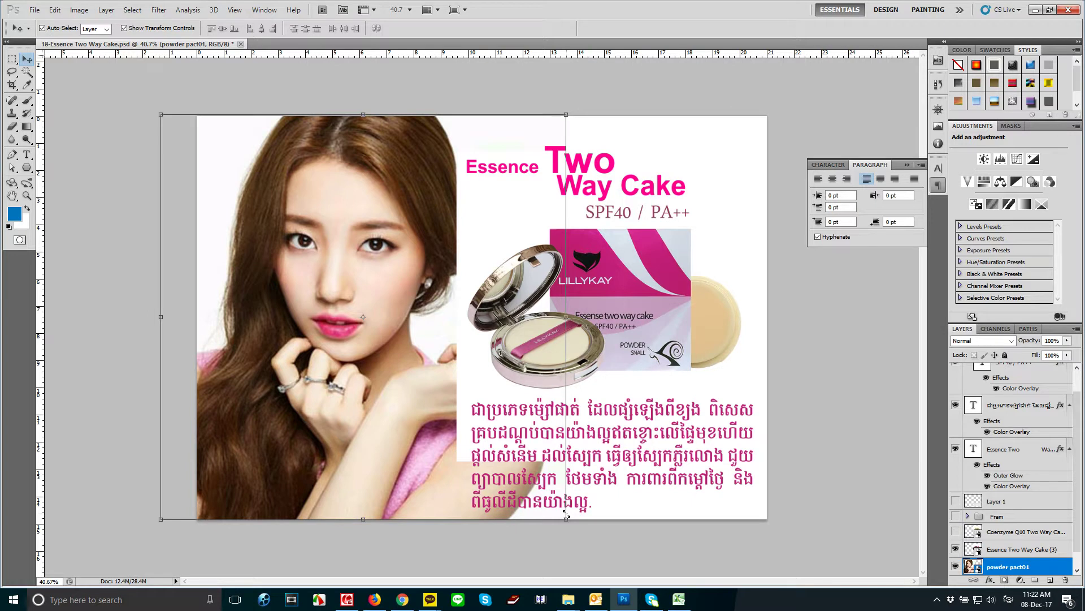
left_click(486, 272)
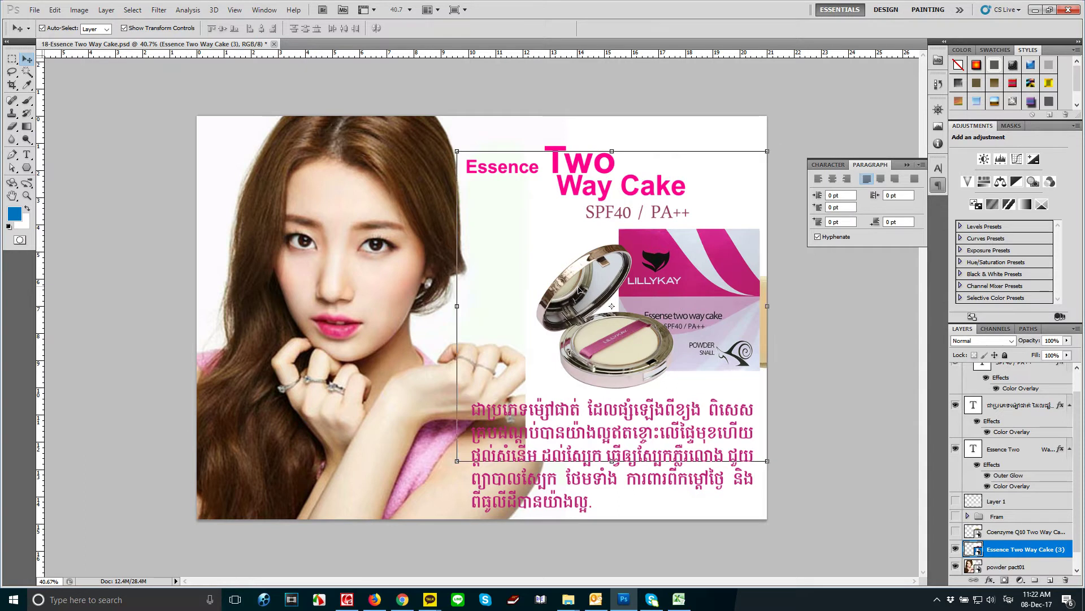
Trace a Pen path along the compact lid's edge, rim and lower edge.
scroll(611, 353, "up", 5)
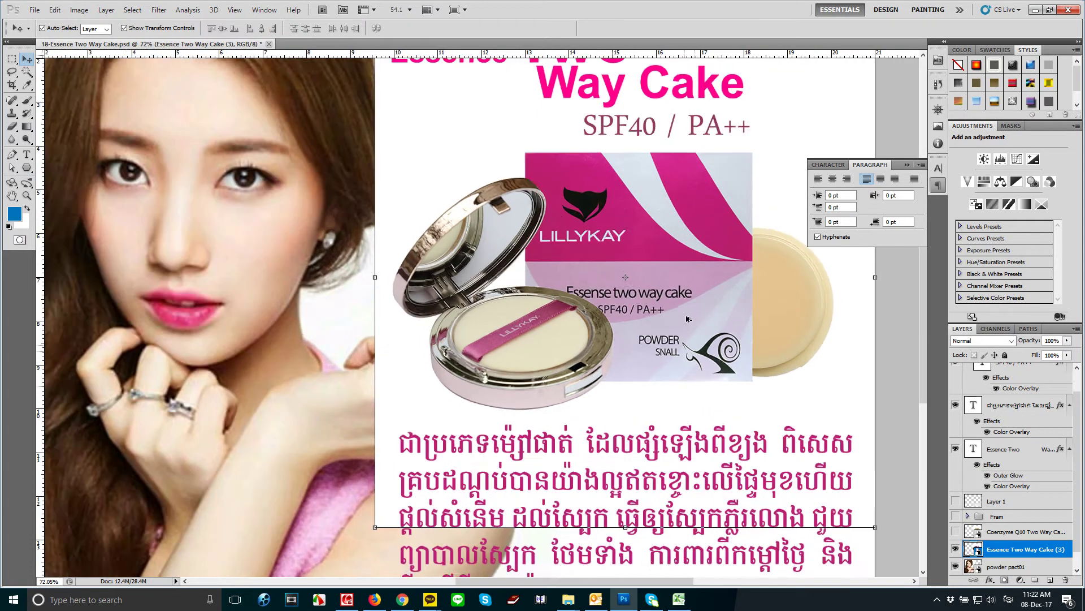
key("p")
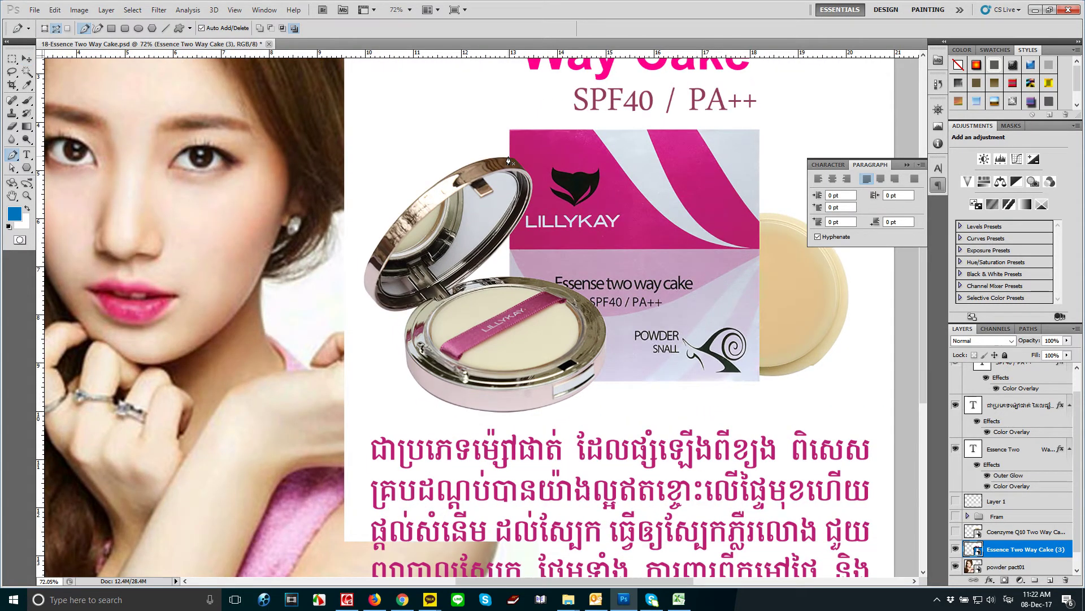
scroll(508, 162, "up", 2)
scroll(511, 162, "up", 3)
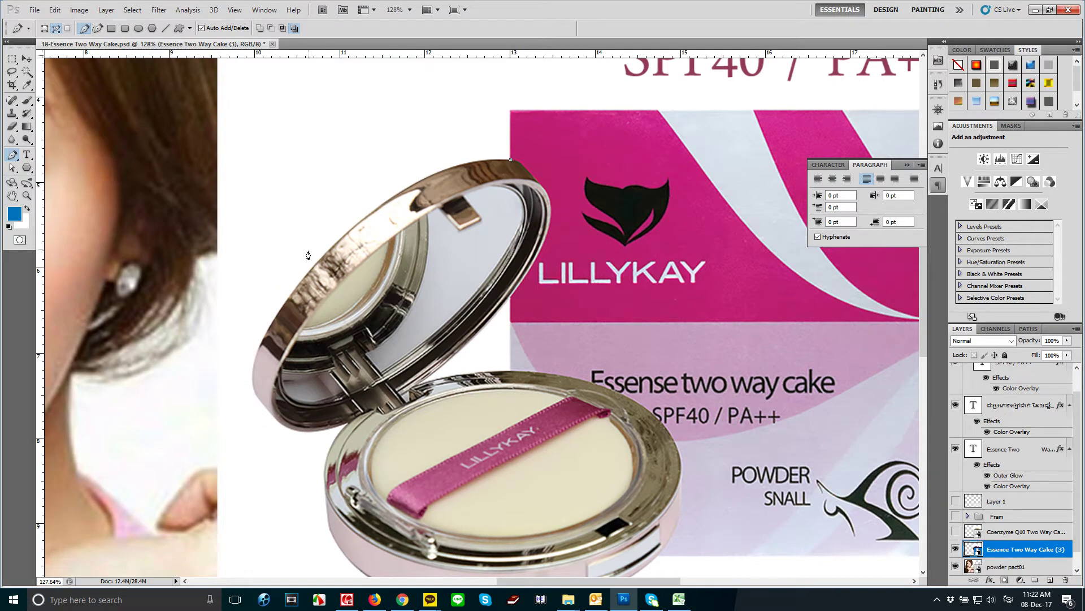
mouse_move(337, 240)
left_mouse_down()
mouse_move(254, 336)
mouse_move(241, 335)
left_mouse_up()
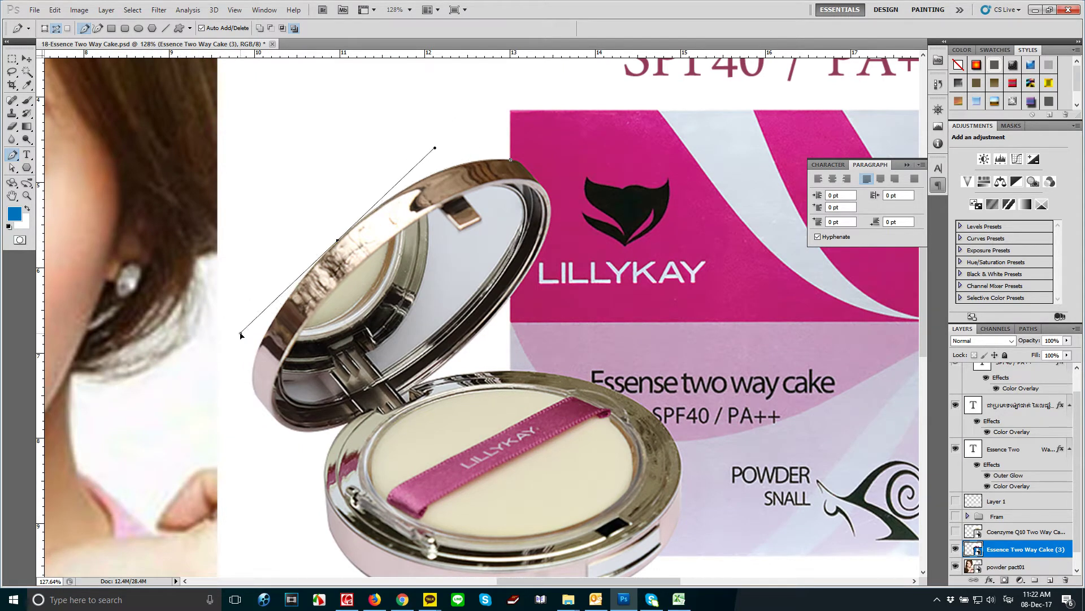
left_click(336, 242, "alt")
mouse_move(255, 391)
left_mouse_down()
mouse_move(271, 450)
mouse_move(280, 439)
mouse_move(272, 451)
left_mouse_up()
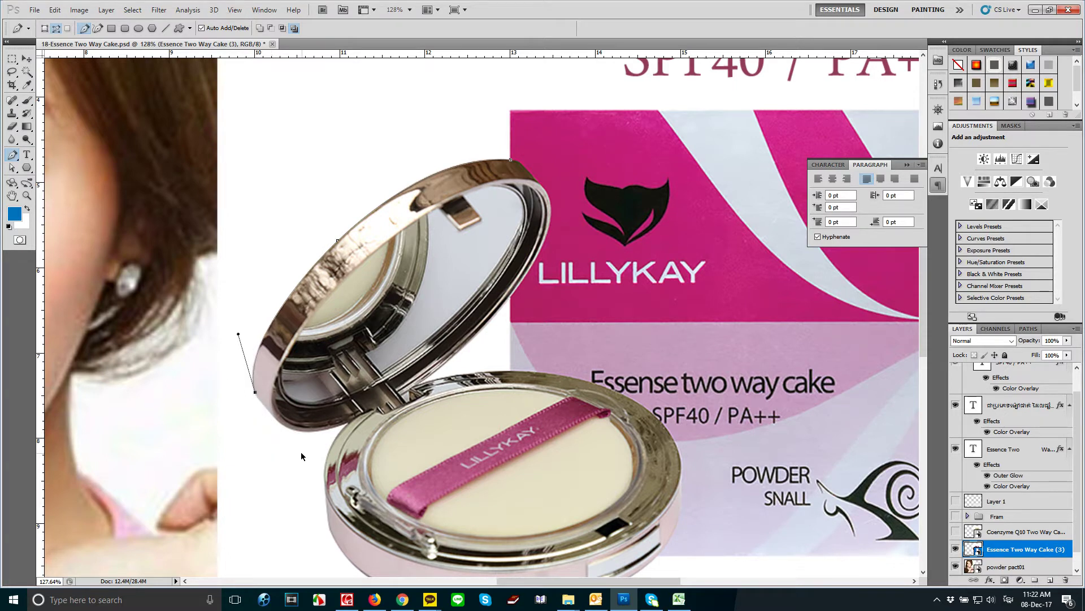
scroll(309, 440, "up", 3)
left_click_drag(297, 430, 343, 442)
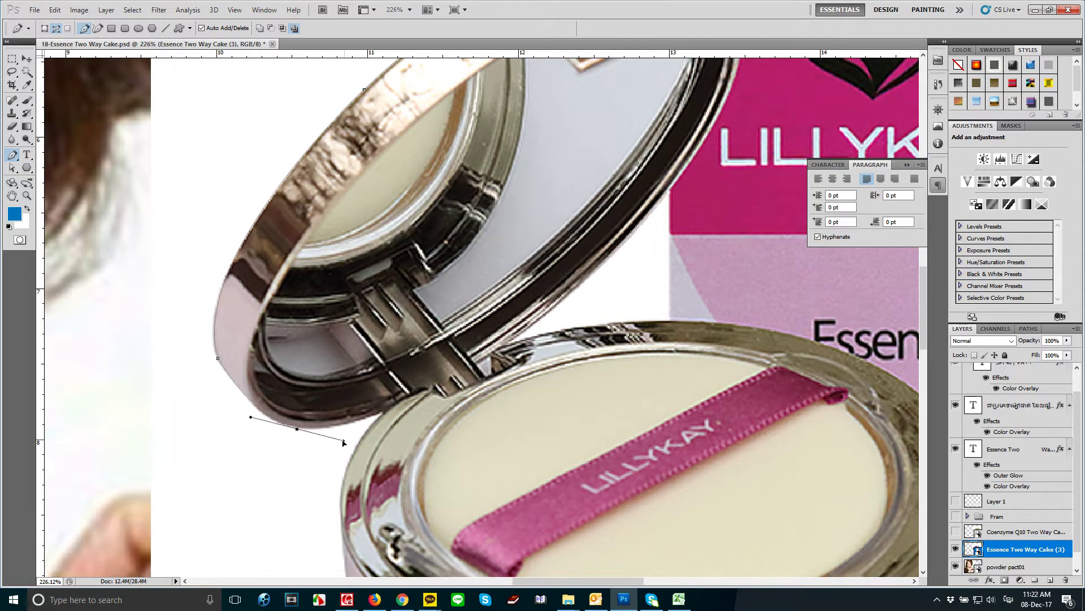
left_click(296, 429, "alt")
mouse_move(382, 415)
left_mouse_down()
mouse_move(416, 393)
mouse_move(421, 232)
left_mouse_up()
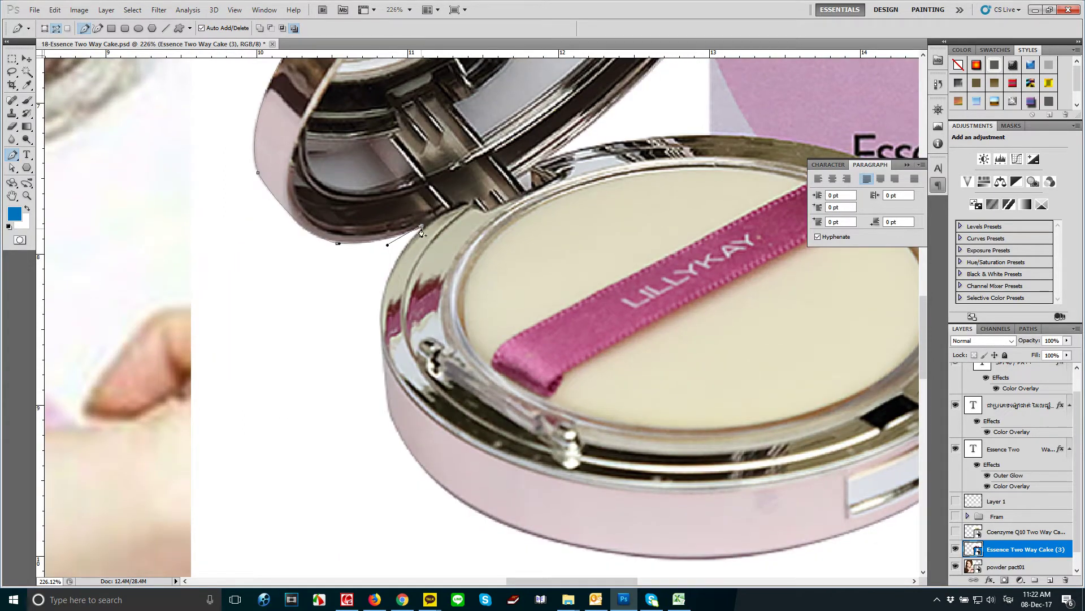
mouse_move(382, 346)
left_mouse_down()
mouse_move(406, 384)
mouse_move(390, 425)
left_mouse_up()
scroll(376, 342, "down", 2)
Continue the path along the compact's bottom and up its right edge.
left_click_drag(355, 309, 373, 344)
left_click_drag(601, 450, 799, 477)
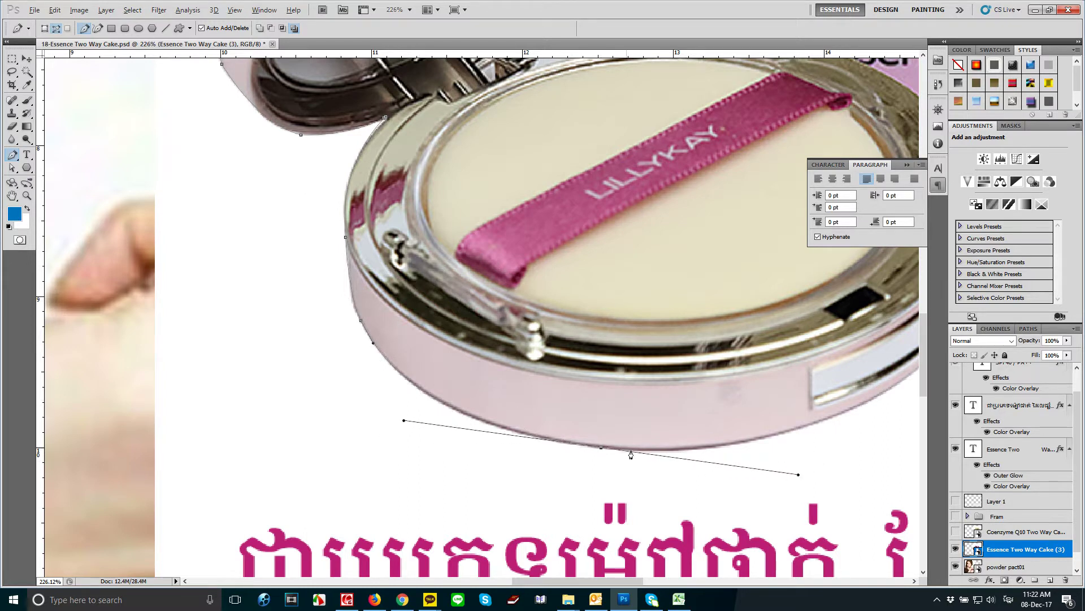
left_click_drag(763, 453, 472, 472)
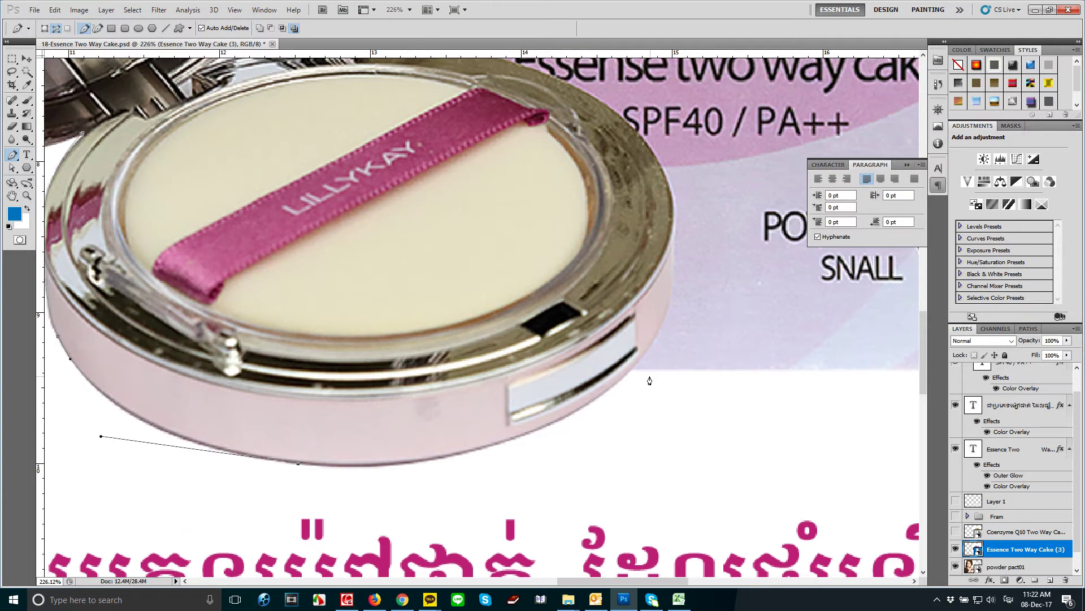
mouse_move(630, 370)
left_mouse_down()
mouse_move(597, 435)
mouse_move(505, 488)
left_mouse_up()
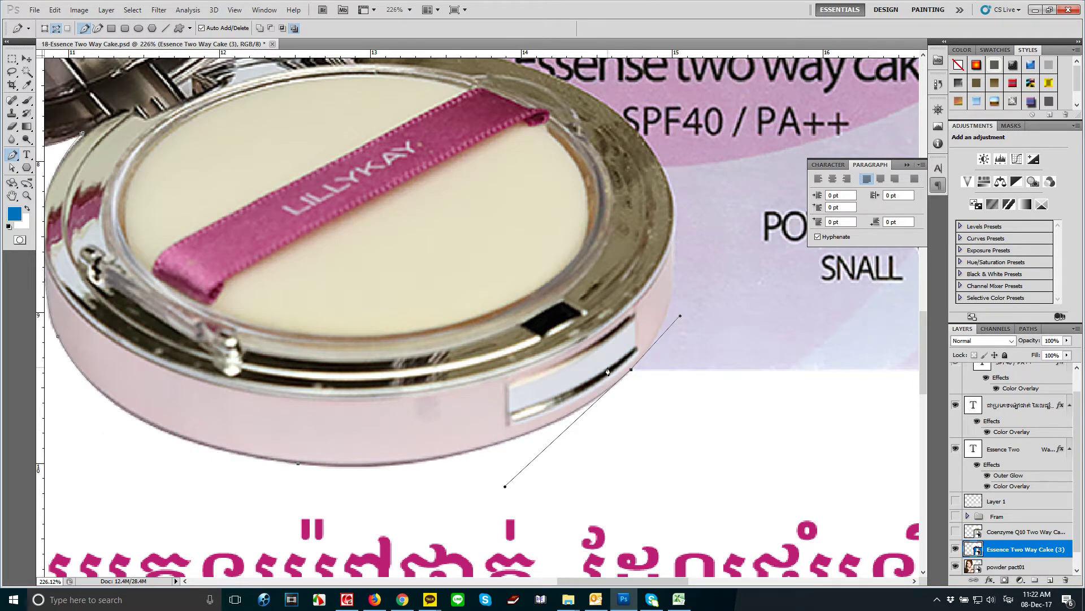
left_click(631, 370, "alt")
key("ctrl+z")
scroll(746, 388, "up", 1)
scroll(751, 407, "right", 5)
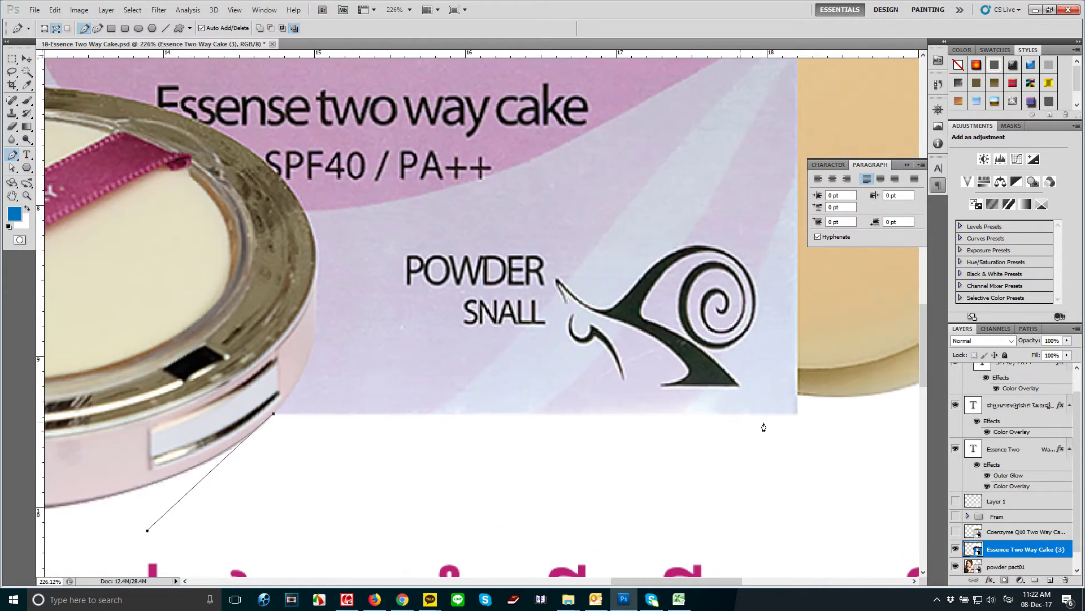
left_click(798, 414)
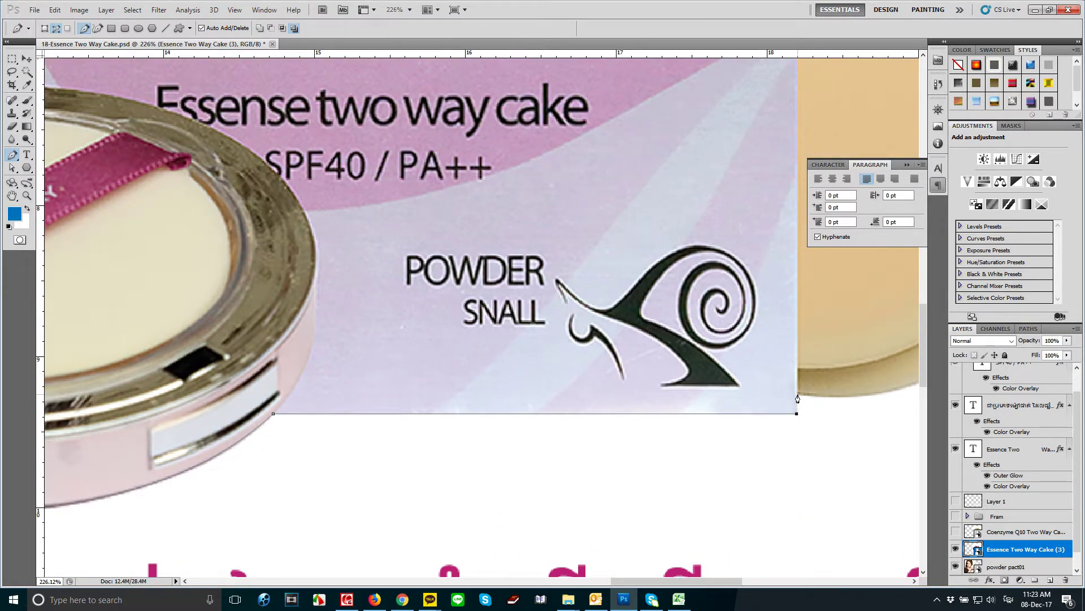
left_click_drag(836, 412, 518, 490)
left_click_drag(622, 450, 689, 403)
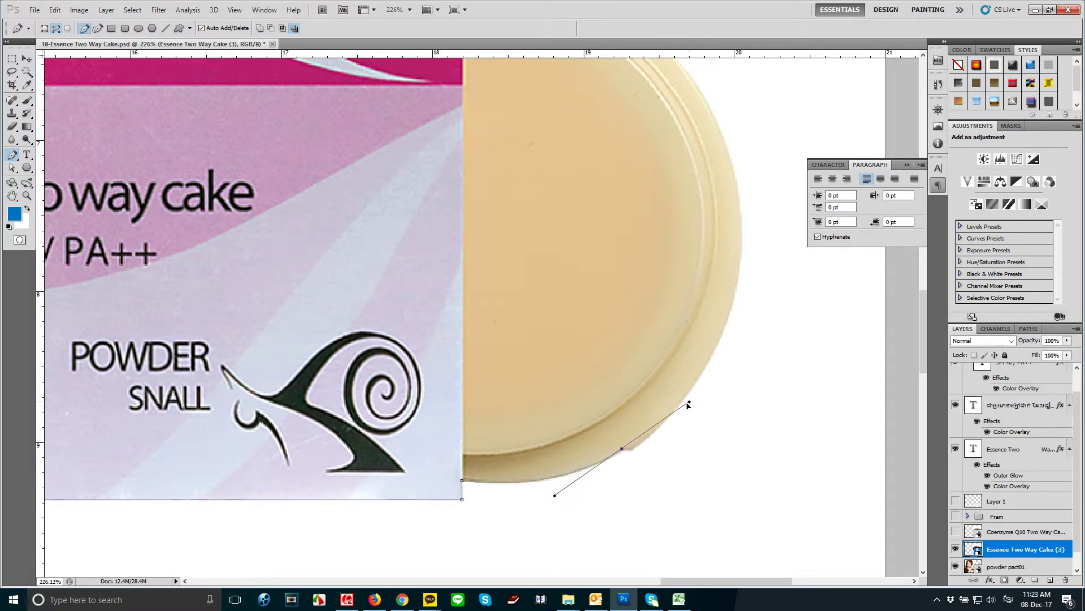
left_click(624, 449, "alt")
left_click_drag(633, 449, 639, 448)
left_click_drag(736, 291, 760, 188)
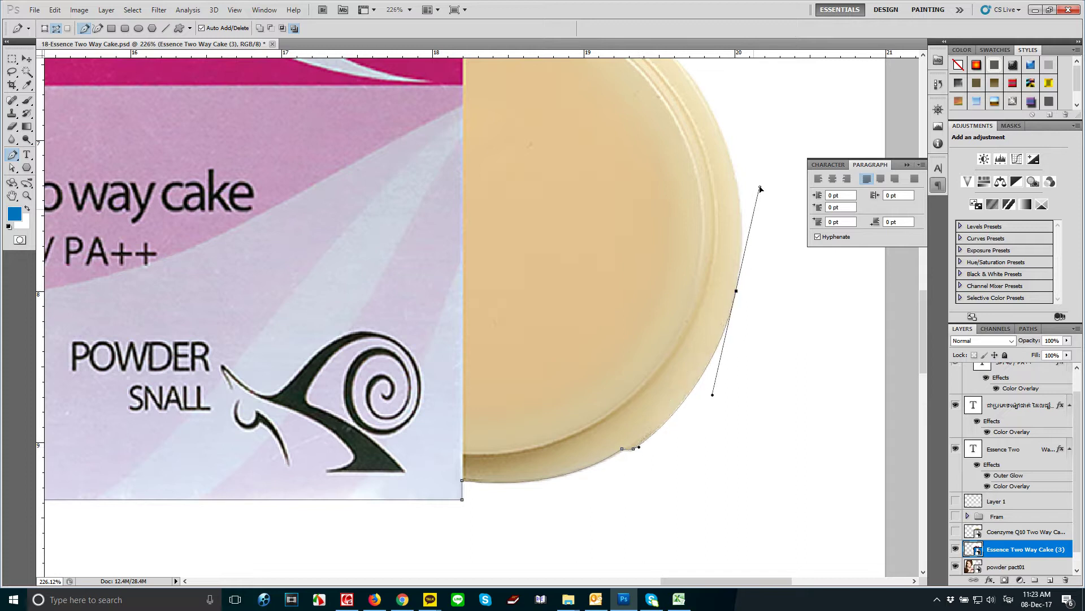
left_click(736, 291, "alt")
Finish the path around the compact's top rim and along the box's top edge.
scroll(746, 195, "up", 3)
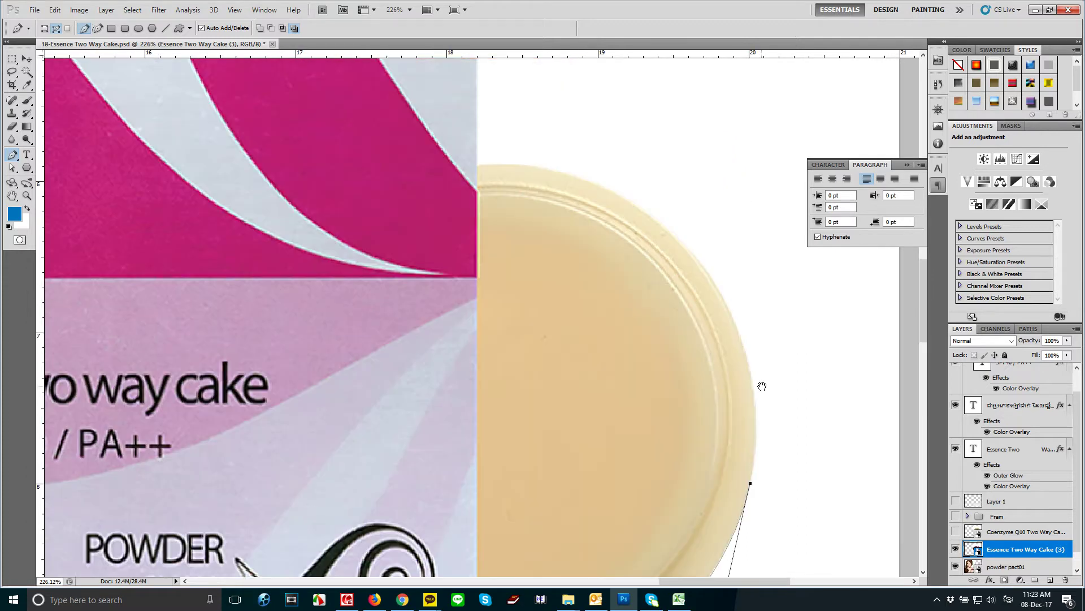
left_click_drag(703, 270, 639, 215)
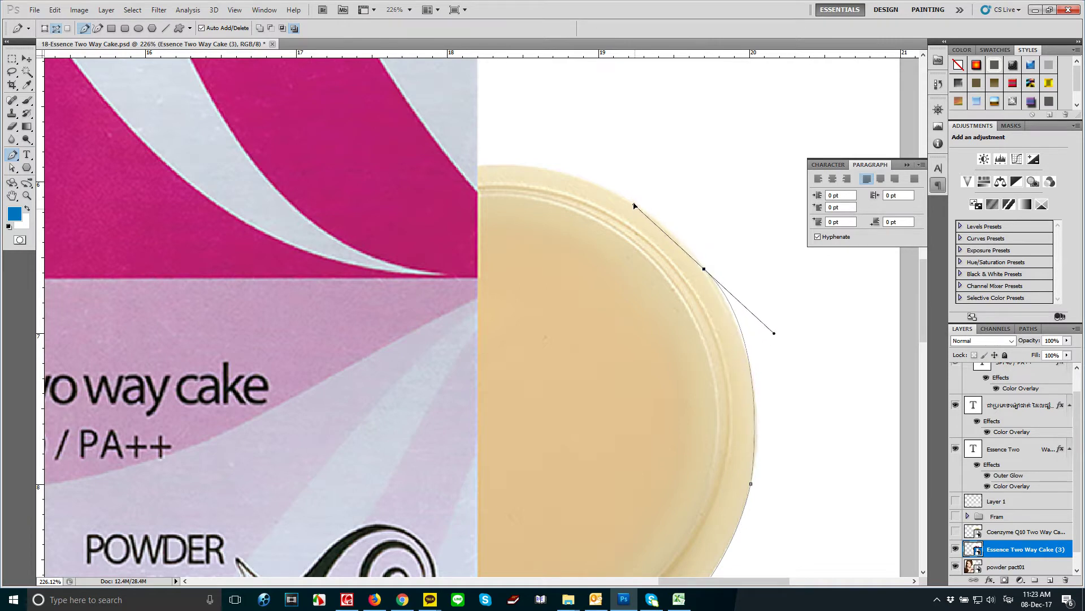
left_click_drag(639, 214, 636, 175)
left_click(704, 269, "alt")
left_click_drag(478, 167, 339, 187)
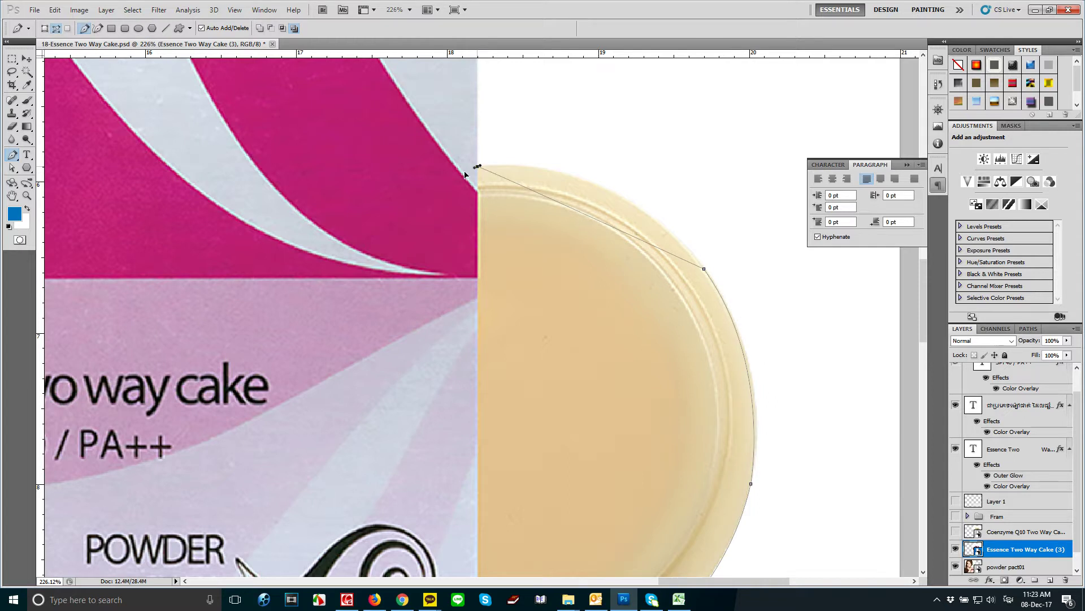
left_click(478, 166, "alt")
scroll(589, 203, "up", 5)
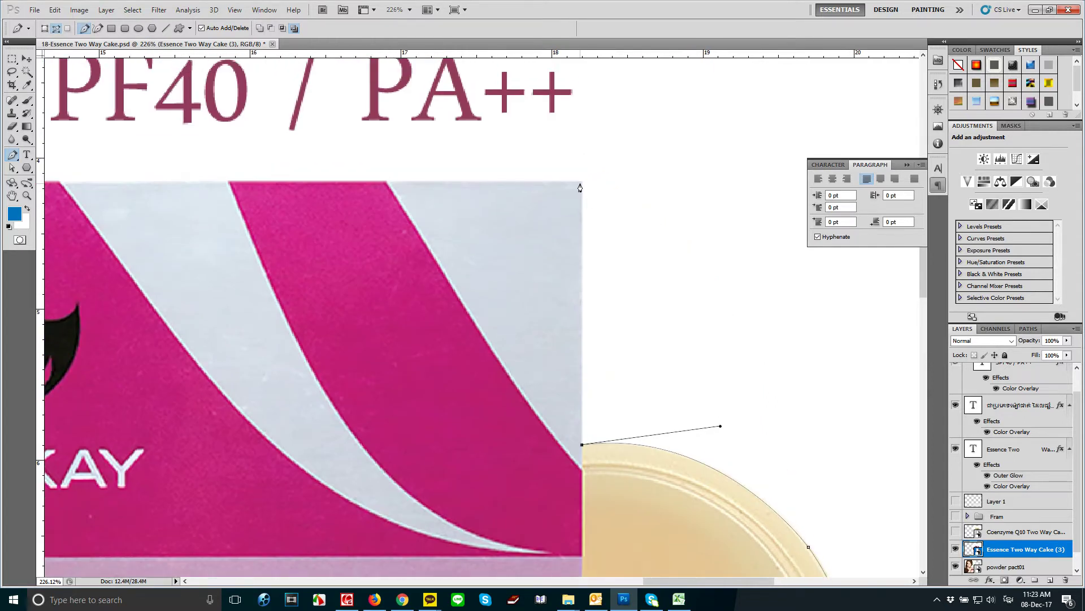
left_click_drag(215, 212, 836, 243)
left_click(371, 206)
Feather the path selection, copy the product to Layer 3, and hide the original layer.
key("ctrl+Return")
key("shift+F6")
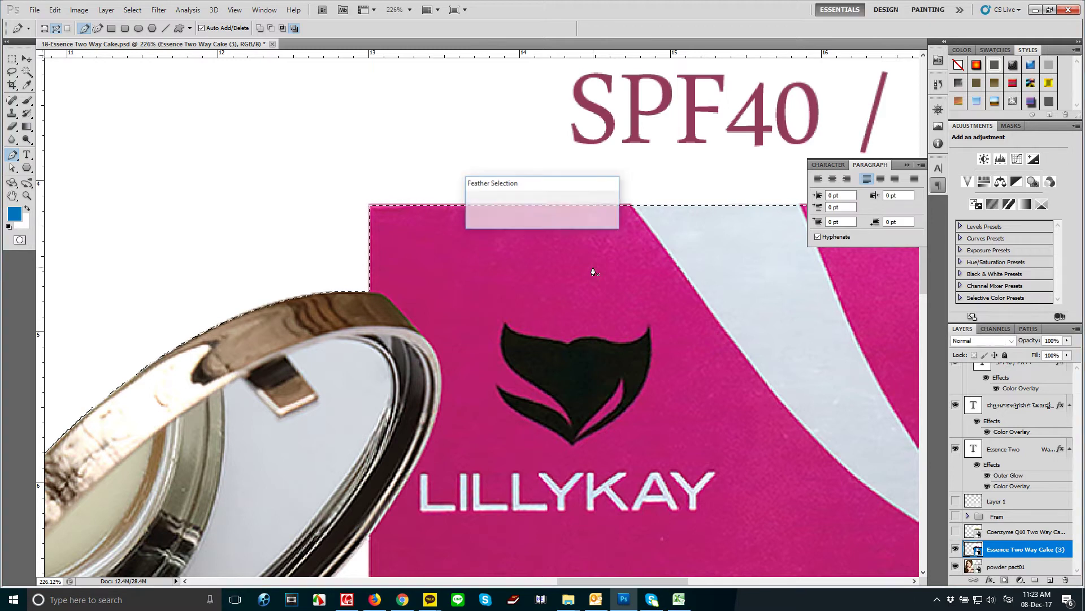
key("Return")
key("ctrl+j")
left_click(955, 567)
scroll(582, 294, "down", 5)
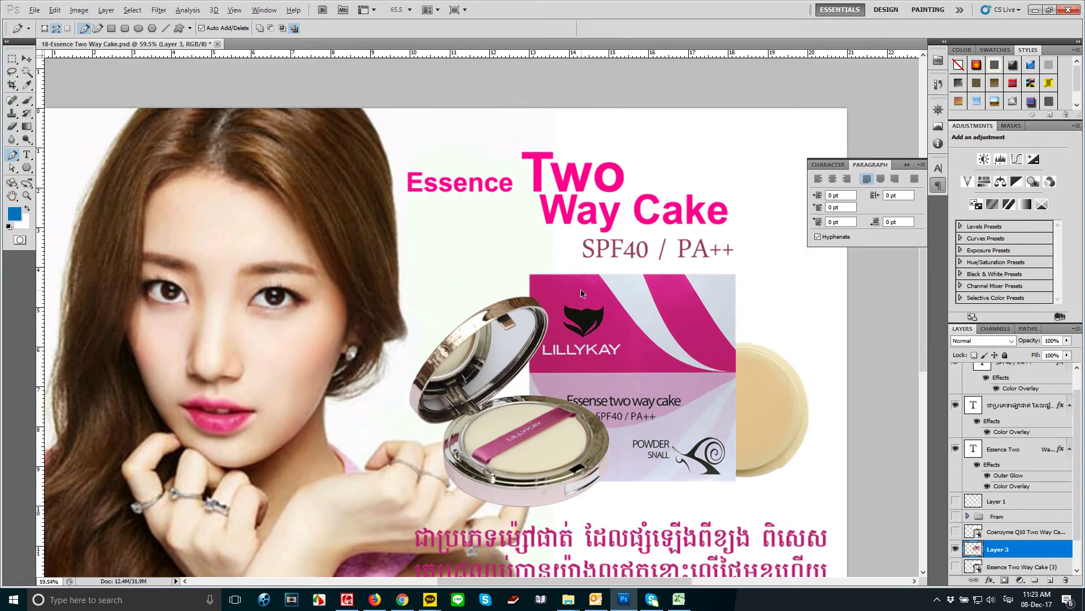
scroll(582, 293, "down", 1)
scroll(582, 293, "down", 1)
Bring the cut-out Layer 3 to the top of the layer stack.
key("v")
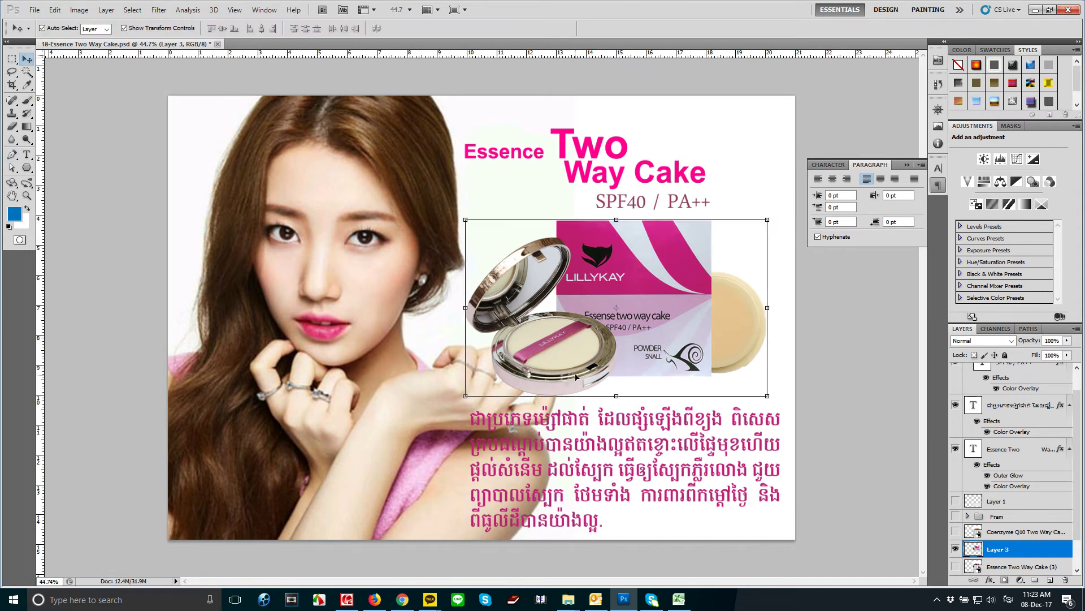
scroll(650, 365, "up", 2)
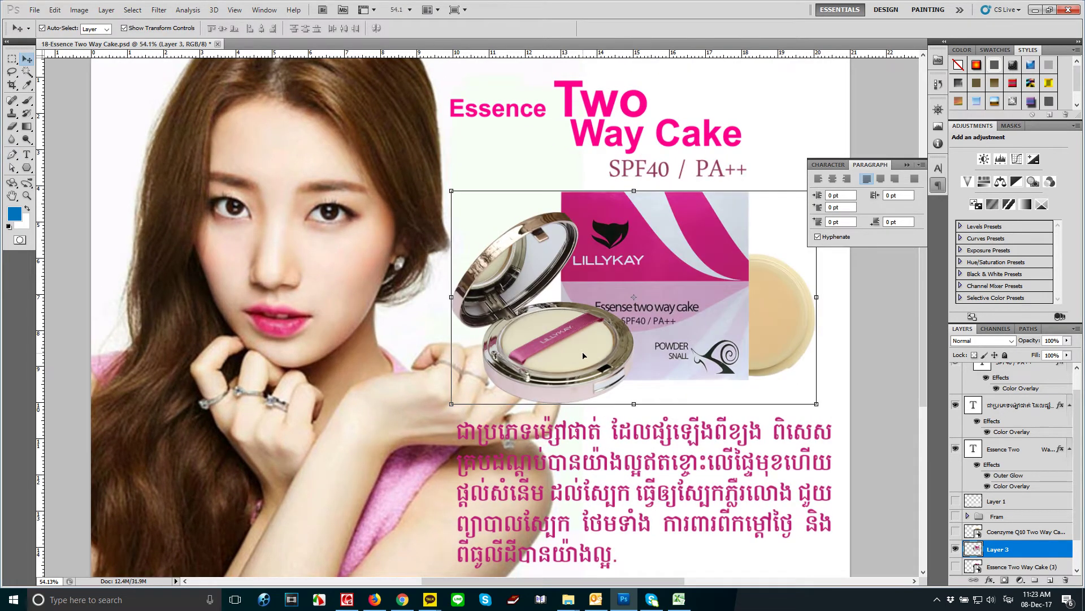
key("ctrl+bracketleft")
key("ctrl+bracketleft")
key("ctrl+bracketright")
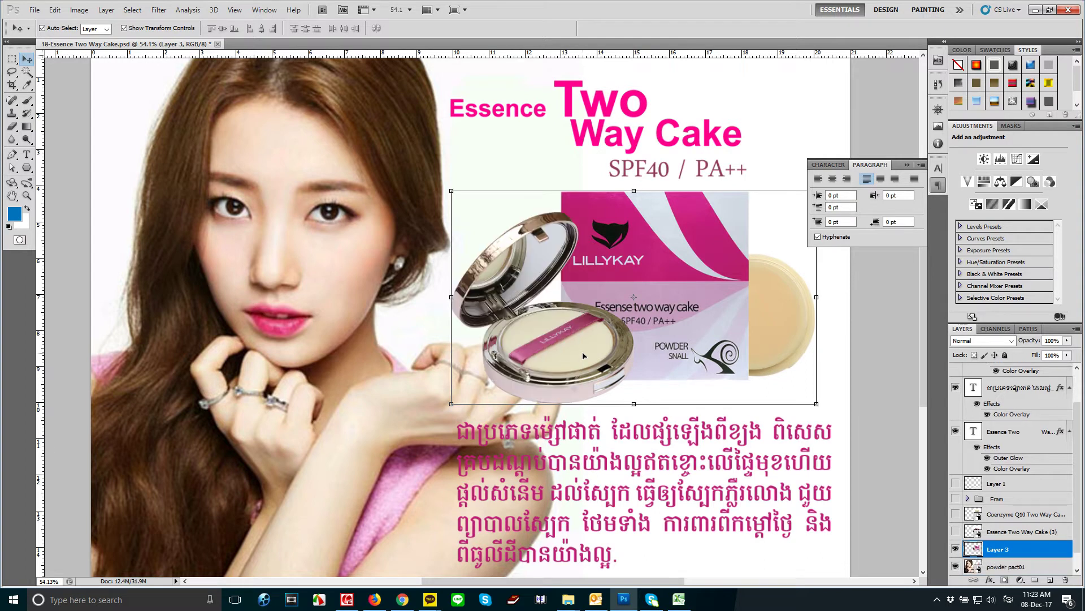
key("ctrl+shift+bracketright")
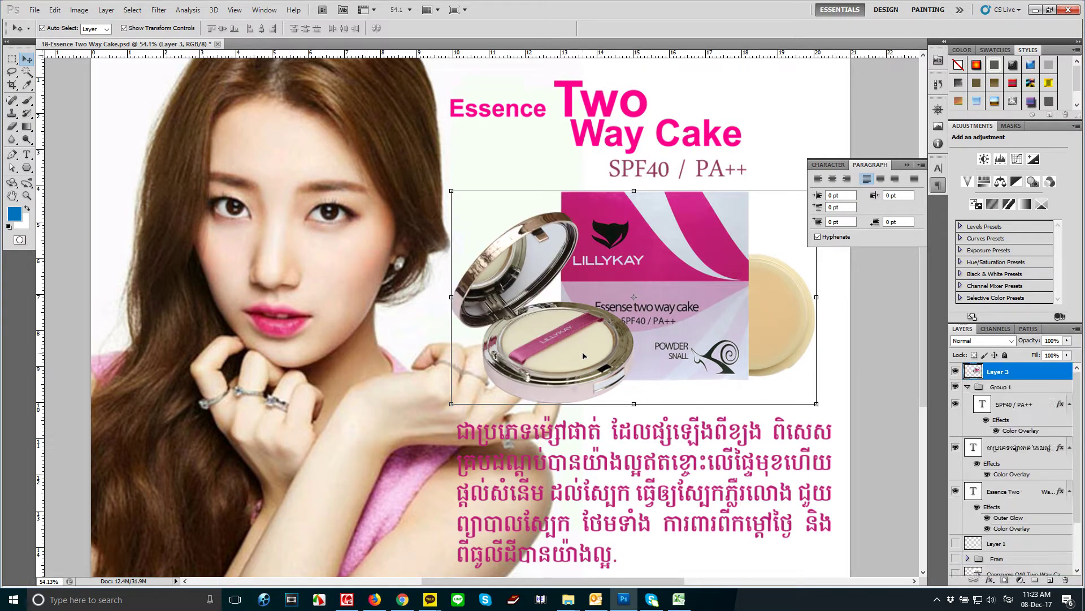
scroll(472, 280, "down", 1)
scroll(433, 290, "down", 1)
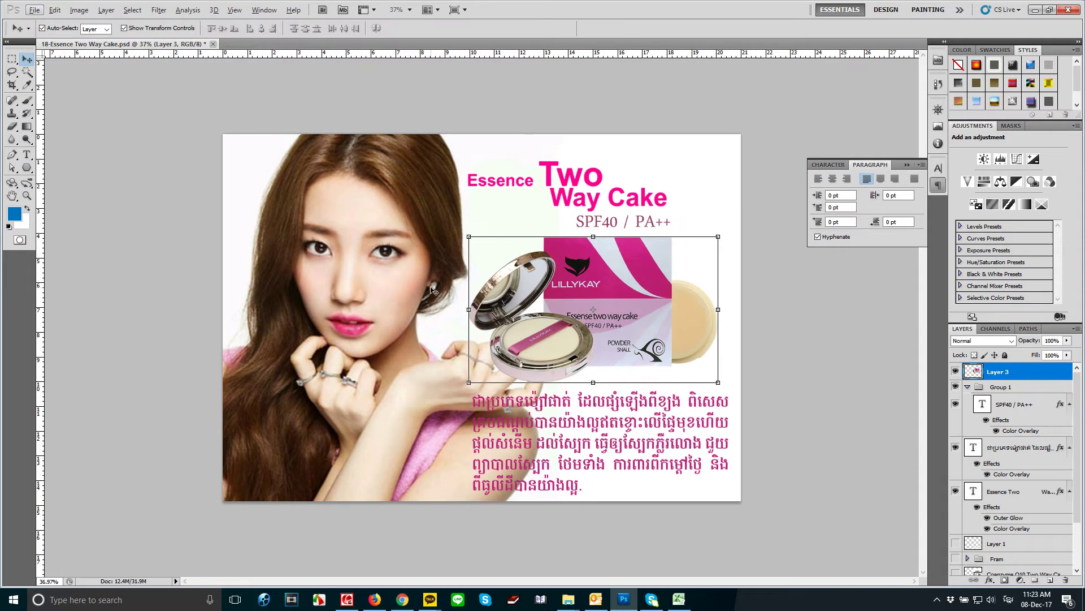
Search Google for 'pink background hart' in a new Chrome tab.
left_click(402, 600)
left_click(343, 8)
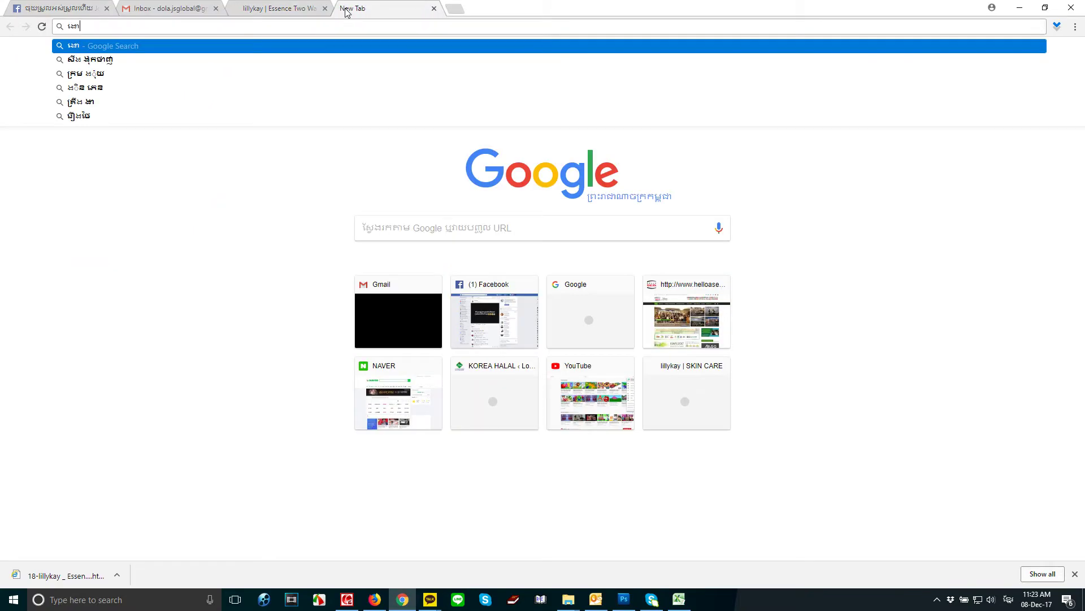
type("google.com")
key("Return")
type("pink background")
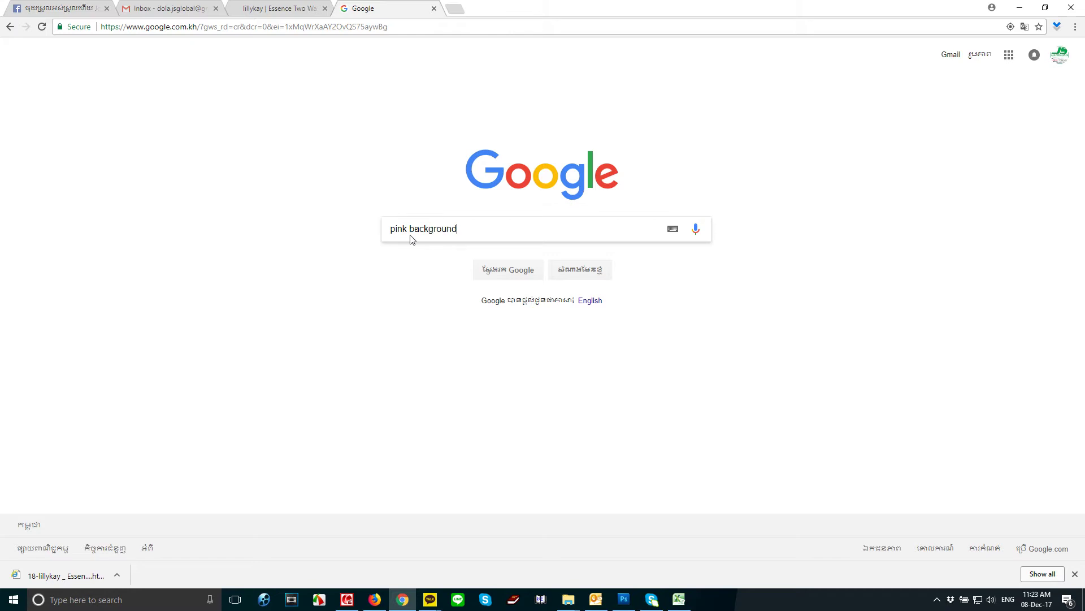
type("hart")
key("Return")
Open the pink heart bokeh image result and copy it.
left_click(155, 101)
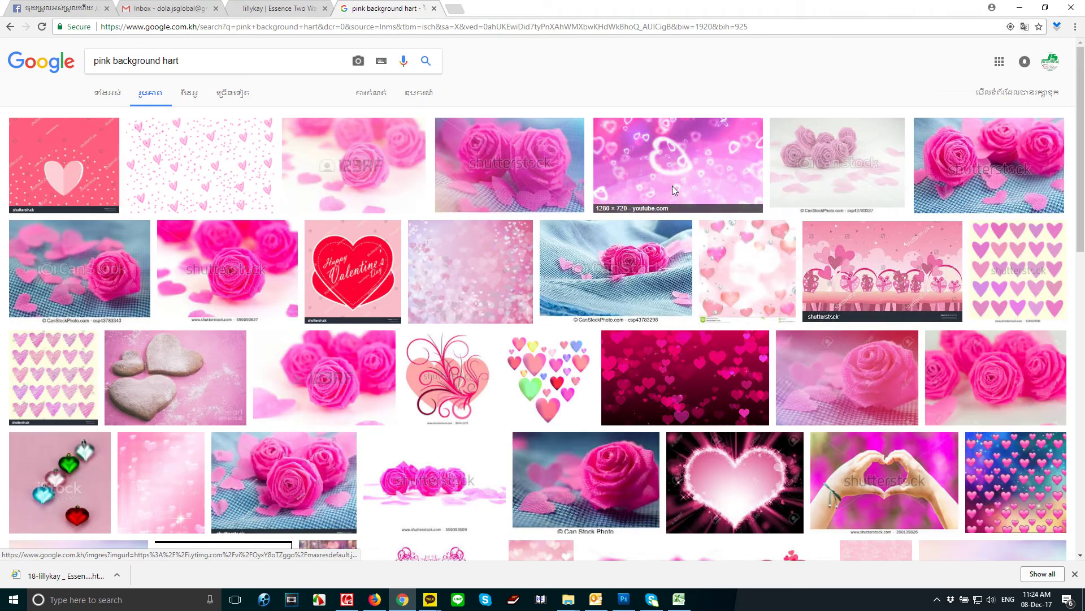
left_click(674, 187)
right_click(581, 369)
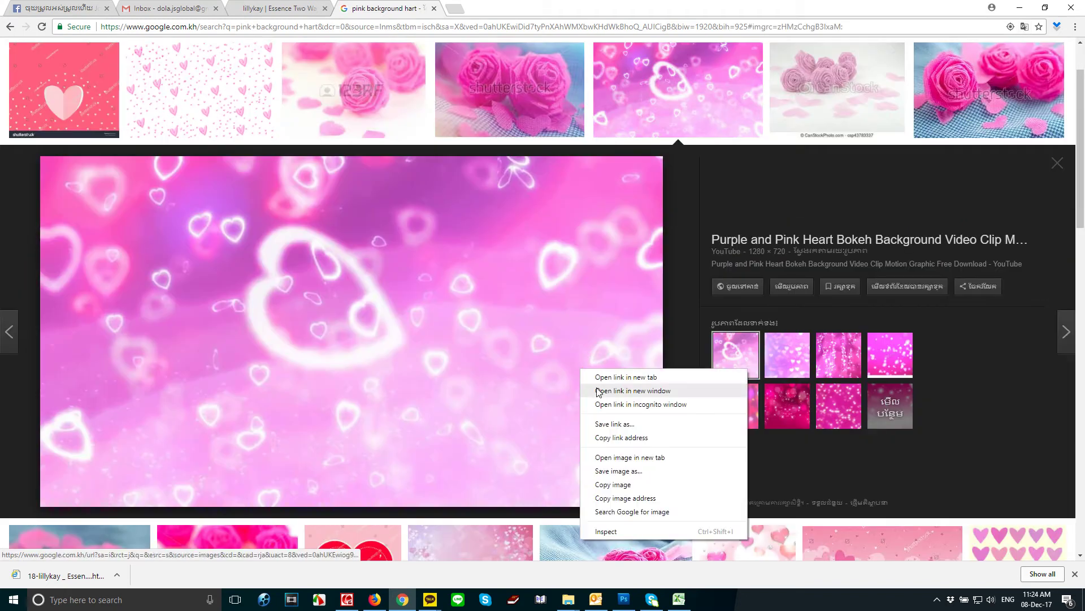
left_click(605, 483)
Paste the heart image as Layer 4, stretch it over the canvas and send it to the back.
left_click(624, 598)
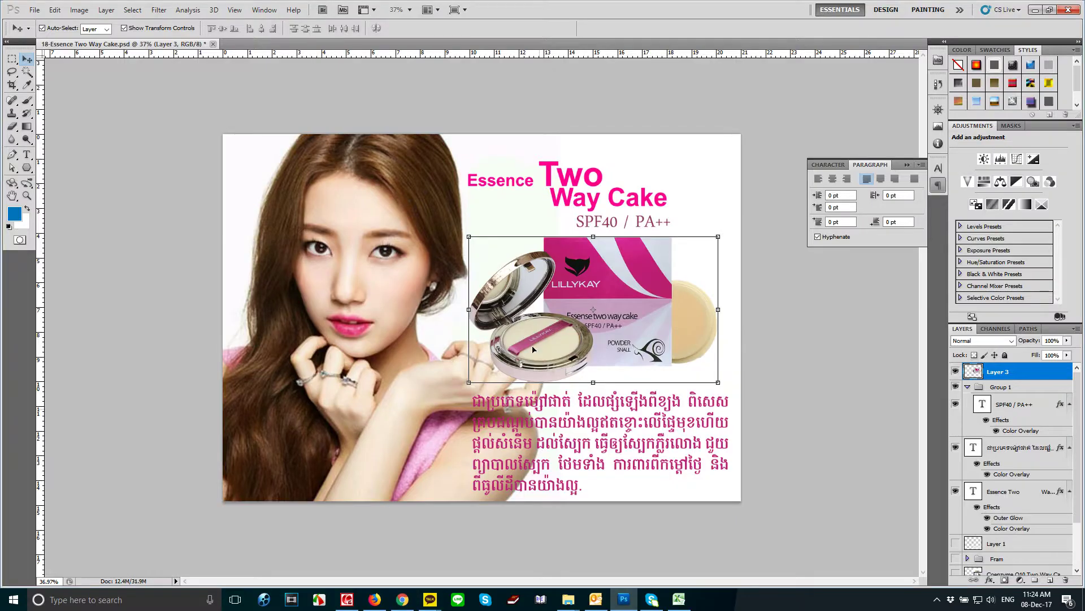
left_click(655, 172)
key("ctrl+v")
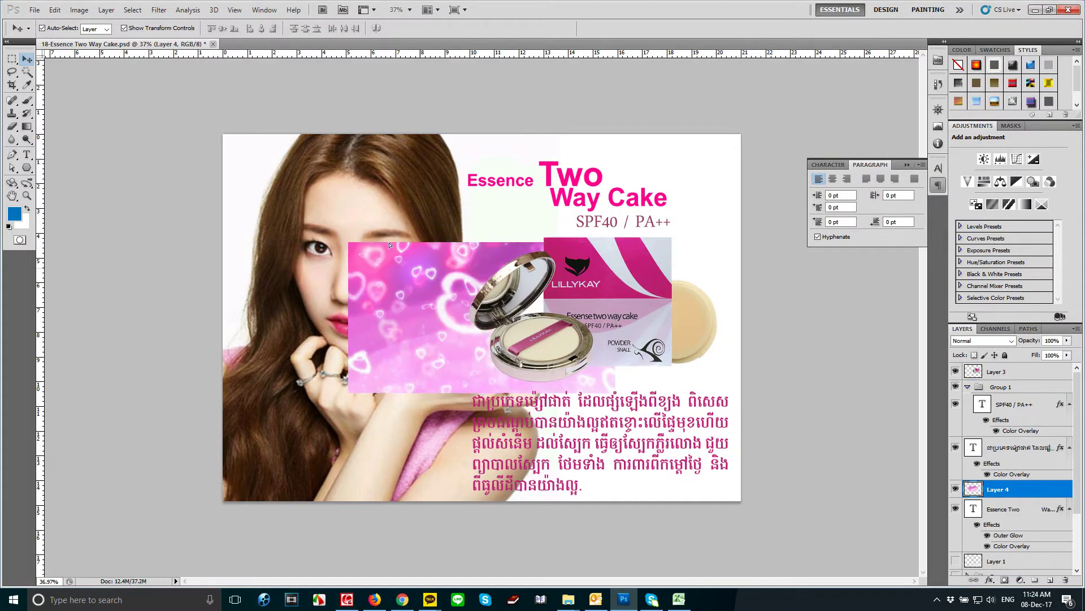
left_click_drag(429, 259, 301, 158)
key("ctrl+t")
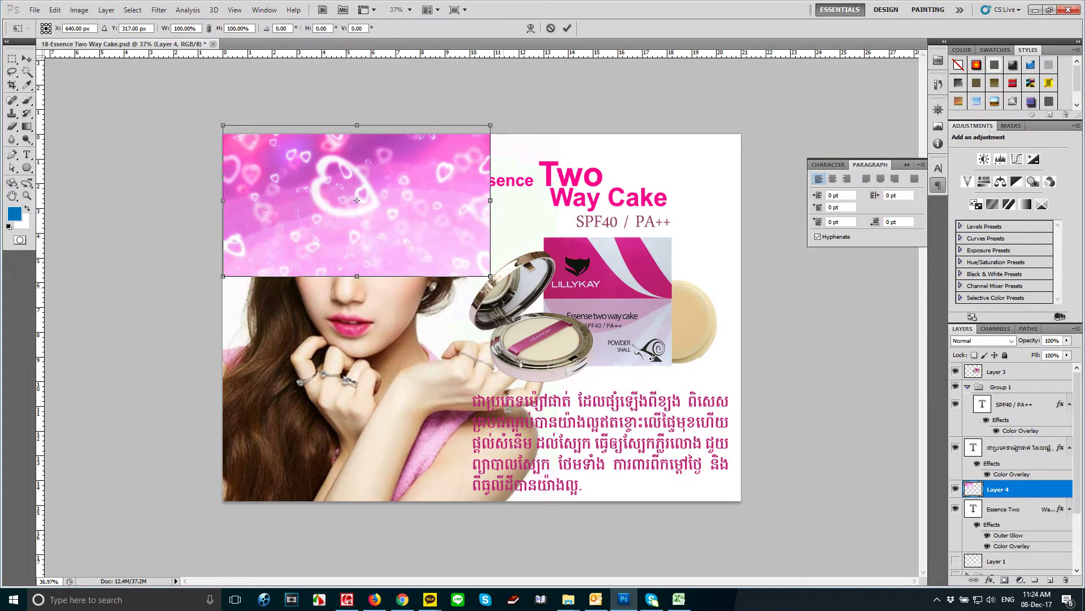
left_click_drag(490, 276, 757, 525)
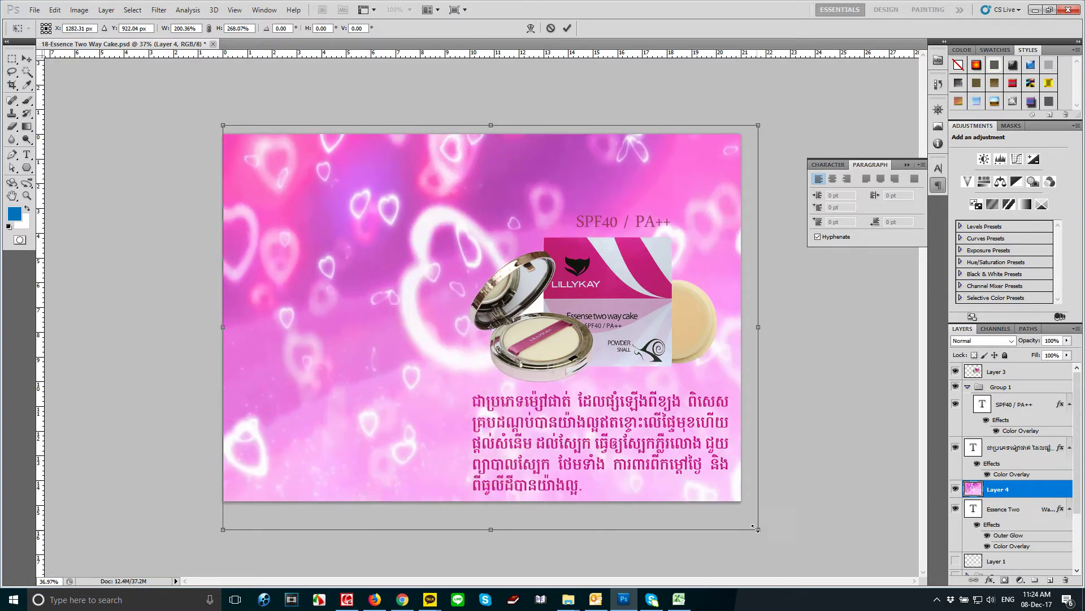
key("Return")
key("ctrl+shift+bracketleft")
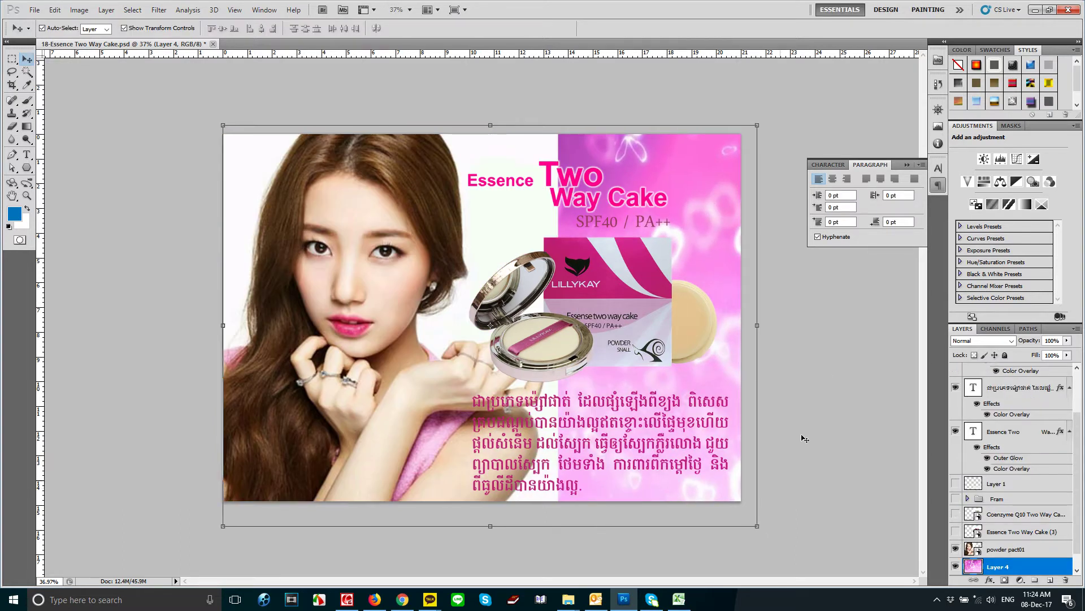
Try Darken blending on powder pact01, then set it back to Normal.
left_click(373, 218)
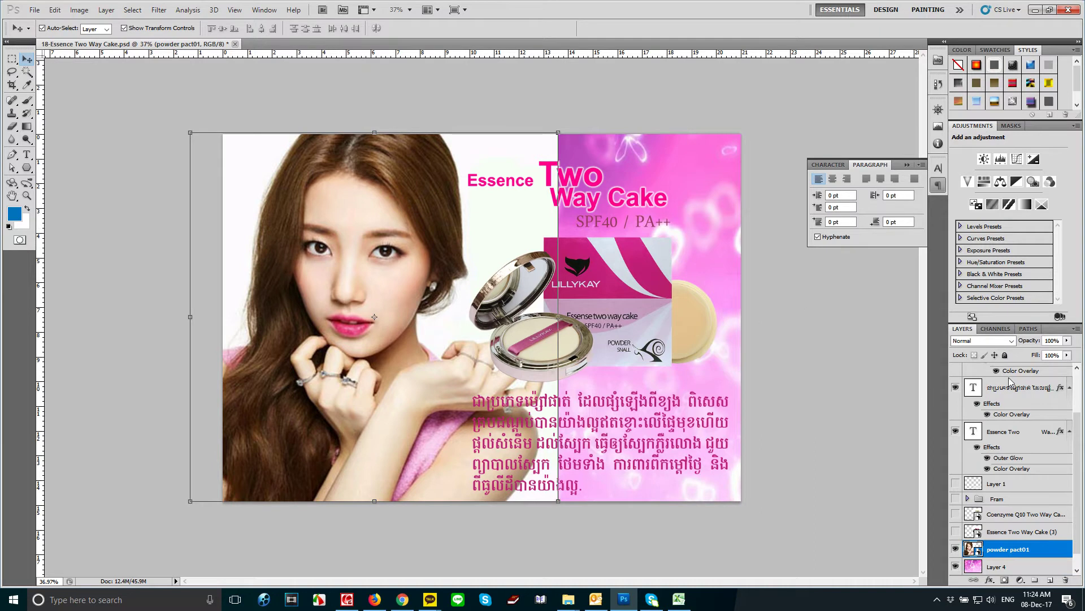
left_click(1011, 341)
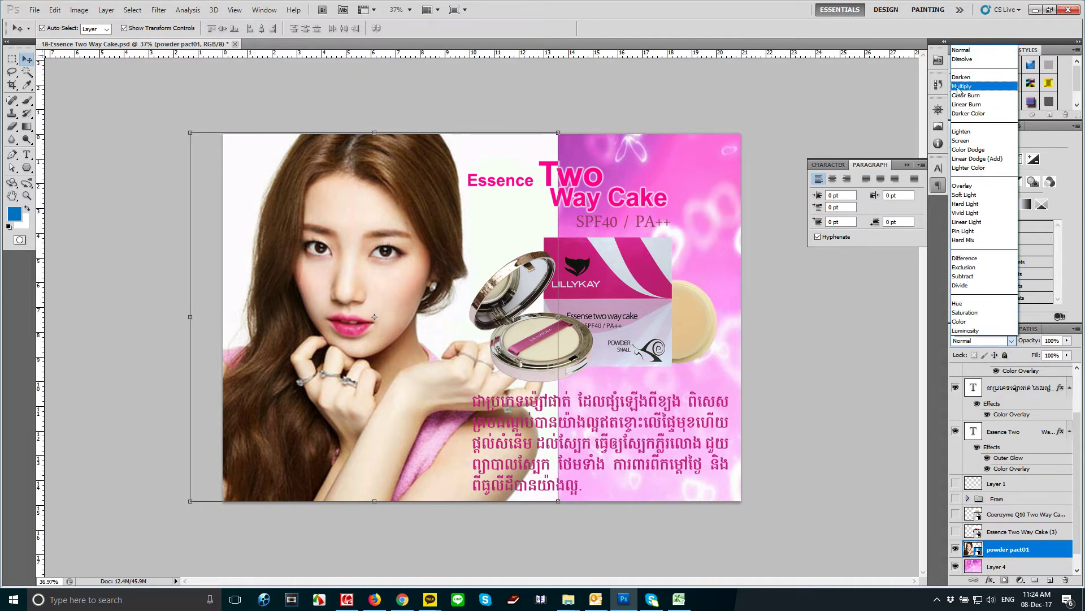
left_click(960, 78)
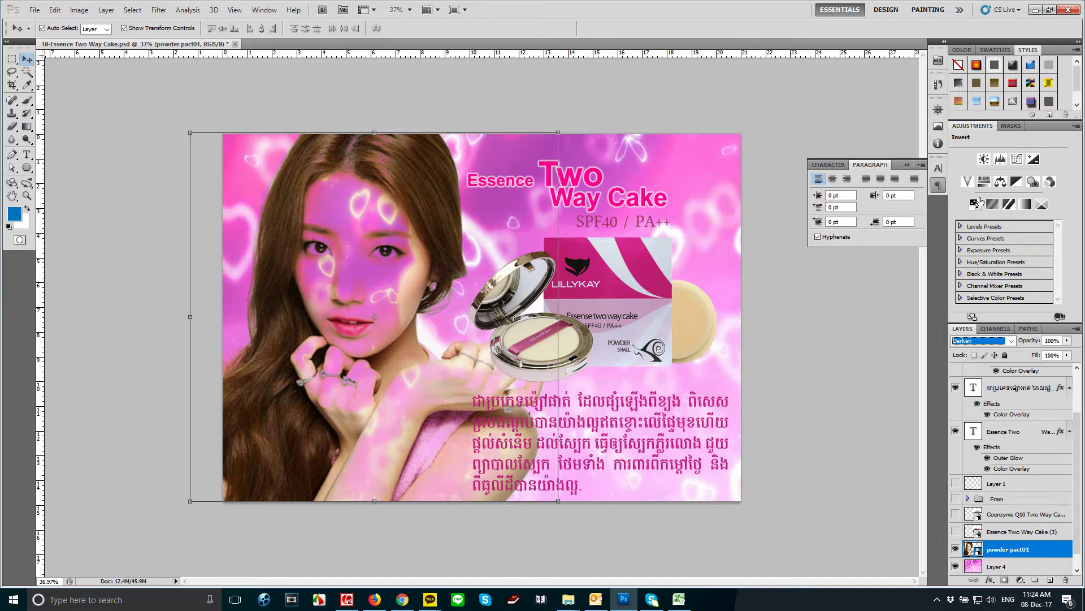
left_click(971, 341)
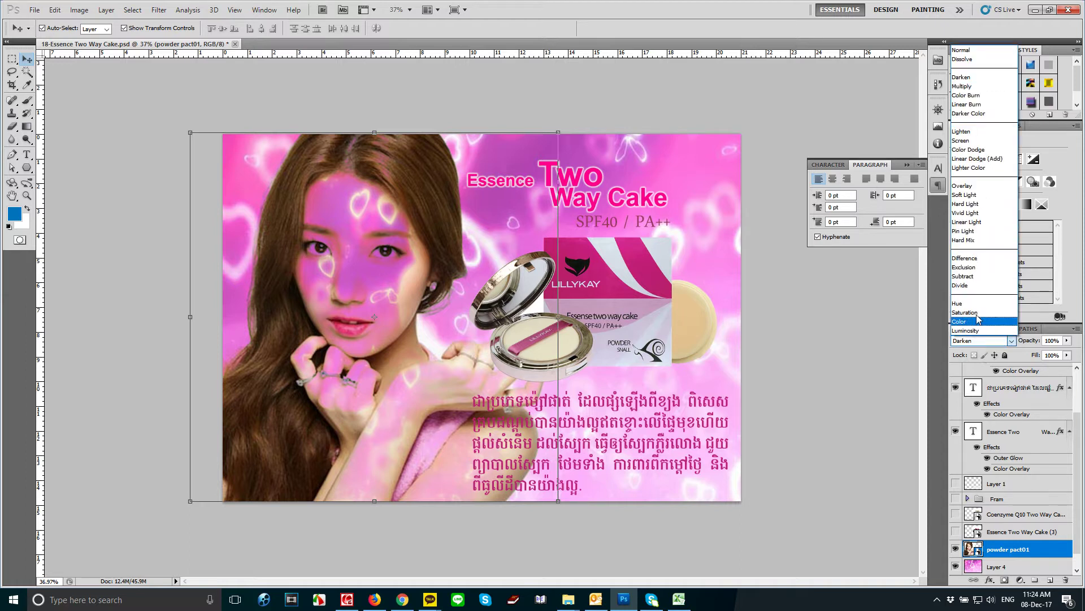
left_click(963, 53)
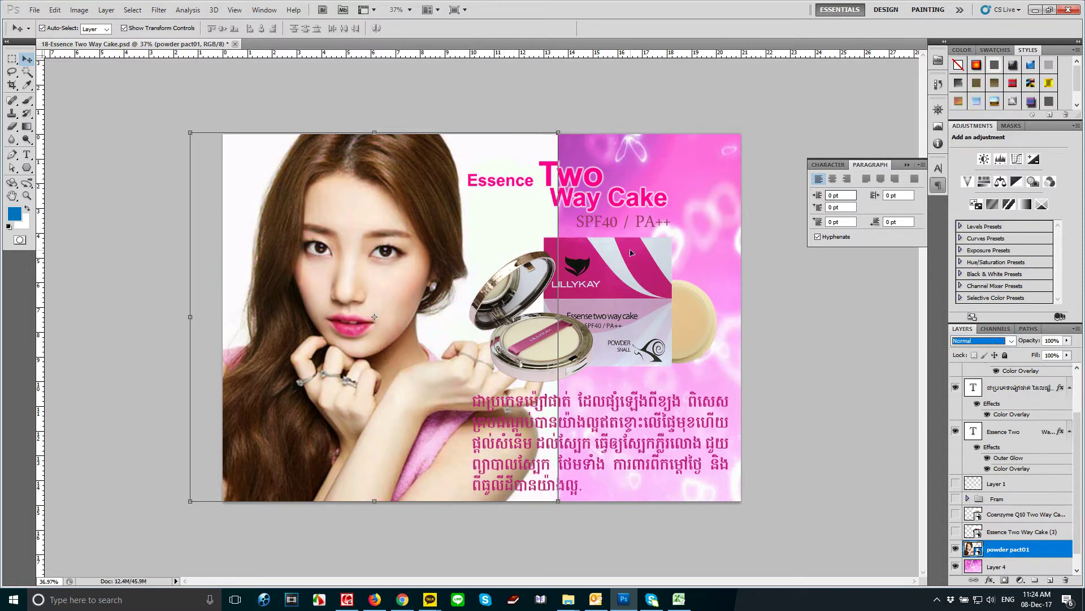
Magic Wand select the white backdrop left of and beside the model.
left_click(27, 72)
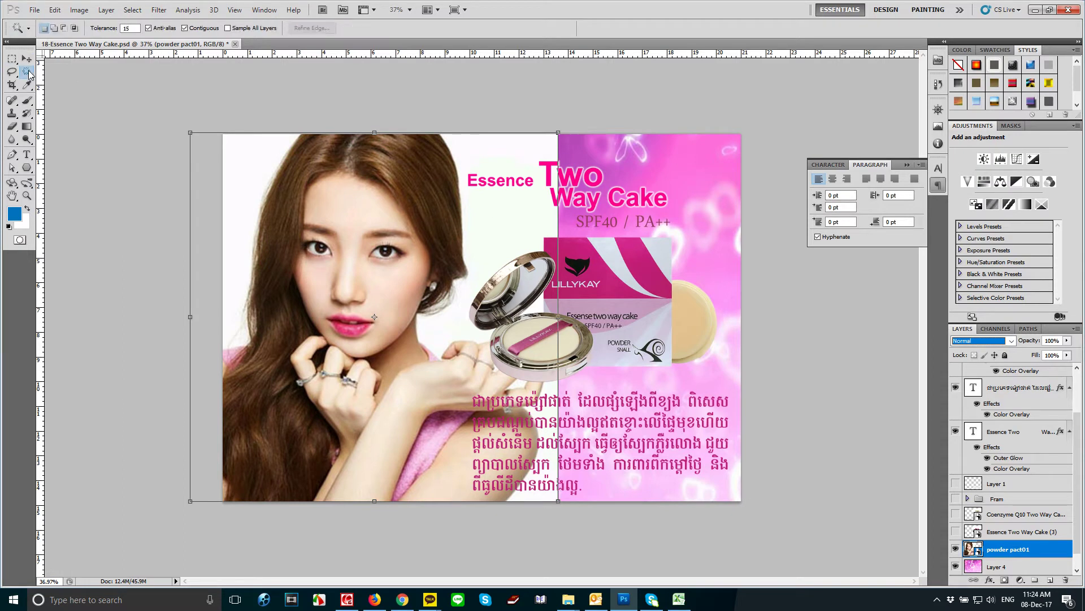
left_click(242, 177)
left_click(509, 234, "shift")
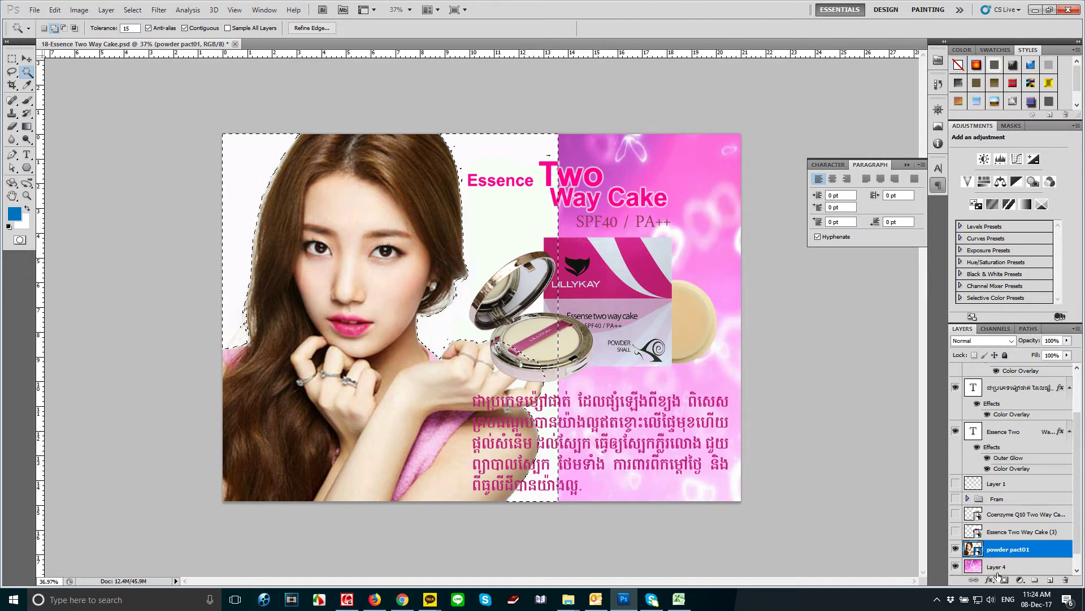
Feather the model selection by 10 px, copy it to Layer 5, and hide powder pact01.
key("shift")
key("shift+F6")
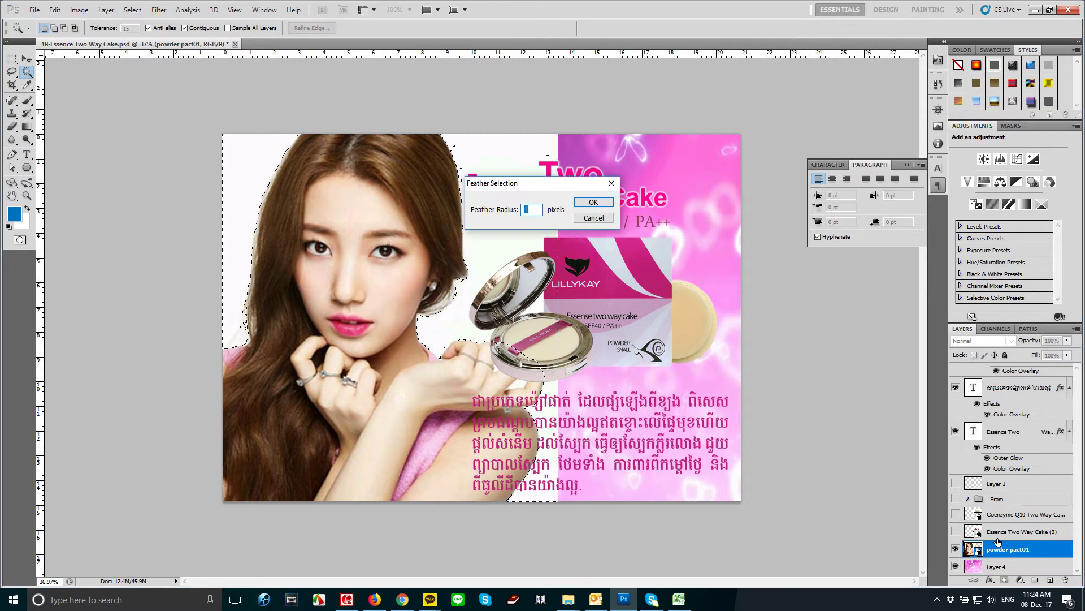
key("Return")
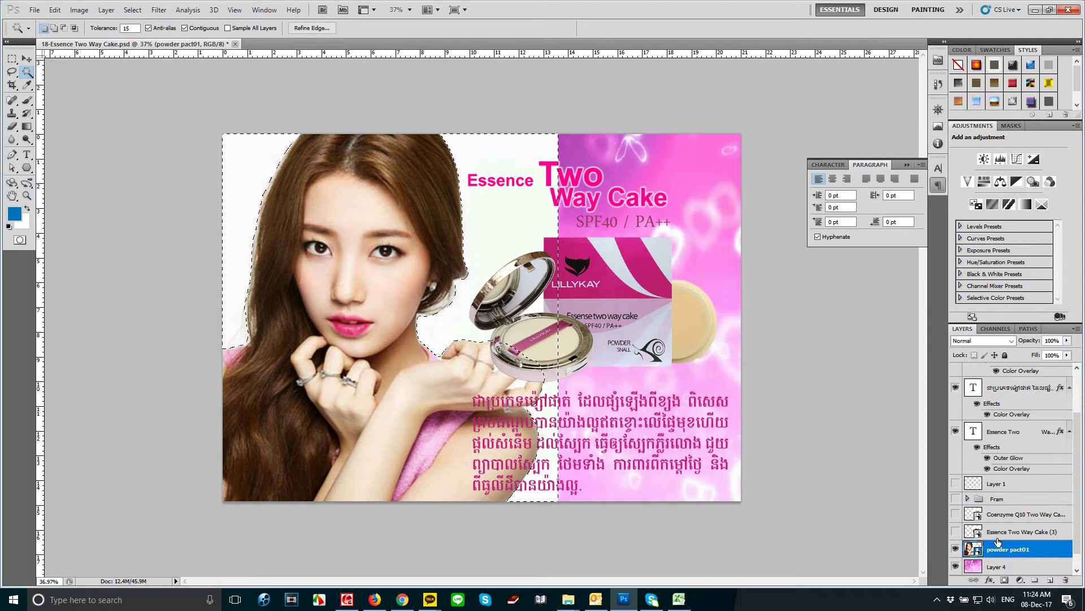
key("ctrl+j")
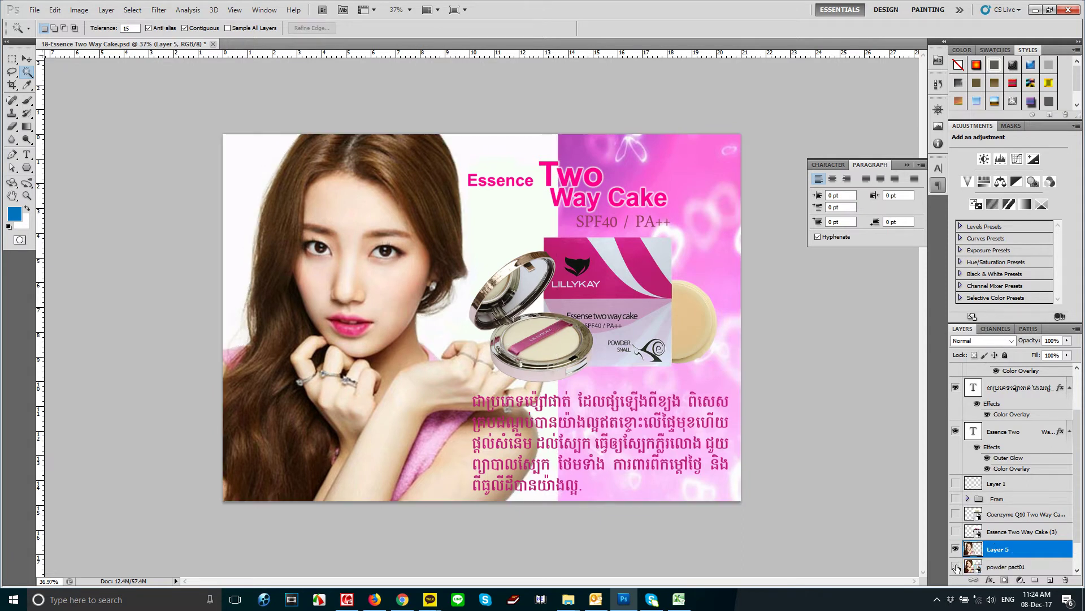
left_click(957, 567)
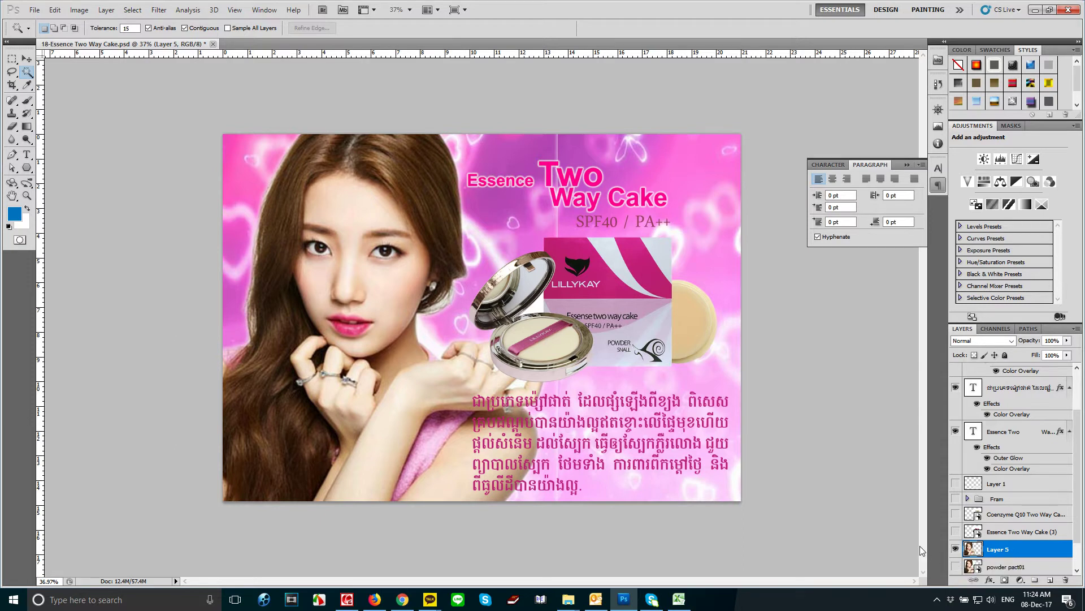
Fade the pink background Layer 4 to 20% opacity.
key("v")
left_click(738, 177)
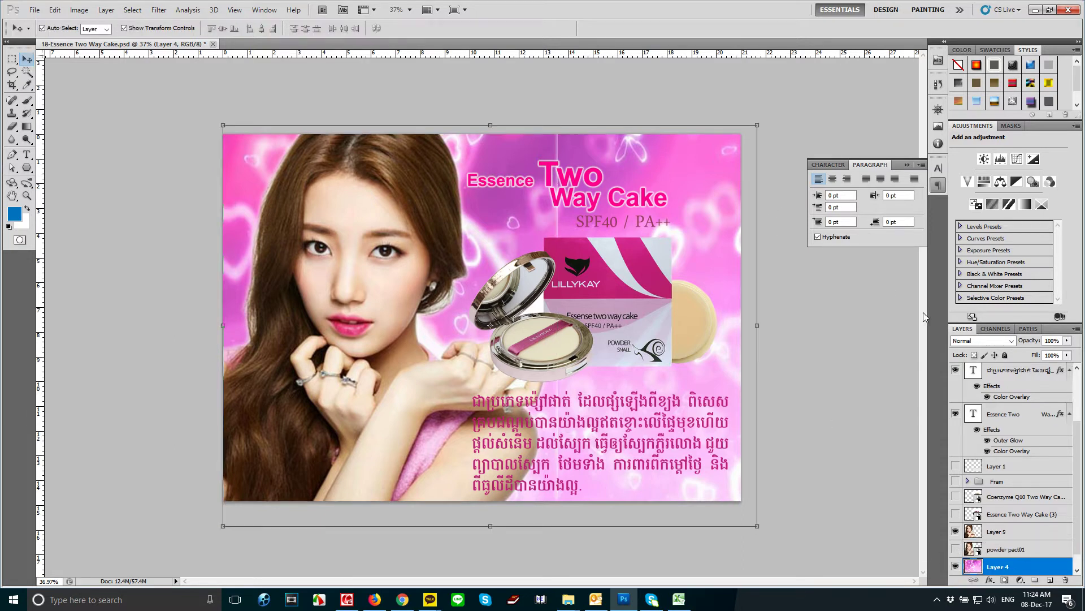
left_click_drag(1068, 344, 1022, 355)
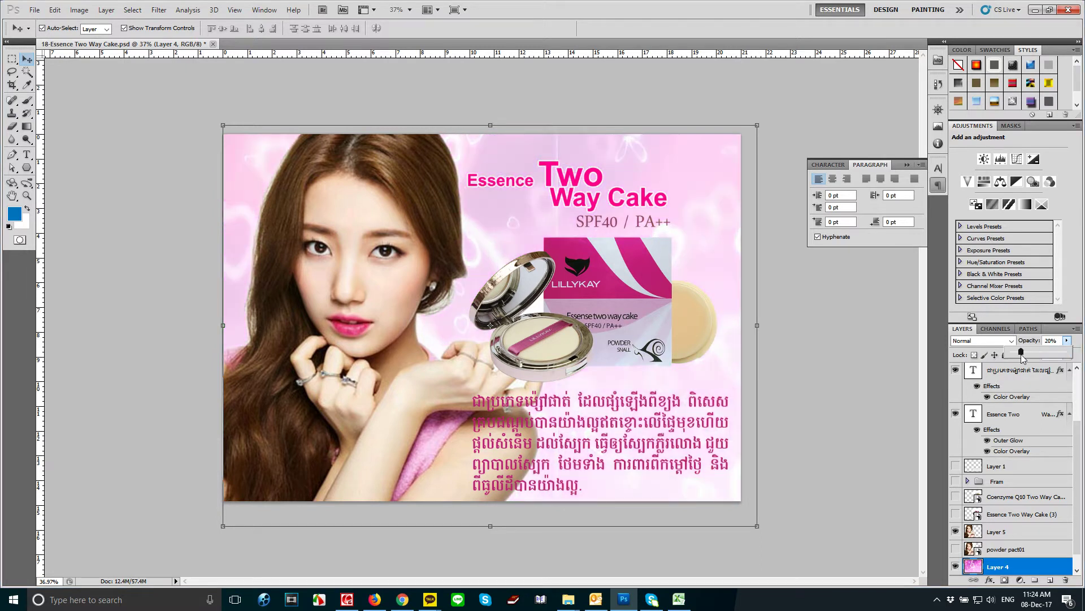
left_click(854, 365)
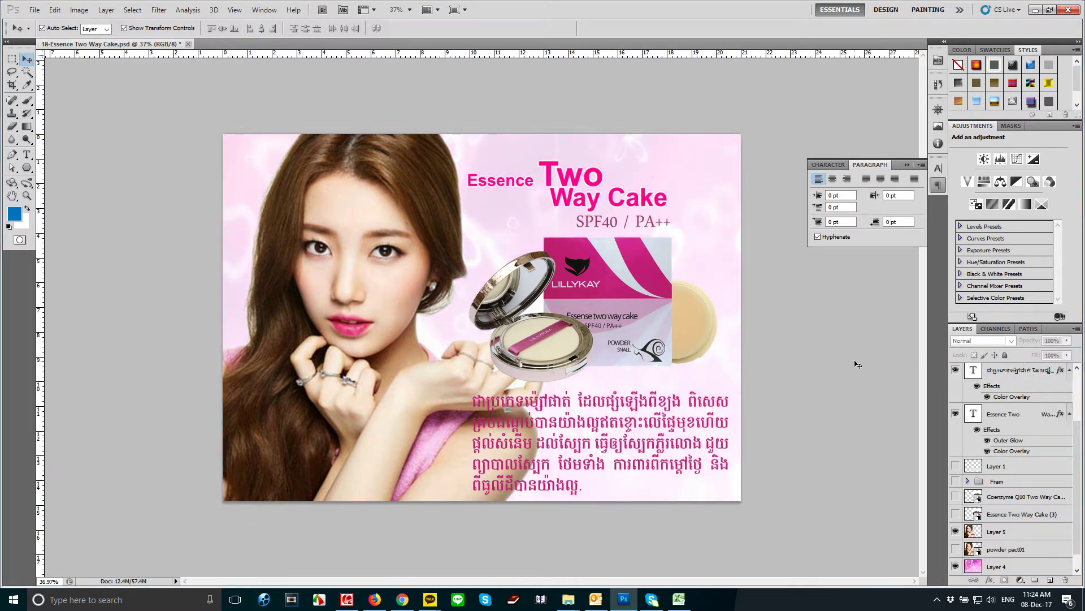
Shrink the product image on Layer 3 from its top-right corner.
scroll(820, 368, "up", 1)
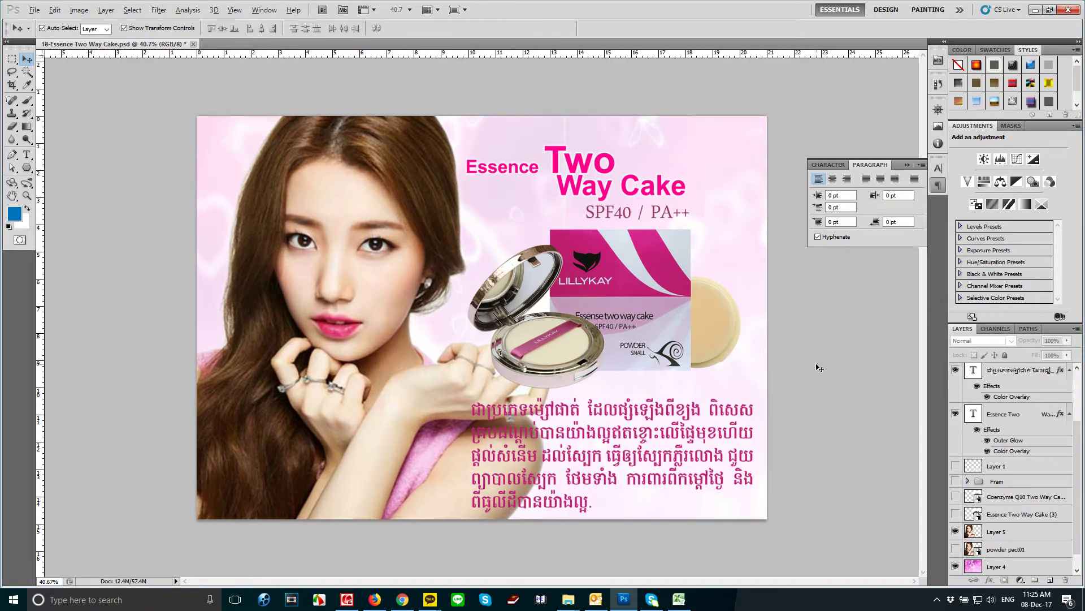
left_click_drag(605, 323, 627, 302)
left_click(627, 302)
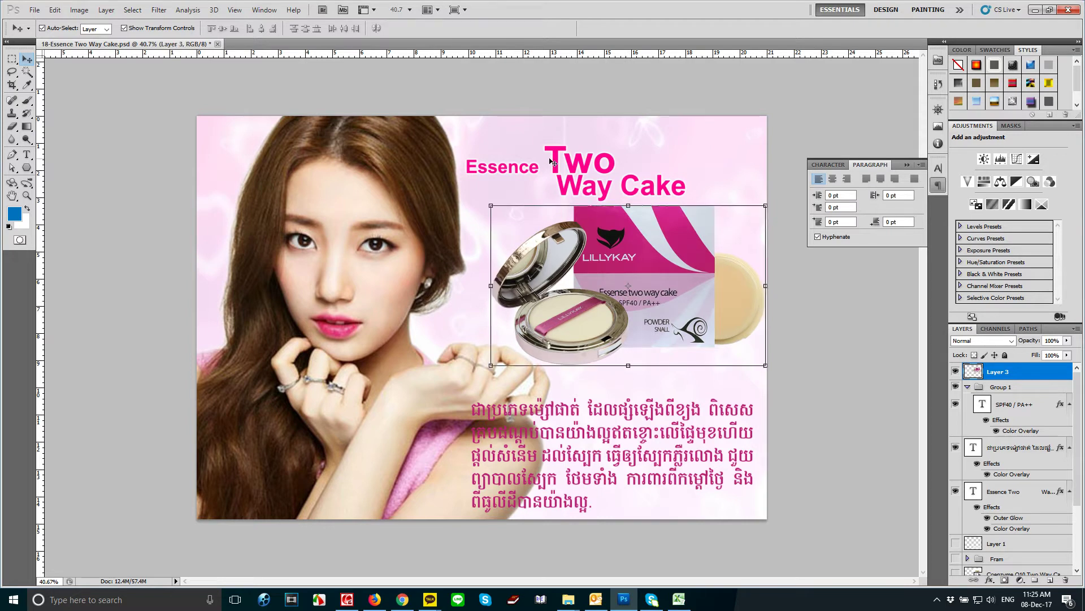
left_click_drag(763, 205, 747, 216)
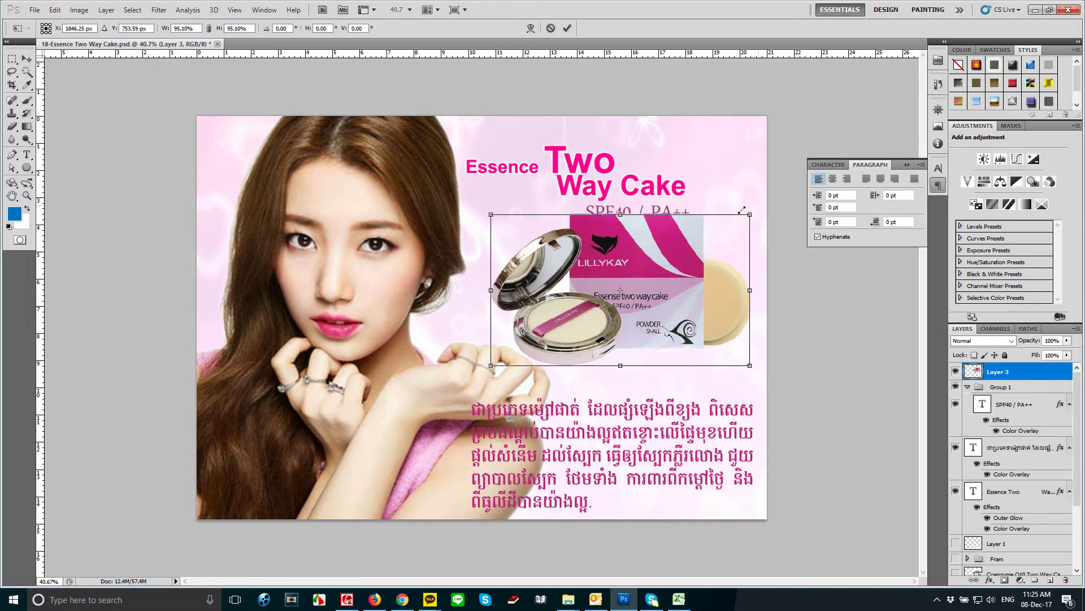
key("Return")
left_click(841, 348)
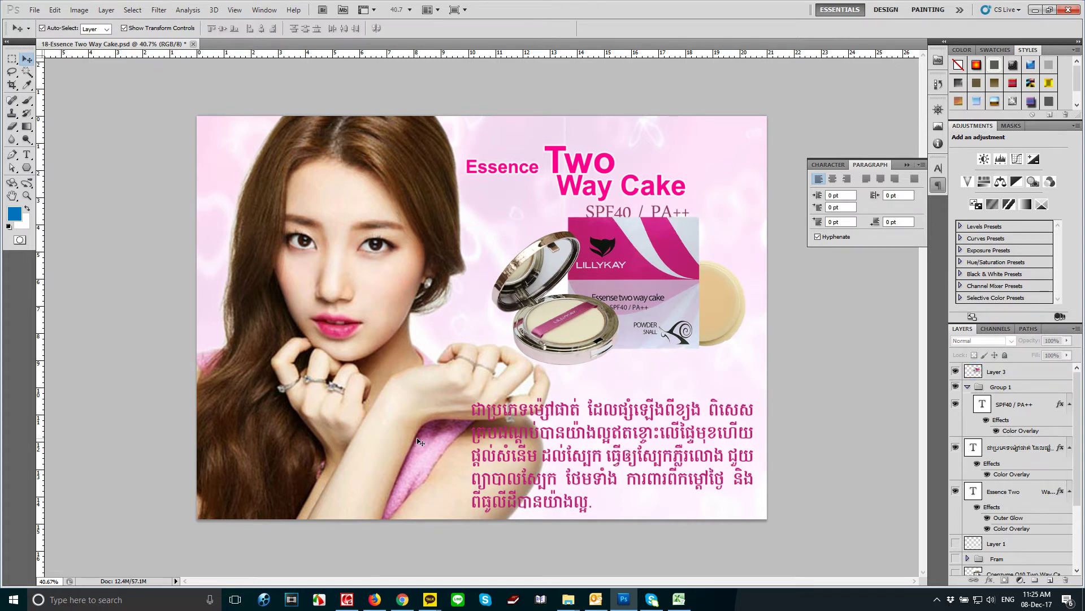
Move the woman's Layer 5 to the top of the stack, undoing trial moves.
left_click_drag(399, 438, 406, 405)
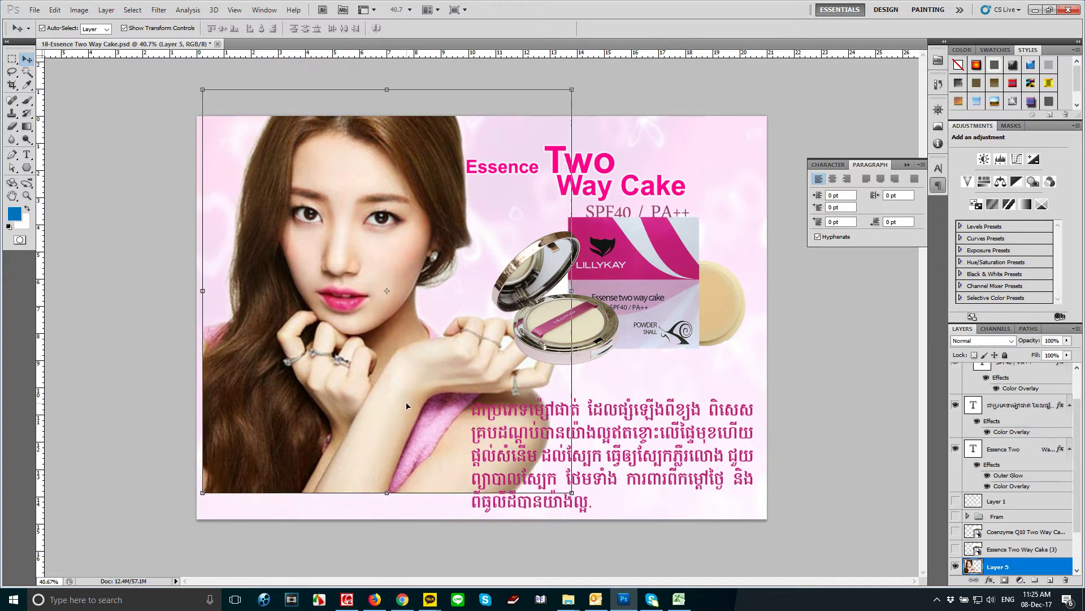
key("ctrl+shift+bracketright")
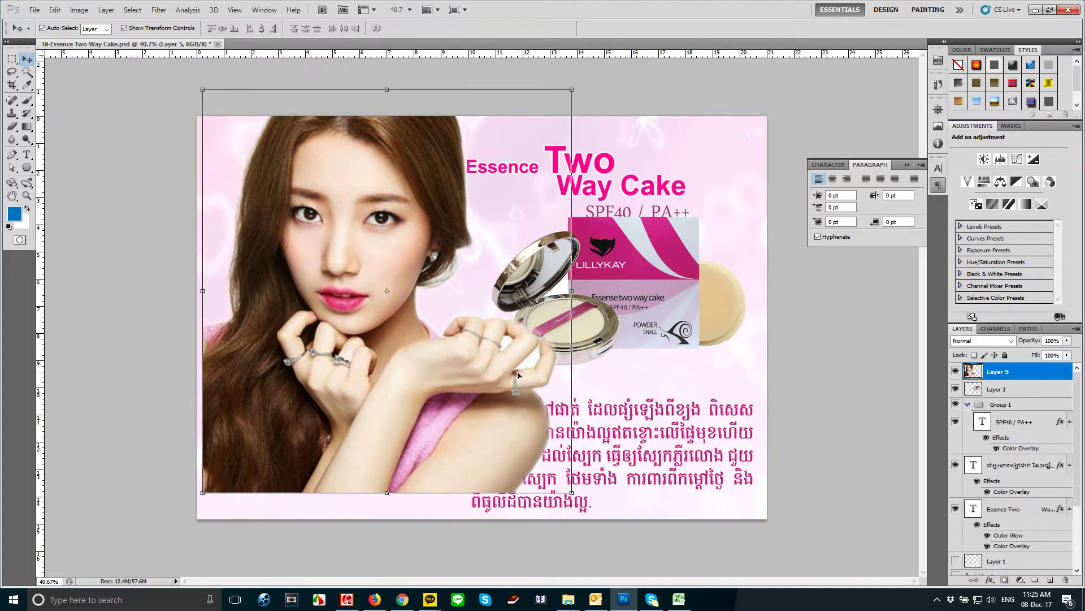
left_click_drag(519, 375, 512, 398)
left_click_drag(648, 295, 648, 315)
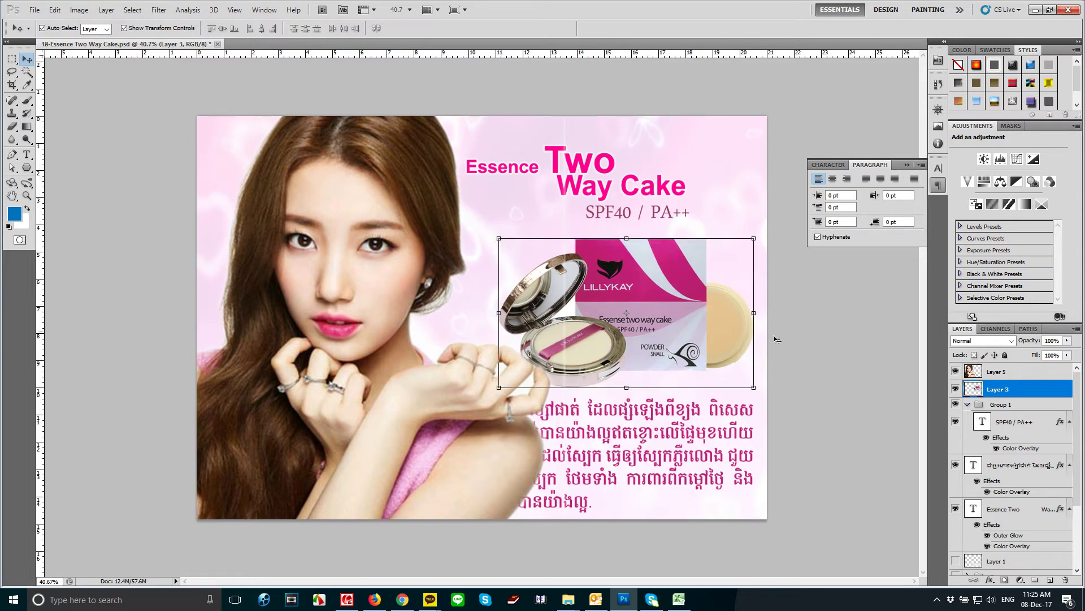
key("ctrl+alt+z")
key("ctrl+alt+z")
key("ctrl+alt+z")
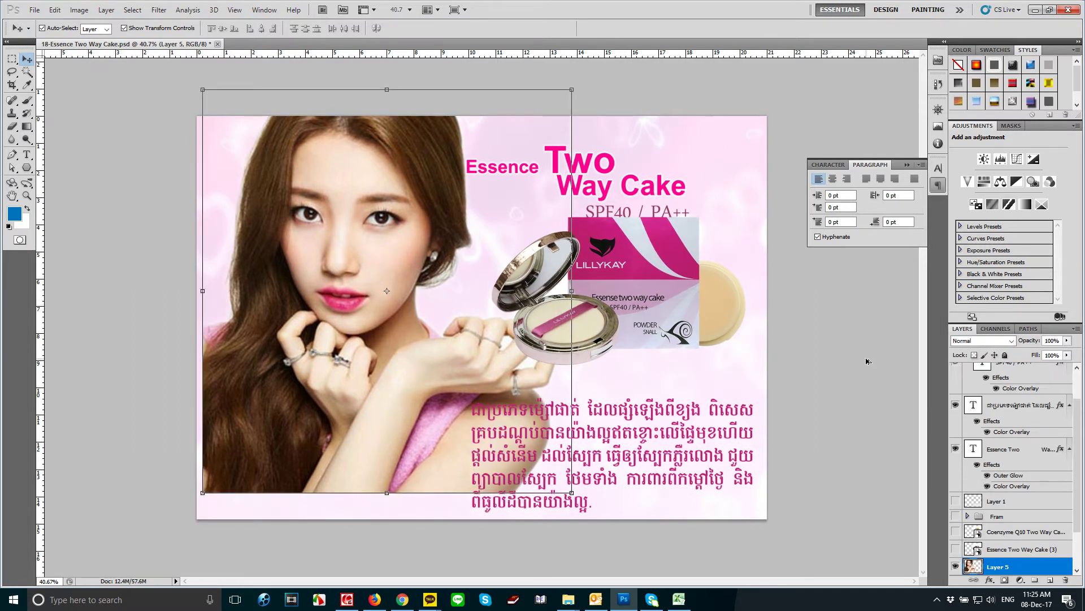
key("ctrl+alt+z")
Reposition the woman on the left and enlarge her to about 103%.
mouse_move(425, 389)
left_mouse_down()
mouse_move(605, 404)
mouse_move(382, 405)
left_mouse_up()
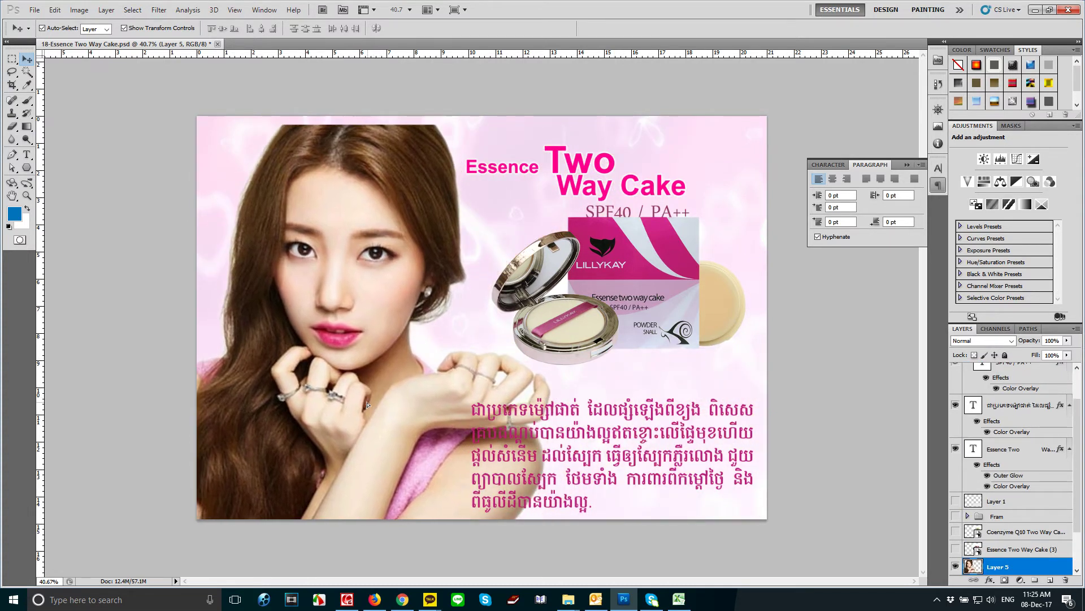
left_click_drag(382, 404, 374, 404)
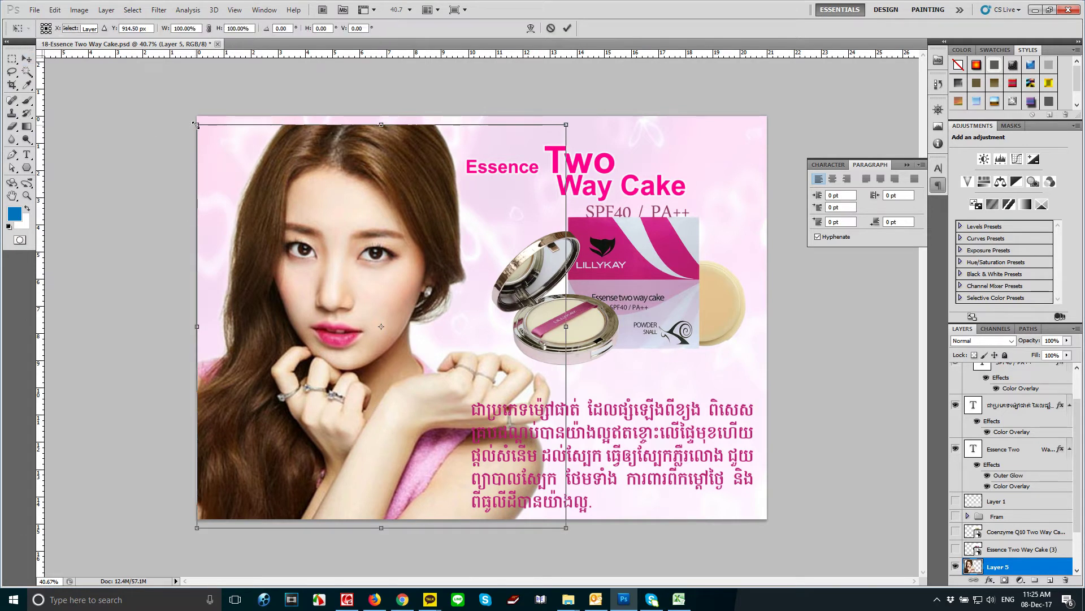
left_click_drag(196, 134, 184, 115)
key("Return")
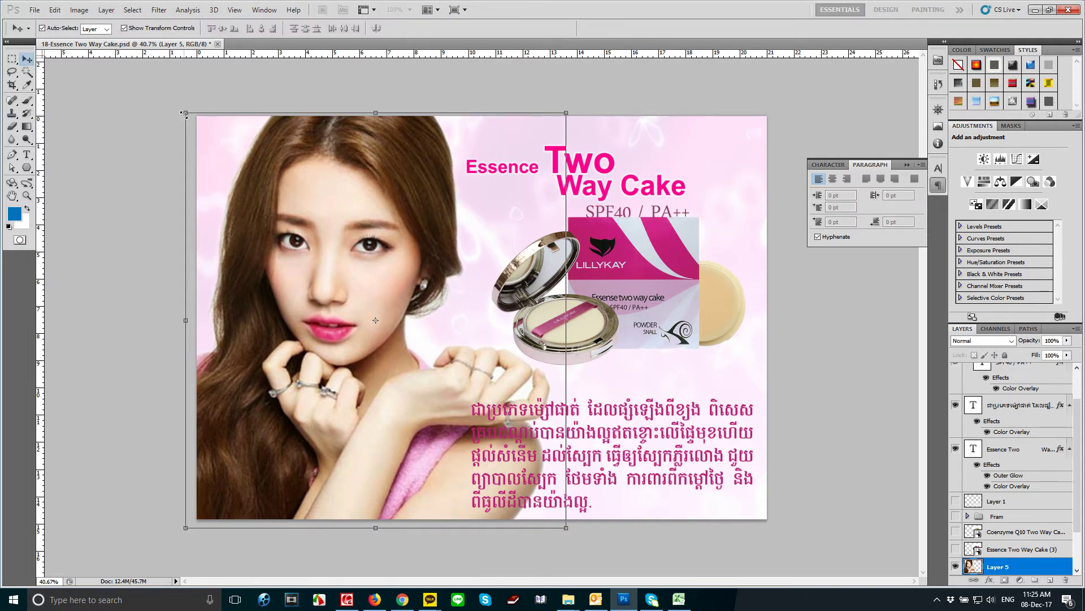
left_click(837, 368)
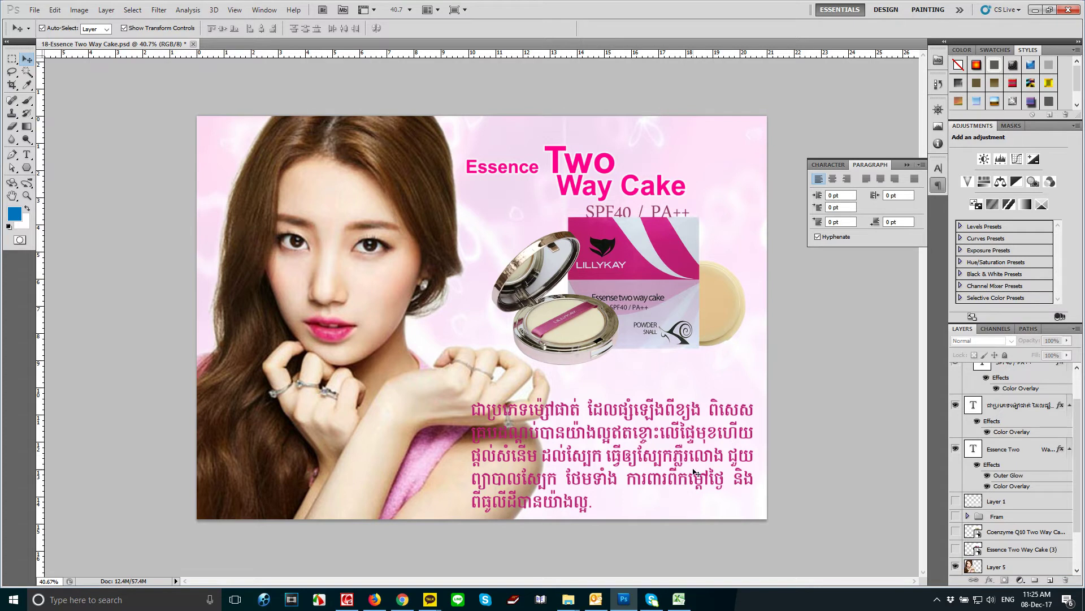
key("ctrl+plus")
Shift the title up-right and clear a narrow vertical strip of the woman's layer.
left_click_drag(603, 154, 629, 131)
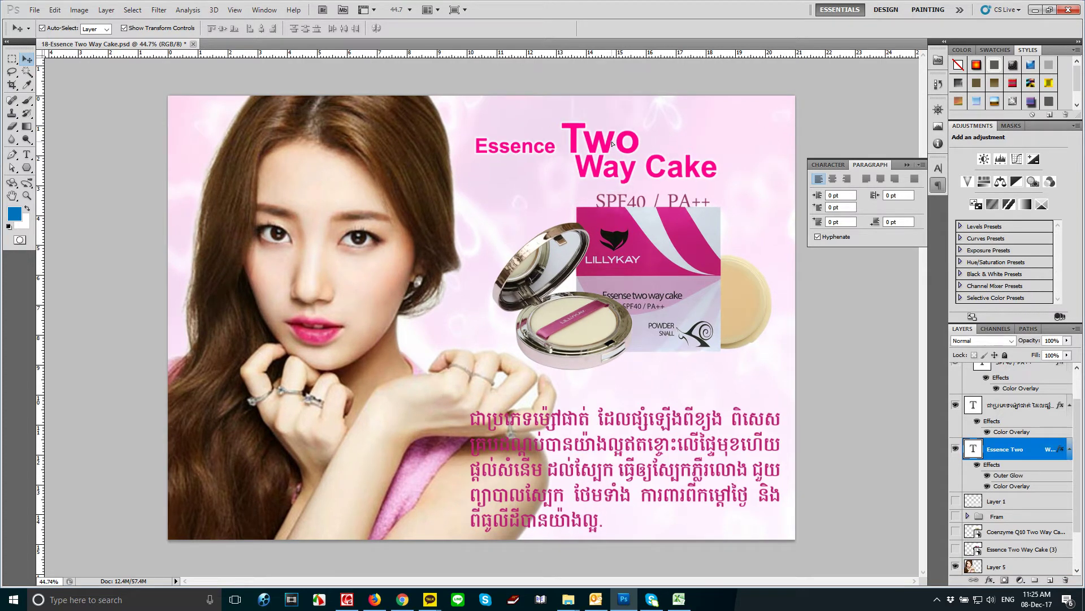
left_click(557, 105)
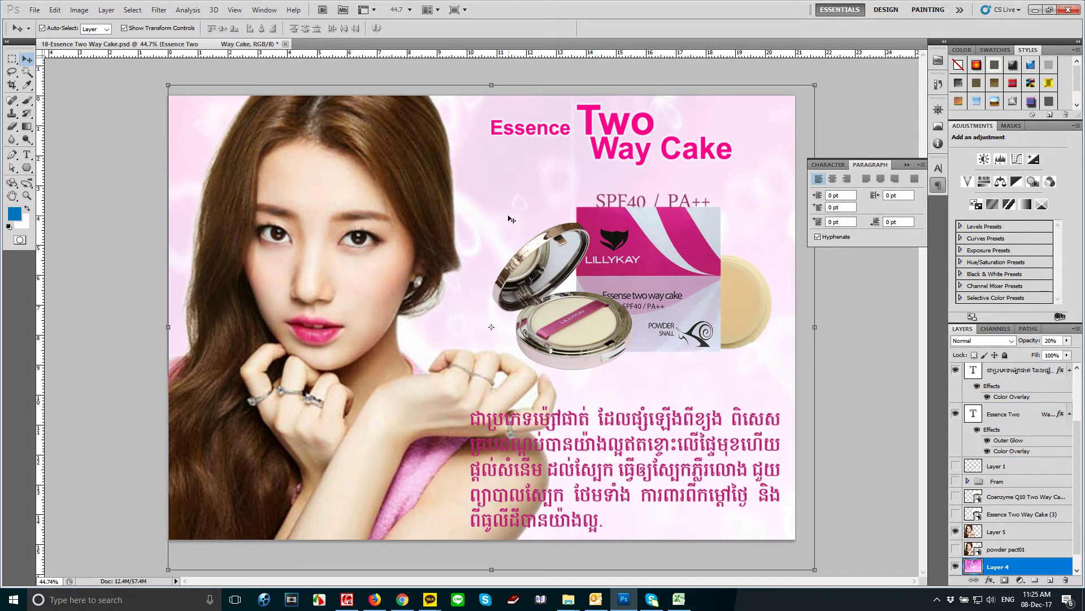
key("m")
left_click_drag(627, 343, 634, 360)
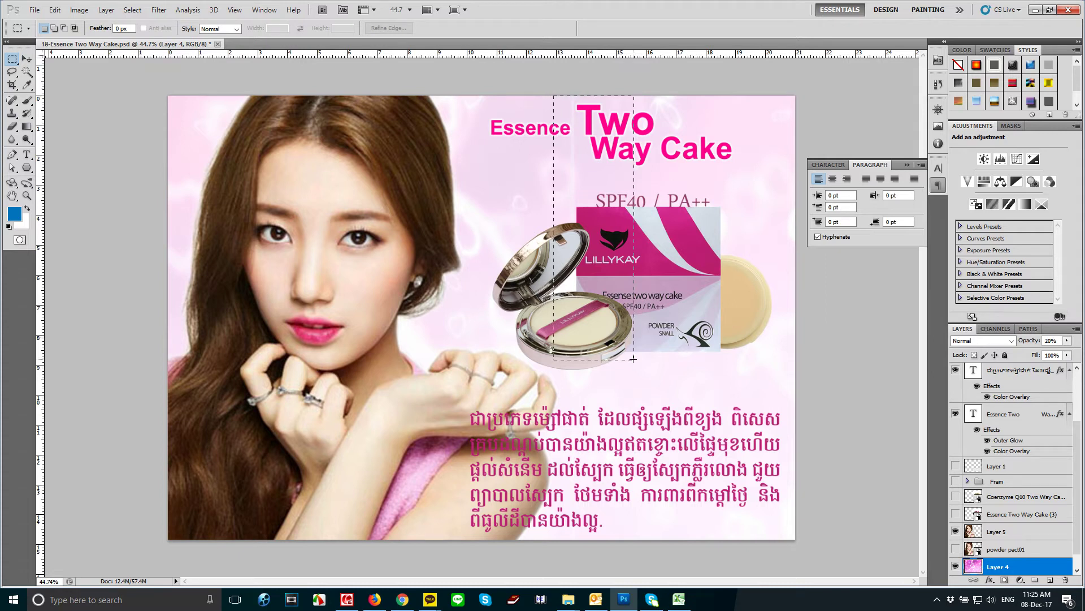
left_click(1010, 530)
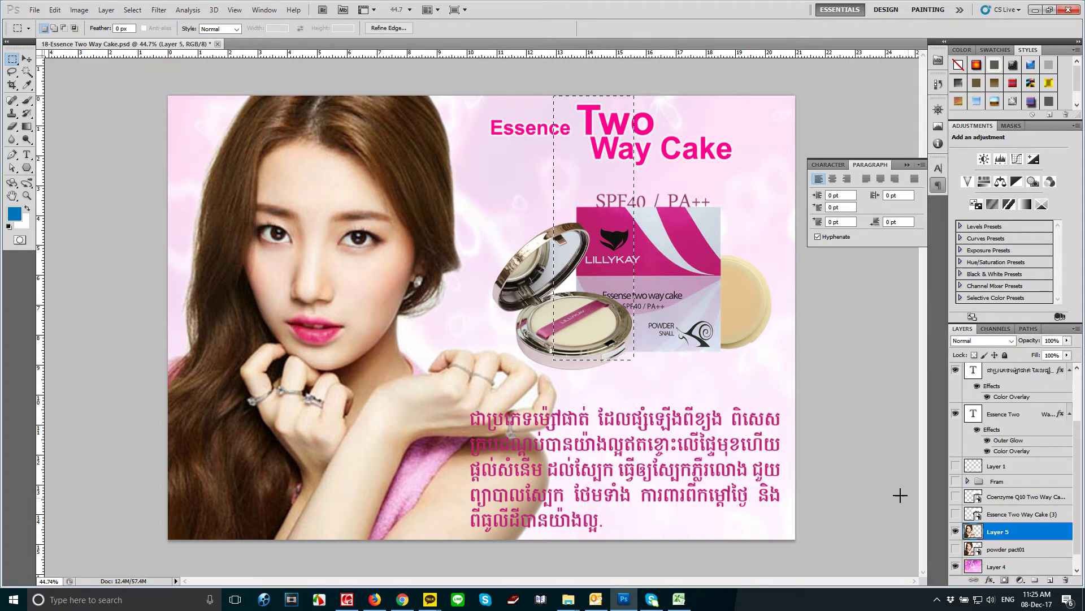
key("ctrl+d")
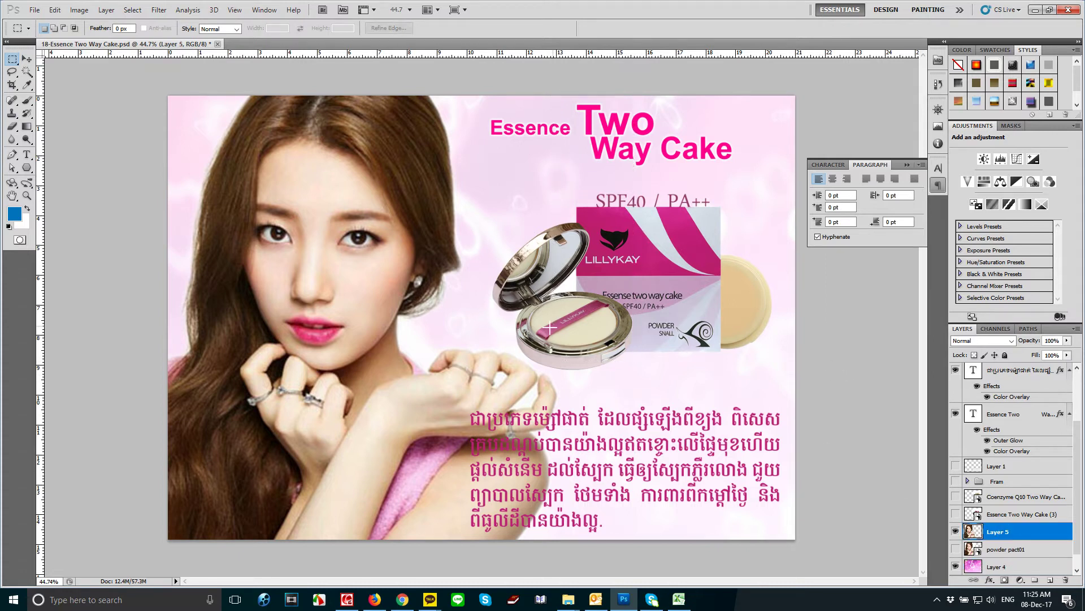
Add a white Outer Glow at 75% opacity with spread 9 to Layer 5.
key("v")
left_click(989, 580)
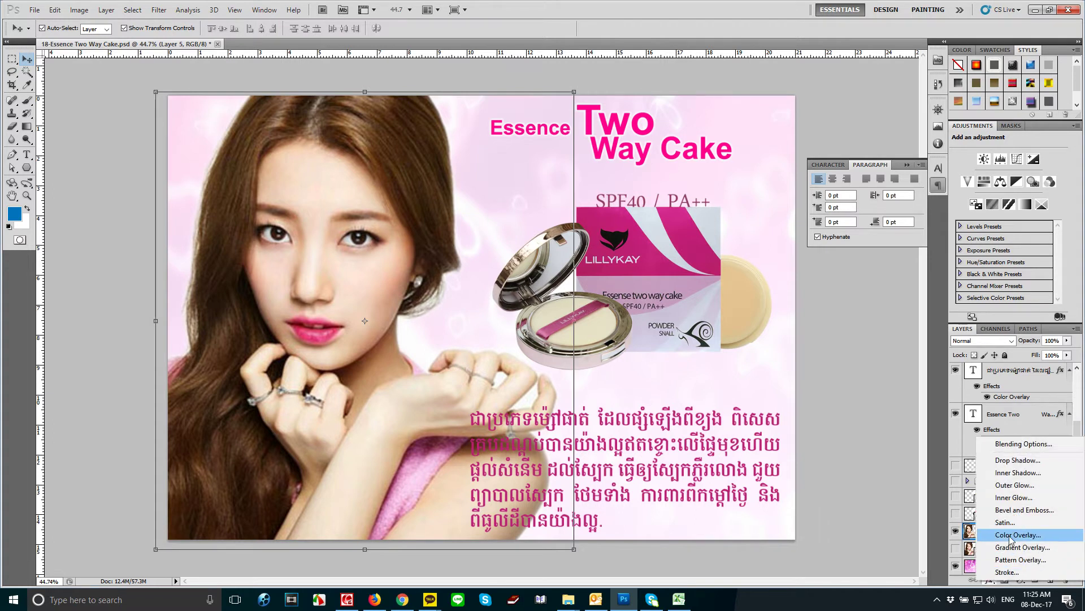
left_click(1020, 488)
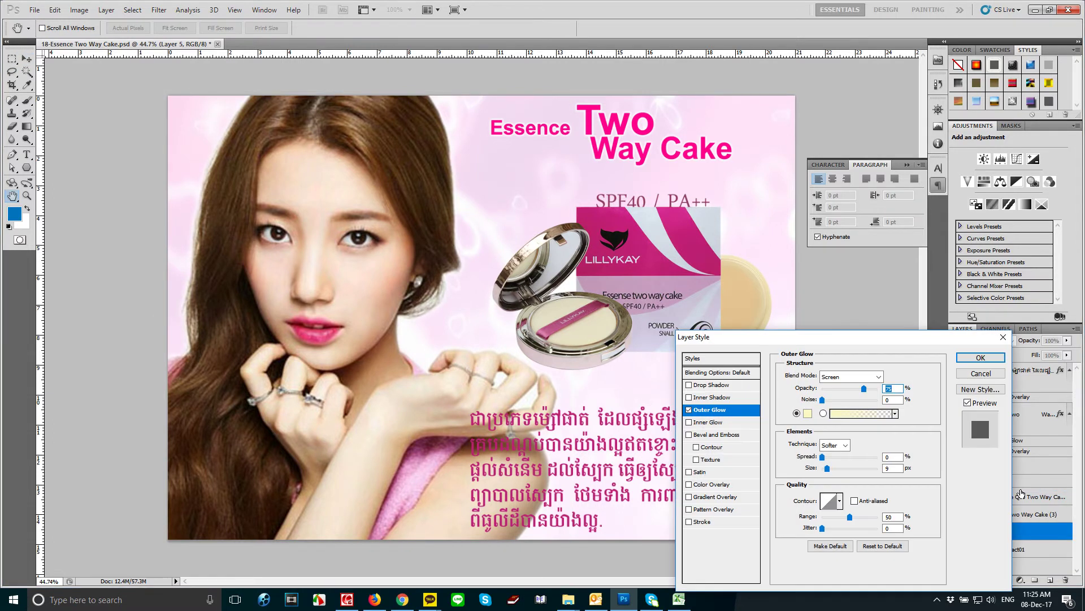
left_click(809, 414)
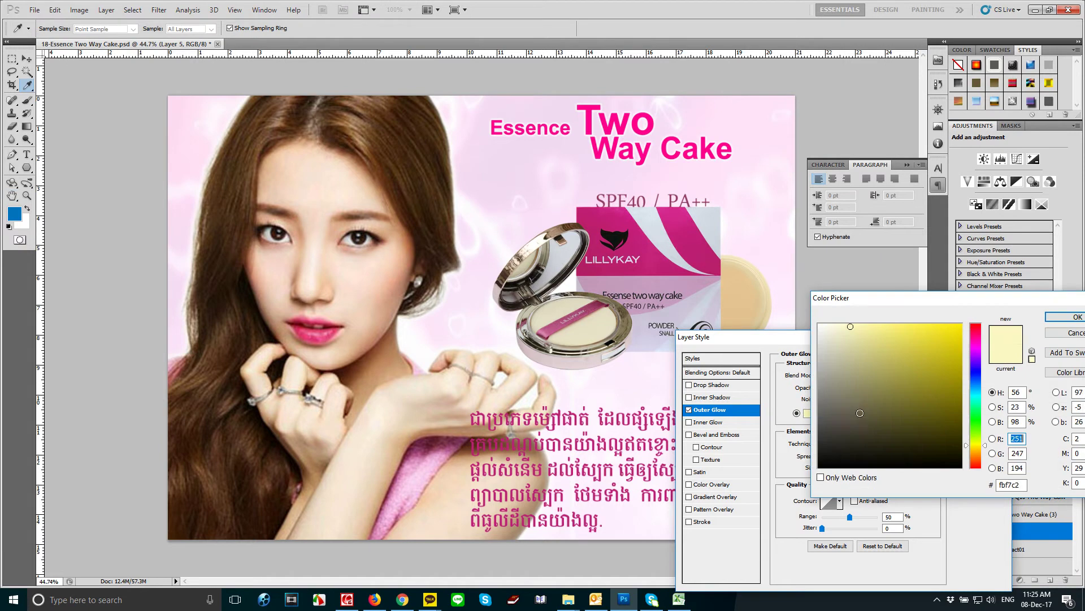
left_click(1066, 318)
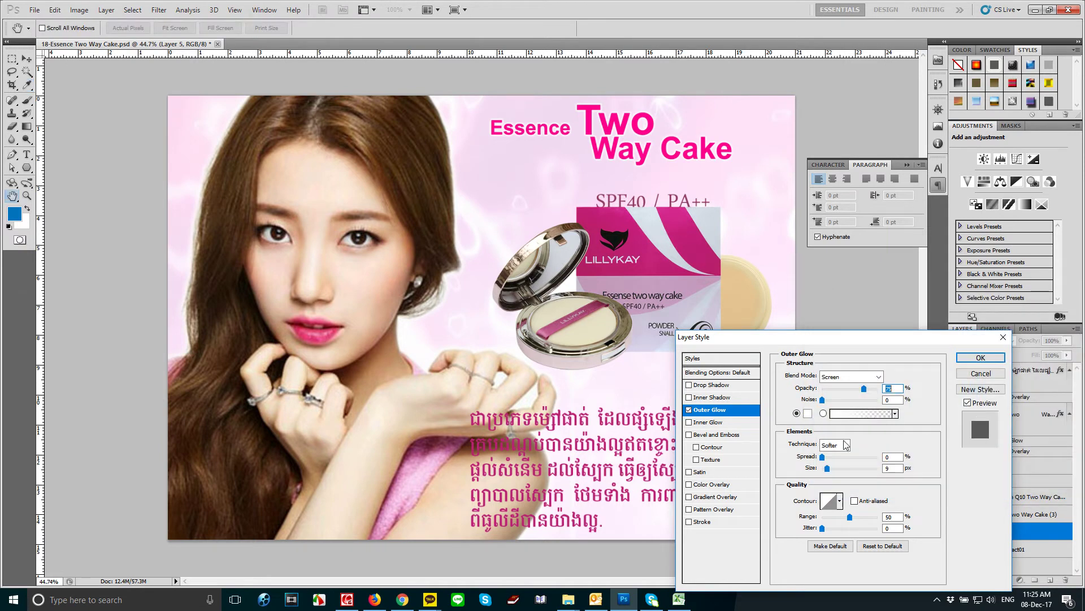
mouse_move(830, 469)
left_mouse_down()
mouse_move(827, 456)
mouse_move(822, 469)
left_mouse_up()
left_click(981, 357)
scroll(684, 193, "up", 1)
Lower the title slightly, tuck SPF40 / PA++ beneath it, and nudge the product image right.
left_click(726, 253)
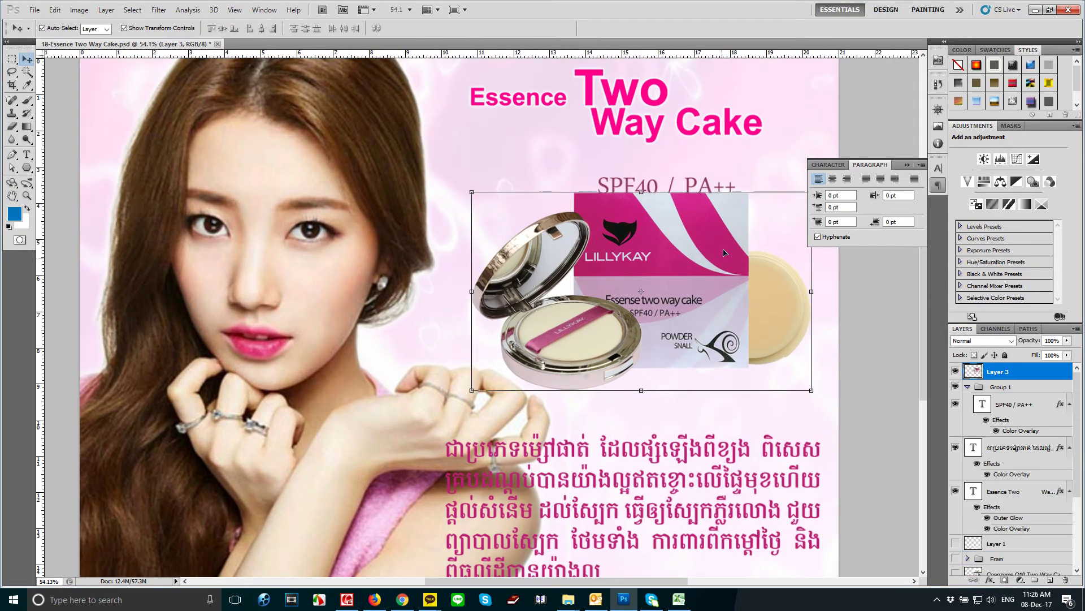
left_click_drag(735, 127, 734, 137)
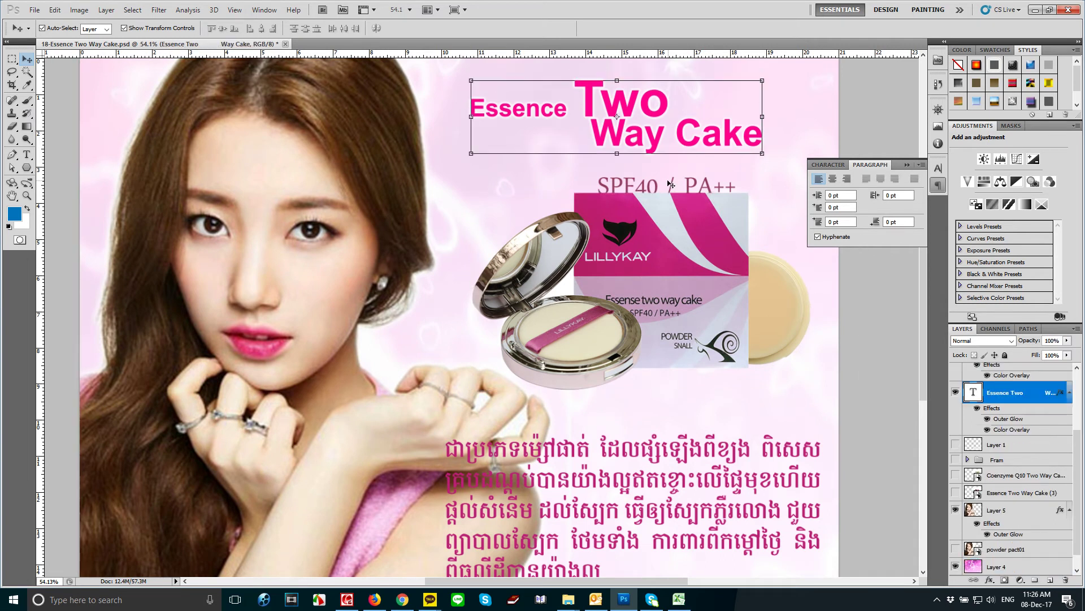
left_click(699, 189)
mouse_move(699, 189)
left_mouse_down()
mouse_move(693, 166)
mouse_move(727, 167)
left_mouse_up()
left_click(702, 275)
left_click_drag(759, 354, 770, 351)
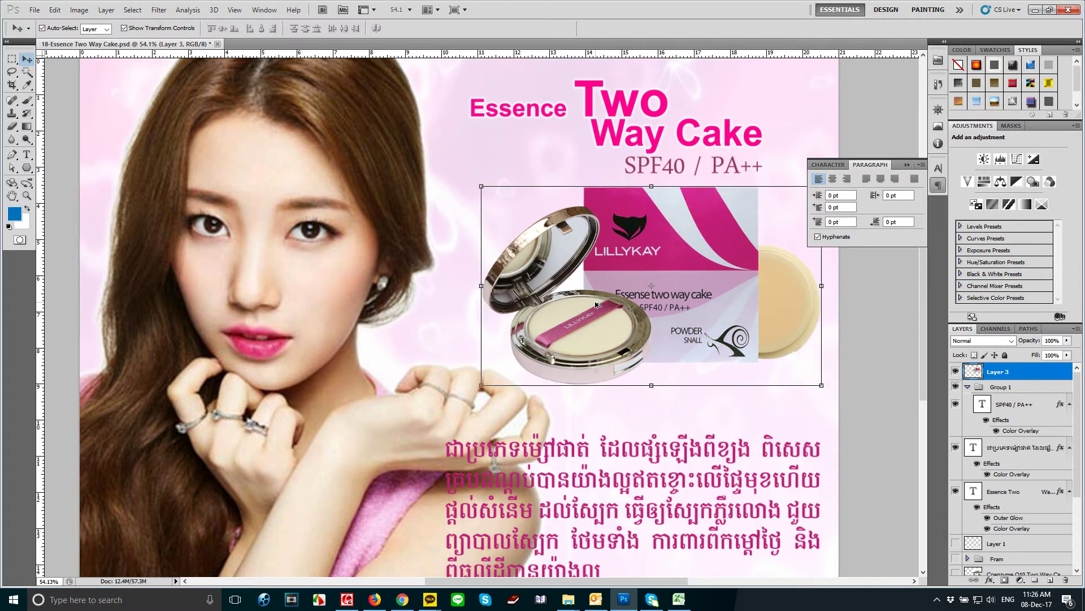
scroll(585, 285, "up", 3, "alt")
scroll(586, 285, "up", 2, "alt")
Trace the white gap between the compact's lid and box, feather it 10 px, and delete it.
key("p")
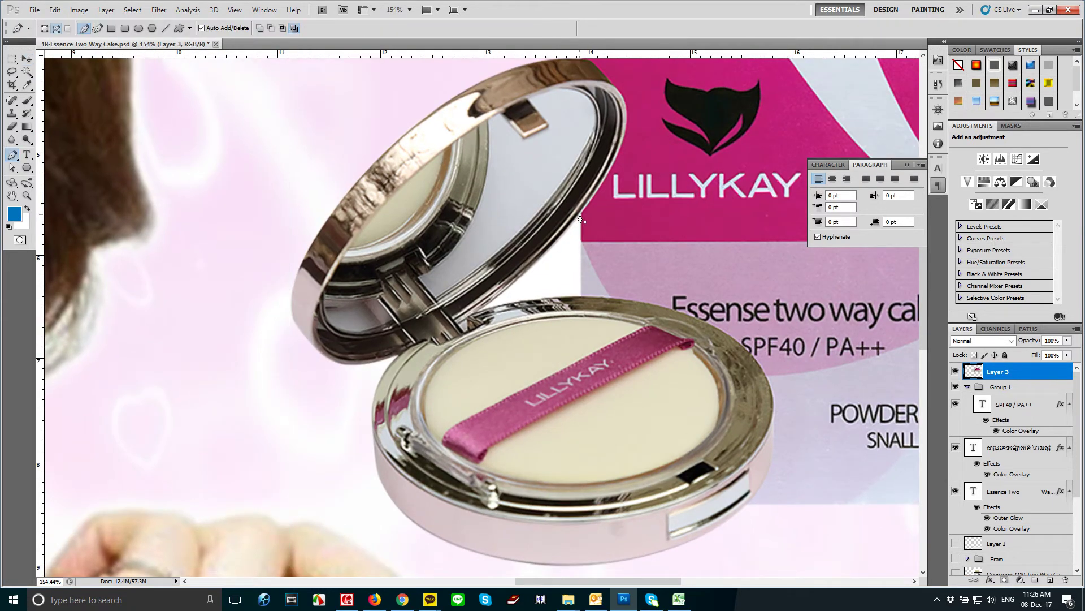
scroll(587, 219, "up", 1, "alt")
scroll(585, 222, "up", 1, "alt")
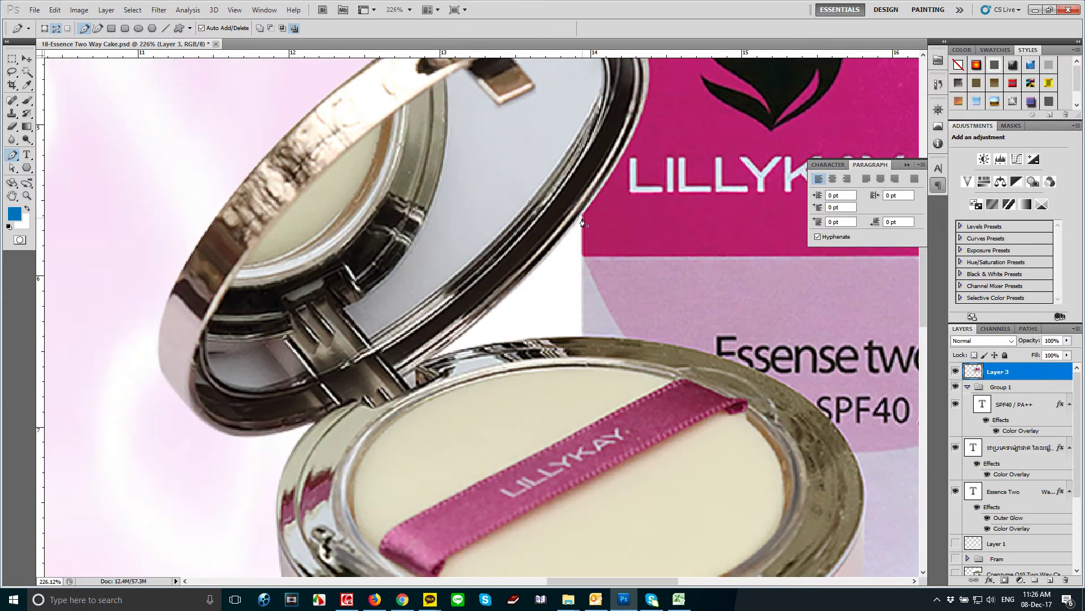
left_click(583, 336)
left_click_drag(440, 356, 410, 371)
left_click_drag(582, 216, 662, 117)
key("ctrl+Return")
key("shift+F6")
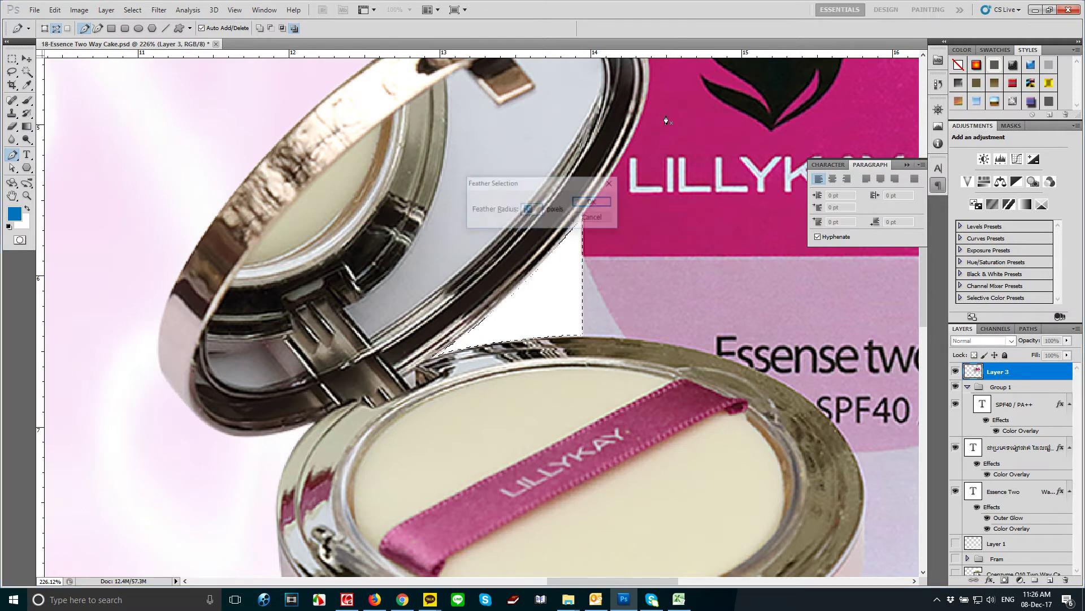
key("Return")
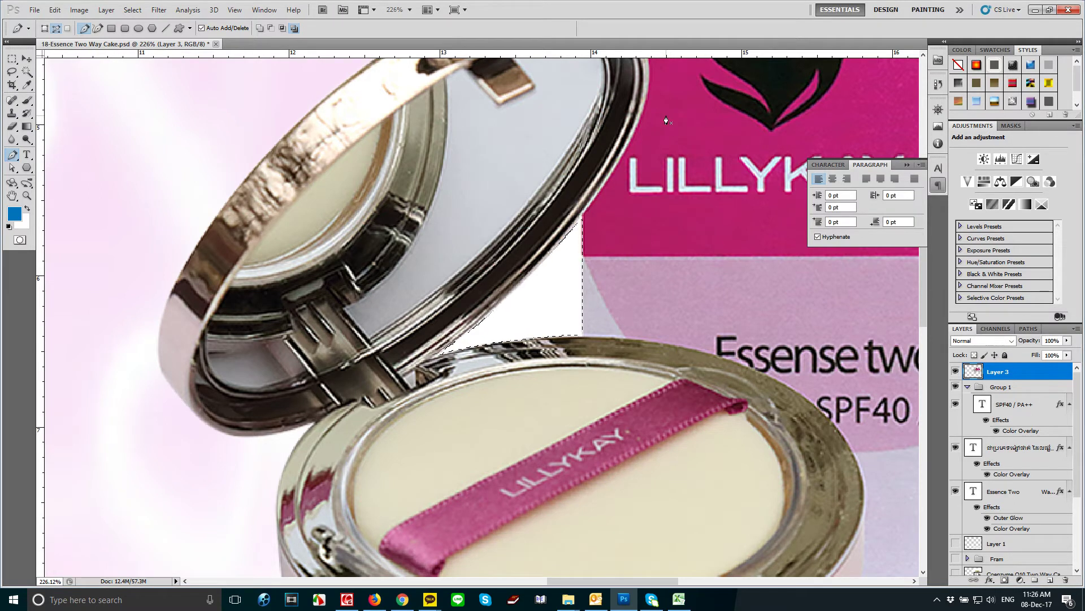
key("Delete")
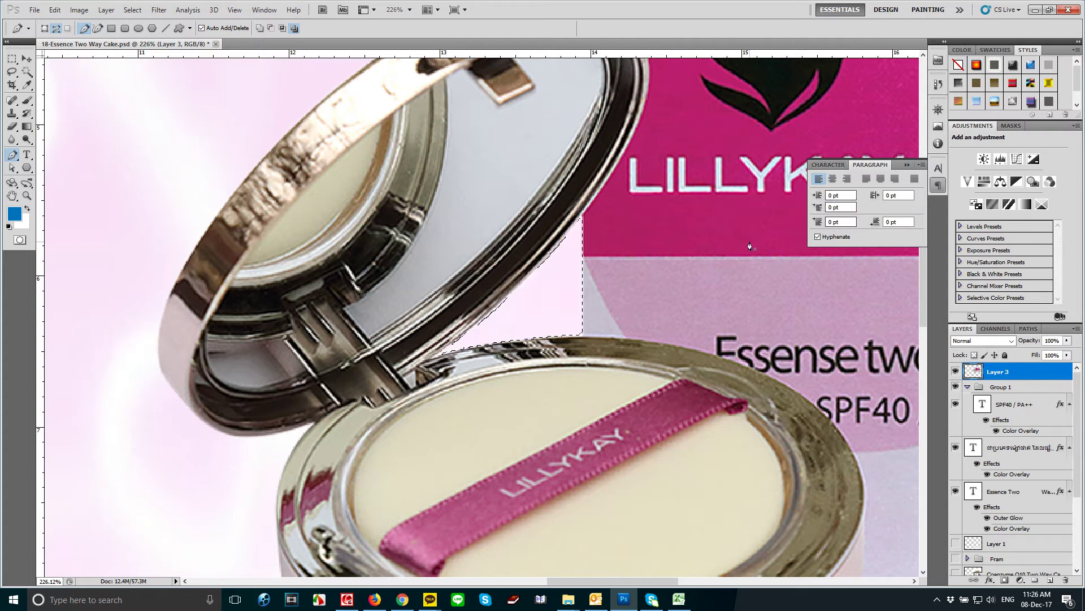
key("ctrl+d")
left_click(698, 249, "ctrl+alt")
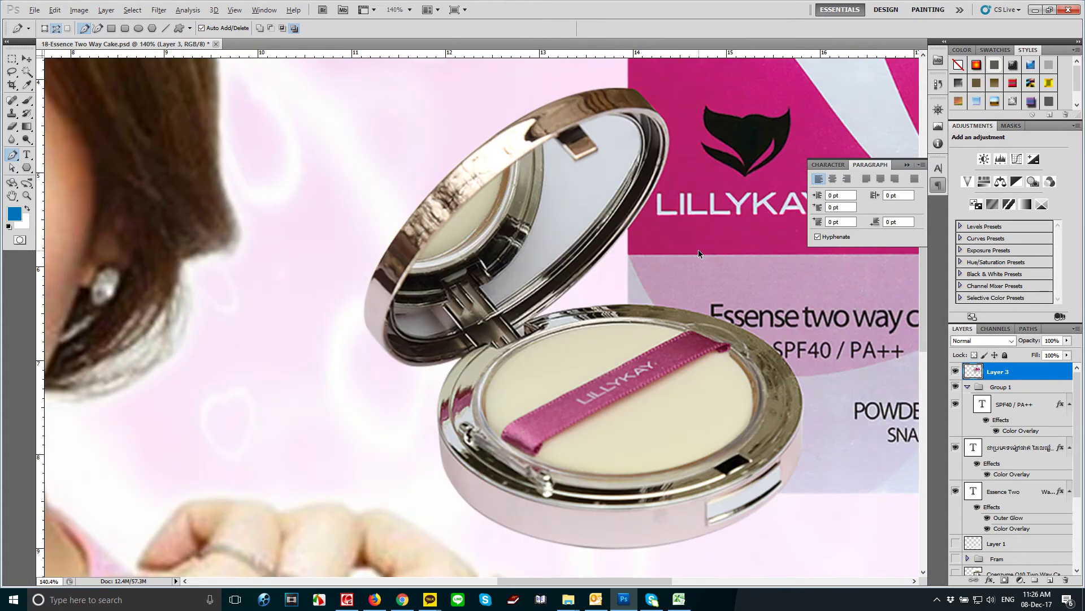
Move the product image lower and right, just beneath the SPF40 / PA++ line.
key("v")
left_click_drag(699, 331, 617, 288)
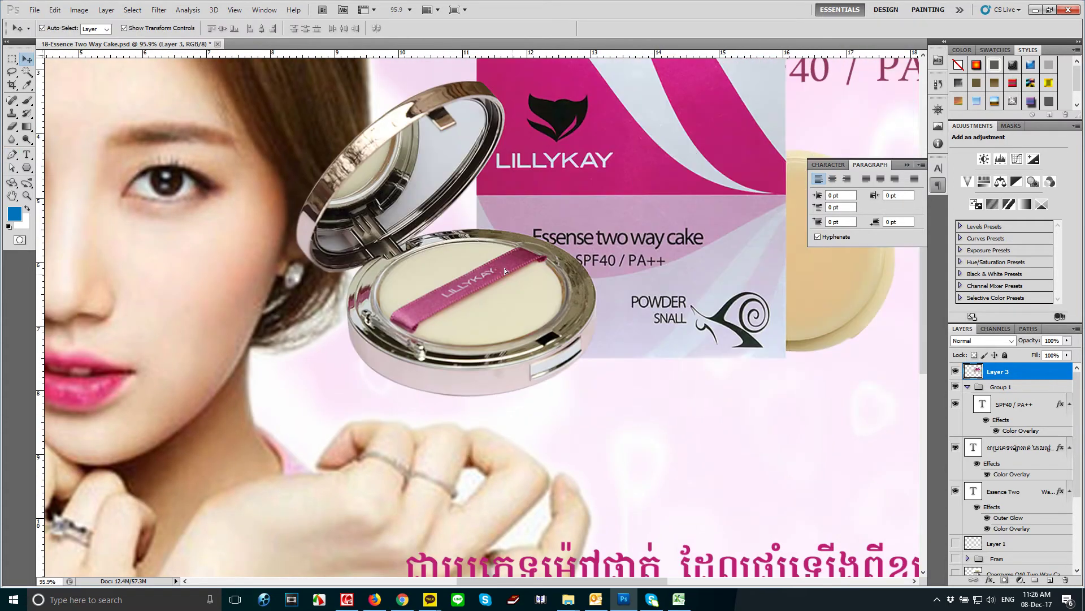
key("ctrl+0")
mouse_move(644, 256)
left_mouse_down()
mouse_move(712, 309)
mouse_move(734, 309)
left_mouse_up()
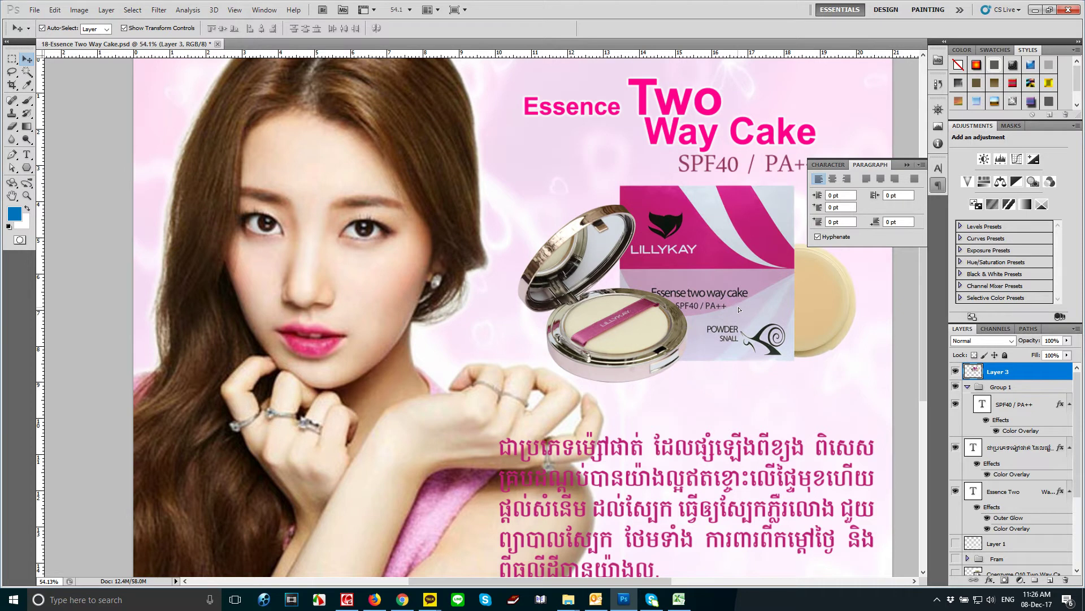
left_click_drag(739, 309, 756, 321)
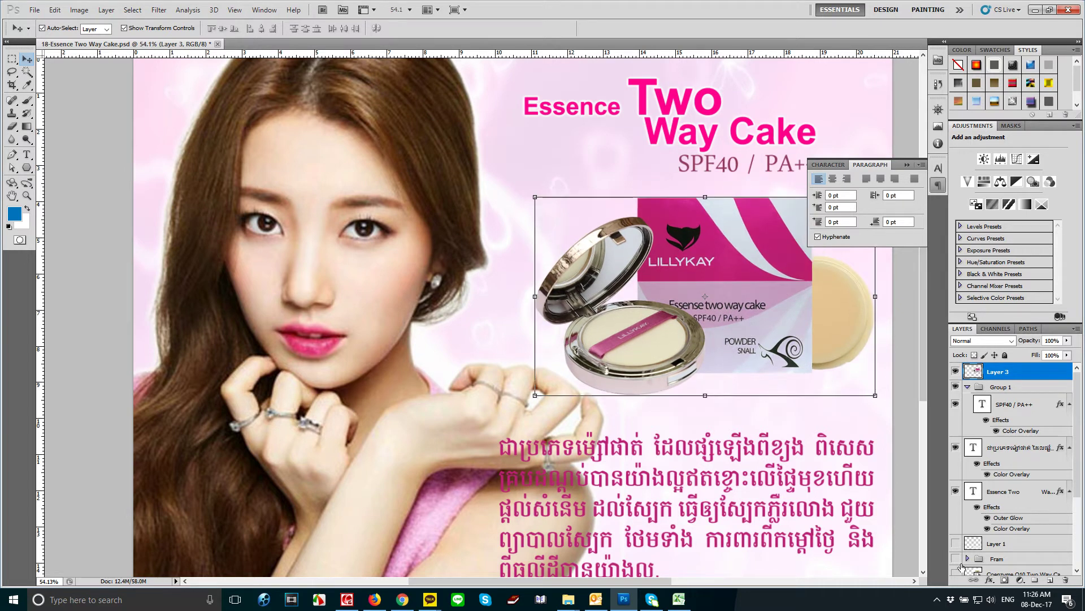
Give the product image layer a 38 px Drop Shadow plus an Outer Glow.
left_click(990, 580)
left_click(1013, 462)
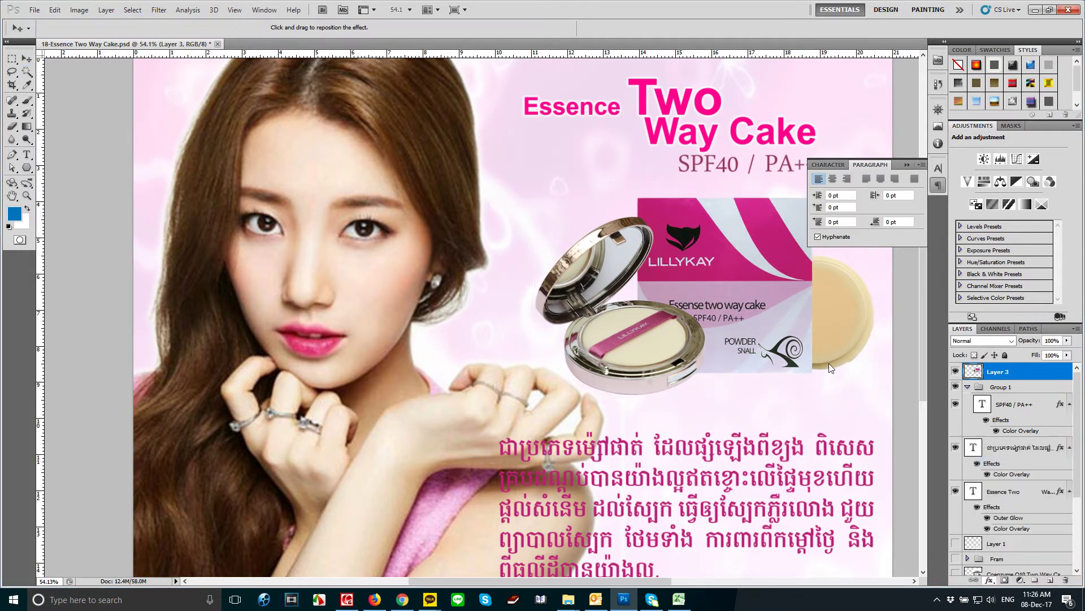
left_click_drag(823, 339, 876, 415)
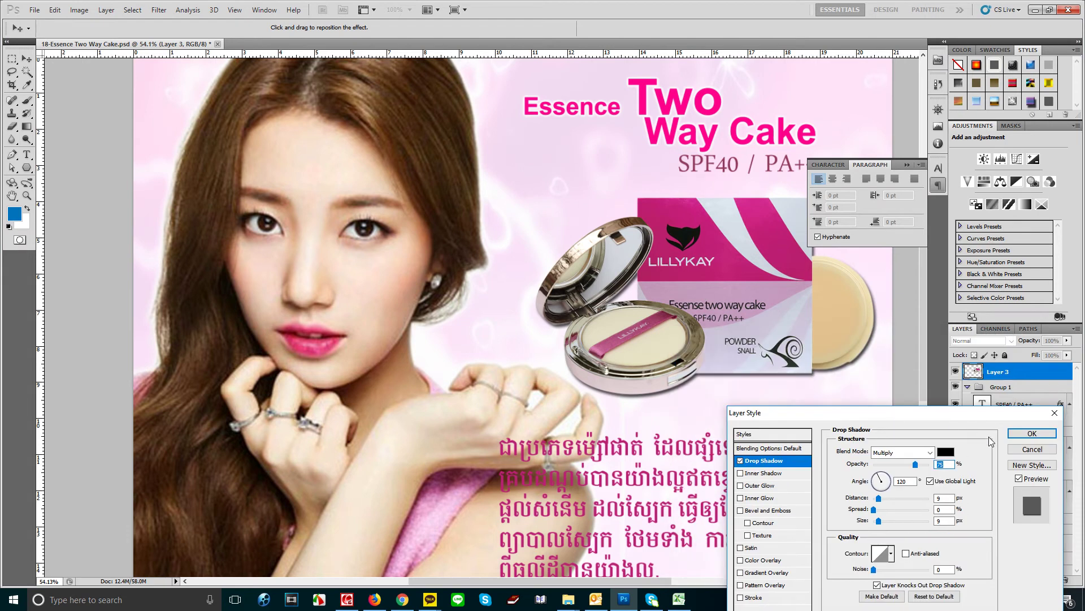
left_click(757, 485)
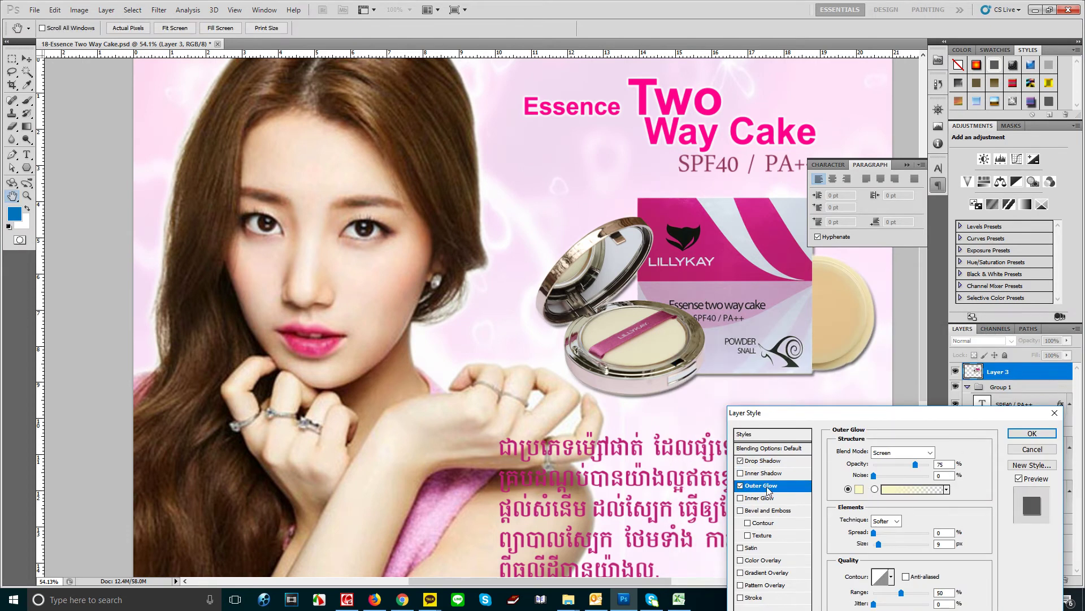
left_click(760, 460)
left_click_drag(876, 520, 881, 522)
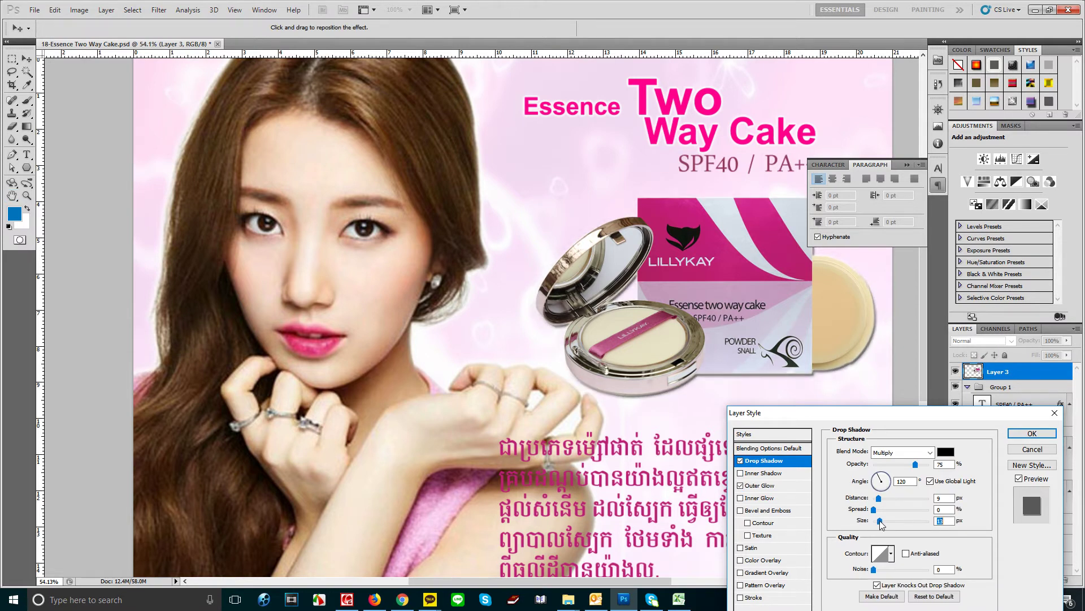
key("Return")
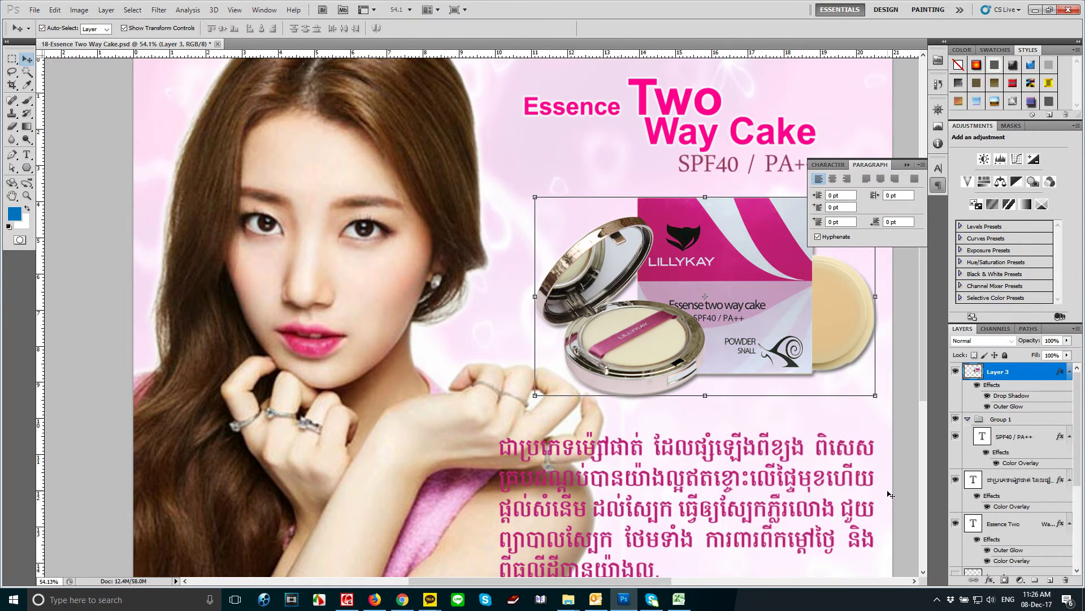
Trace a curved closed path across the upper-right canvas and load it as a selection.
left_click(907, 164)
mouse_move(886, 158)
left_mouse_down()
mouse_move(773, 163)
mouse_move(752, 194)
left_mouse_up()
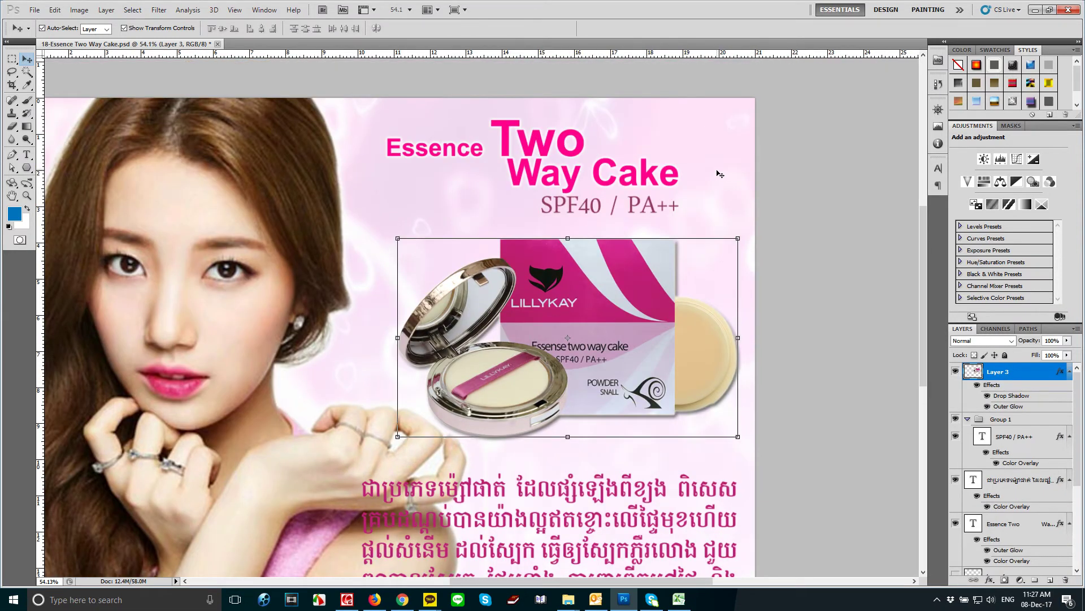
key("p")
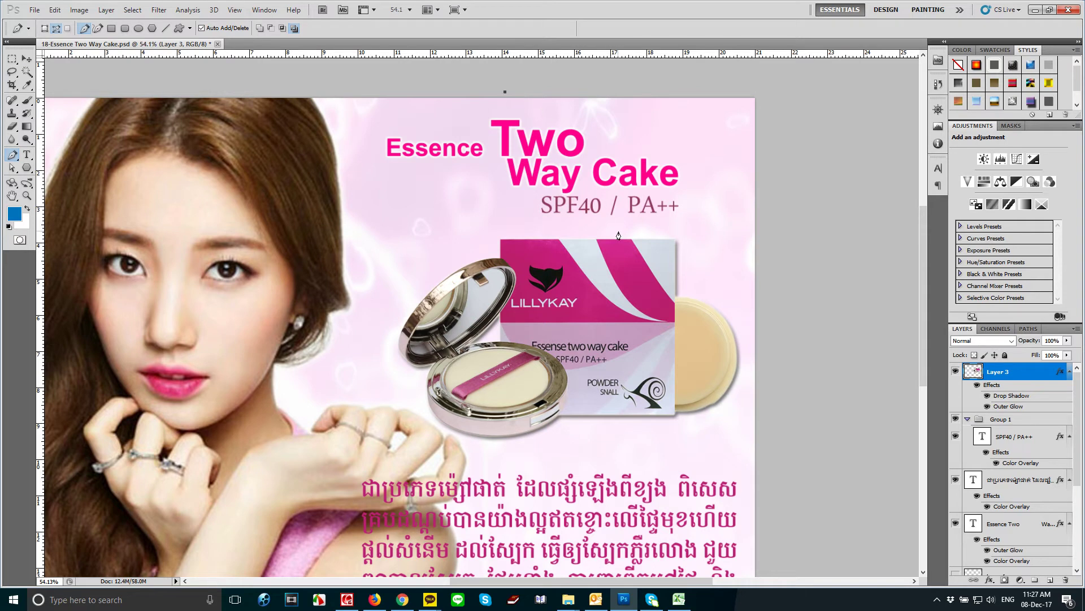
left_click_drag(630, 239, 655, 293)
left_click_drag(806, 417, 877, 429)
left_click(822, 91)
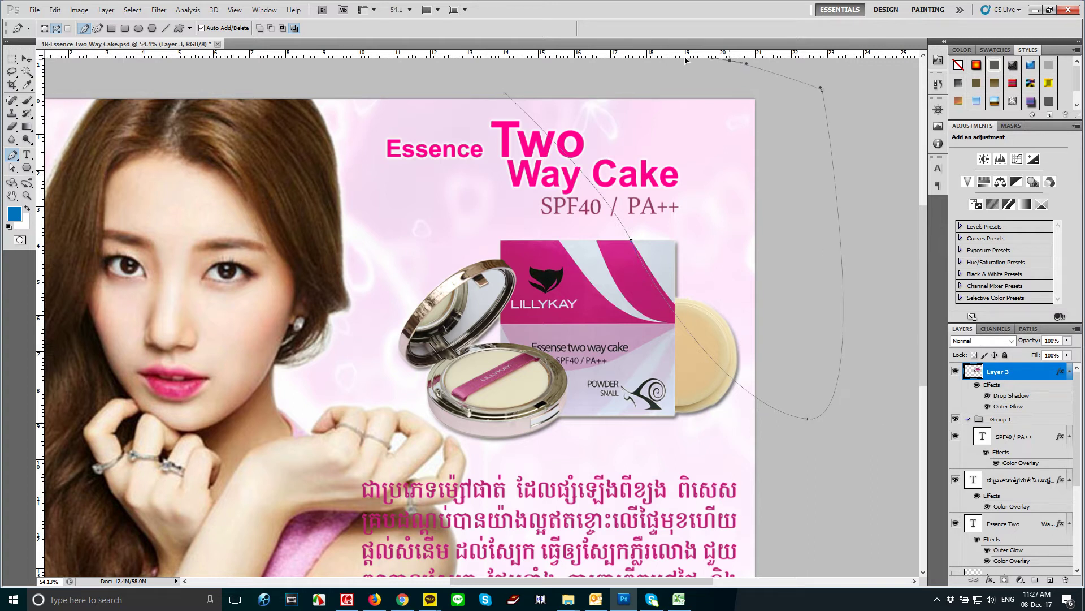
left_click(505, 92)
key("ctrl+Return")
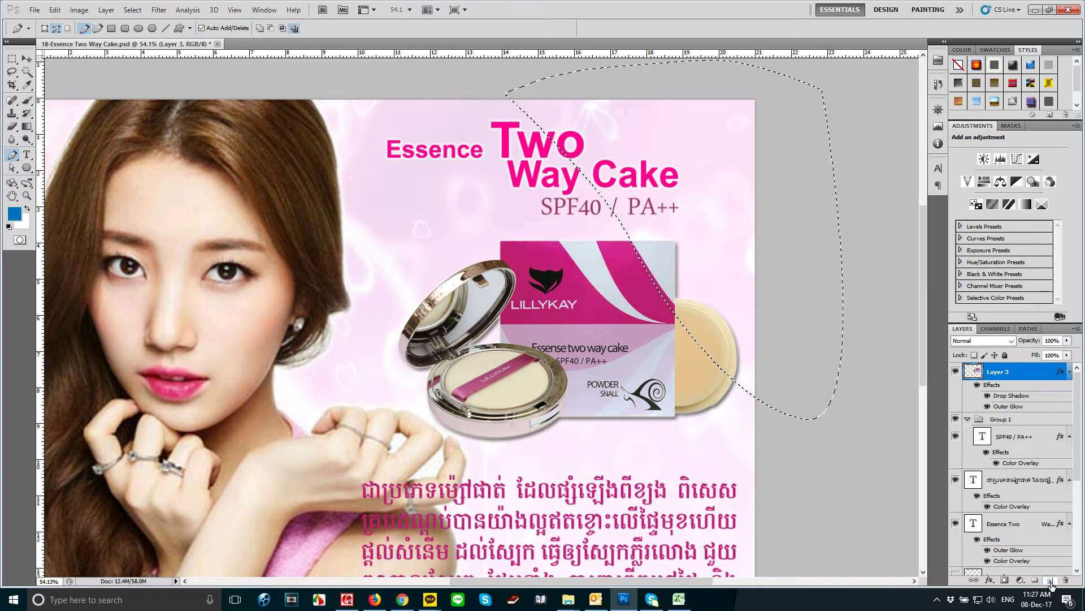
Fill the selection on new Layer 6 with sampled grey-blue and send it to the bottom.
left_click(1050, 581)
key("i")
left_click(701, 259)
key("alt+BackSpace")
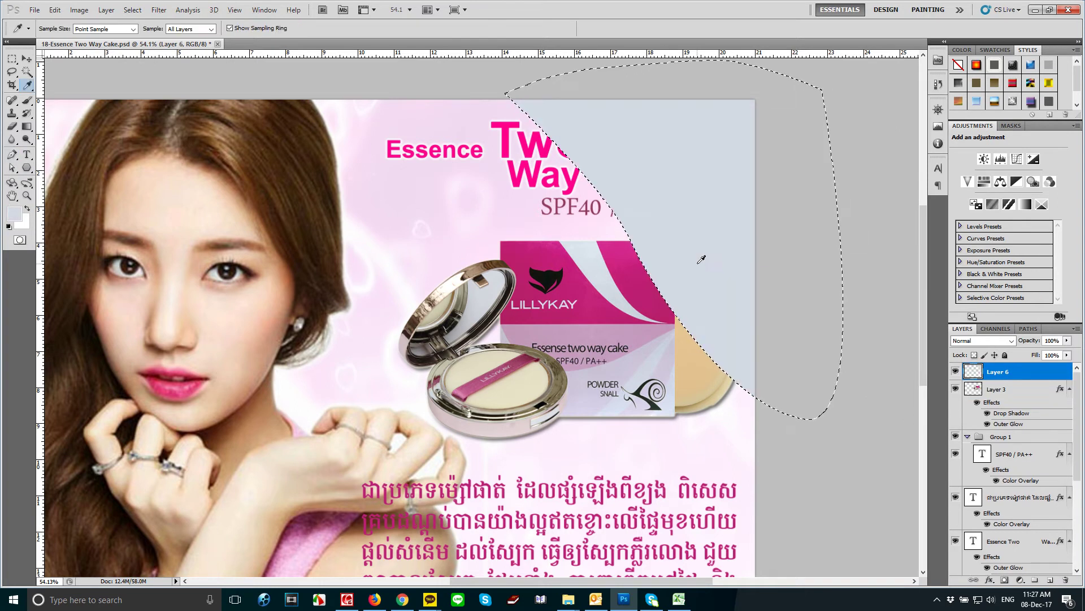
key("ctrl+d")
key("ctrl+shift+bracketleft")
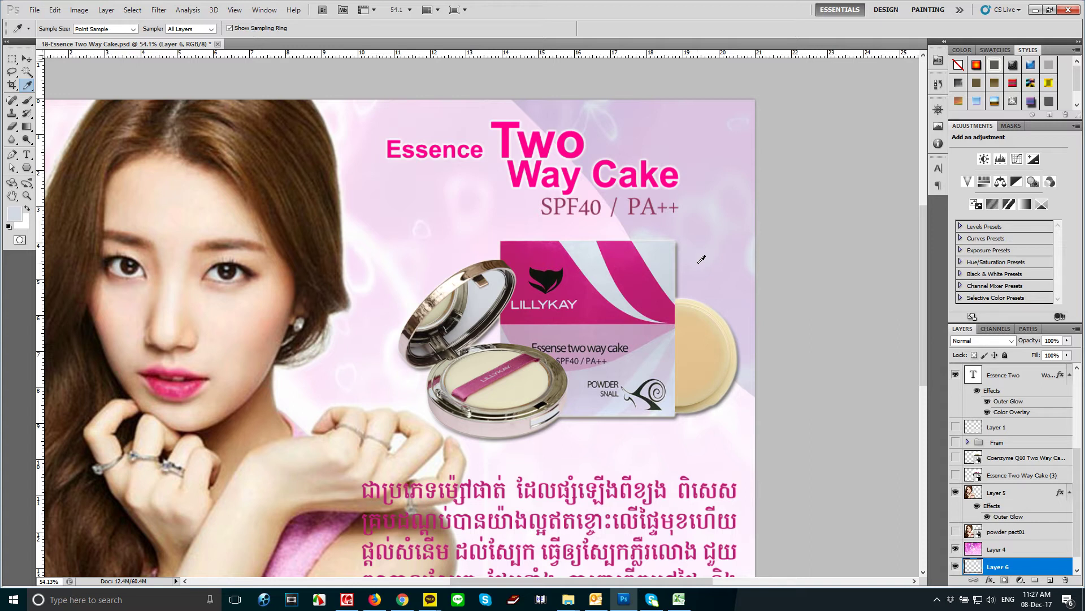
Draw a large curved swoosh path over the ad's right side and make it a selection.
key("v")
left_click(826, 481)
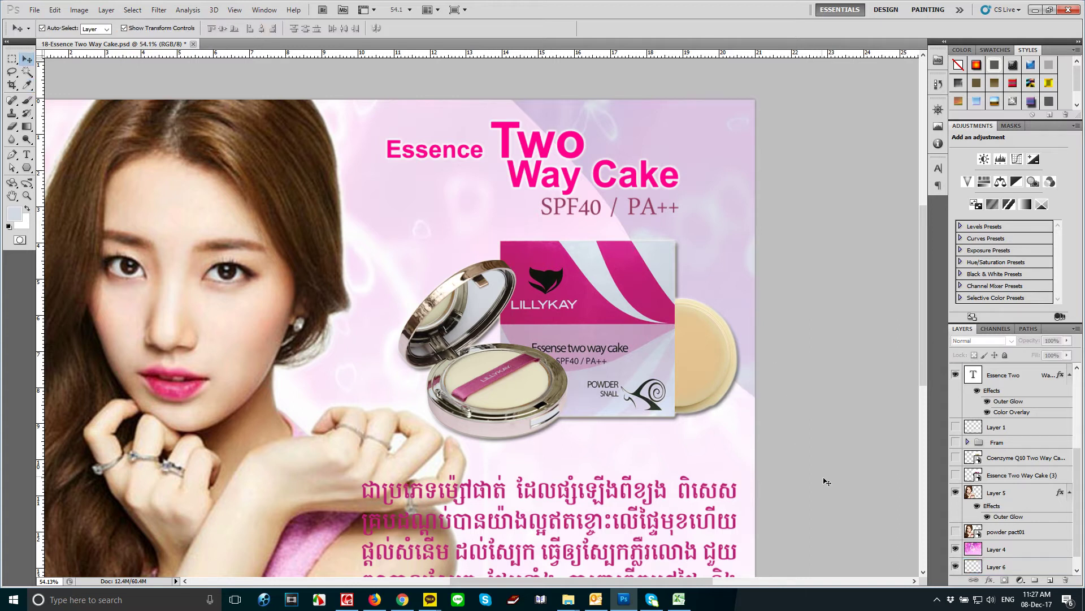
key("p")
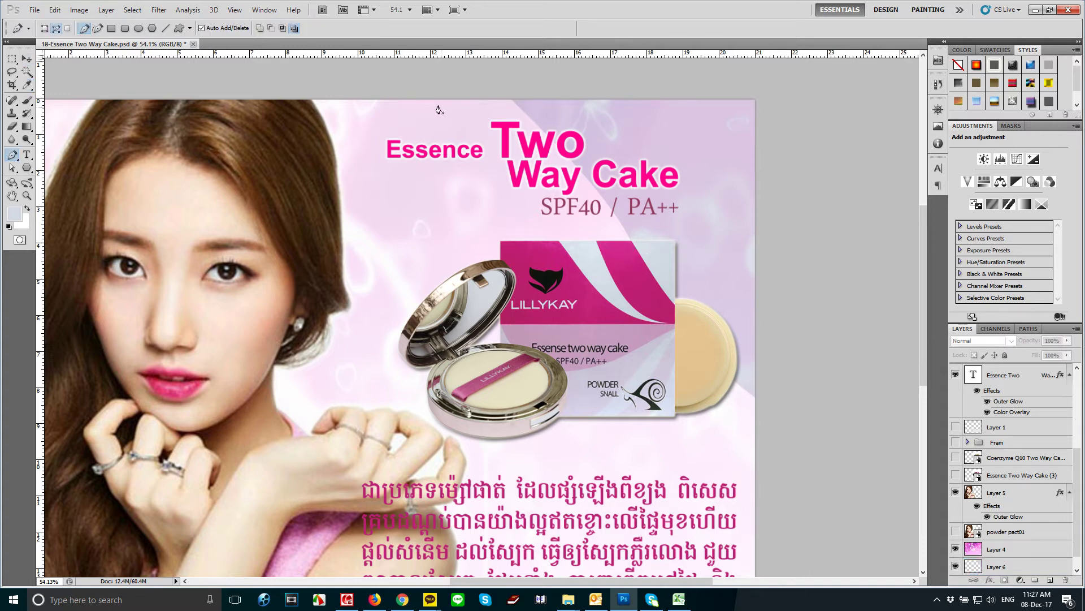
mouse_move(510, 181)
left_mouse_down()
mouse_move(558, 300)
mouse_move(616, 386)
left_mouse_up()
mouse_move(816, 489)
left_mouse_down()
mouse_move(907, 496)
mouse_move(897, 484)
left_mouse_up()
left_click_drag(802, 92, 779, 79)
left_click(363, 92)
key("ctrl+Return")
Fill the swoosh on new Layer 7 with magenta sampled from the product box.
key("i")
left_click(639, 269)
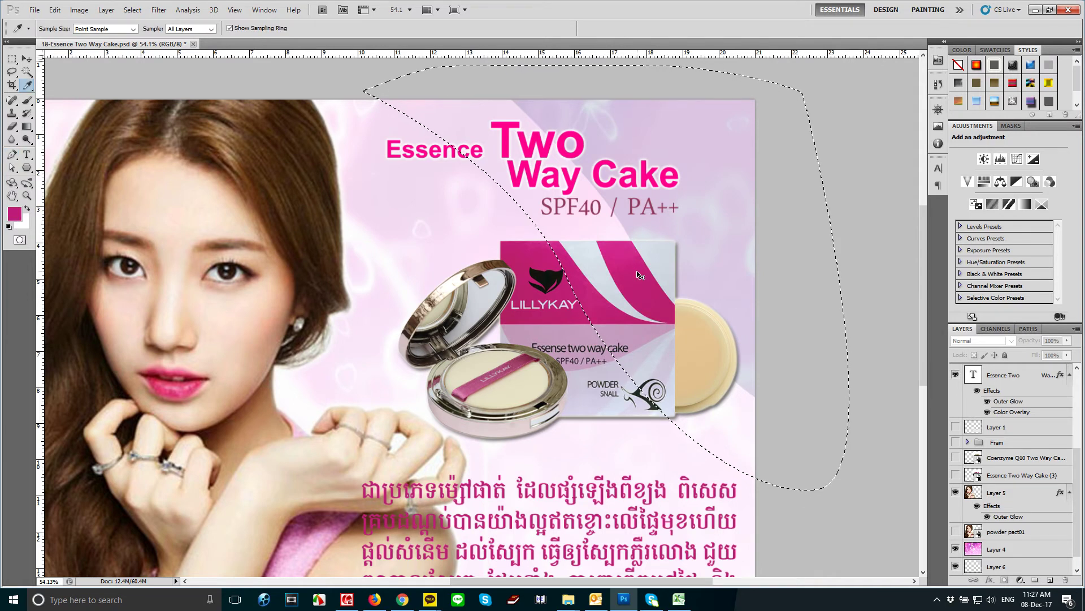
left_click(1050, 579)
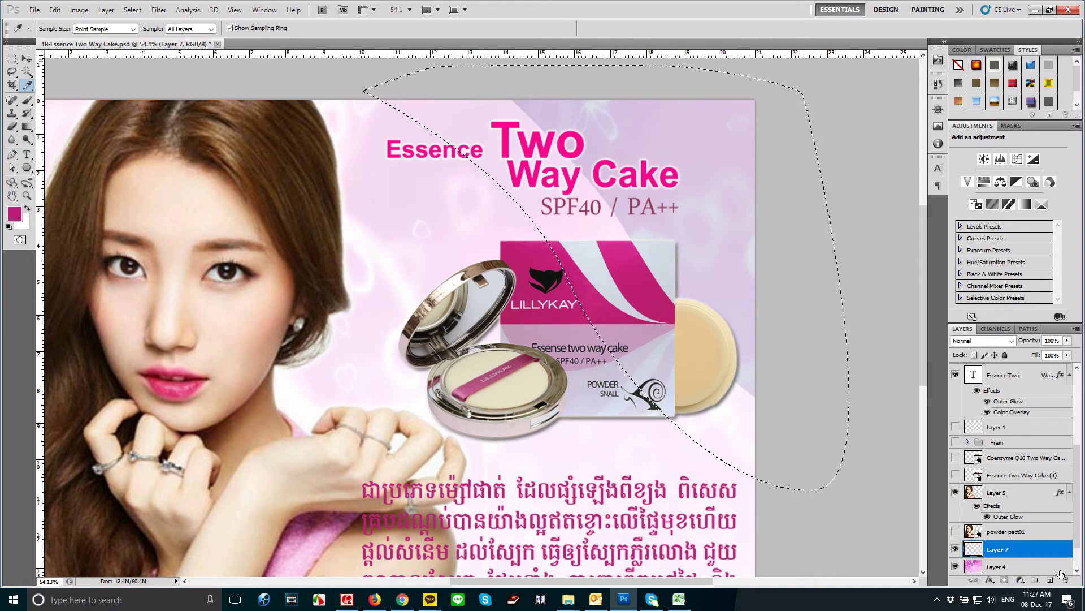
key("alt+BackSpace")
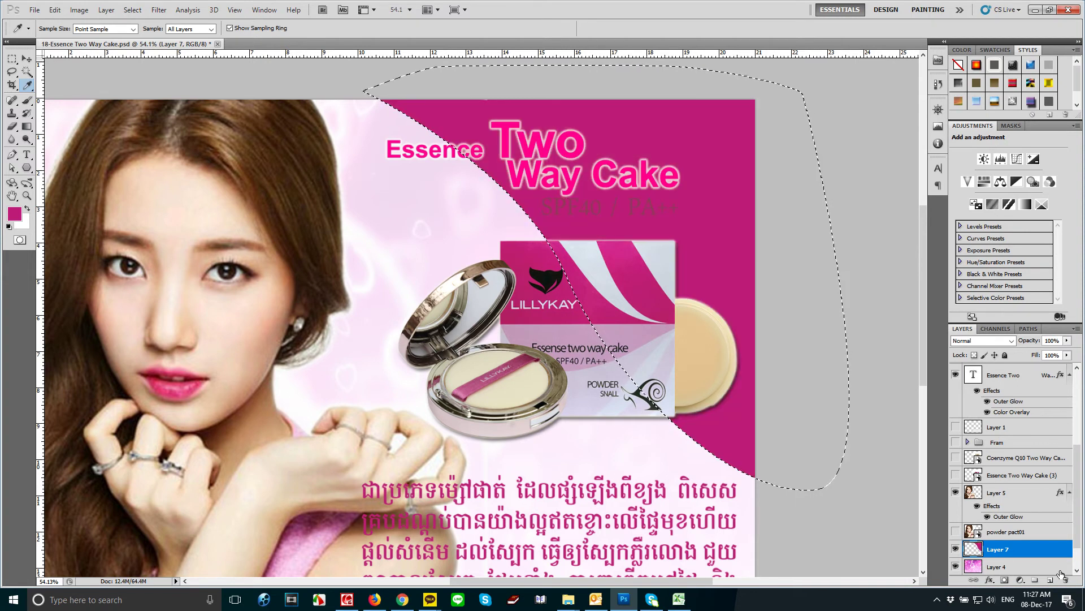
key("ctrl+d")
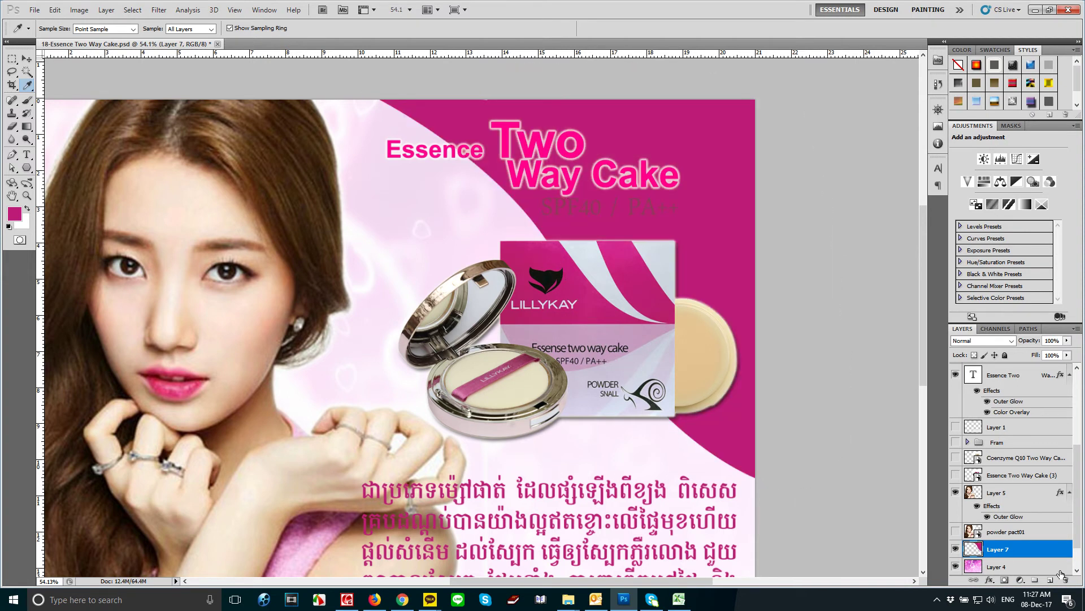
scroll(1023, 506, "down", 2)
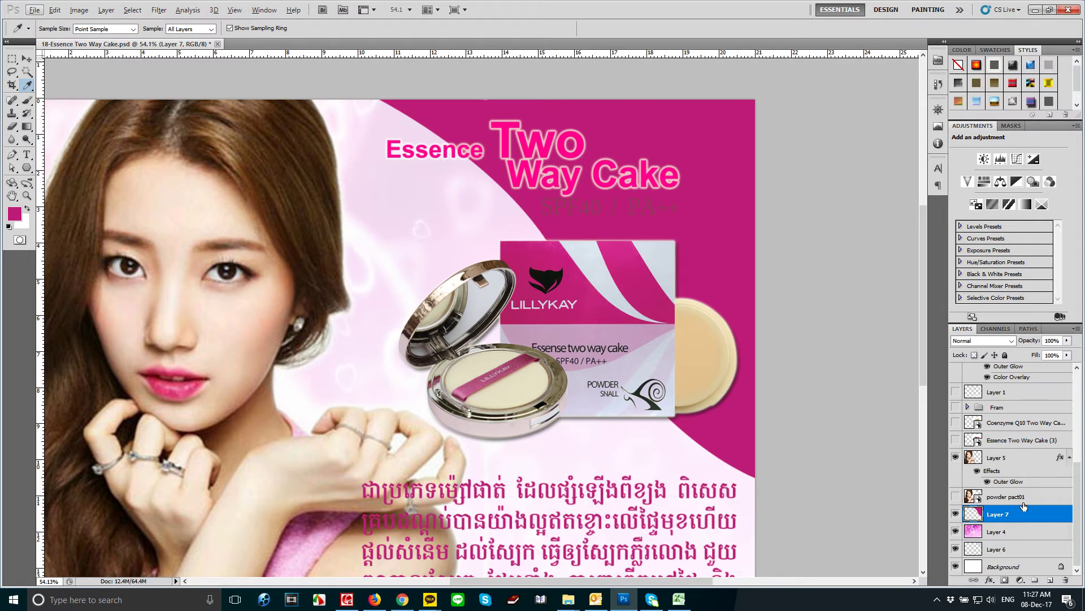
key("v")
key("alt+v")
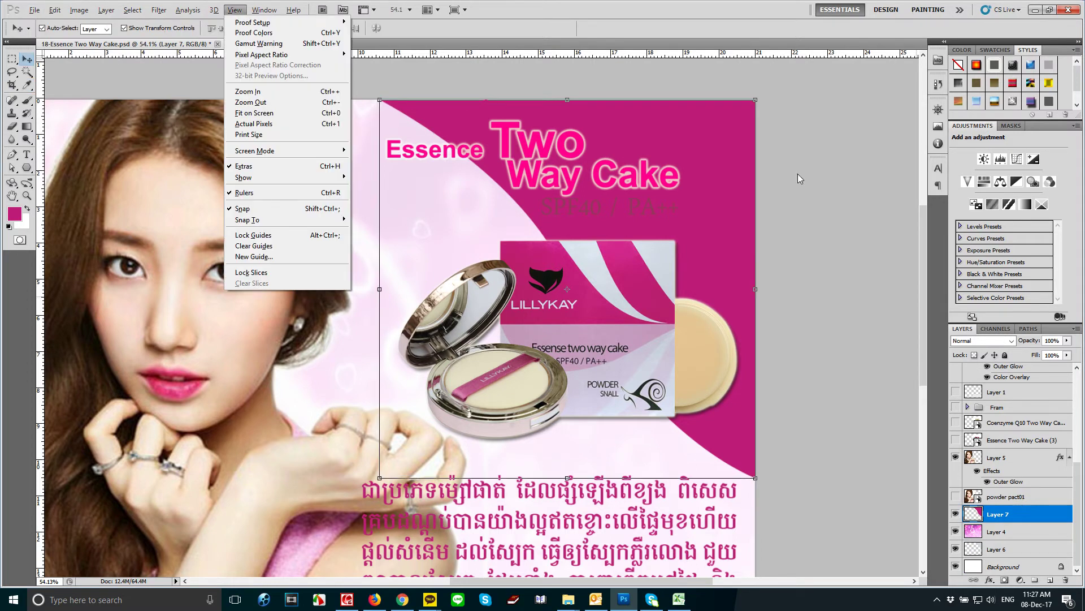
Send the magenta swoosh down the stack and try shifting the pink background.
left_click(800, 178)
key("ctrl+shift+bracketleft")
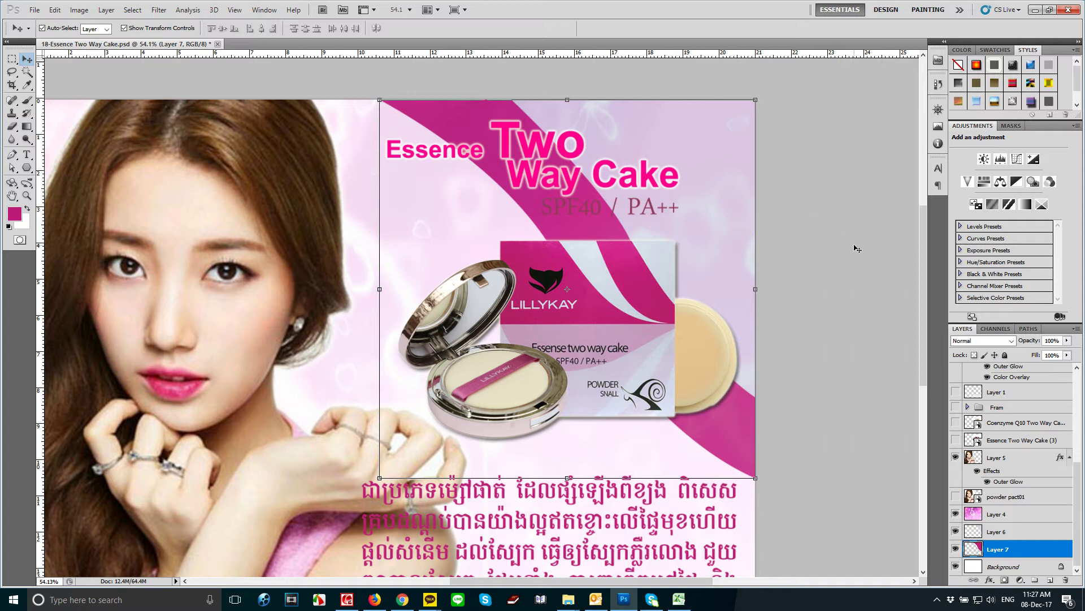
left_click(857, 248)
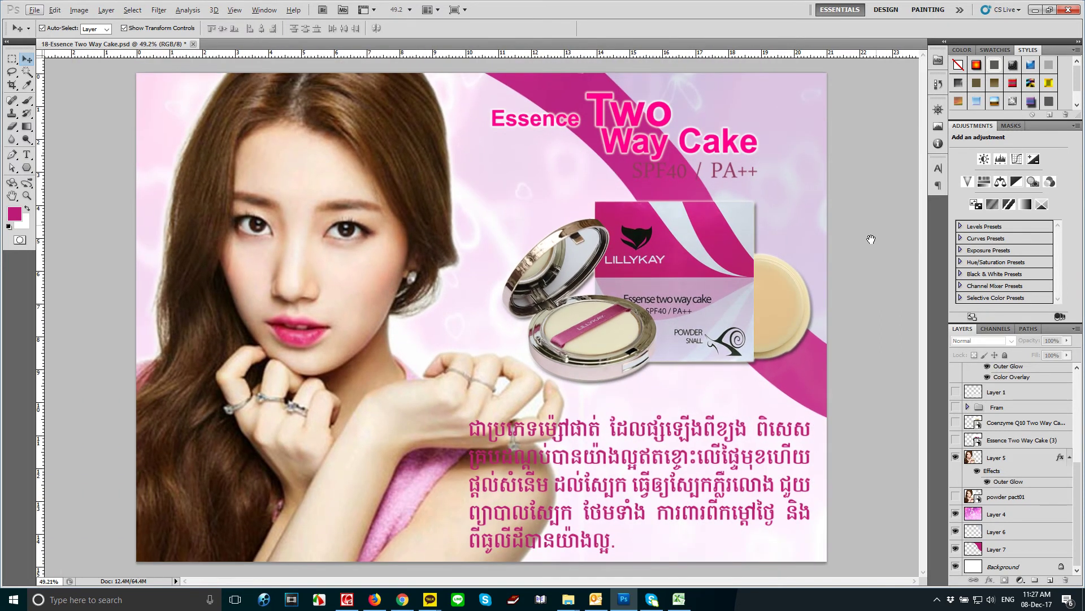
key("i")
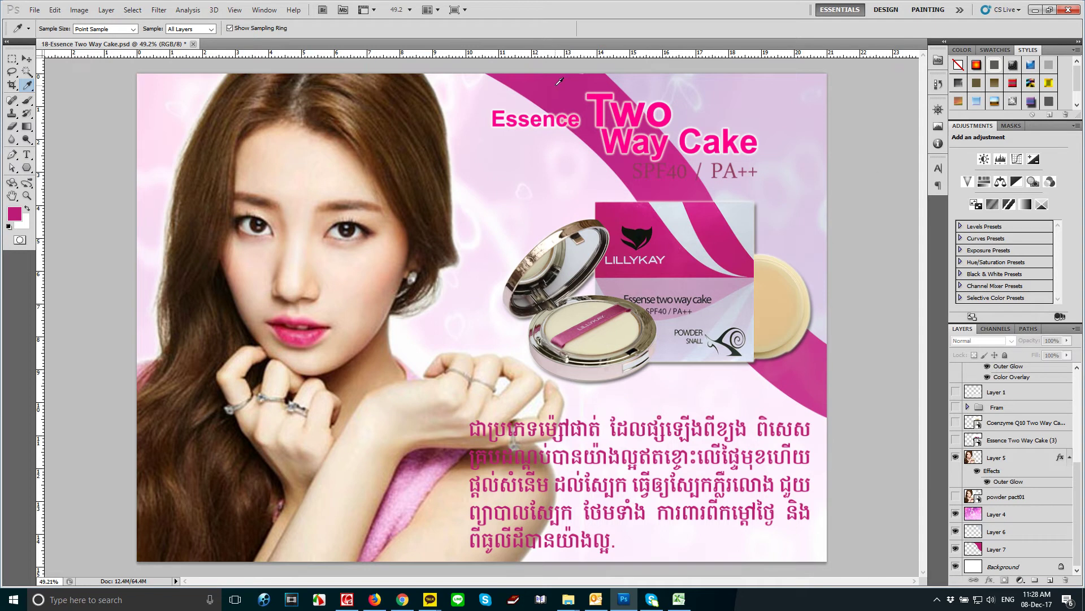
key("v")
mouse_move(804, 357)
left_mouse_down()
mouse_move(837, 368)
mouse_move(800, 393)
left_mouse_up()
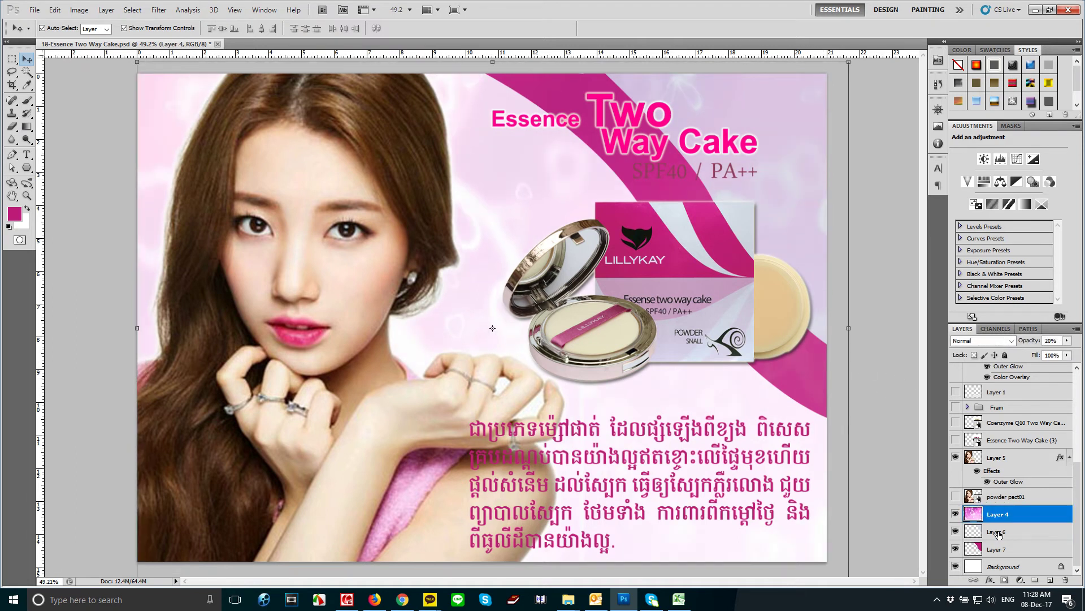
Try moving and reordering Layer 4, then keep it above the swoosh layers and lock it.
left_click(997, 532)
left_click_drag(828, 415, 837, 402)
key("ctrl+z")
key("ctrl+bracketleft")
key("ctrl+bracketleft")
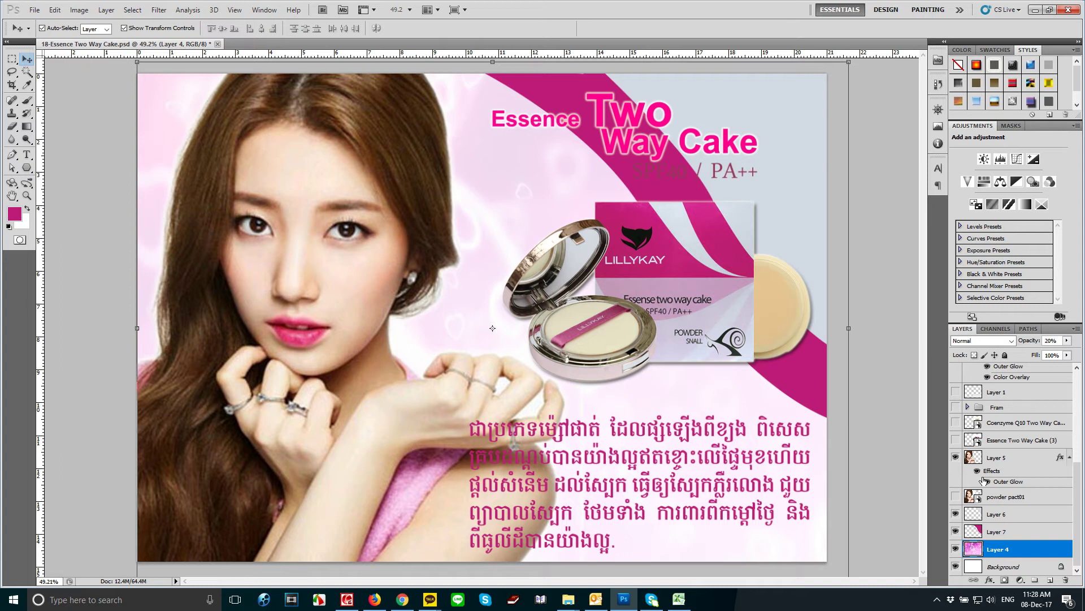
key("ctrl+bracketright")
key("ctrl+bracketright")
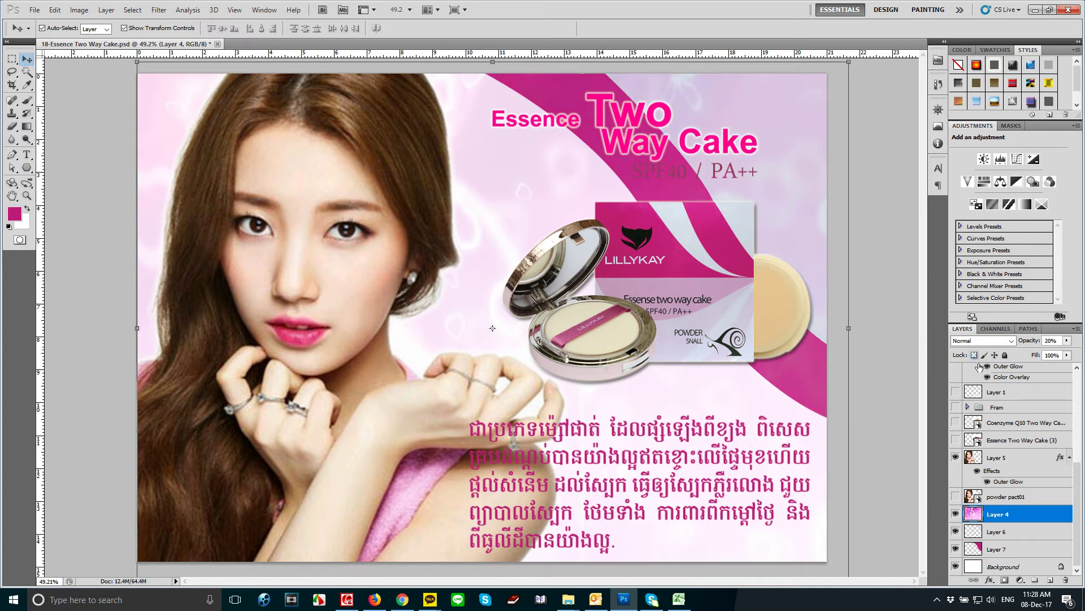
left_click(1005, 355)
Try shifting the magenta swoosh on Layer 7 right, then move it back.
left_click(814, 378)
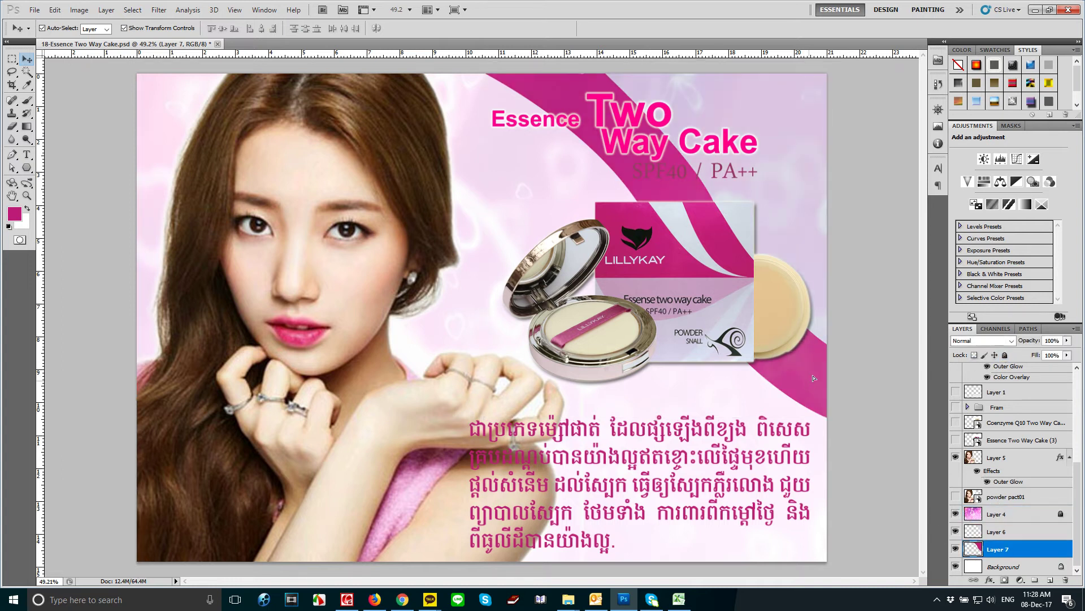
left_click_drag(814, 379, 852, 366)
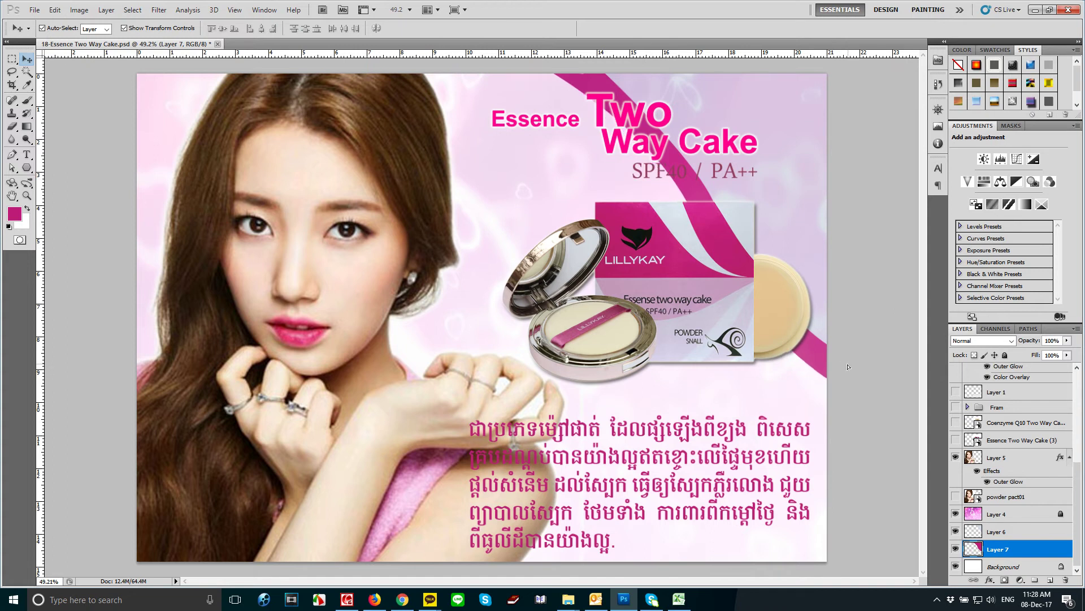
mouse_move(844, 369)
left_mouse_down()
mouse_move(826, 388)
mouse_move(815, 373)
left_mouse_up()
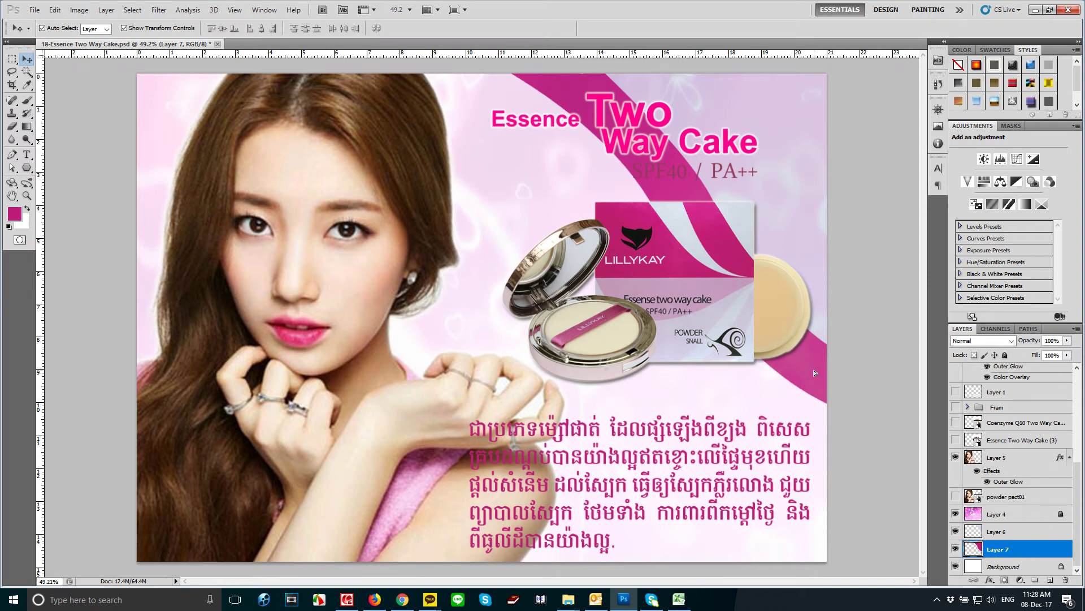
left_click(885, 453)
scroll(885, 453, "up", 3)
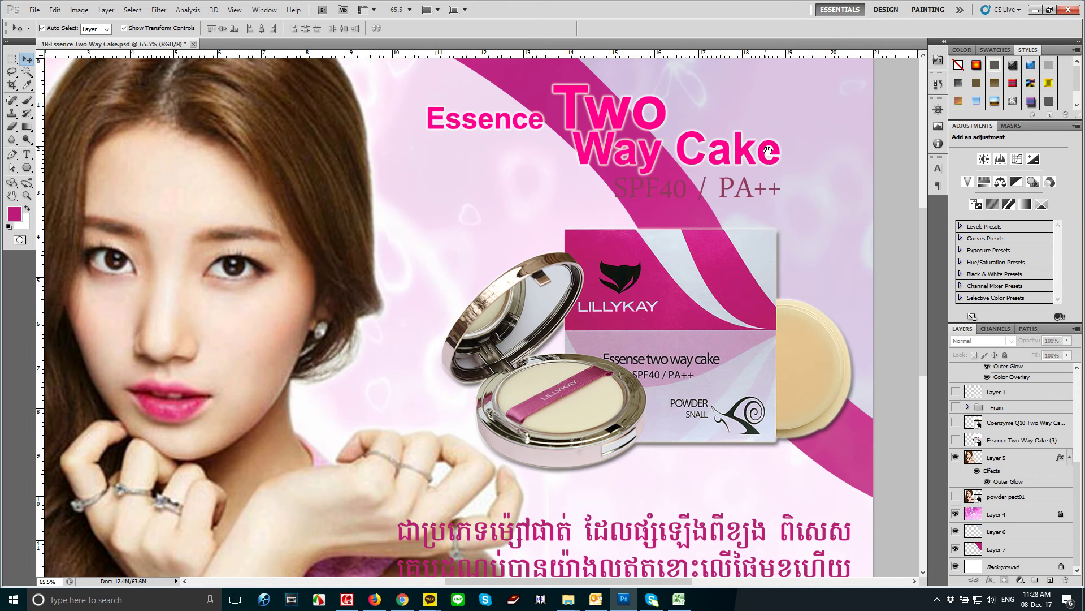
Give the Essence Two Way Cake title a drop shadow.
left_click_drag(769, 151, 686, 237)
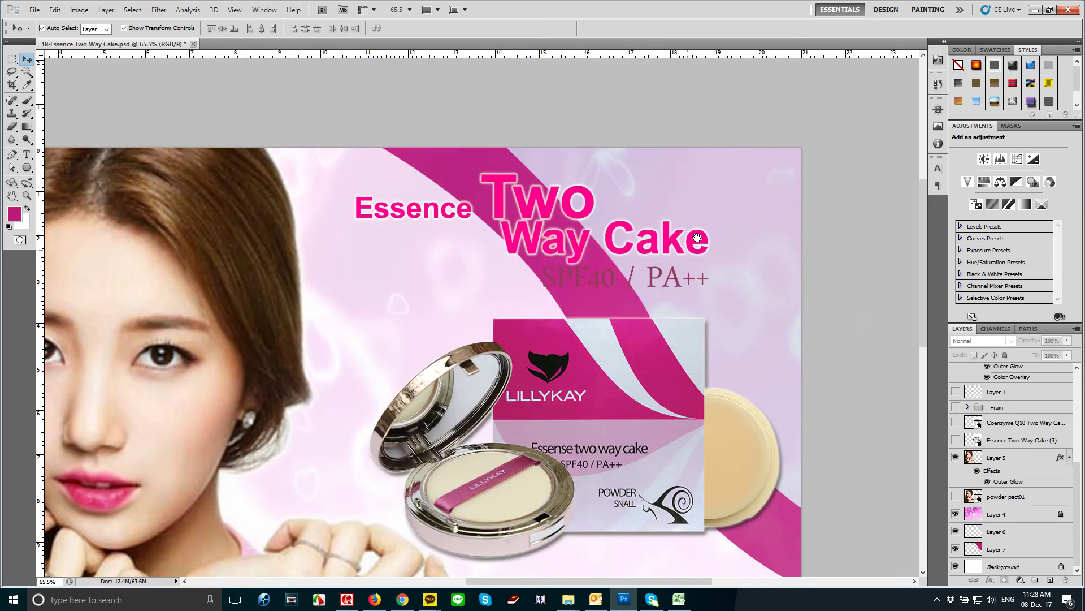
left_click(577, 255)
double_click(1058, 375)
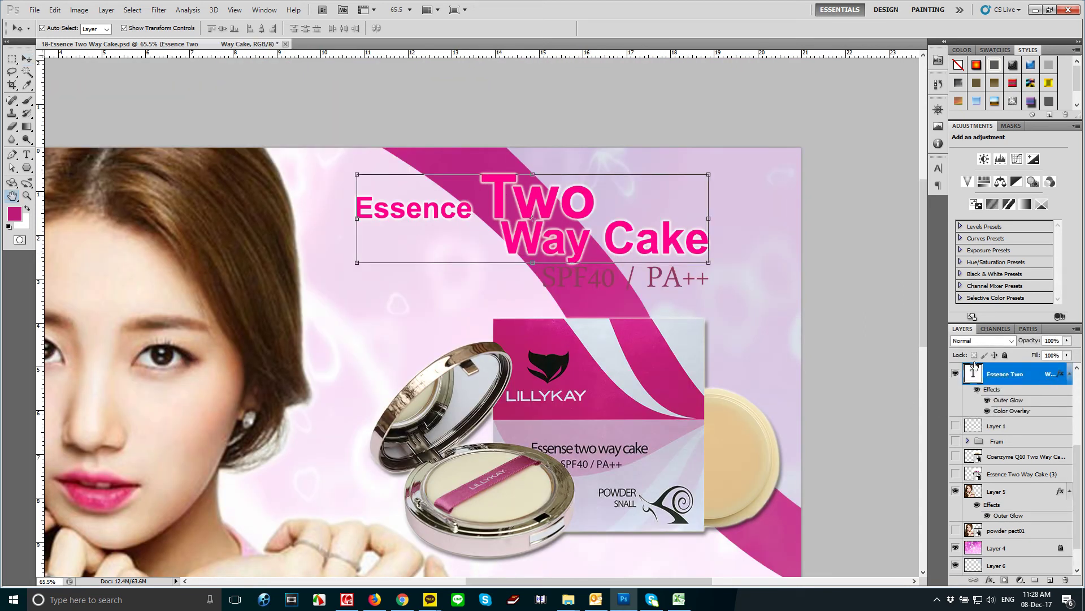
left_click(764, 461)
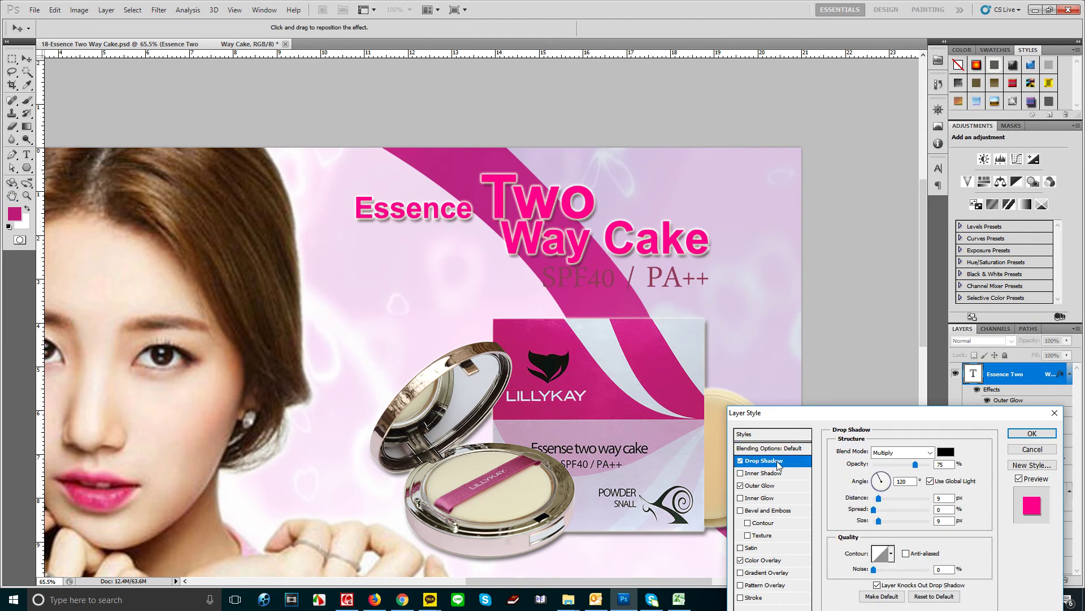
left_click(1032, 433)
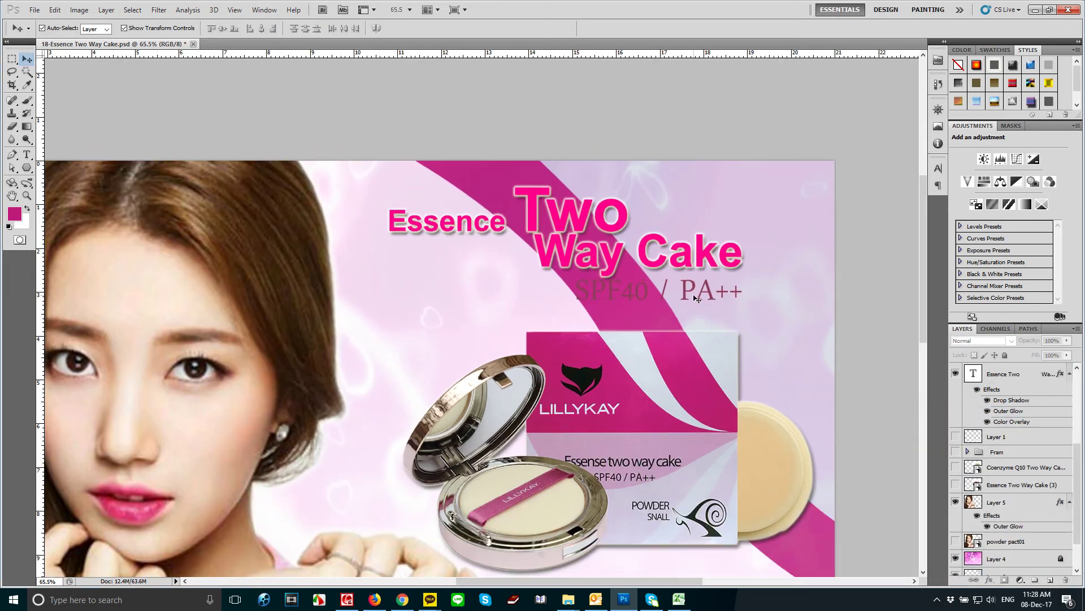
Add a stroke to the SPF40 line, trying an olive colour and then near-white.
double_click(1056, 378)
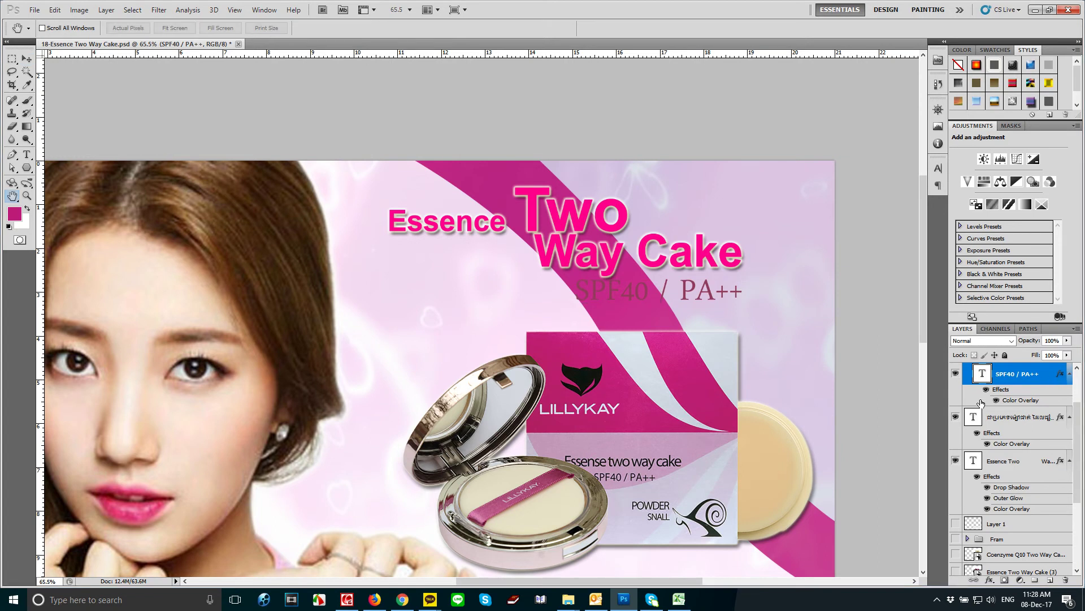
left_click(757, 597)
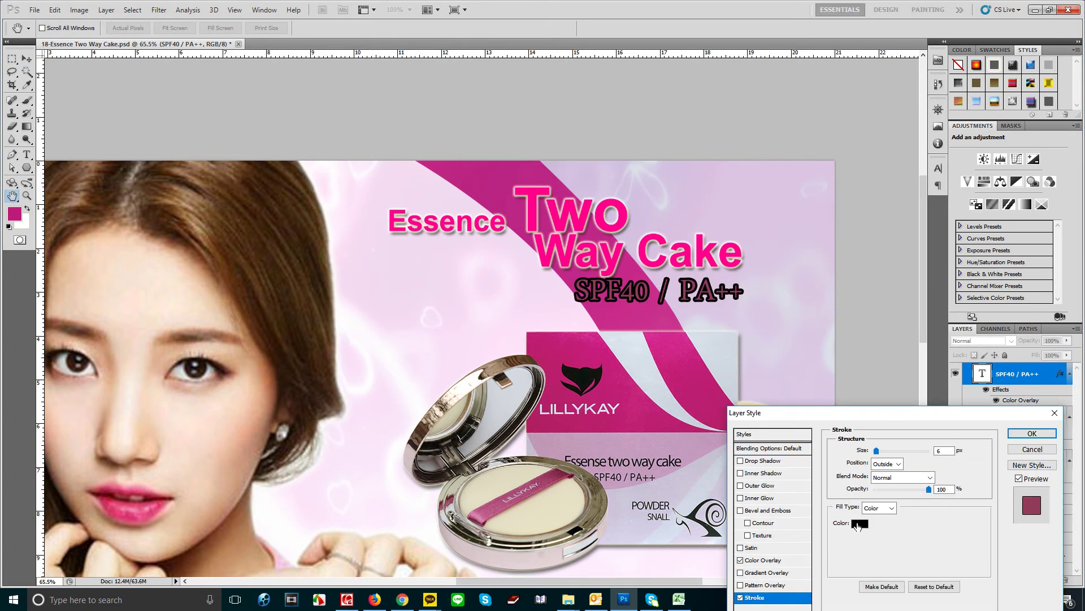
left_click(859, 524)
left_click(592, 371)
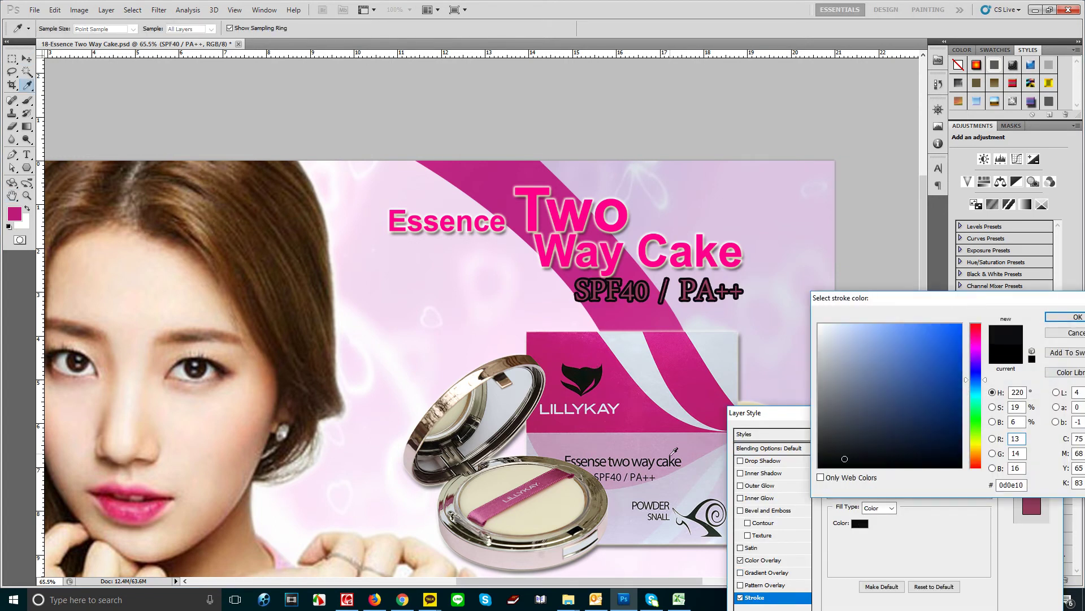
left_click(696, 511)
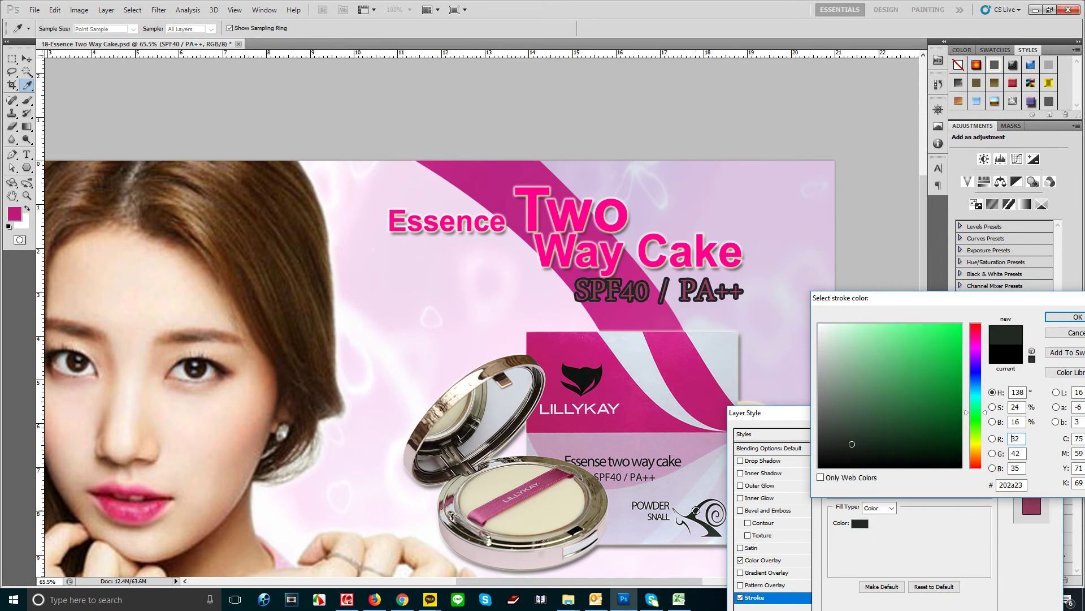
left_click(983, 444)
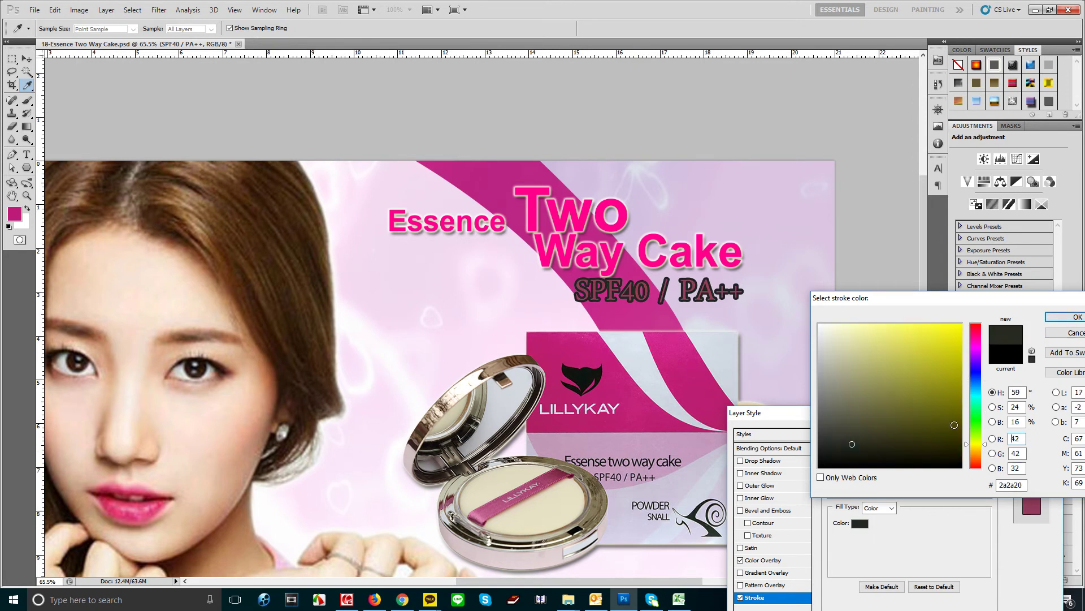
left_click_drag(942, 407, 994, 394)
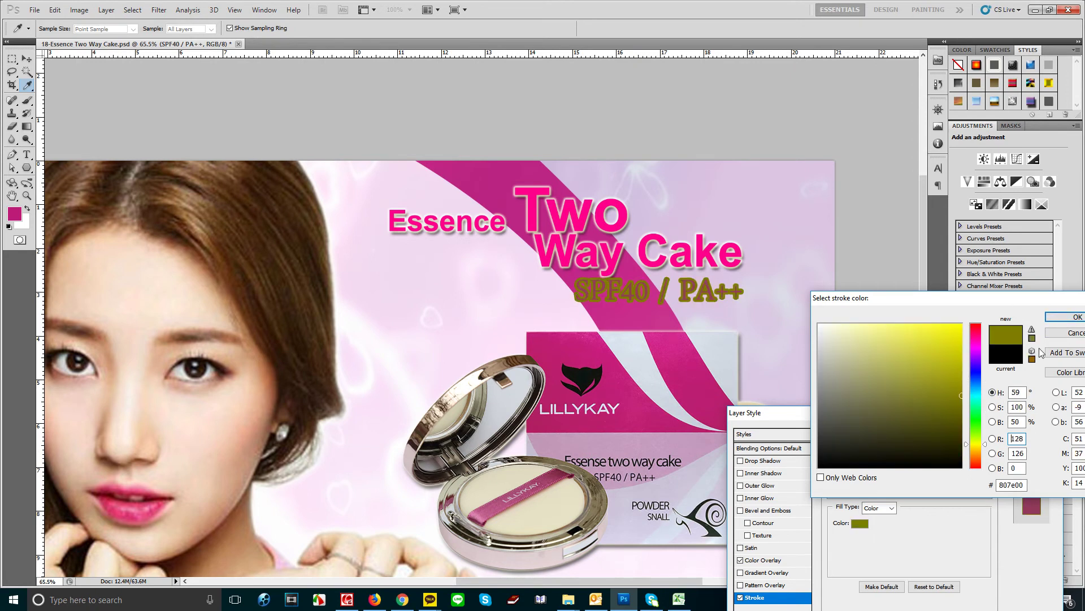
left_click(1065, 318)
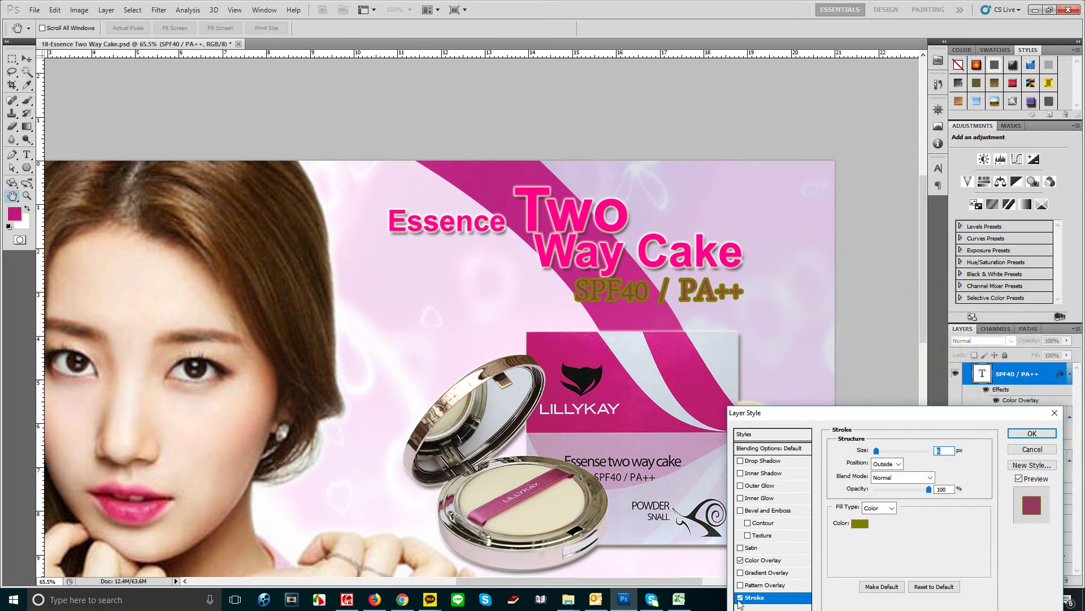
left_click(859, 523)
mouse_move(843, 379)
left_mouse_down()
mouse_move(804, 345)
mouse_move(807, 323)
left_mouse_up()
key("Return")
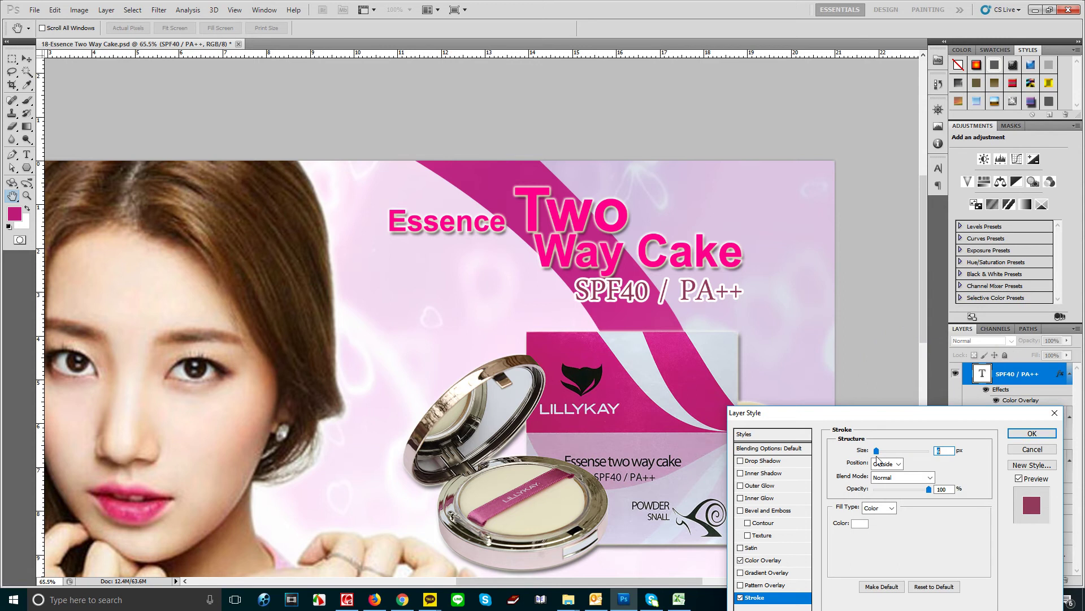
Remove the SPF40 stroke and give it a Color Overlay in pink sampled from the image.
left_click(741, 597)
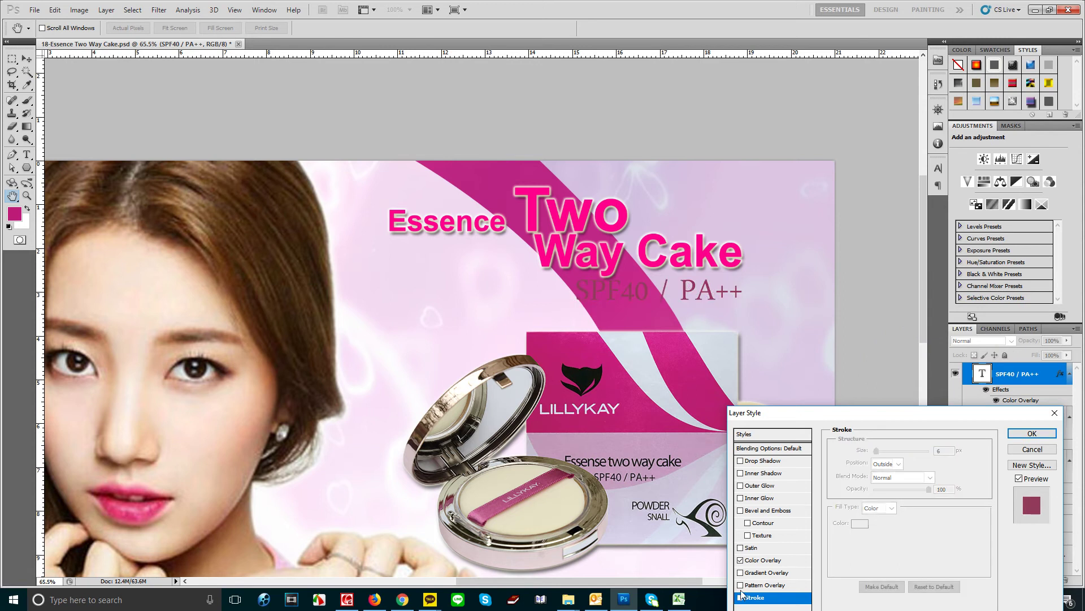
left_click(764, 560)
left_click(939, 453)
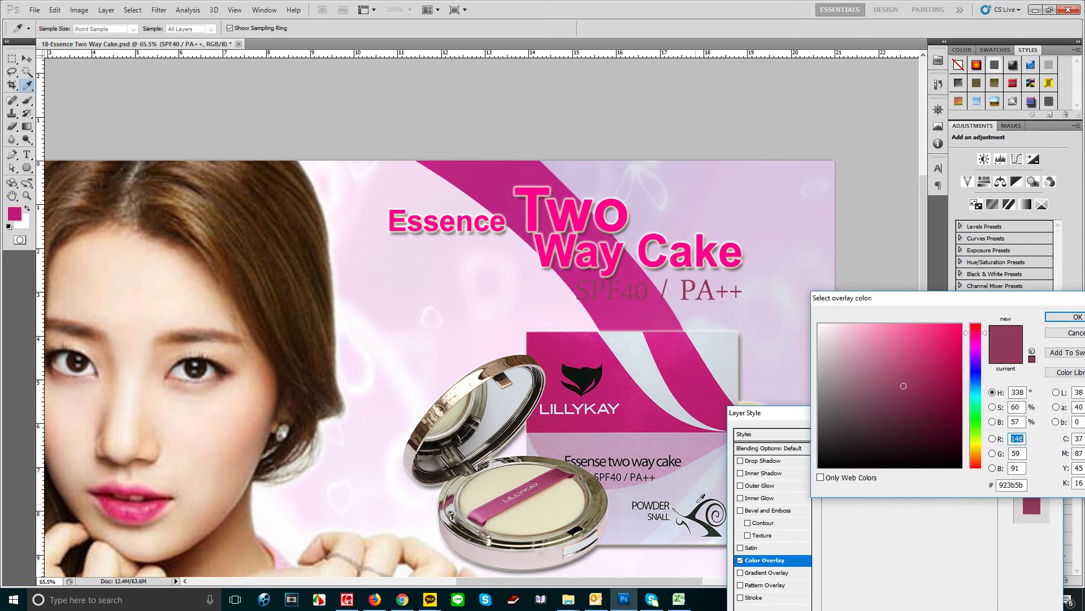
left_click(700, 506)
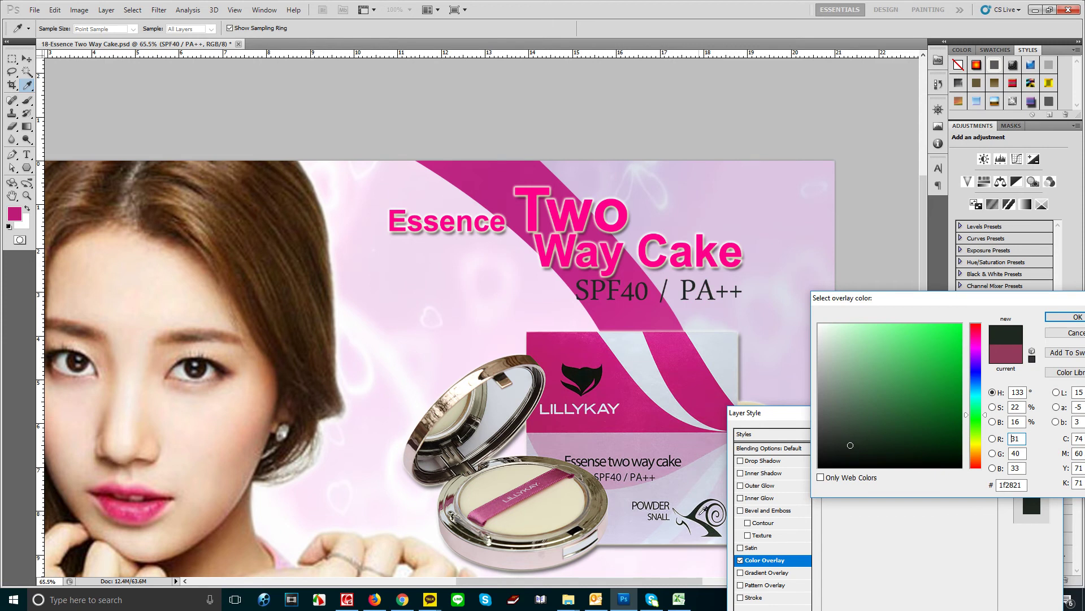
left_click(708, 401)
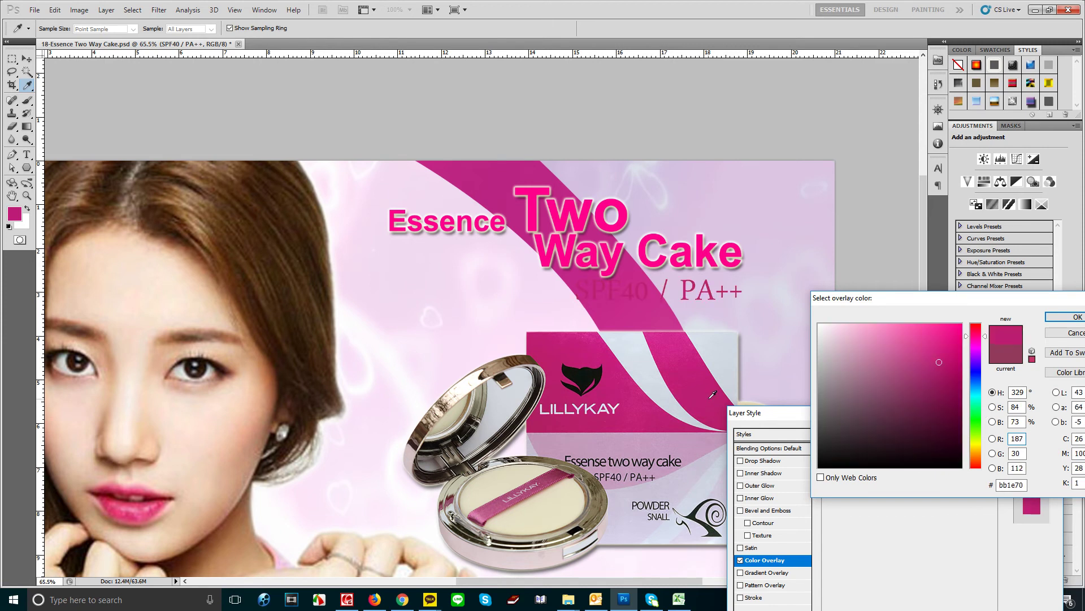
left_click(1064, 317)
Copy the title's layer style and paste it onto the SPF40 / PA++ line.
left_click(1045, 434)
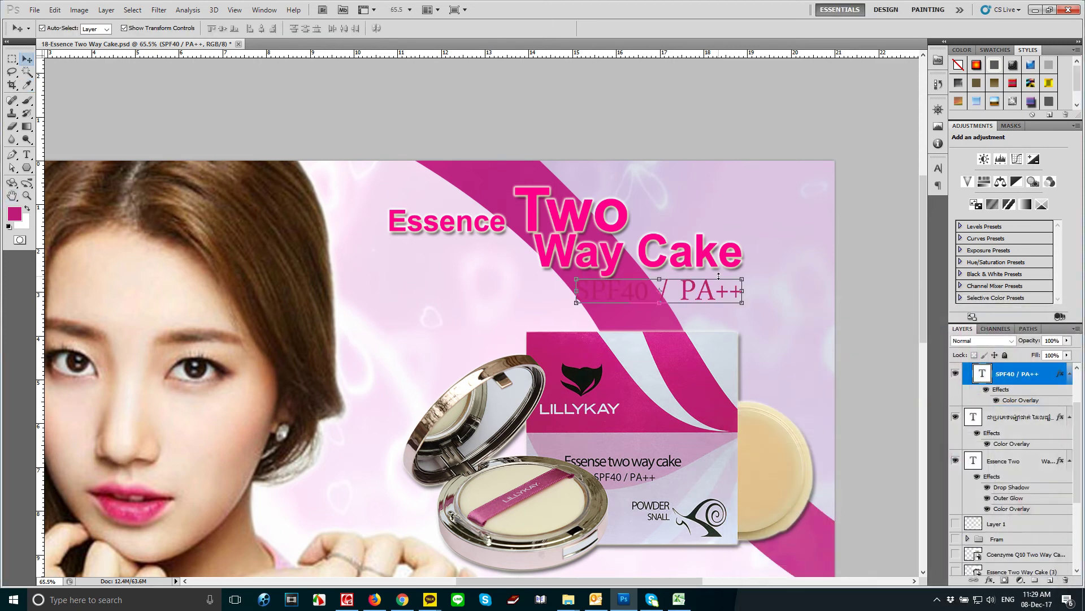
left_click(1012, 461)
right_click(1011, 468)
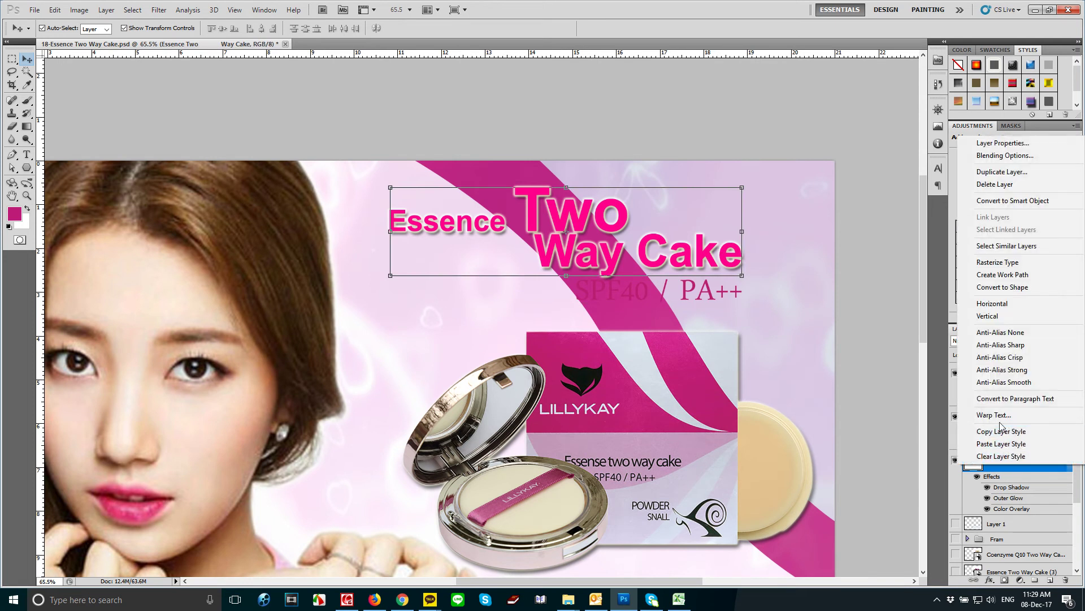
left_click(981, 431)
left_click(717, 285)
right_click(1018, 378)
left_click(1012, 351)
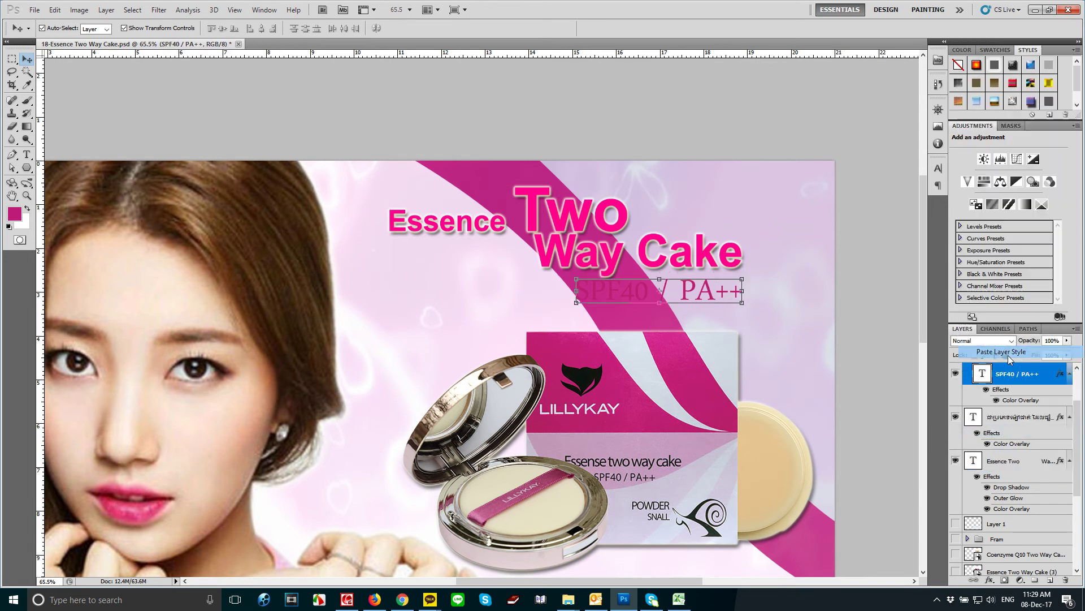
left_click(875, 350)
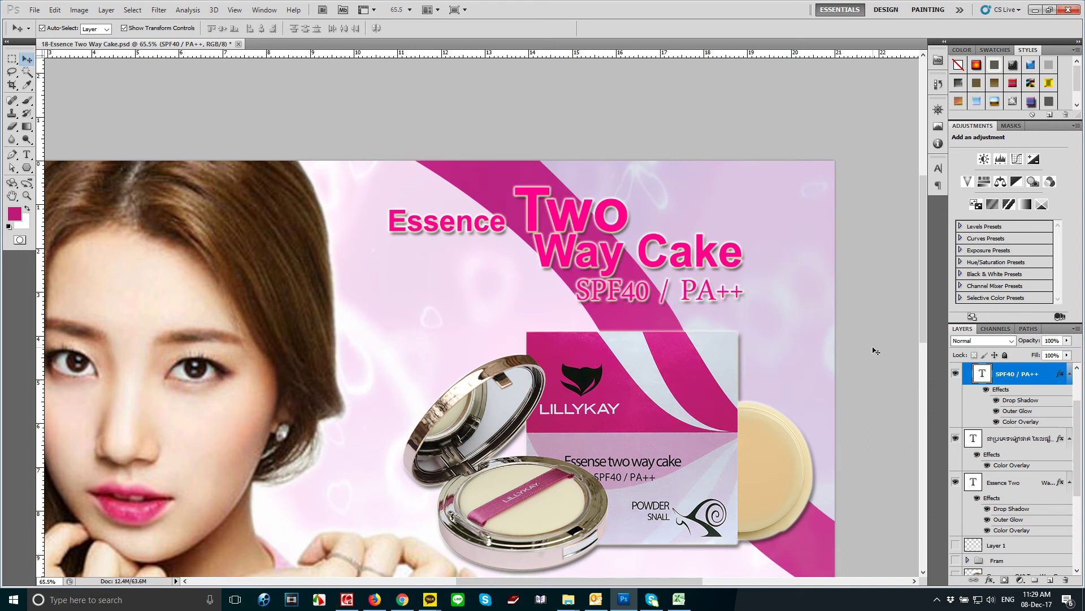
Paste the same layer style onto the Khmer description layer and zoom in on it.
scroll(875, 350, "down", 2)
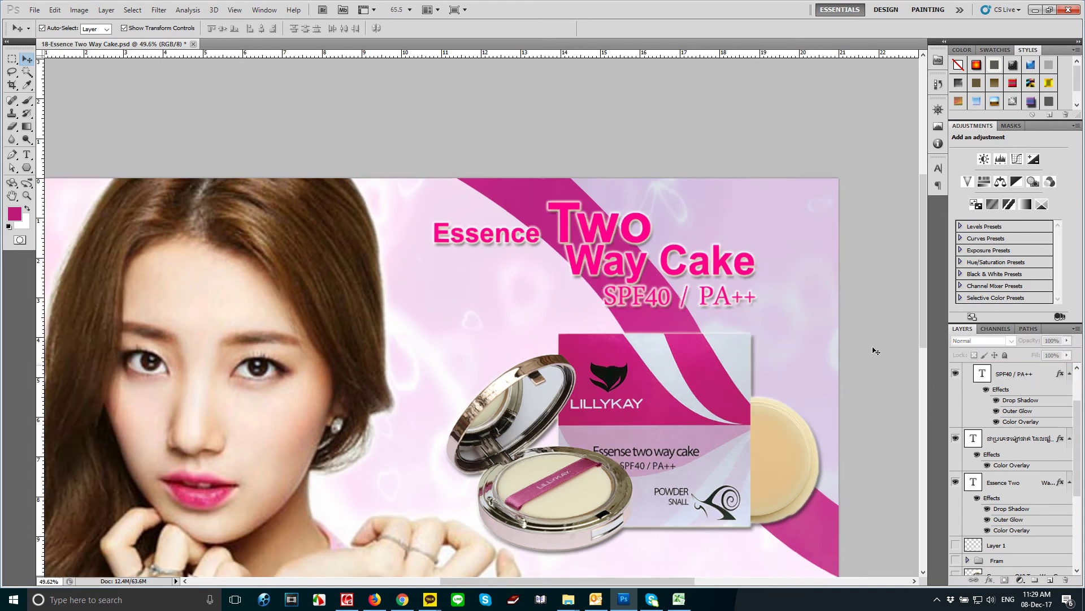
scroll(875, 350, "down", 1)
left_click(1021, 438)
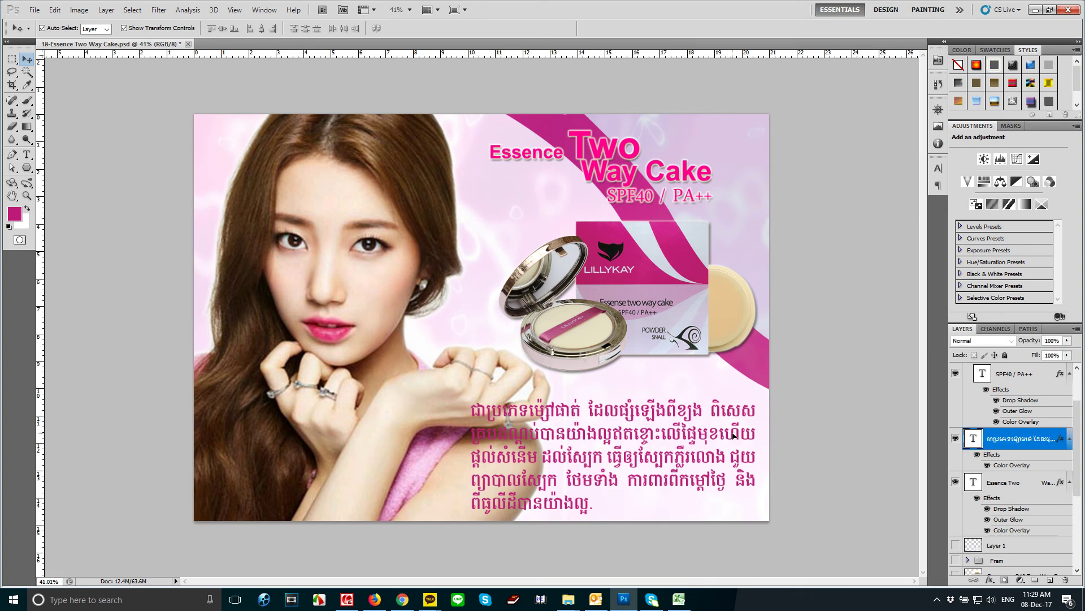
right_click(1012, 440)
left_click(997, 423)
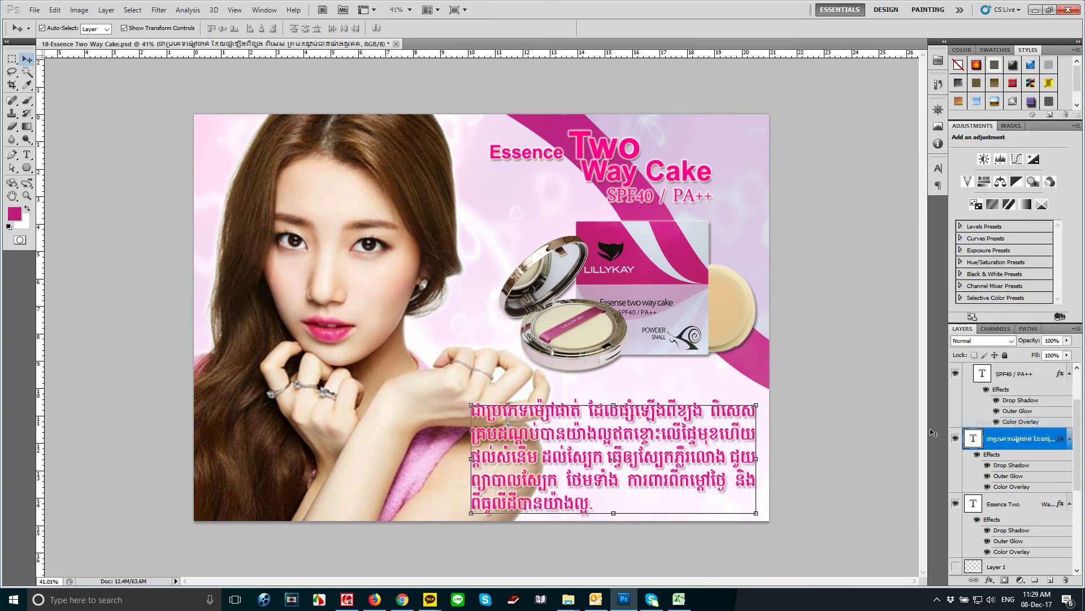
left_click(857, 469)
scroll(791, 458, "up", 2)
scroll(735, 446, "up", 1)
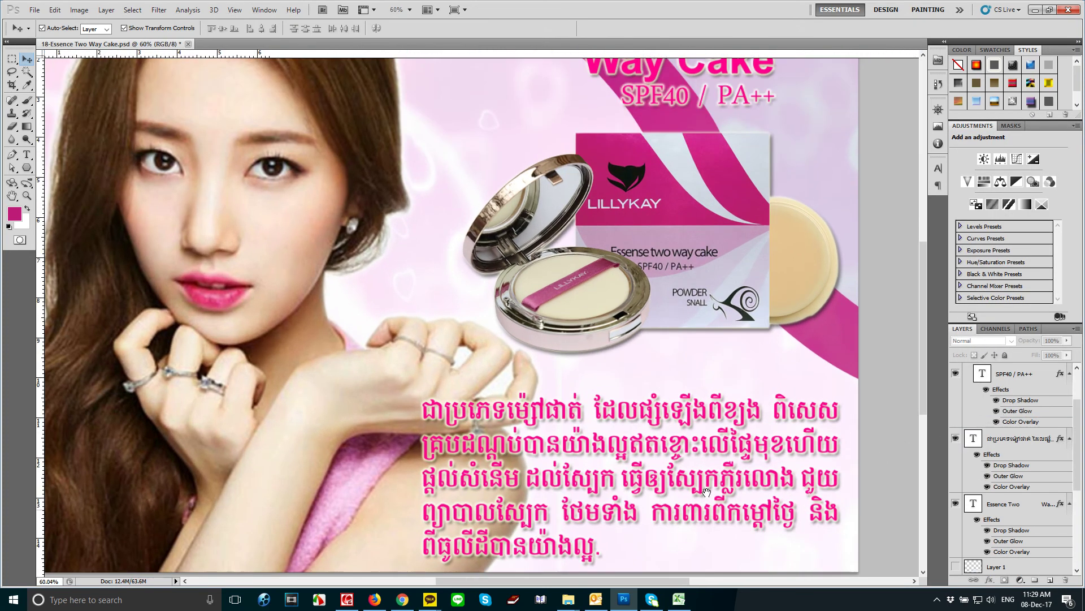
left_click(1018, 438)
Change the Khmer text's drop shadow angle and distance and make it fully opaque.
double_click(1060, 439)
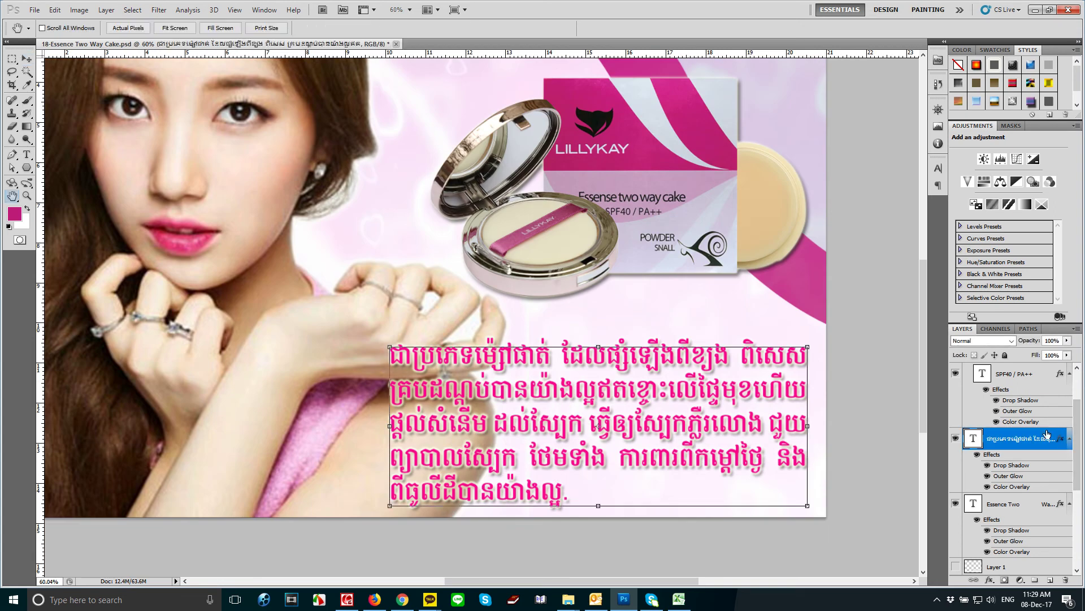
left_click(778, 462)
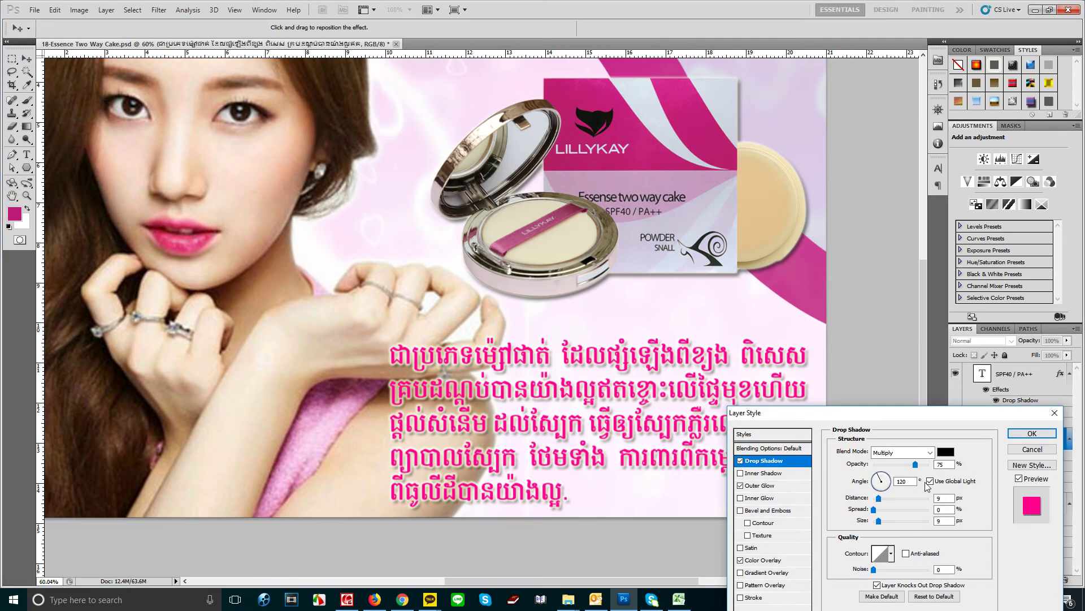
left_click_drag(697, 468, 722, 472)
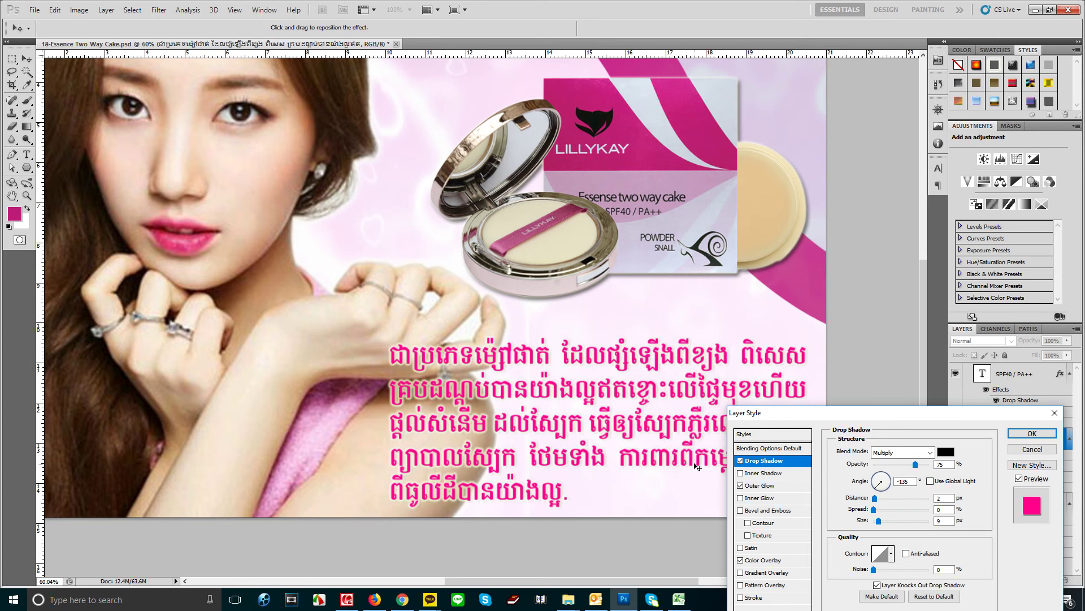
left_click_drag(914, 467, 930, 467)
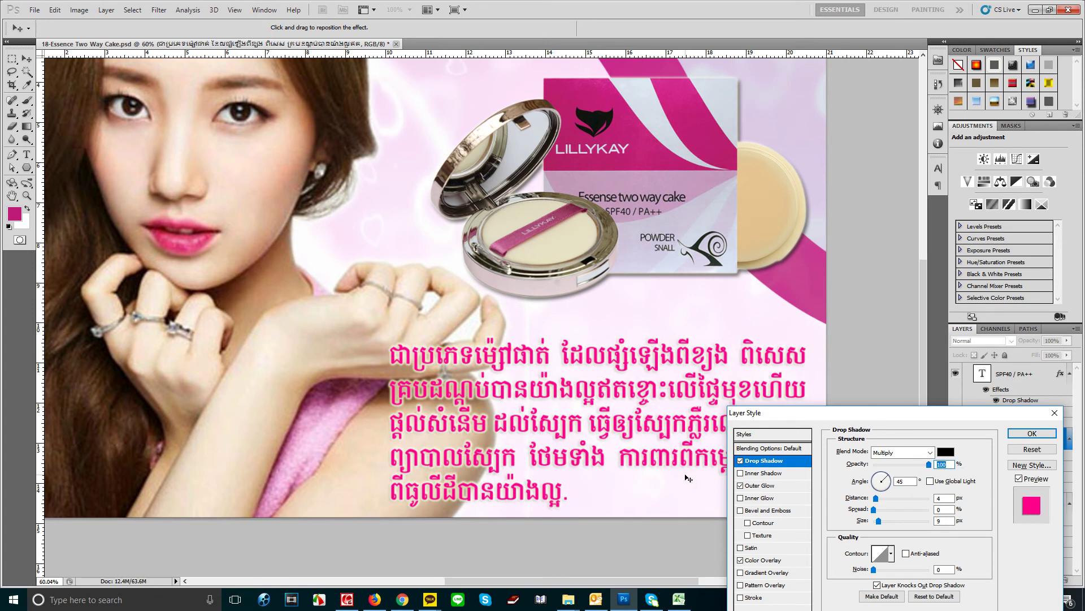
left_click_drag(690, 463, 692, 463)
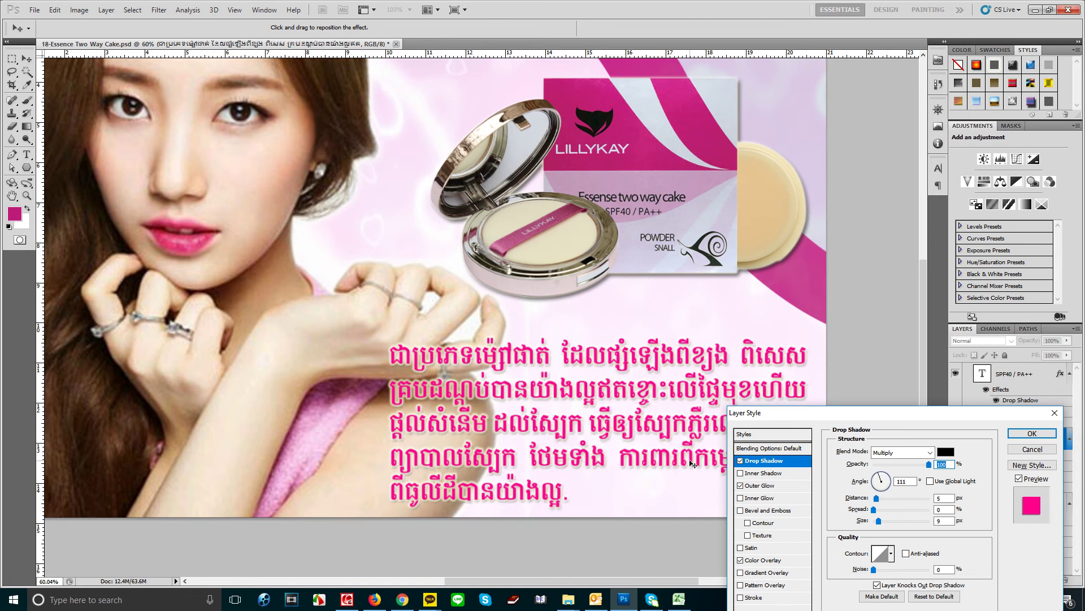
Shrink the Khmer text's outer glow to a small size.
left_click(763, 486)
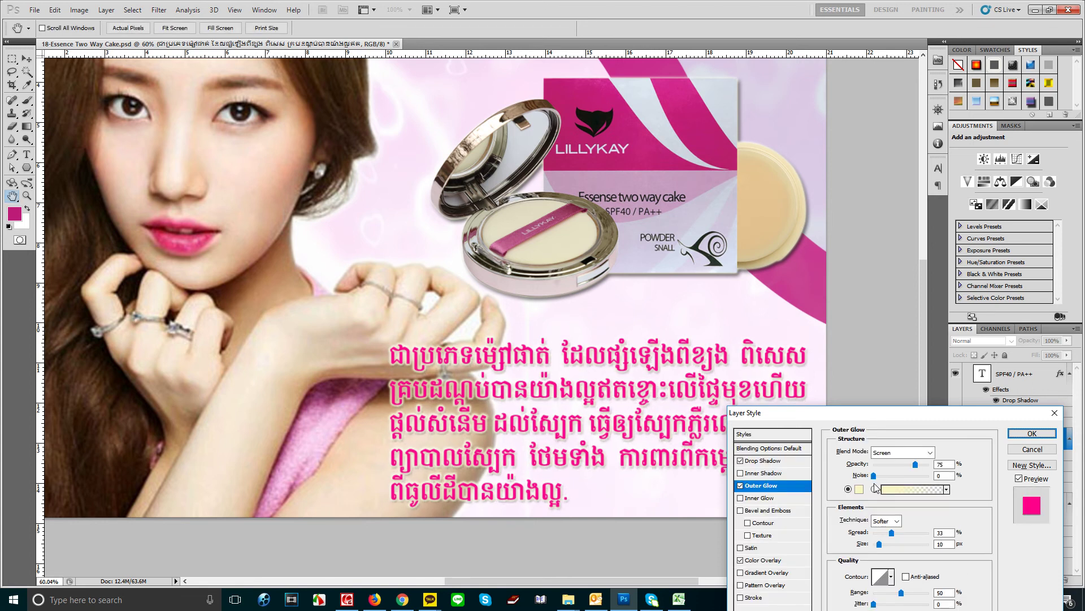
left_click_drag(879, 543, 860, 545)
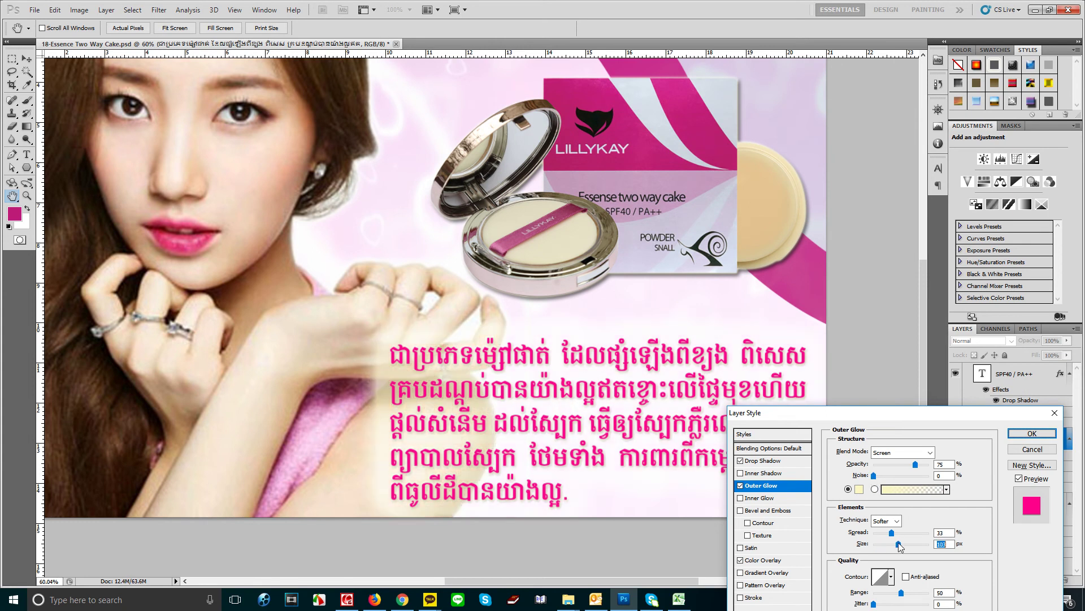
left_click_drag(874, 544, 877, 544)
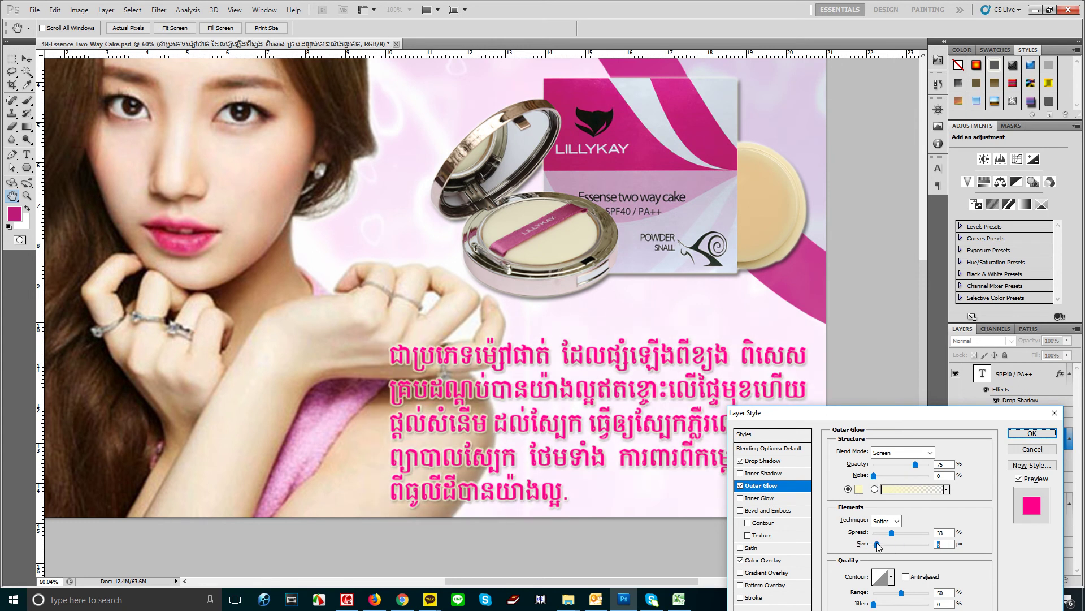
left_click(860, 490)
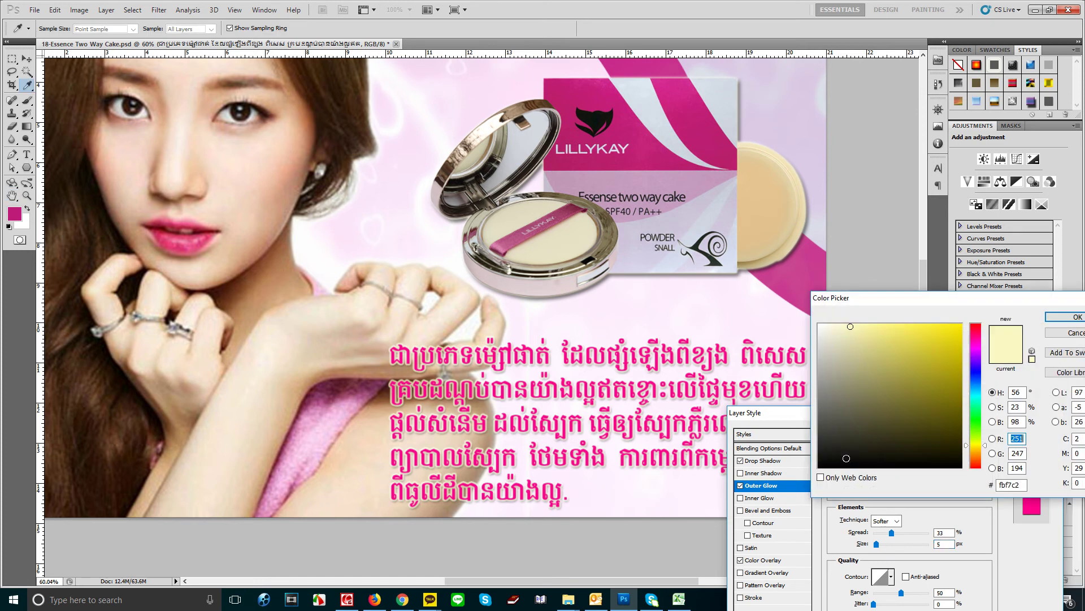
left_click(1070, 317)
Darken the Color Overlay to magenta #b11068 by setting its black (K) value to 30.
left_click(785, 560)
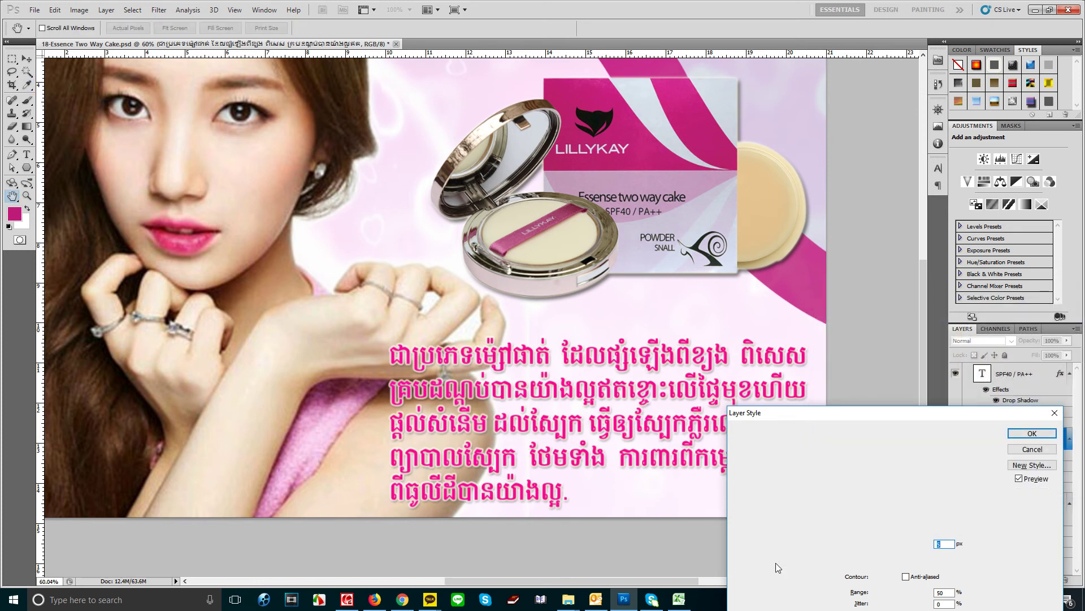
left_click(953, 459)
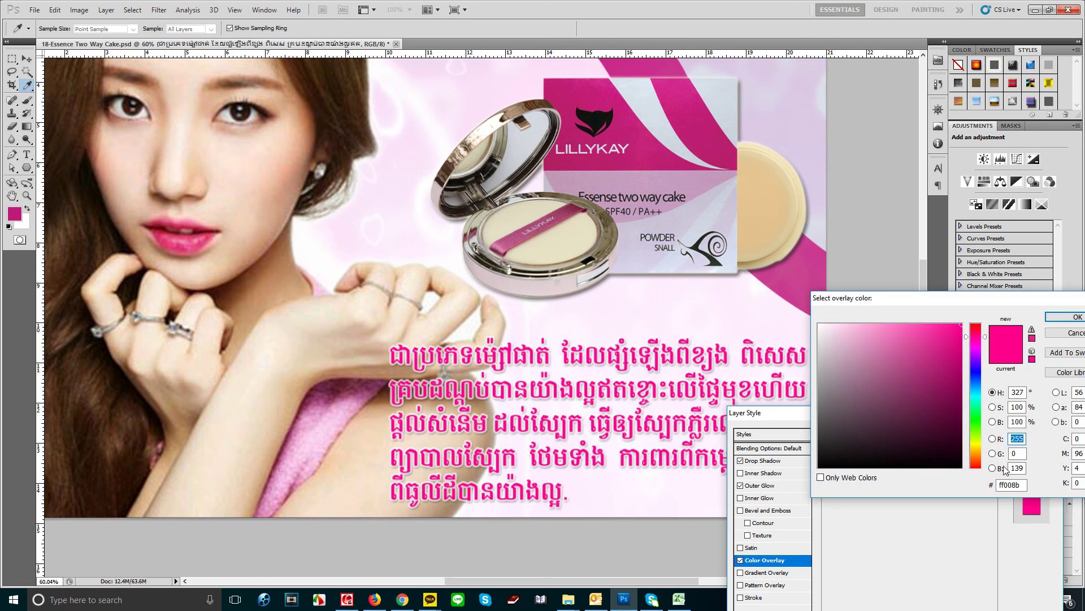
left_click_drag(1061, 302, 948, 298)
double_click(966, 478)
type("30")
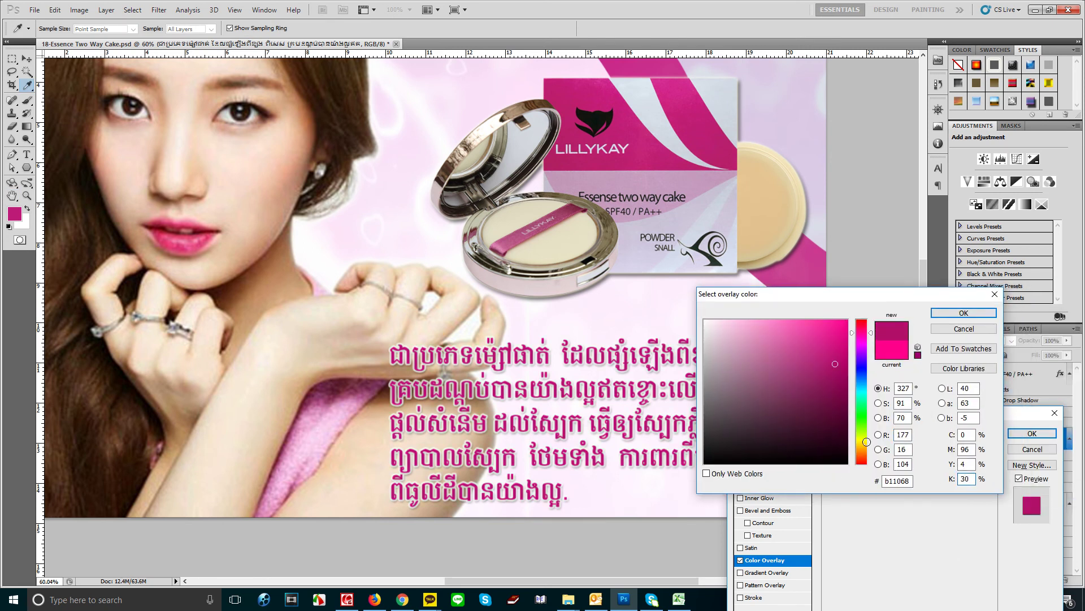
Apply the darker overlay, then zoom in on the ad and select the Khmer description layer.
key("Return")
key("Return")
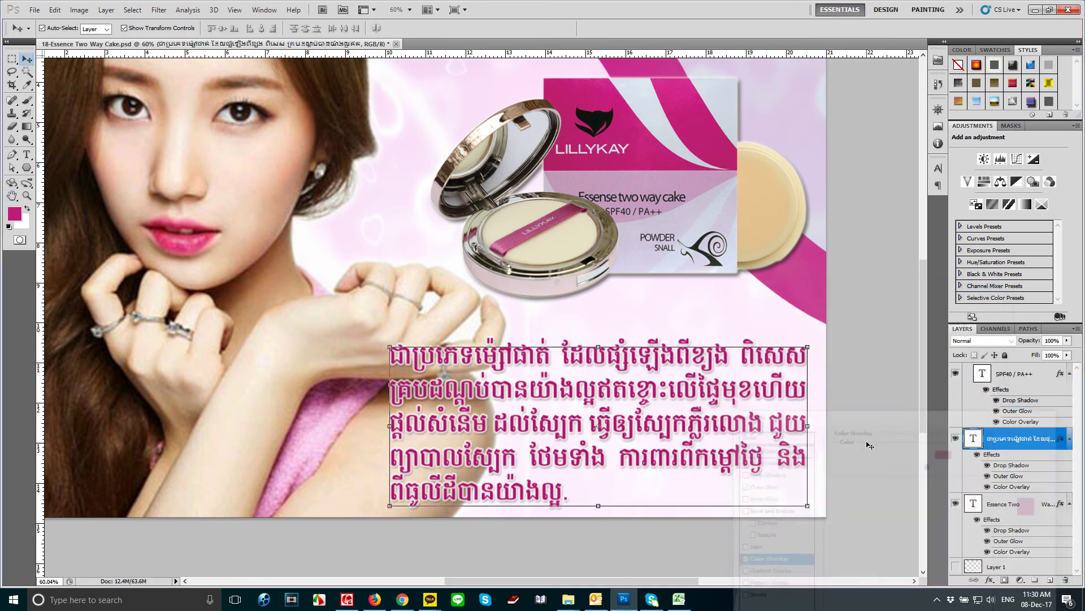
key("ctrl+0")
left_click(848, 438)
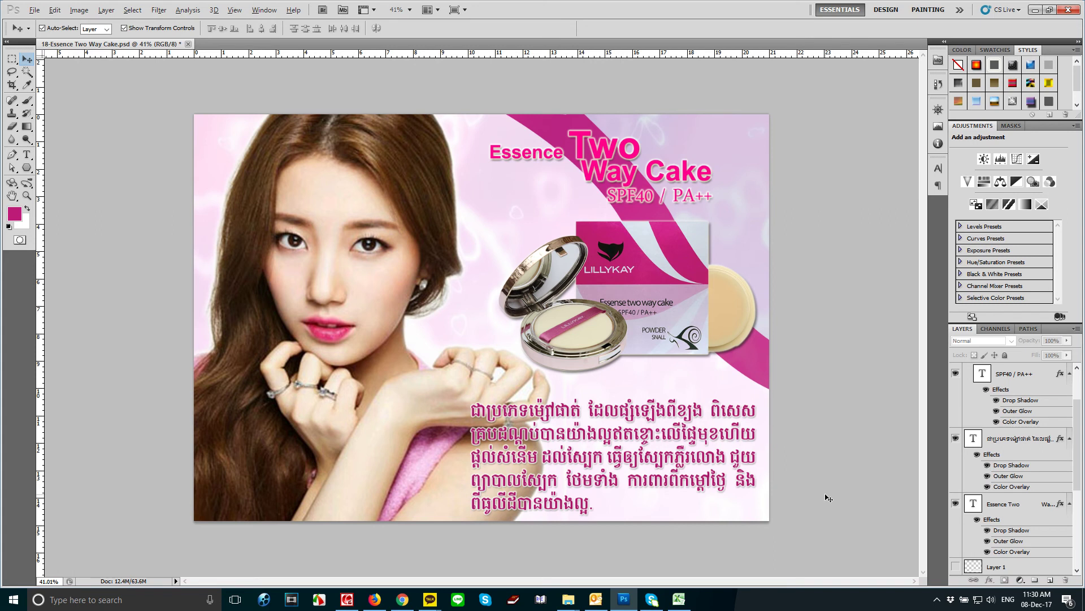
key("ctrl+plus")
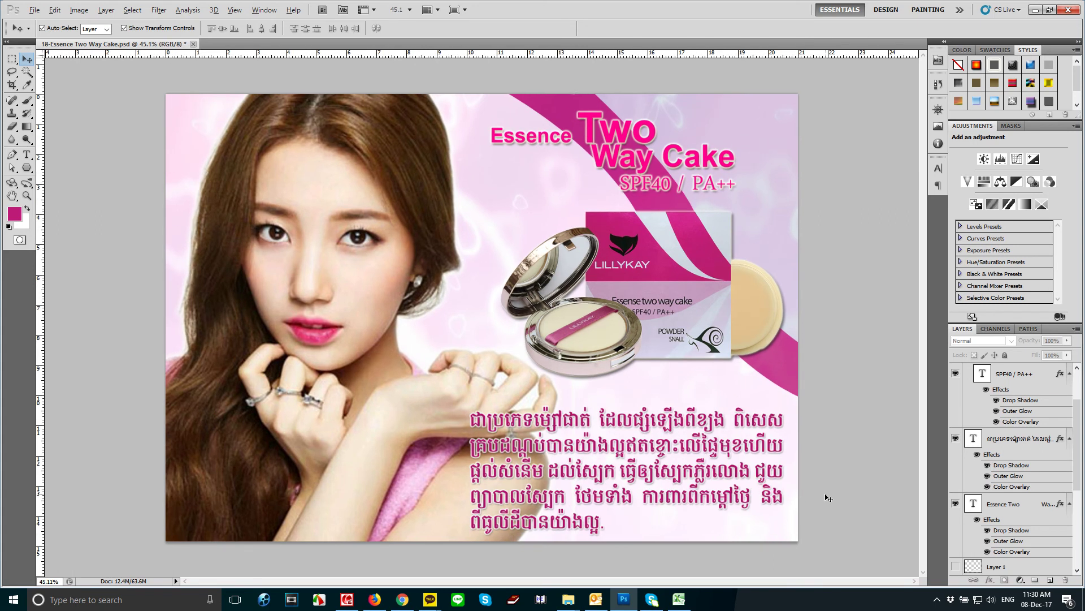
scroll(828, 497, "up", 1)
scroll(828, 497, "up", 2)
scroll(828, 498, "up", 1)
scroll(828, 497, "up", 1)
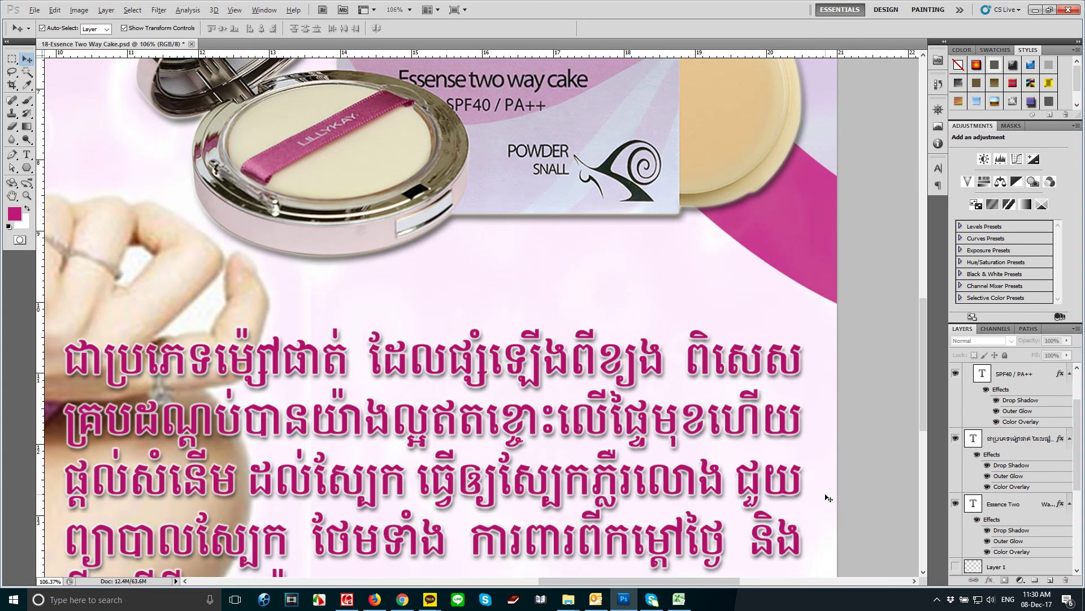
scroll(828, 497, "up", 1)
left_click(1029, 438)
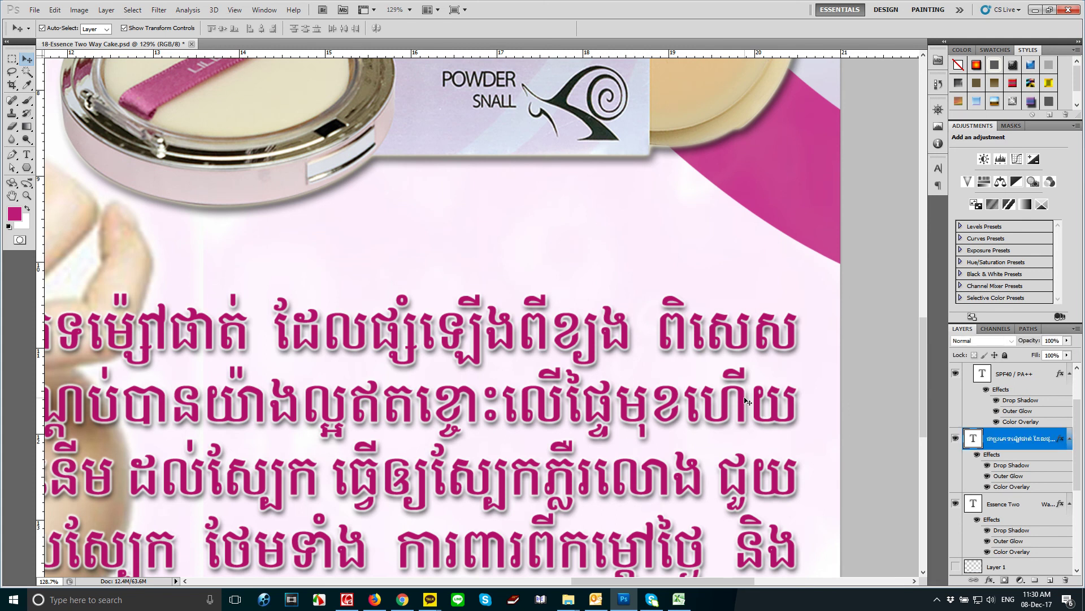
Restore the Khmer text's Color Overlay to bright pink #ff008b.
double_click(1061, 442)
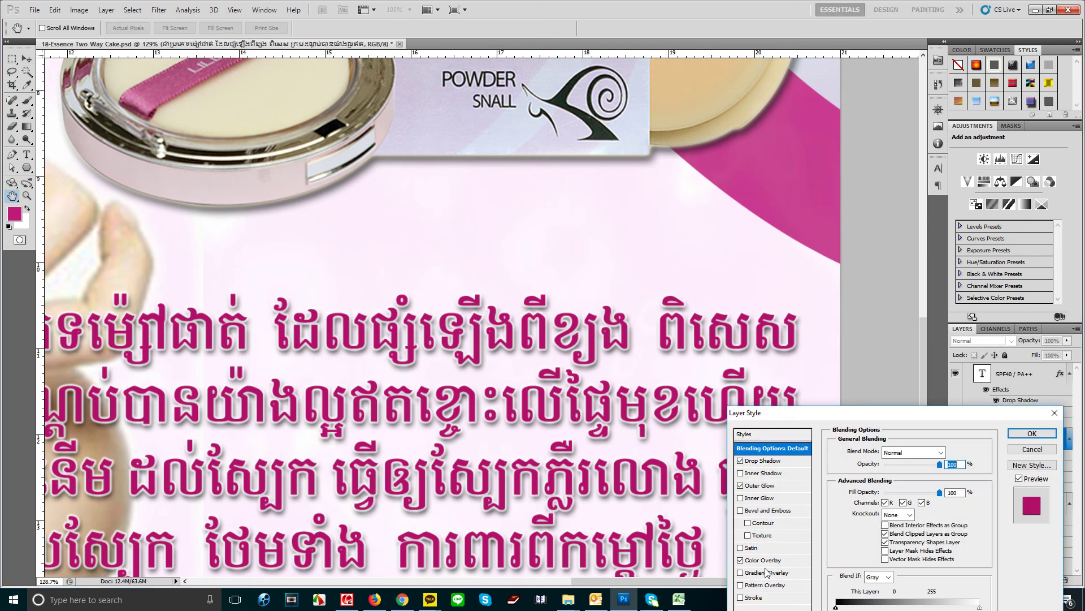
left_click(763, 560)
left_click(946, 456)
left_click(848, 320)
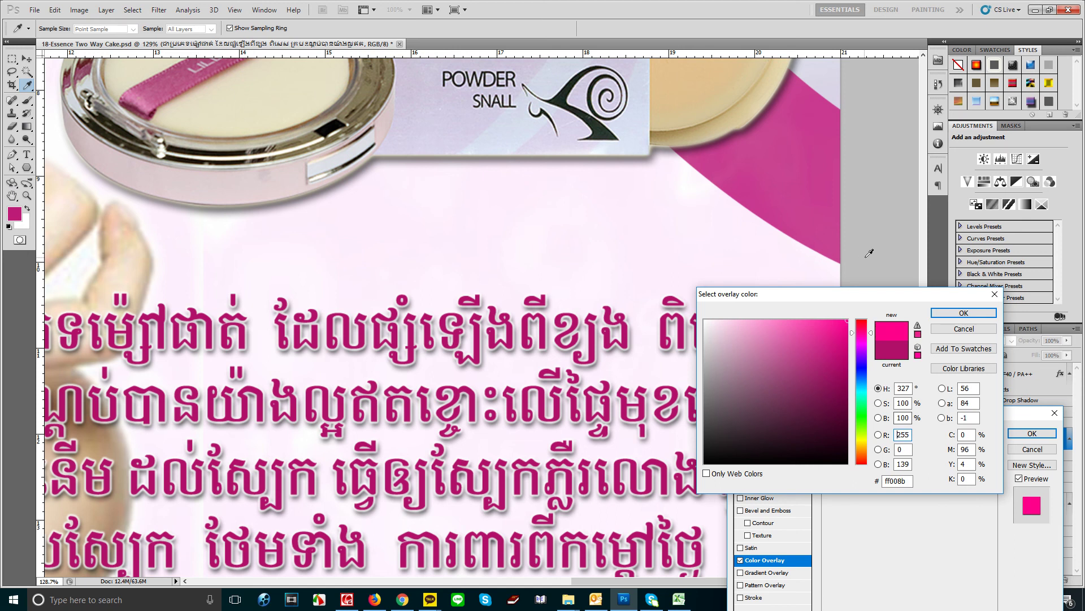
left_click(963, 313)
Outline the Khmer text with a 1 px stroke in light pink sampled from the ad.
left_click(740, 461)
left_click(740, 484)
left_click(758, 597)
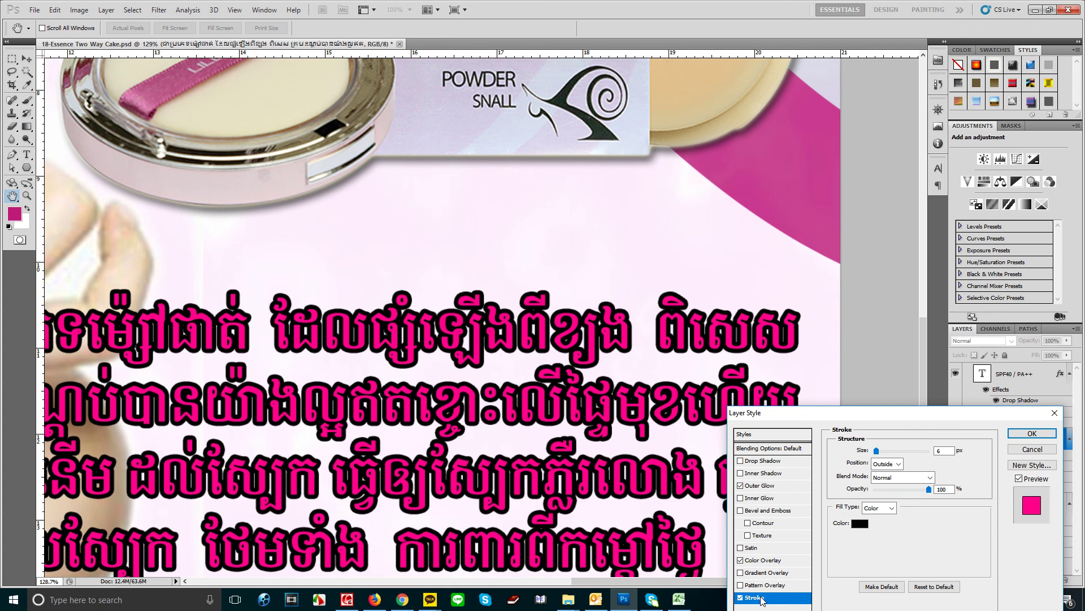
double_click(942, 450)
type("1")
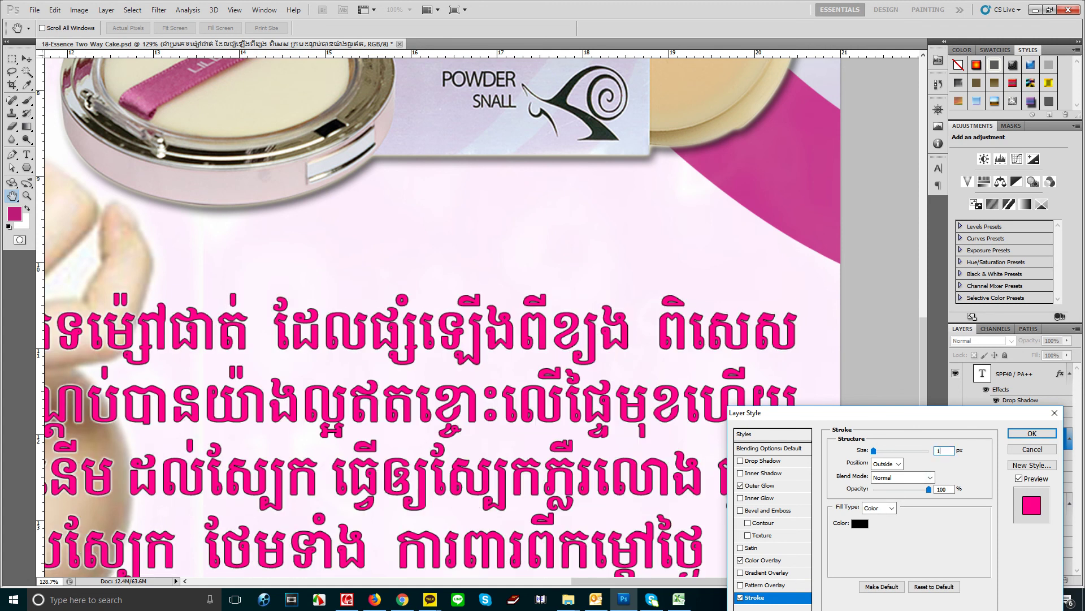
left_click(740, 460)
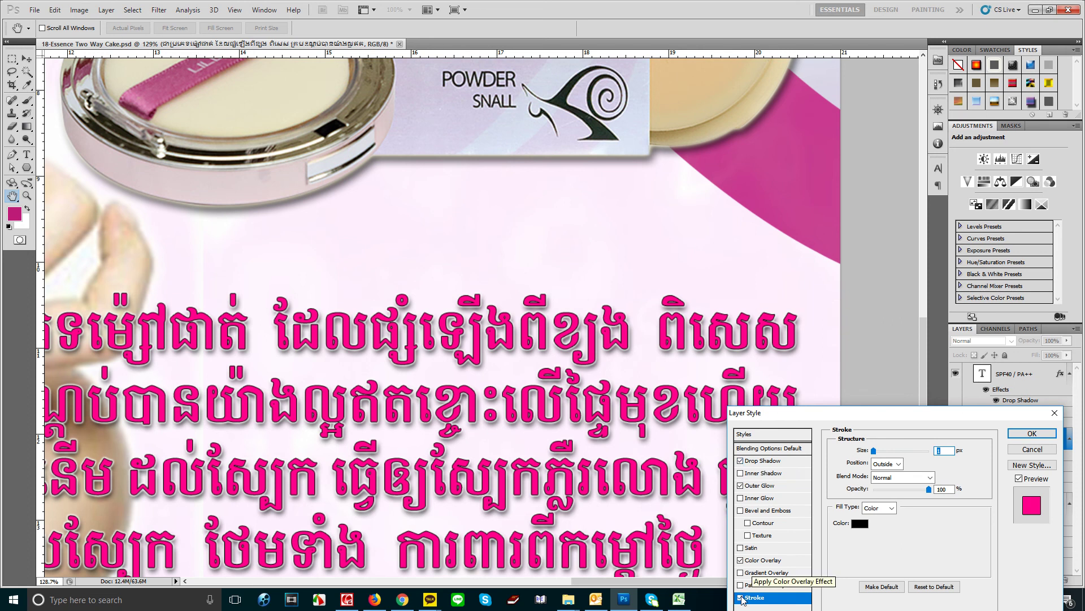
left_click(860, 523)
left_click(633, 242)
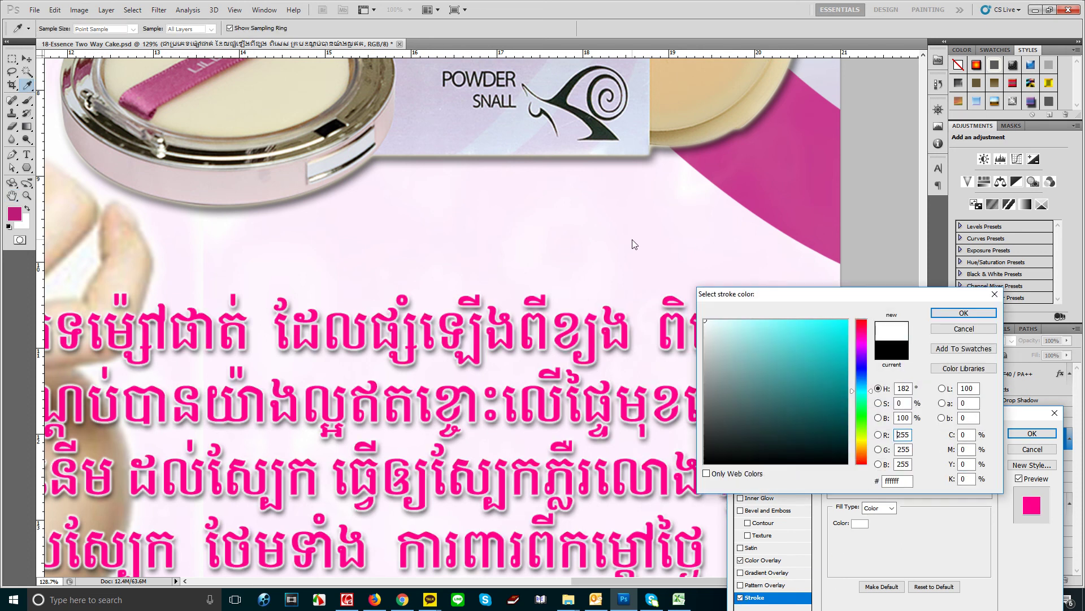
key("Return")
key("Return")
Export the ad via Save for Web as a quality-100 JPEG named 18-Essence-Two-Way-Cake.
scroll(647, 264, "down", 5)
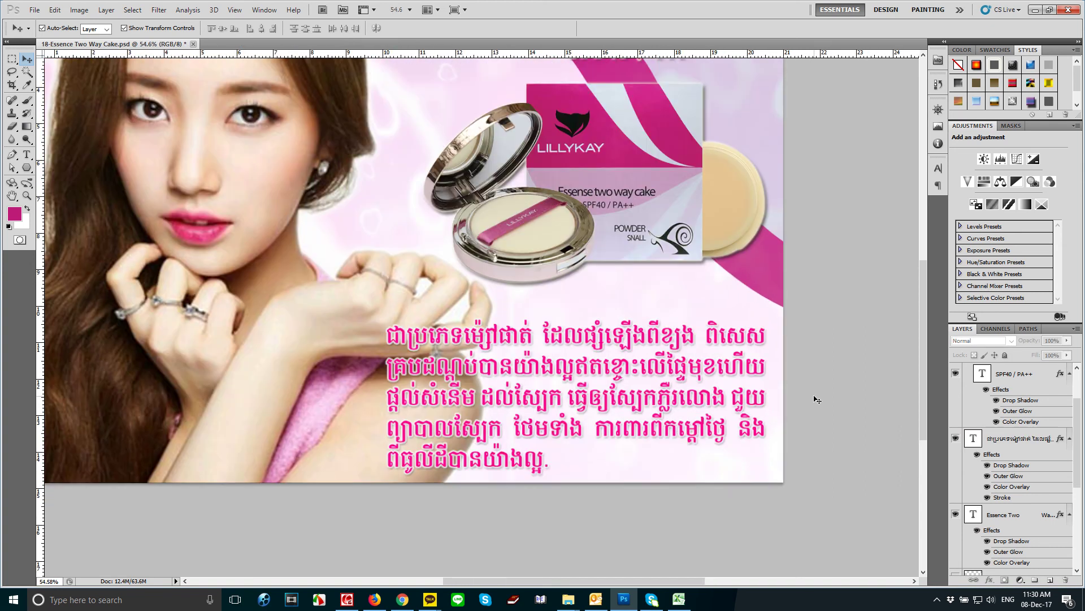
scroll(818, 400, "down", 2)
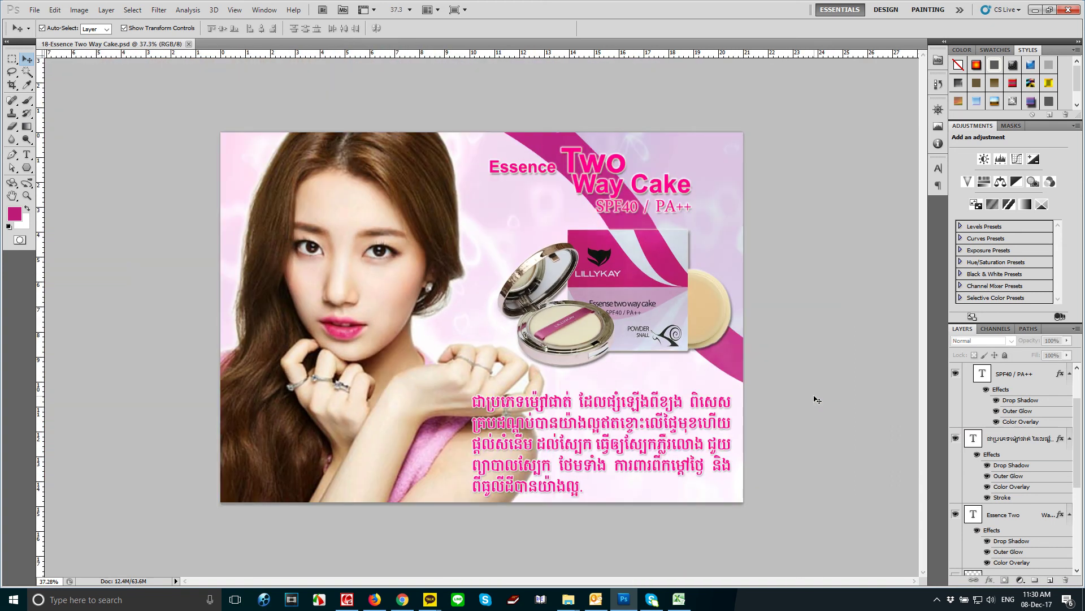
key("ctrl+alt+shift+s")
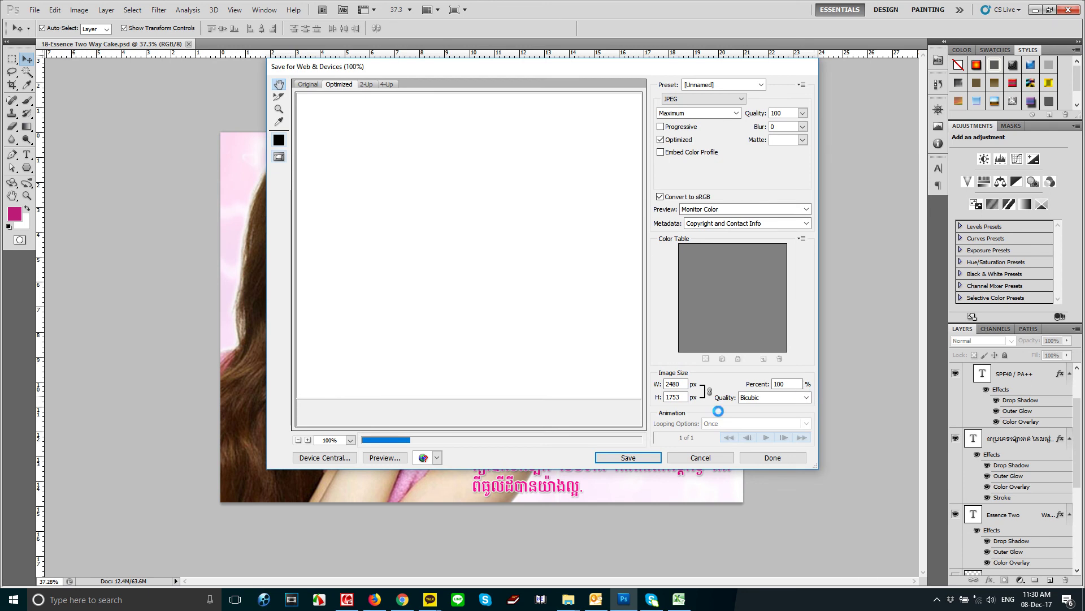
left_click(653, 459)
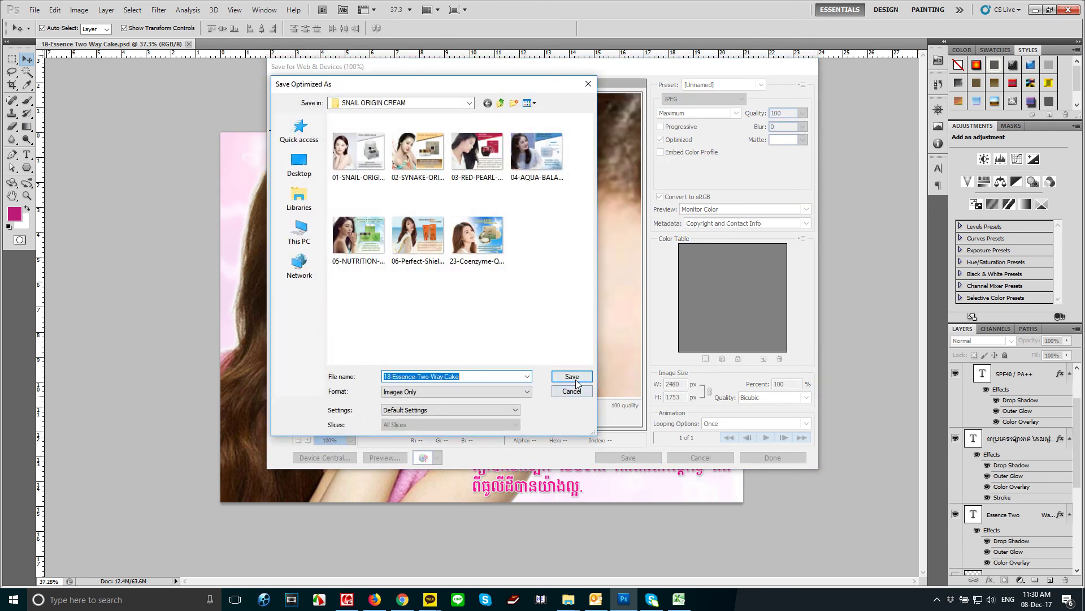
left_click(576, 382)
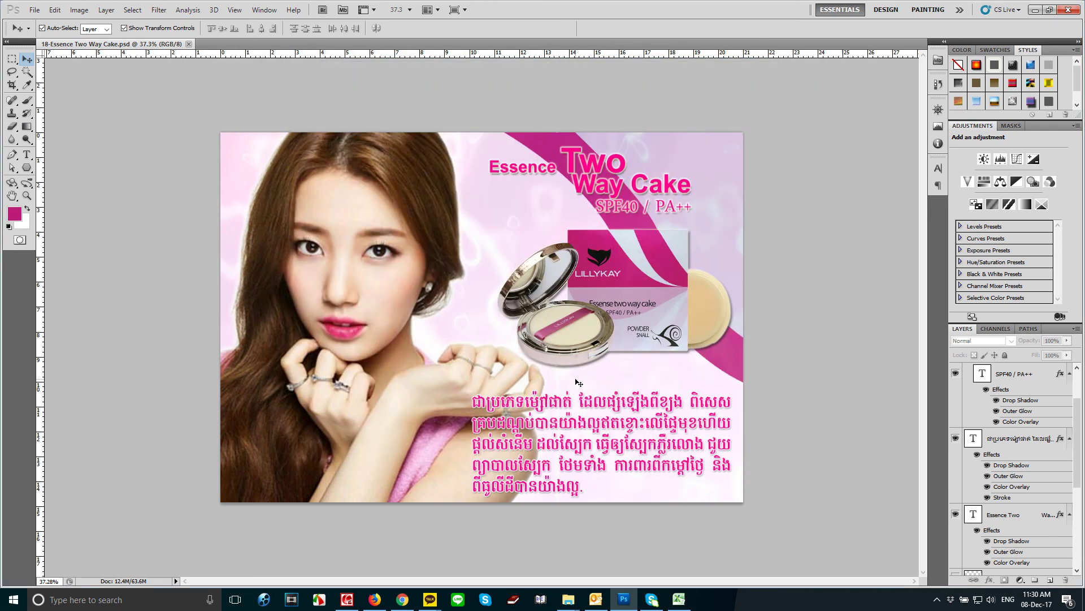